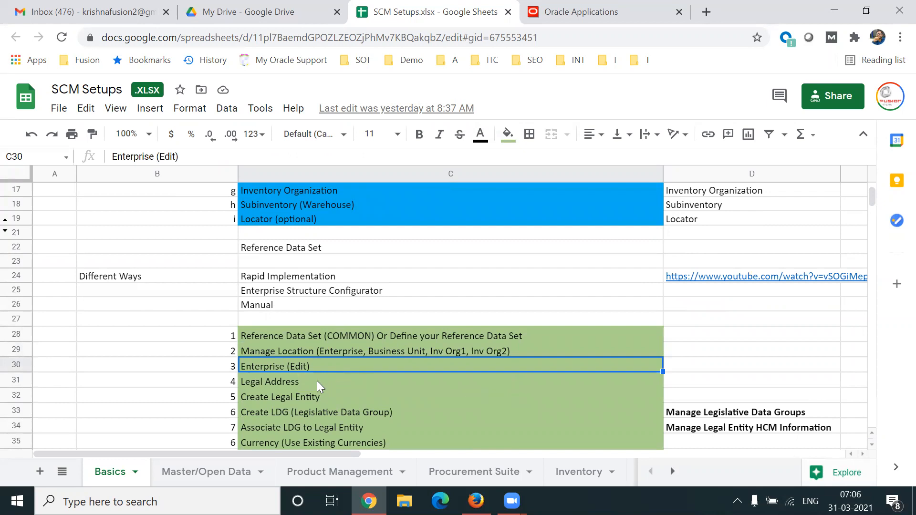
# - Review the Create Legal Entity, Legal Address and Manage Location steps in the guide
pyautogui.click(321, 393)
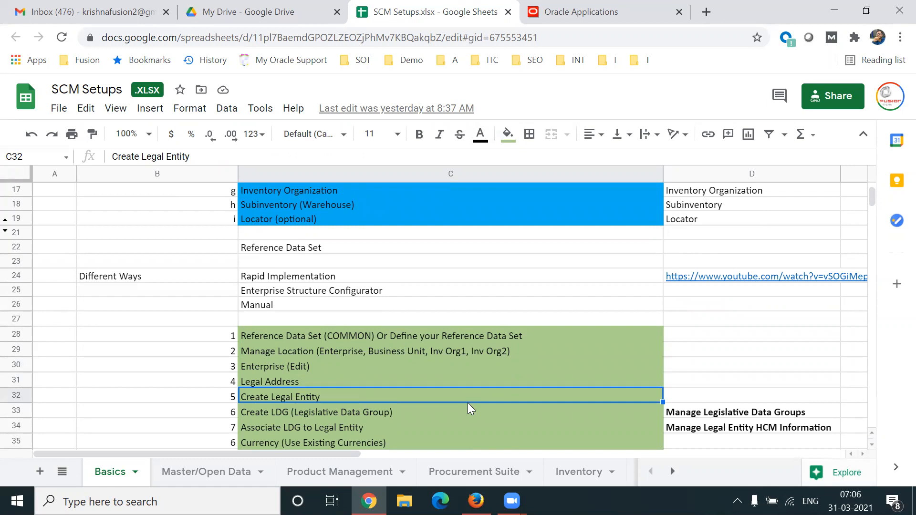
pyautogui.press('Up')
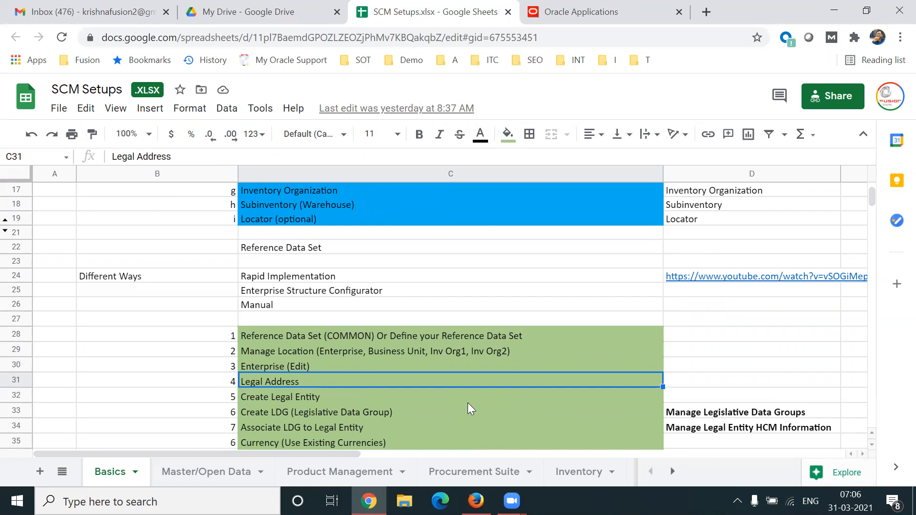
pyautogui.click(339, 352)
pyautogui.click(311, 384)
pyautogui.click(329, 353)
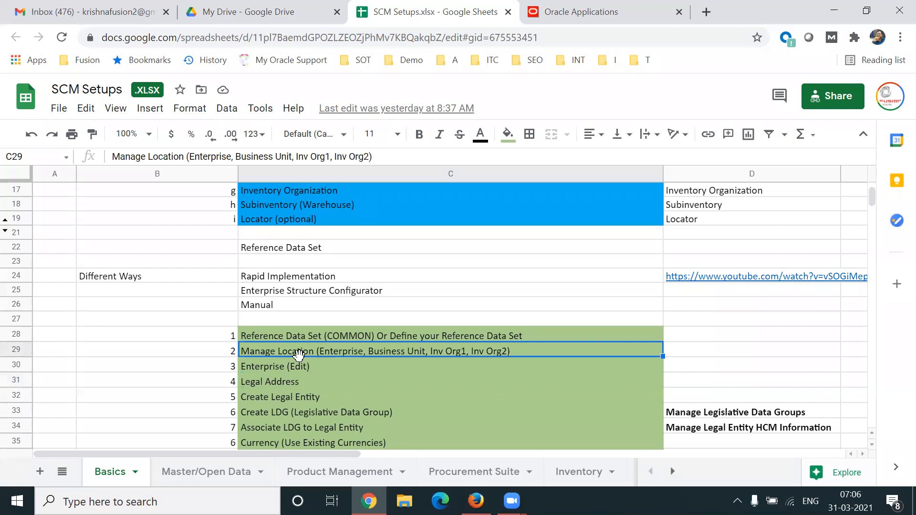
pyautogui.click(311, 384)
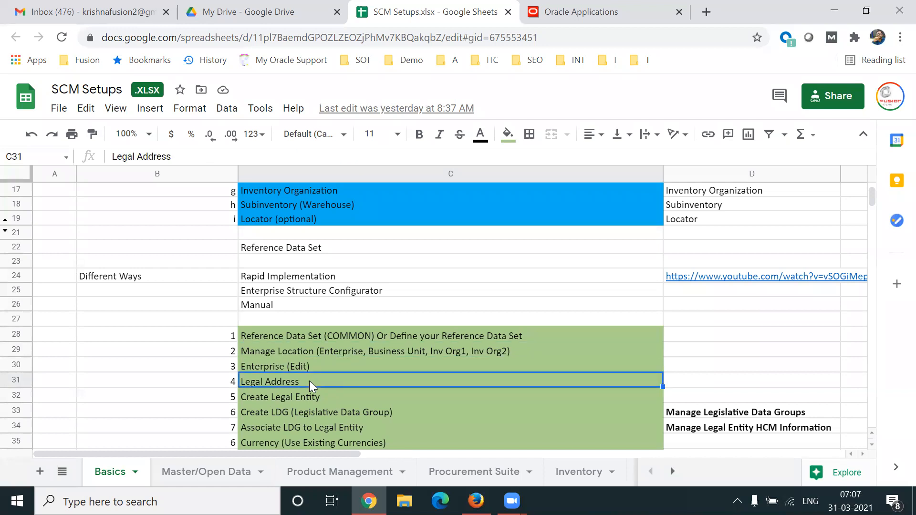
# - Go to Setup and Maintenance and show the Procurement offering's Legal Structures tasks
pyautogui.click(561, 14)
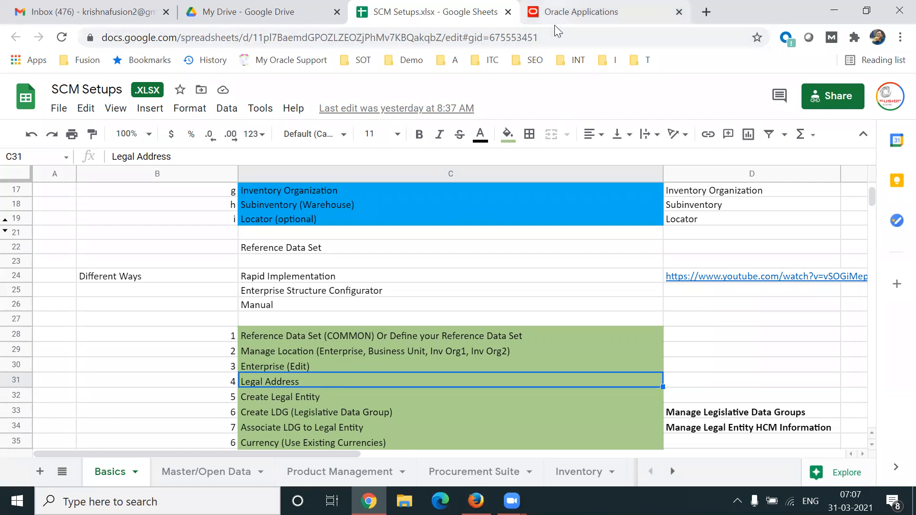
pyautogui.click(868, 138)
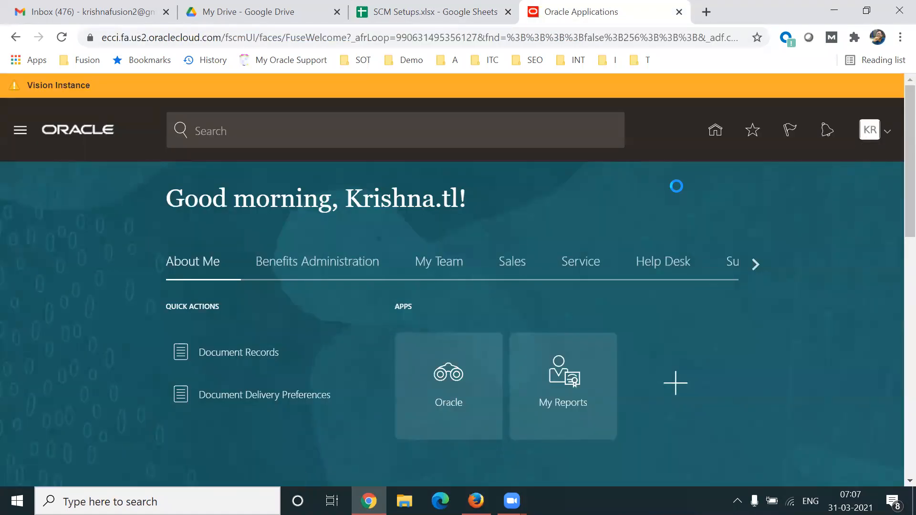
pyautogui.click(653, 342)
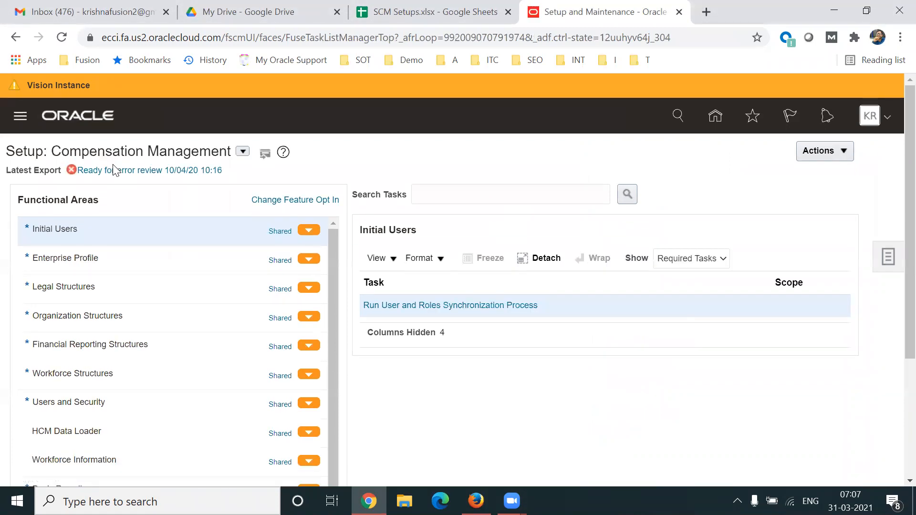
pyautogui.click(243, 152)
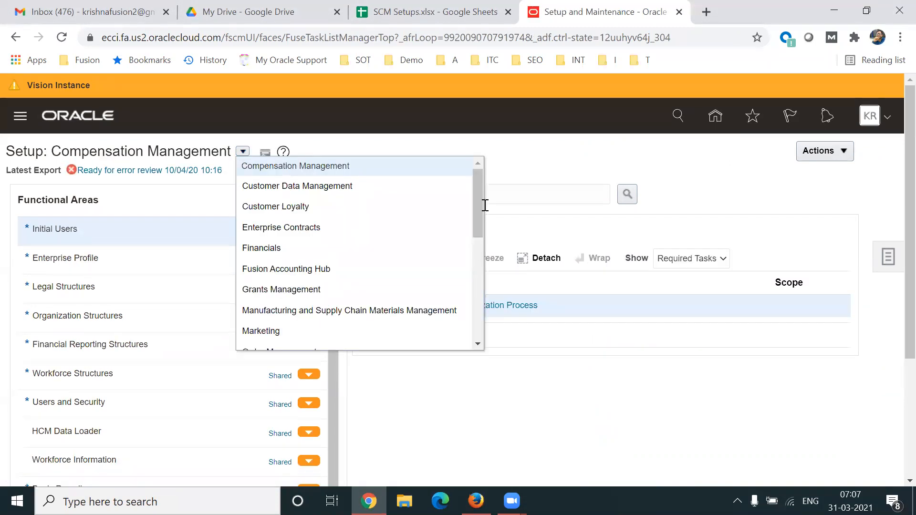
pyautogui.moveTo(480, 204); pyautogui.dragTo(480, 238)
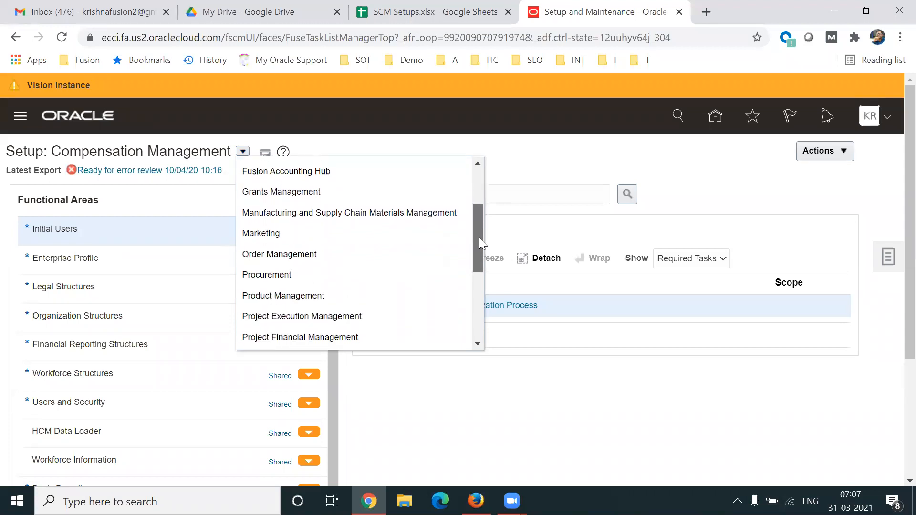
pyautogui.click(323, 274)
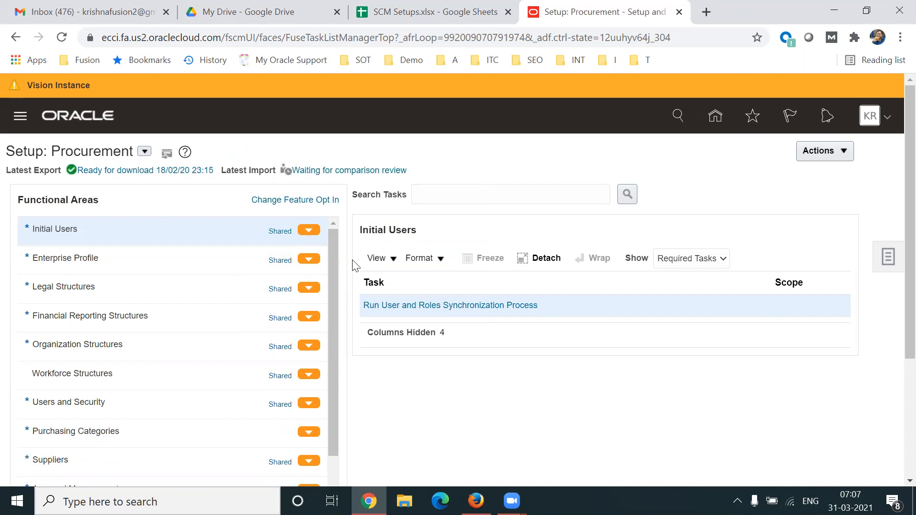
pyautogui.moveTo(338, 282); pyautogui.dragTo(342, 320)
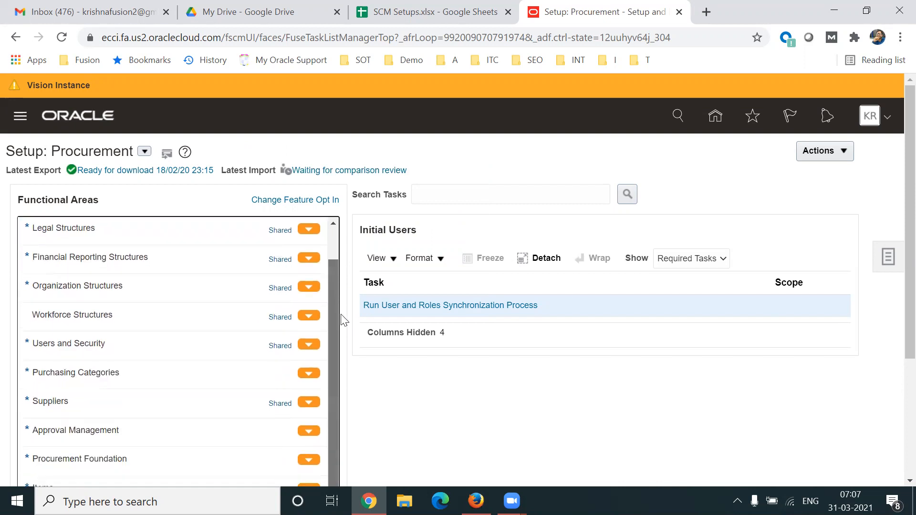
pyautogui.click(139, 233)
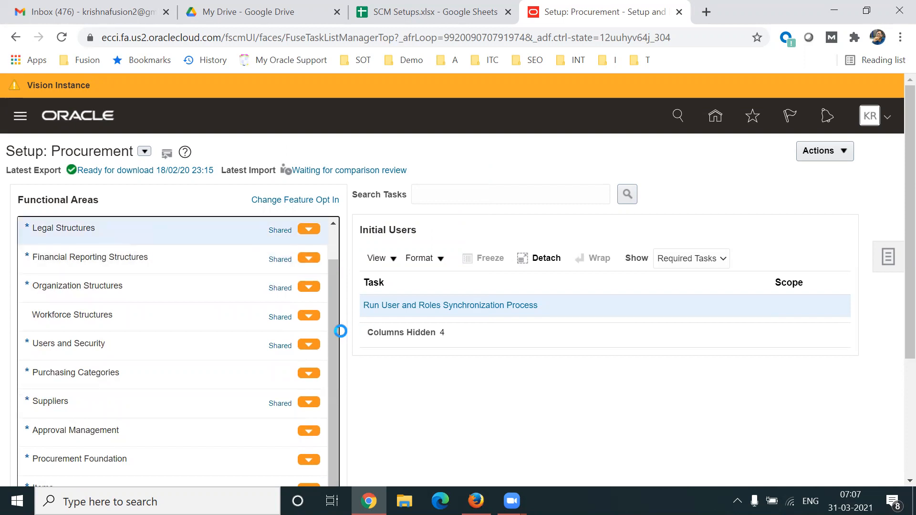
pyautogui.moveTo(338, 330); pyautogui.dragTo(339, 288)
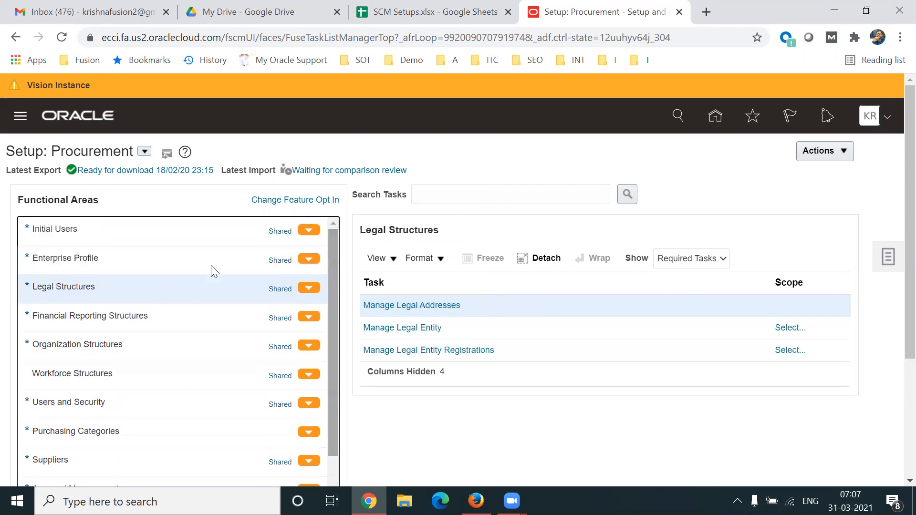
# - Go from Enterprise Profile back to Legal Structures and launch Manage Legal Addresses
pyautogui.click(116, 261)
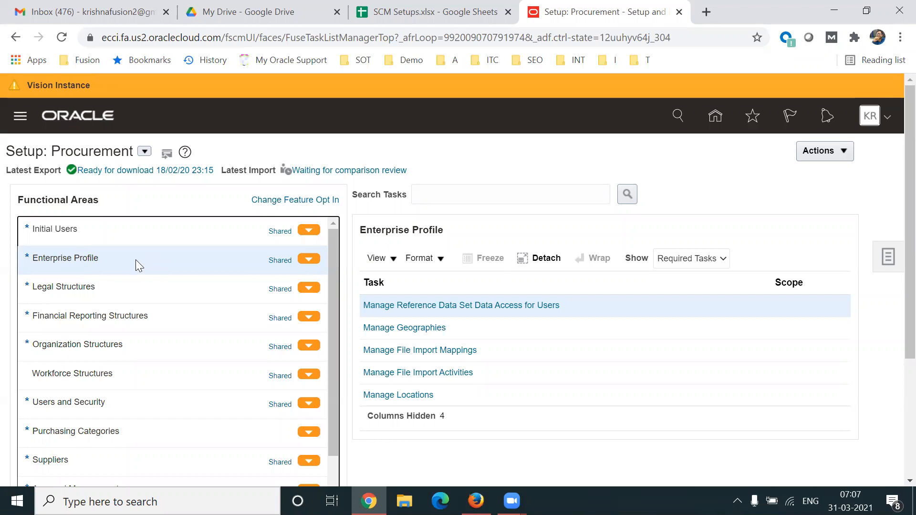
pyautogui.click(120, 286)
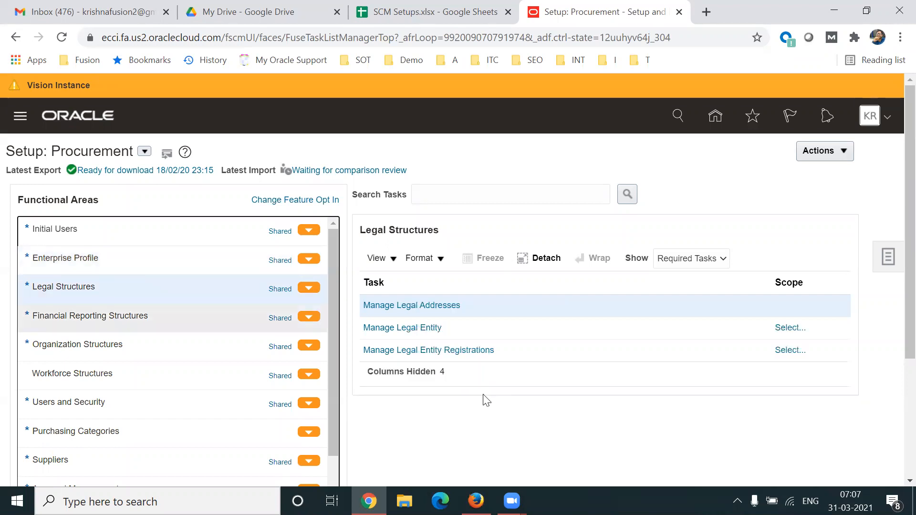
pyautogui.click(408, 308)
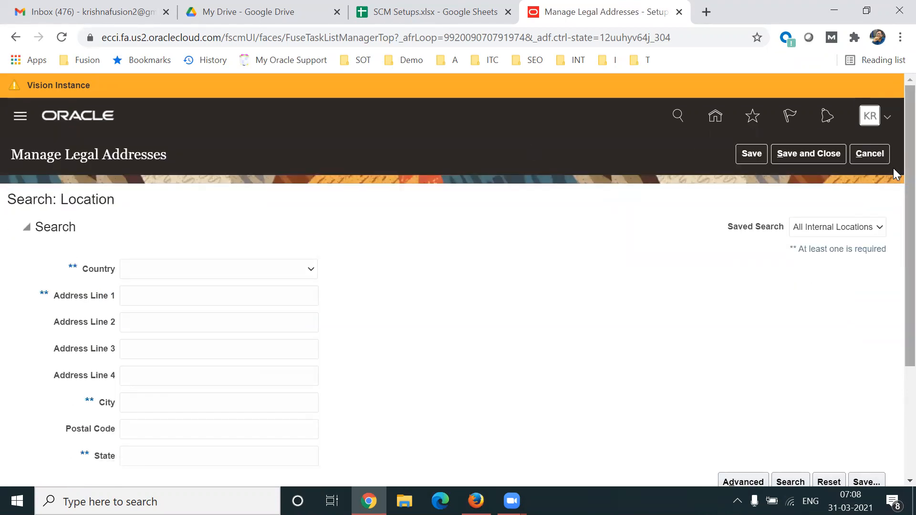
# - Create a new location from Search Results with Country set to United States
pyautogui.moveTo(8, 199); pyautogui.dragTo(170, 235)
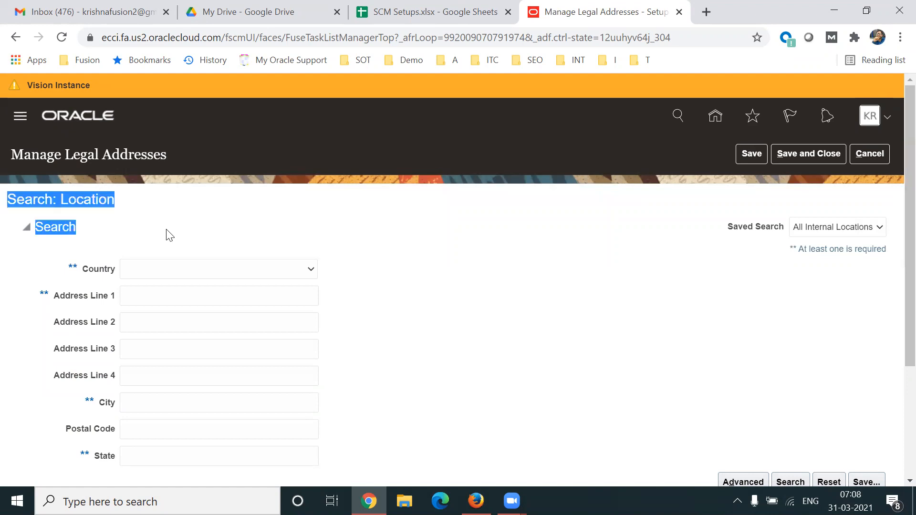
pyautogui.click(735, 317)
pyautogui.moveTo(895, 311); pyautogui.dragTo(895, 414)
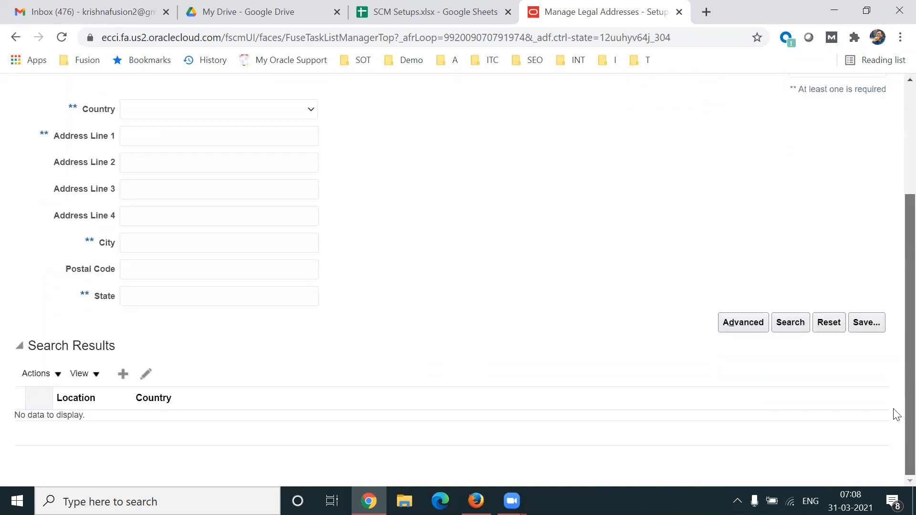
pyautogui.click(124, 375)
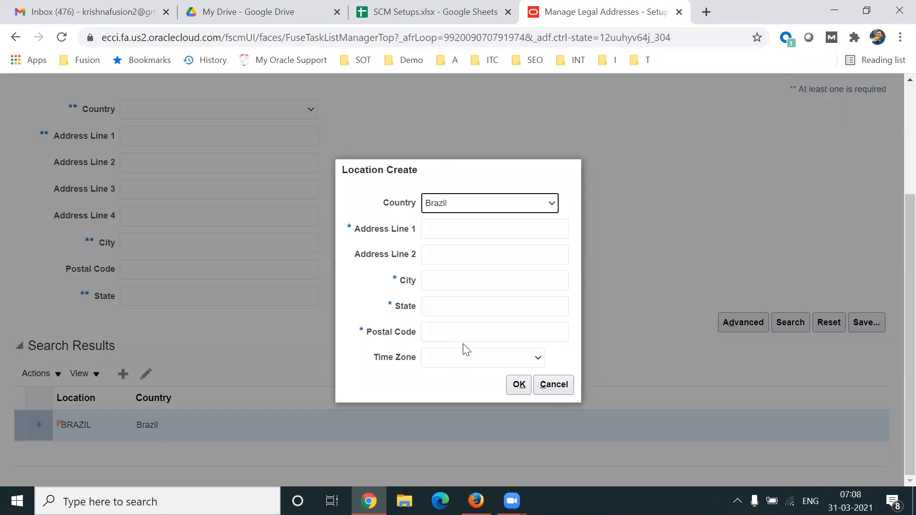
pyautogui.click(476, 203)
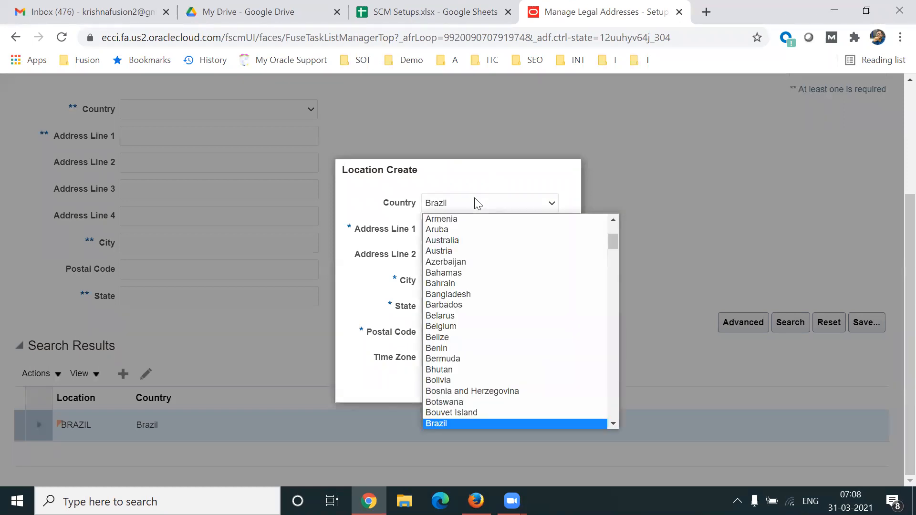
pyautogui.press('u')
pyautogui.press('Down')
pyautogui.press('Down')
pyautogui.press('Down')
pyautogui.press('Down')
pyautogui.press('Return')
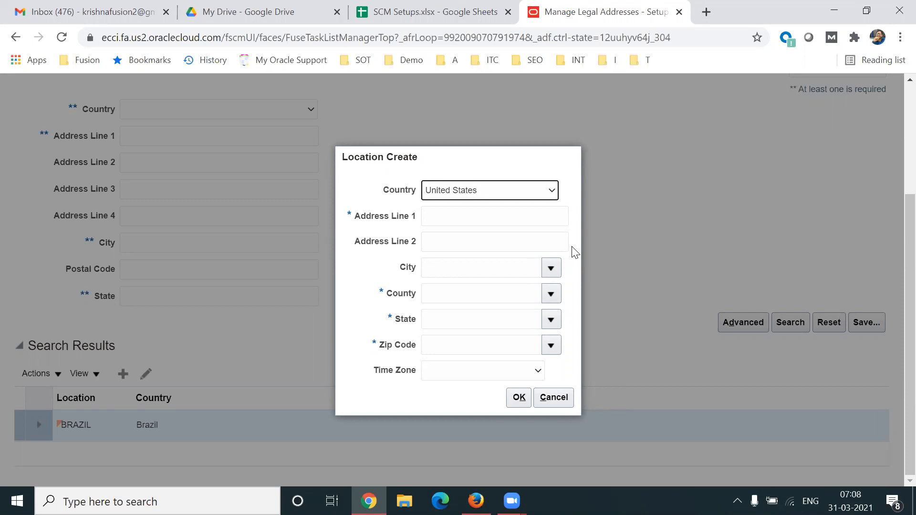
# - Enter the street address in Address Line 1 and bring up the full zip code search
pyautogui.click(462, 214)
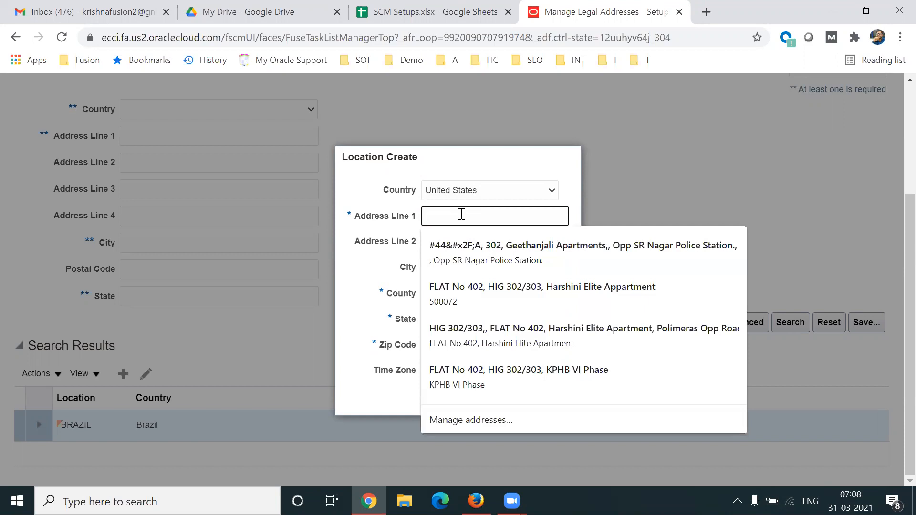
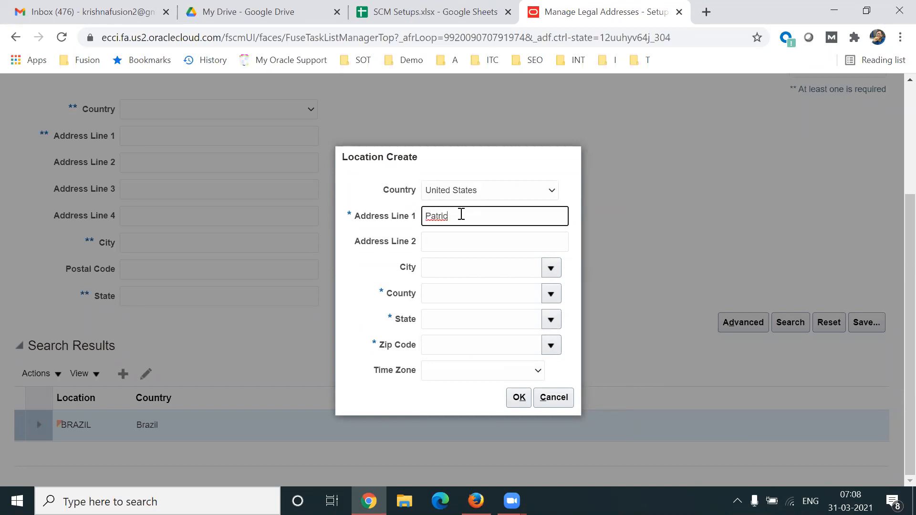
pyautogui.doubleClick(461, 215)
pyautogui.write('Path Street')
pyautogui.press('Tab')
pyautogui.press('Tab')
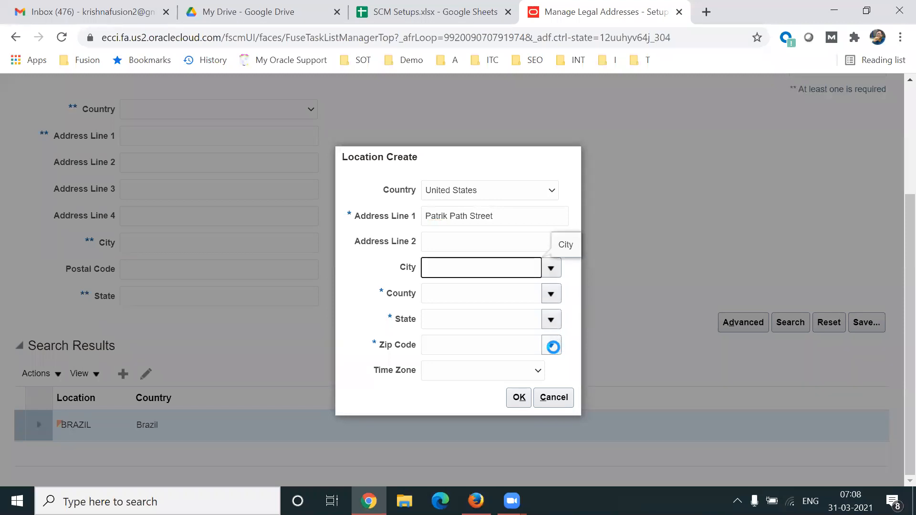
pyautogui.click(552, 346)
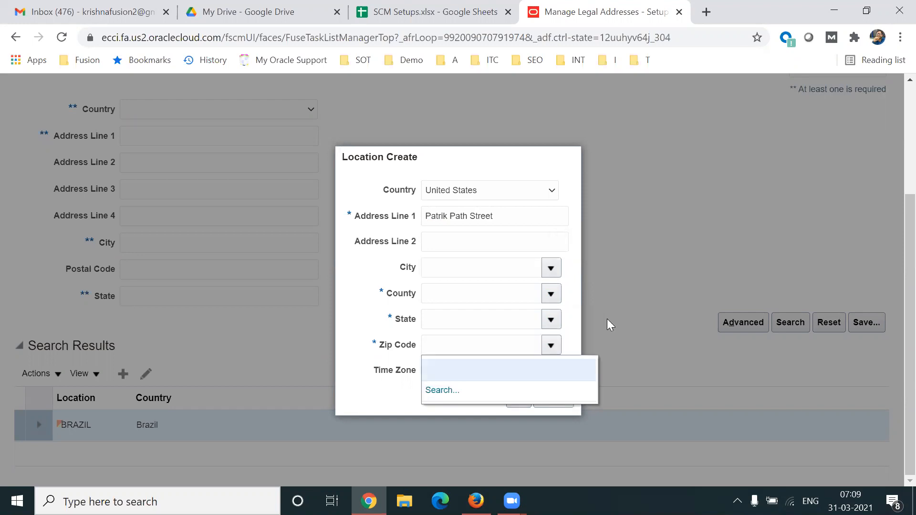
pyautogui.click(435, 389)
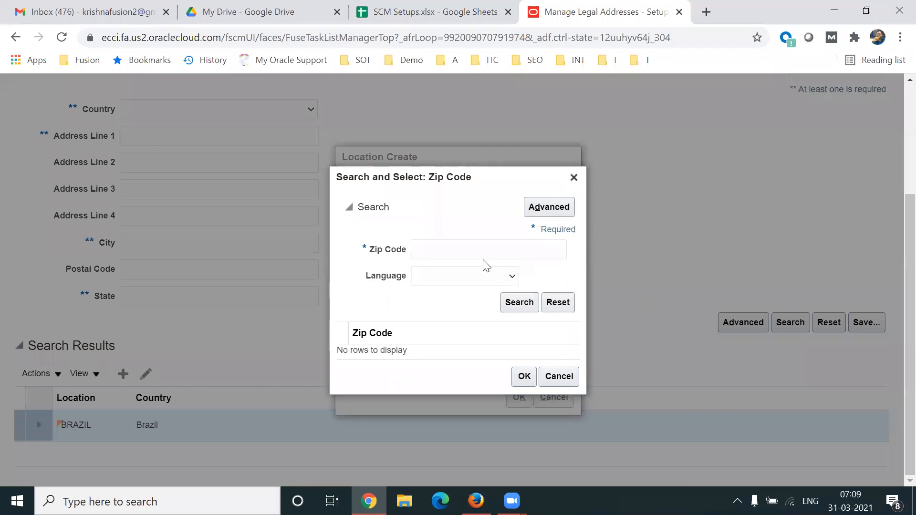
# - Search zip codes for 200 and choose 20001 Le Droit Park
pyautogui.click(452, 248)
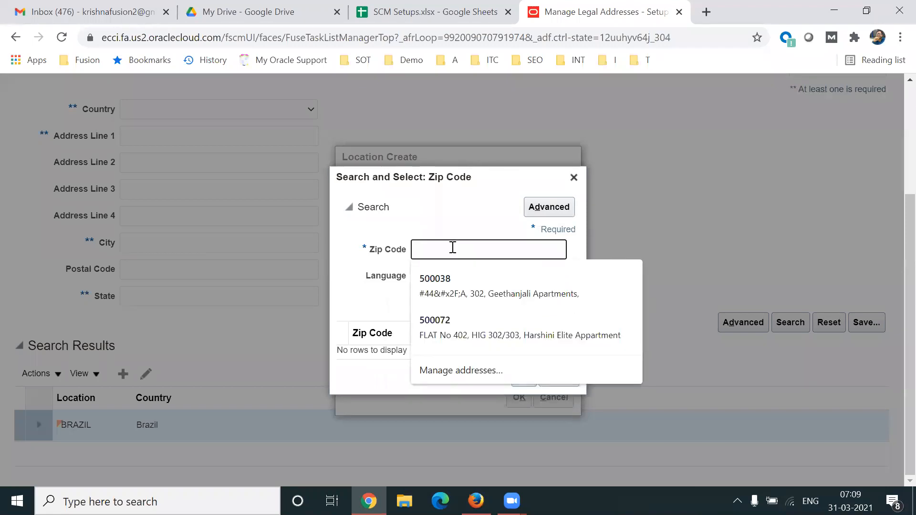
pyautogui.write('200')
pyautogui.press('Return')
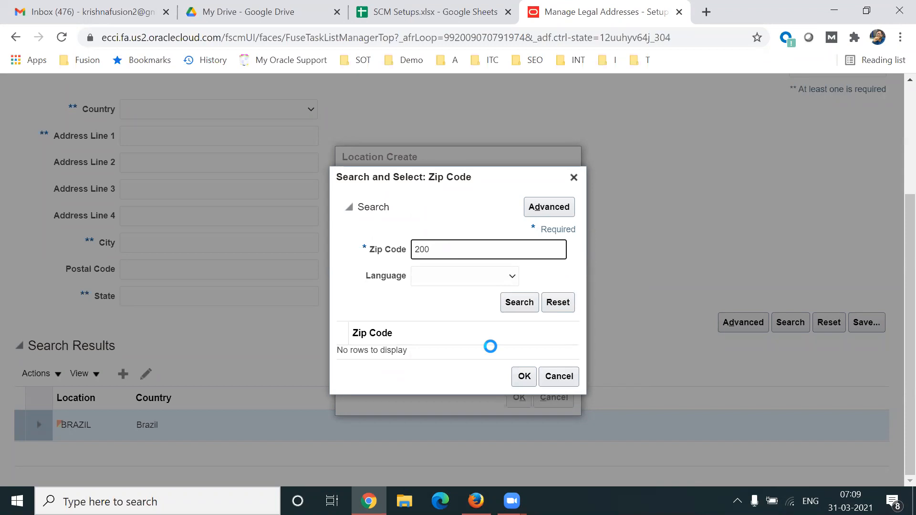
pyautogui.click(433, 278)
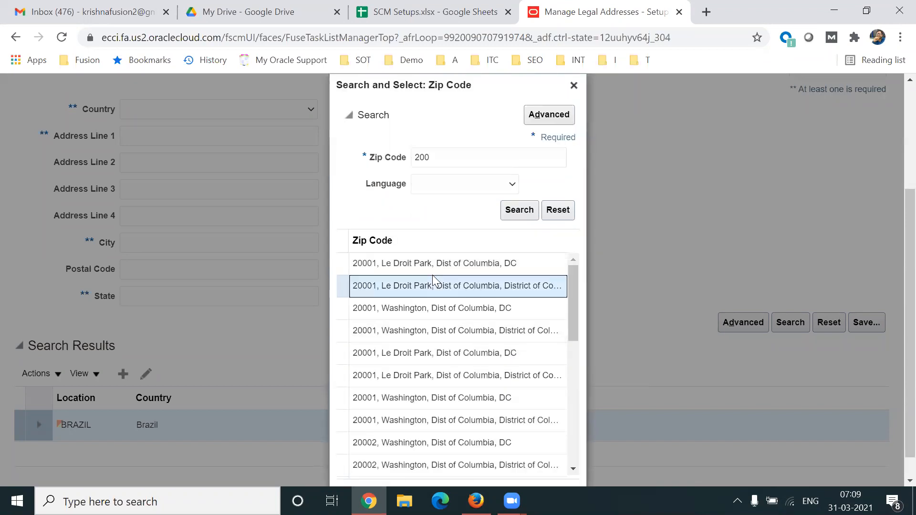
pyautogui.scroll(-1, 894, 341)
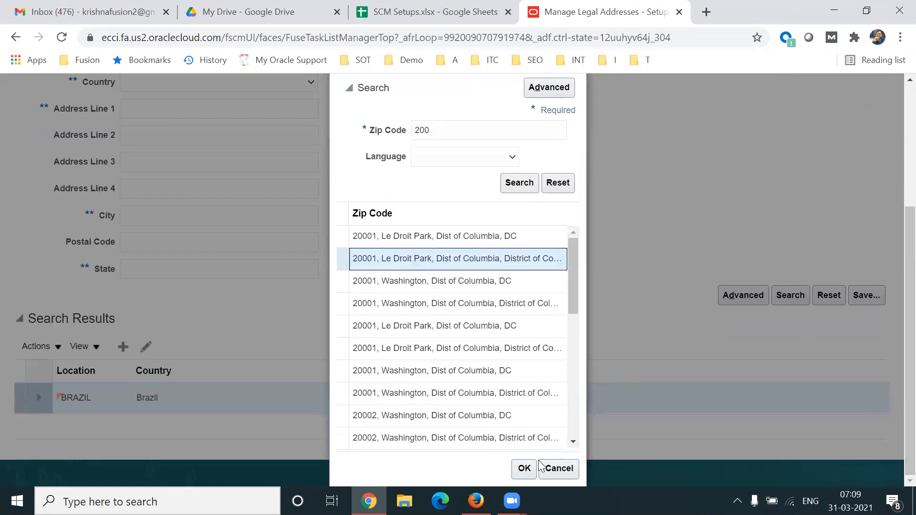
pyautogui.click(524, 469)
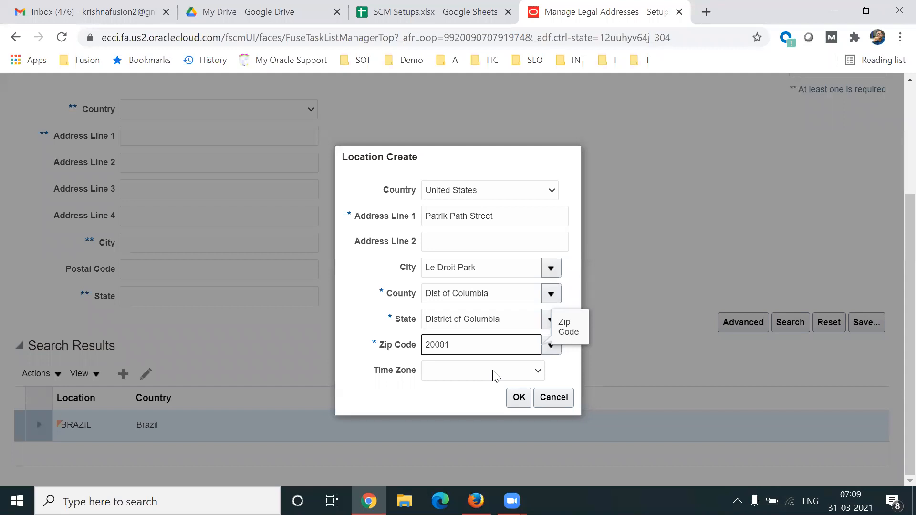
# - Review the time zone choices without picking one, then save the new location
pyautogui.click(493, 377)
pyautogui.click(378, 403)
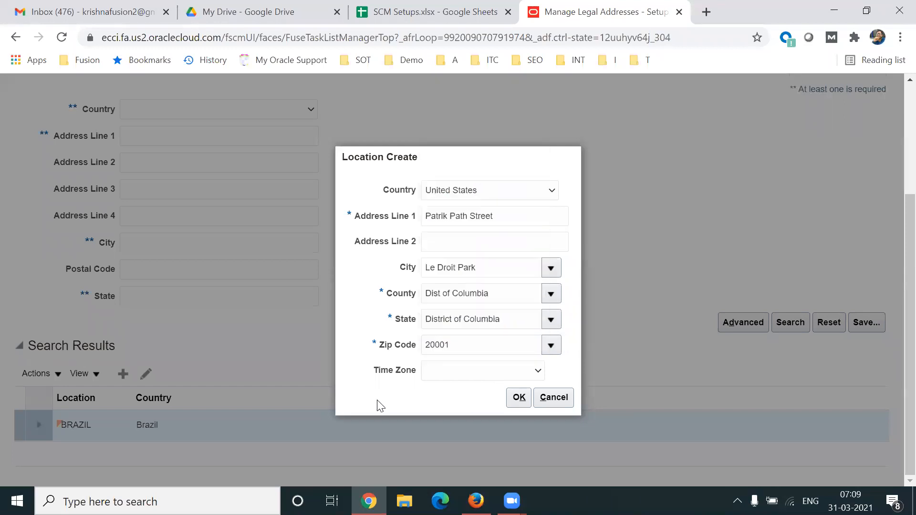
pyautogui.moveTo(371, 370); pyautogui.dragTo(418, 374)
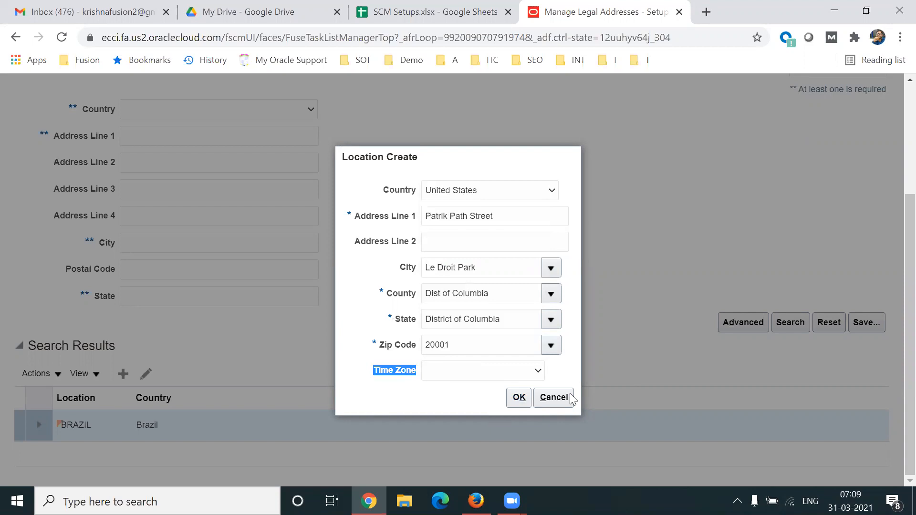
pyautogui.click(523, 403)
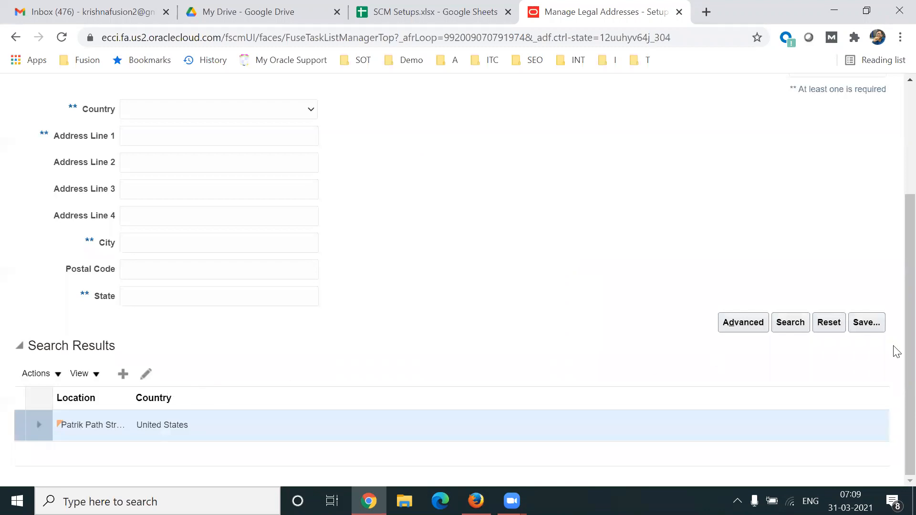
pyautogui.scroll(3, 894, 268)
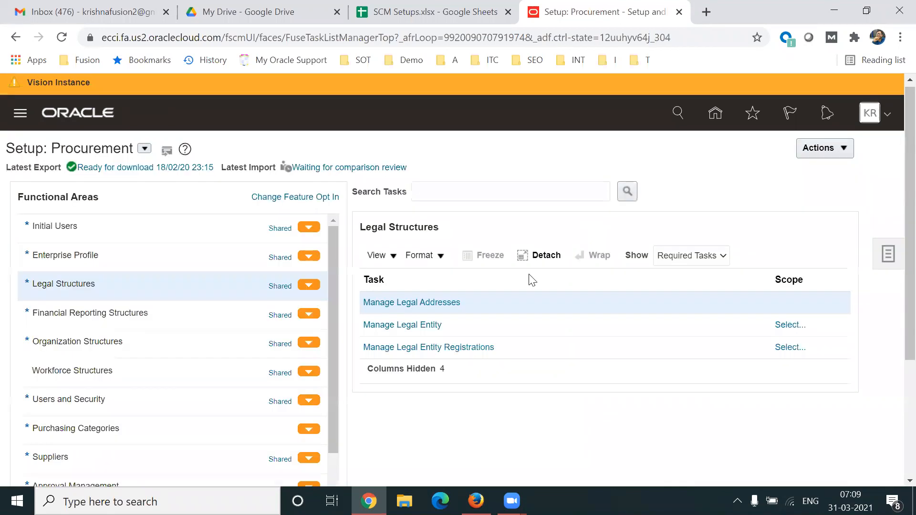
# - Start Manage Legal Entity with the Create New scope to begin a new legal entity
pyautogui.click(403, 326)
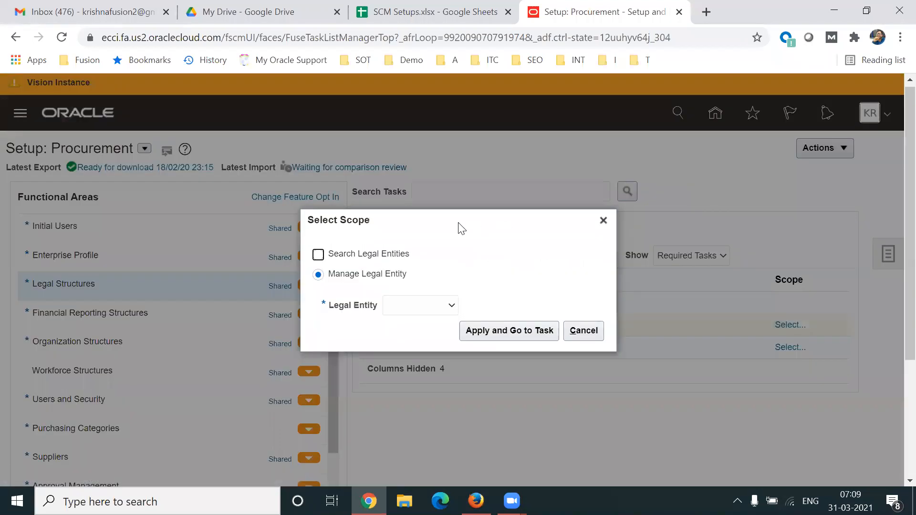
pyautogui.click(419, 311)
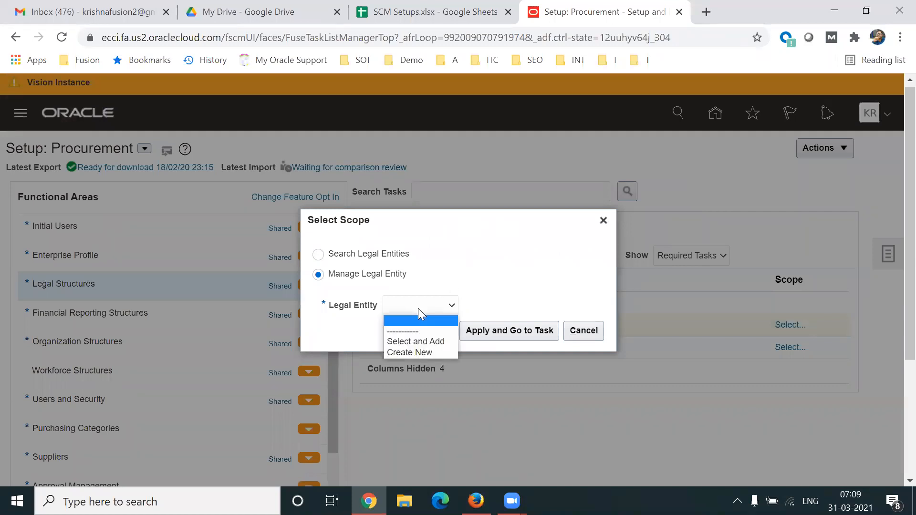
pyautogui.click(429, 354)
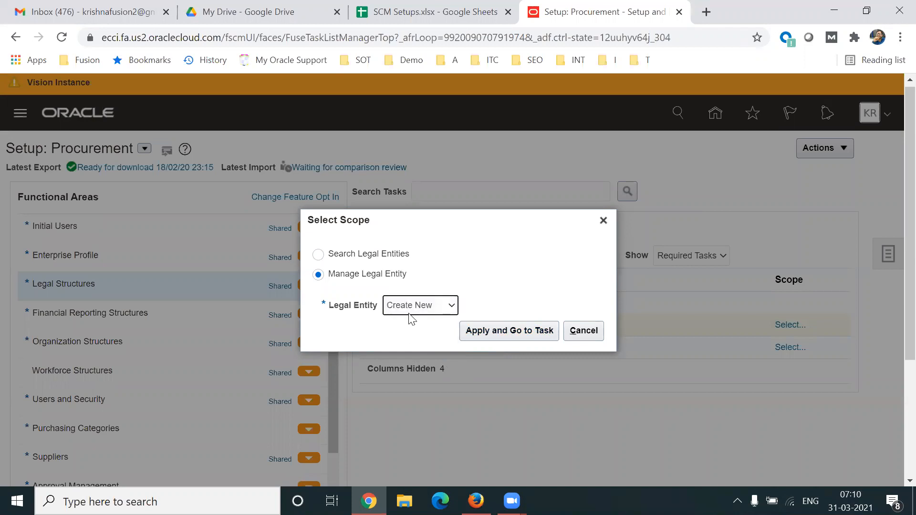
pyautogui.click(515, 334)
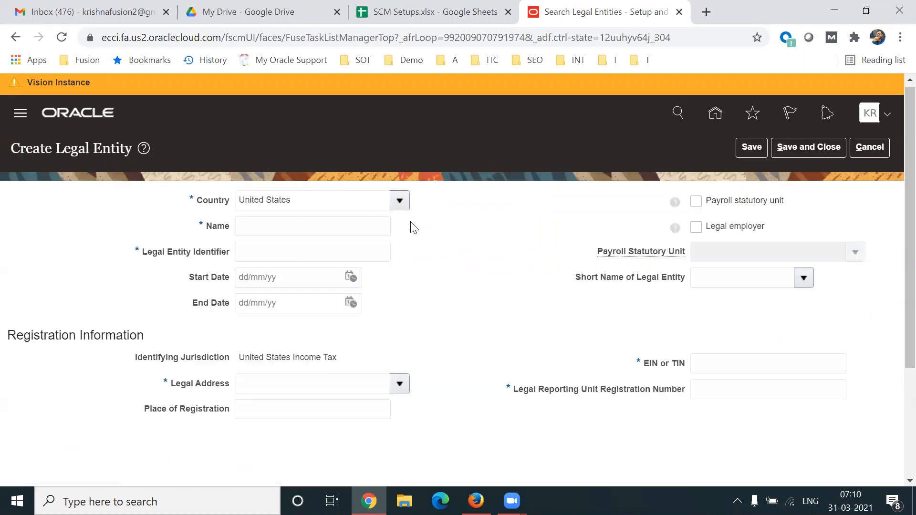
# - Name the legal entity Tech Leads IT with legal entity identifier 1233232
pyautogui.click(265, 226)
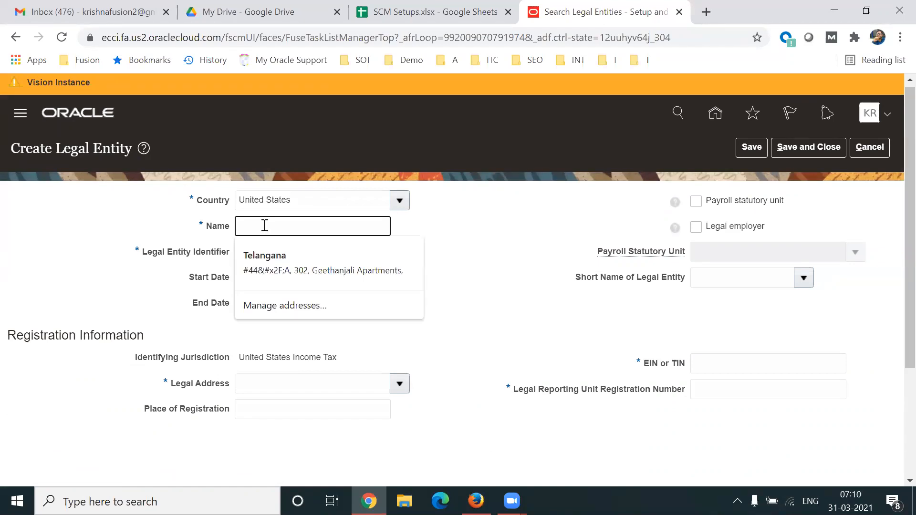
pyautogui.write('Tech Leads IT')
pyautogui.press('Tab')
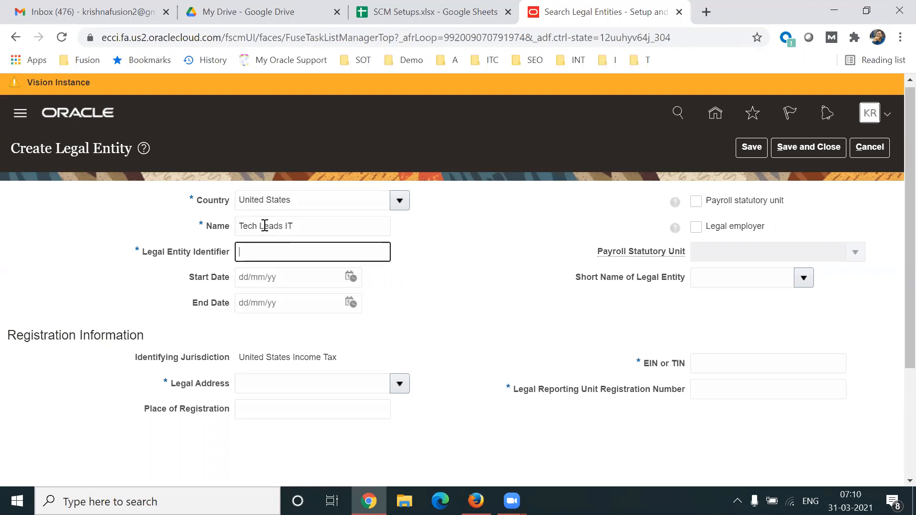
pyautogui.click(331, 223)
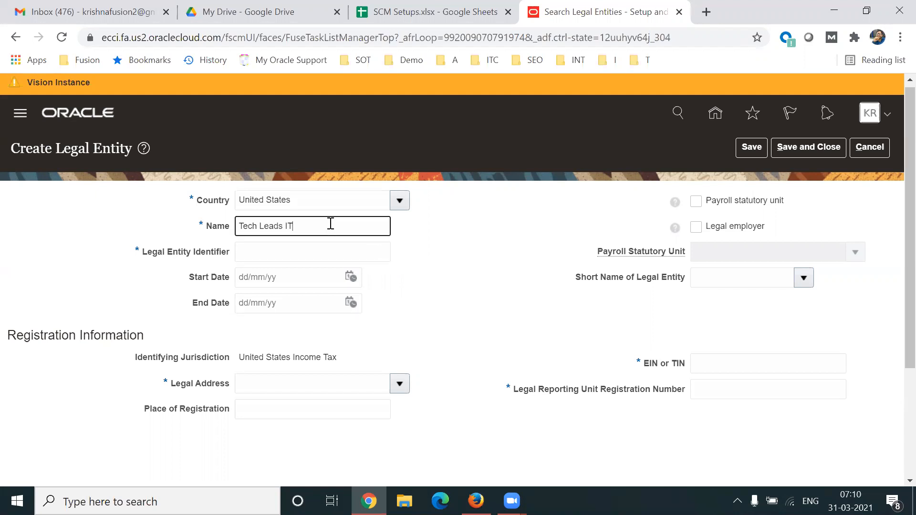
pyautogui.click(272, 249)
pyautogui.write('1233232')
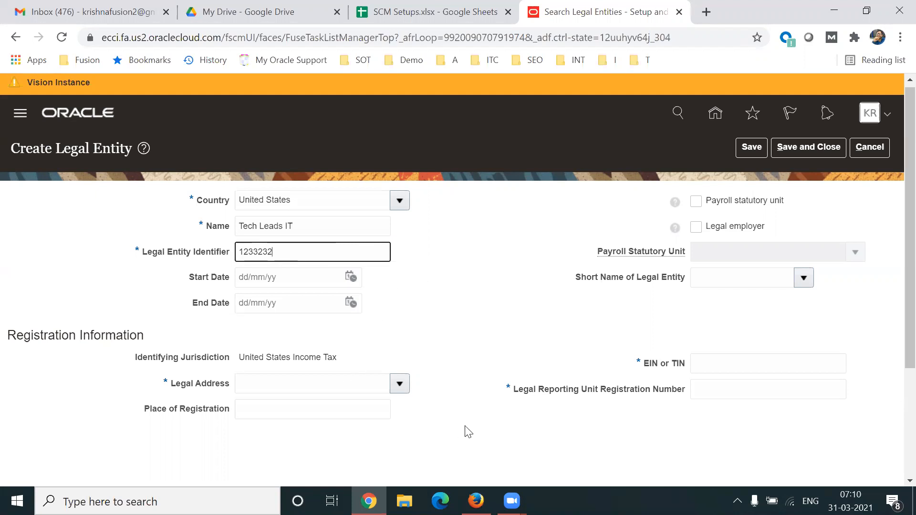
pyautogui.click(400, 384)
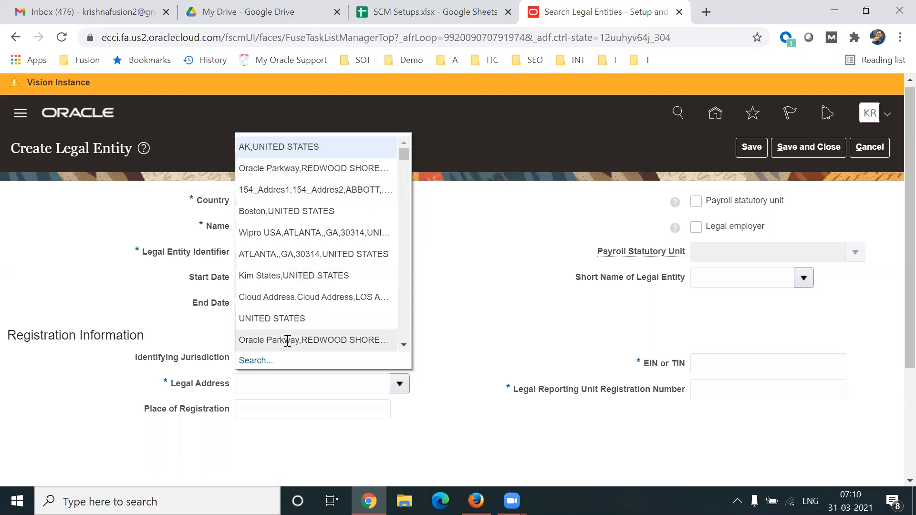
# - Search addresses by street name and set the new Le Droit Park location as legal address
pyautogui.click(255, 362)
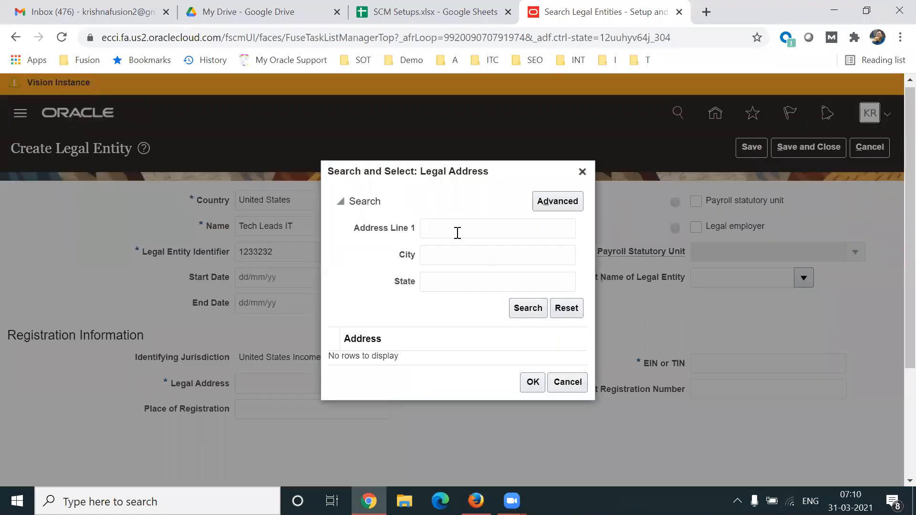
pyautogui.click(443, 231)
pyautogui.write('Patrik')
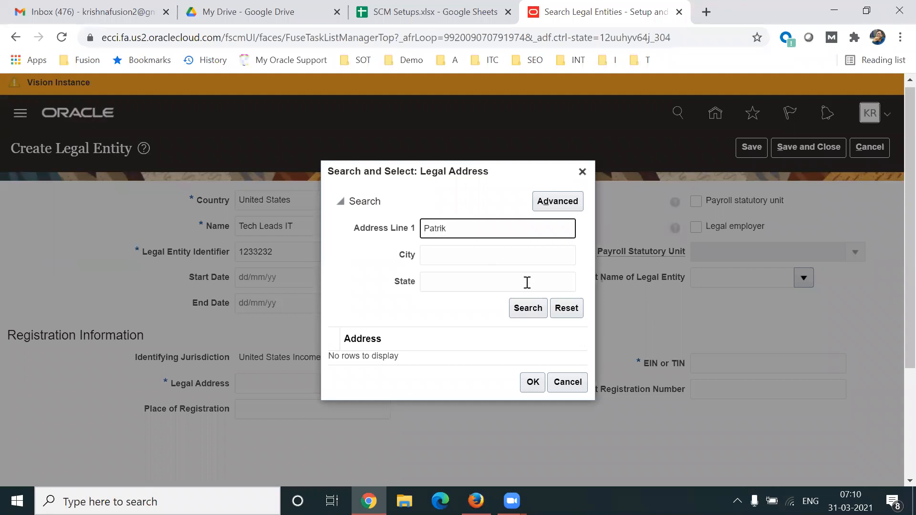
pyautogui.click(517, 314)
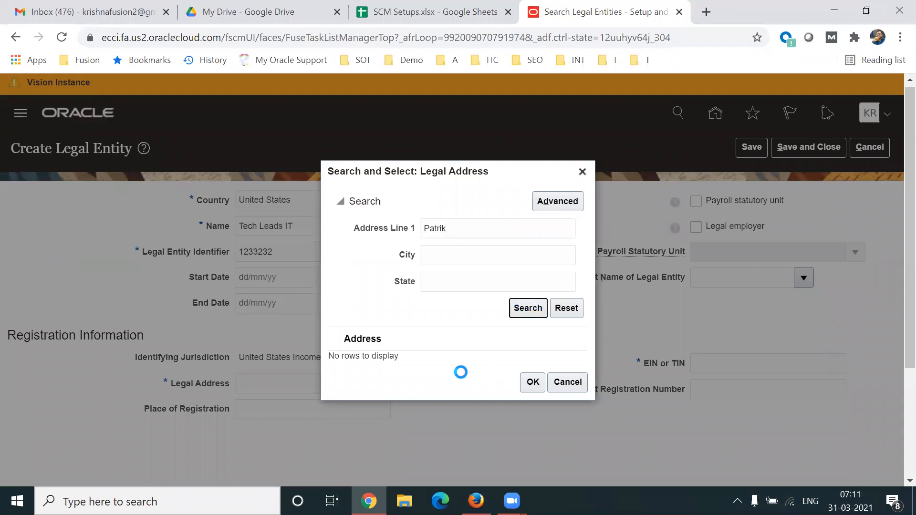
pyautogui.click(421, 358)
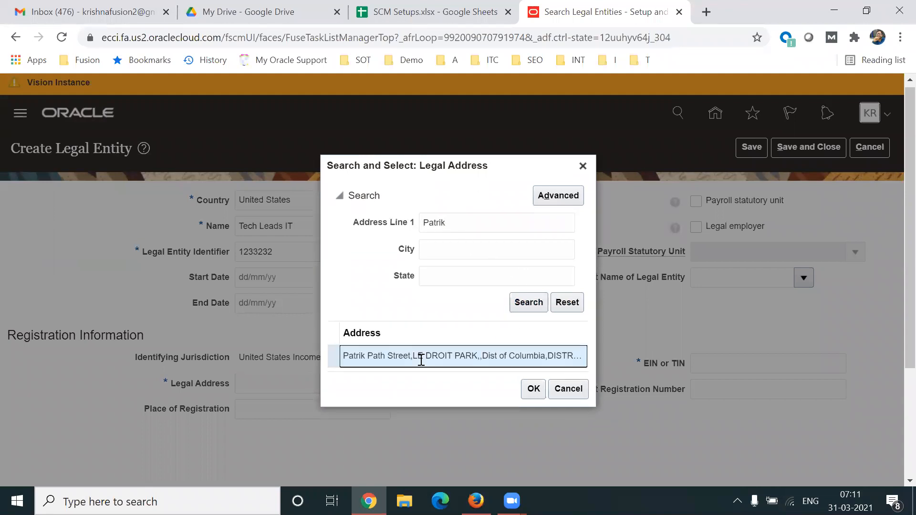
pyautogui.click(533, 388)
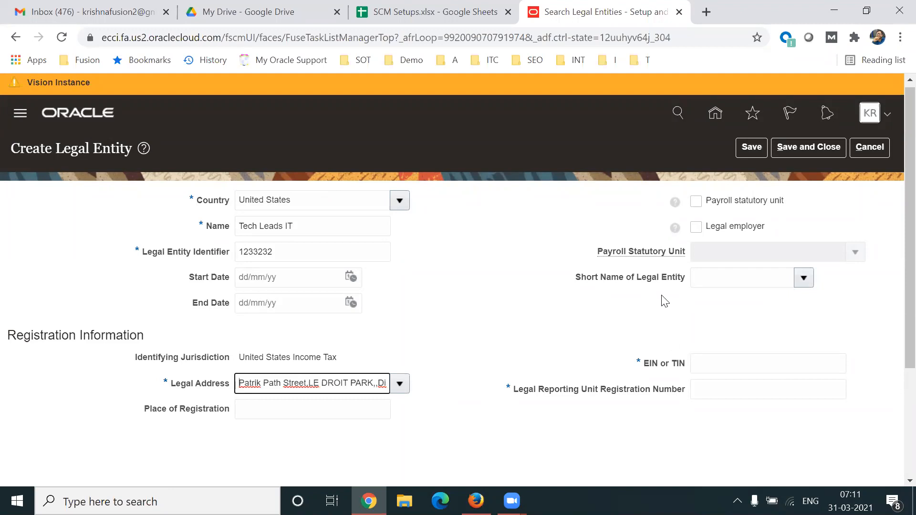
pyautogui.moveTo(48, 335); pyautogui.dragTo(95, 336)
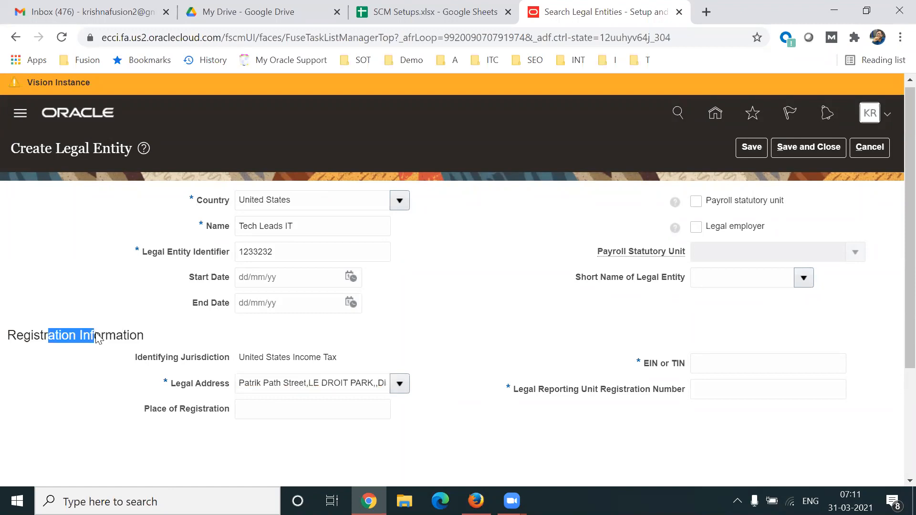
# - Try saving the legal entity and dismiss the list of missing required values
pyautogui.click(480, 439)
pyautogui.scroll(-3, 894, 393)
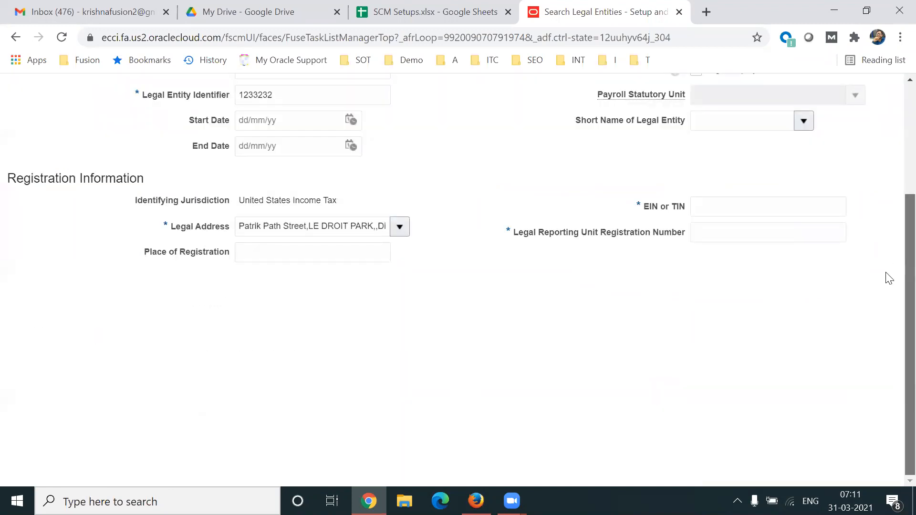
pyautogui.scroll(3, 894, 277)
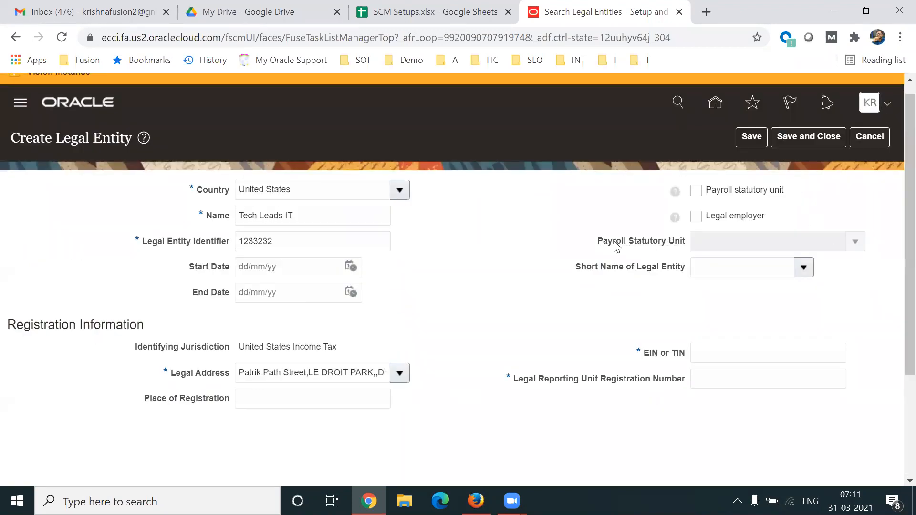
pyautogui.click(752, 130)
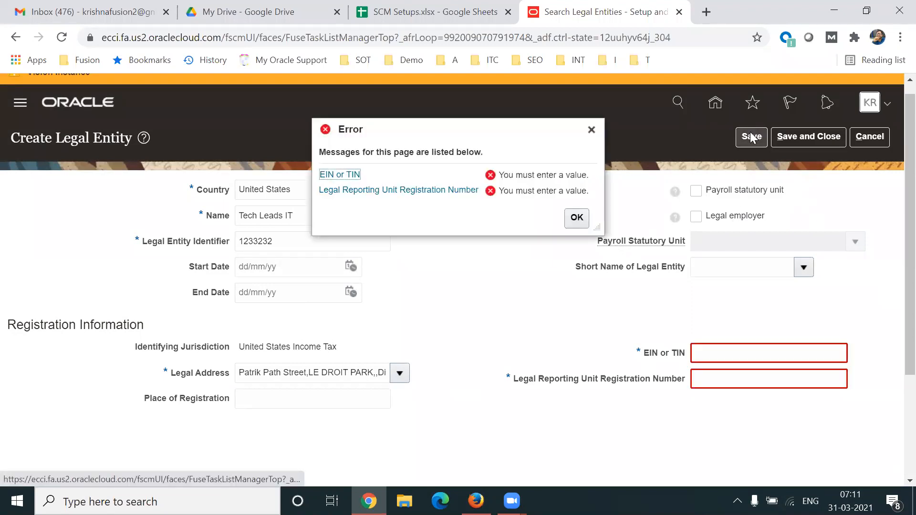
pyautogui.click(592, 129)
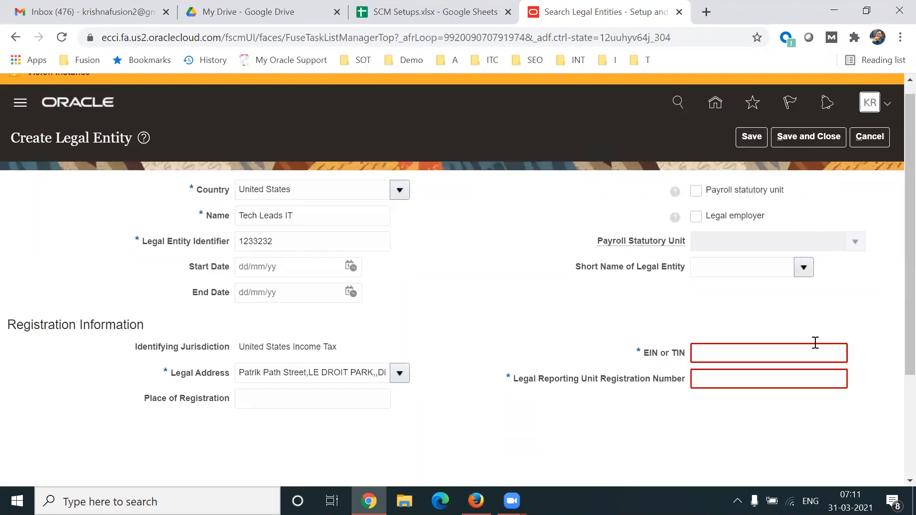
# - Enter EIN or TIN 132132 and registration number 3123123
pyautogui.click(764, 355)
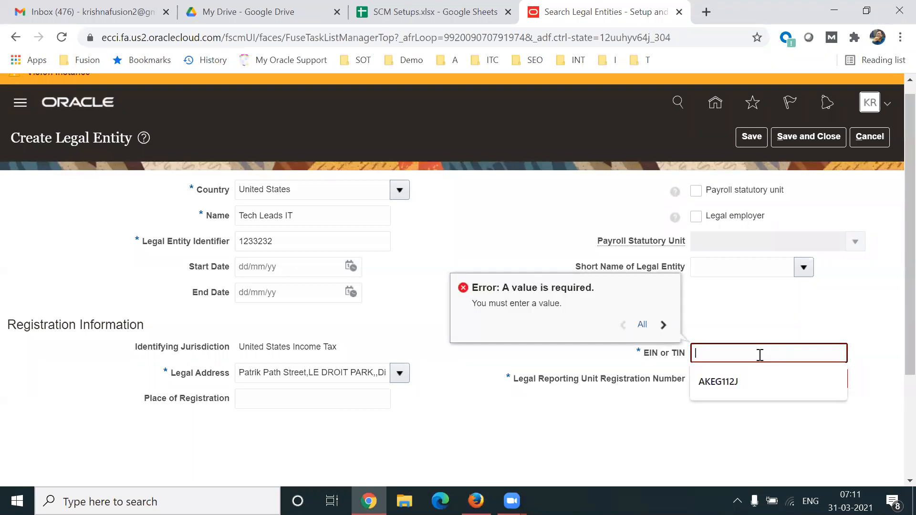
pyautogui.write('!132132')
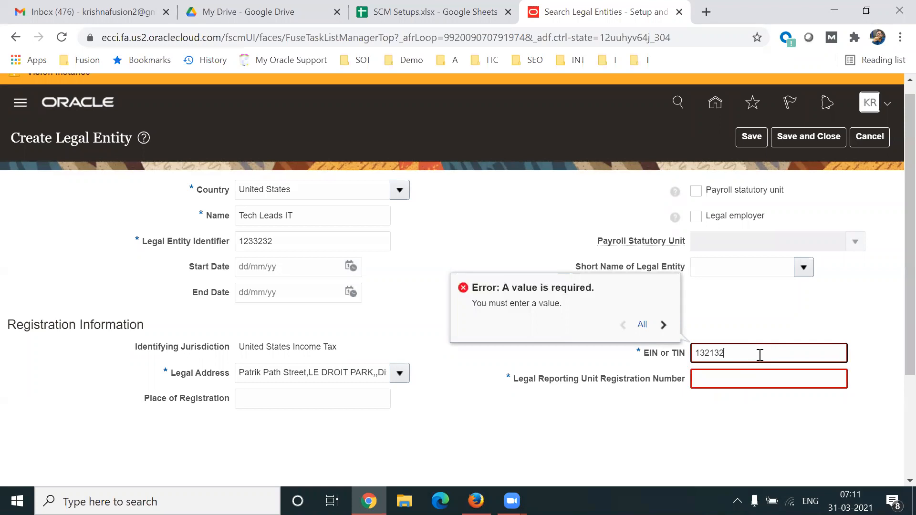
pyautogui.press('Tab')
pyautogui.write('3123123')
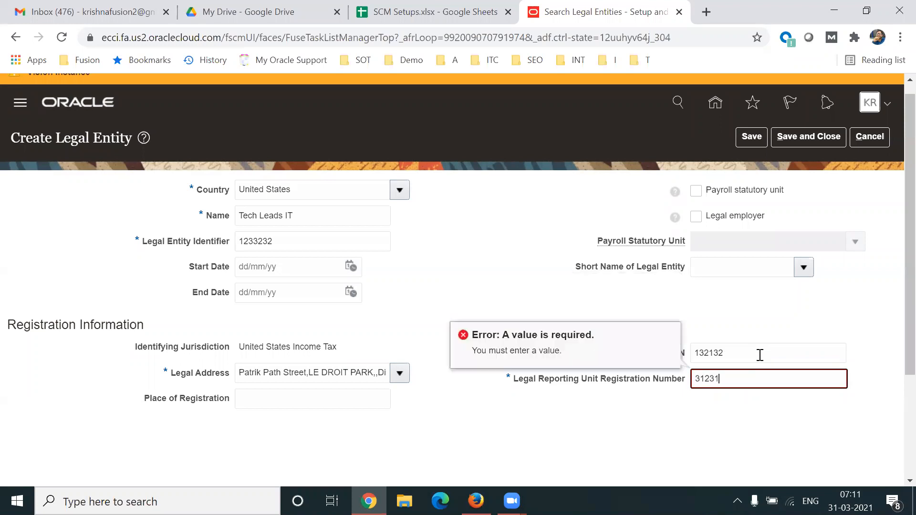
pyautogui.click(620, 414)
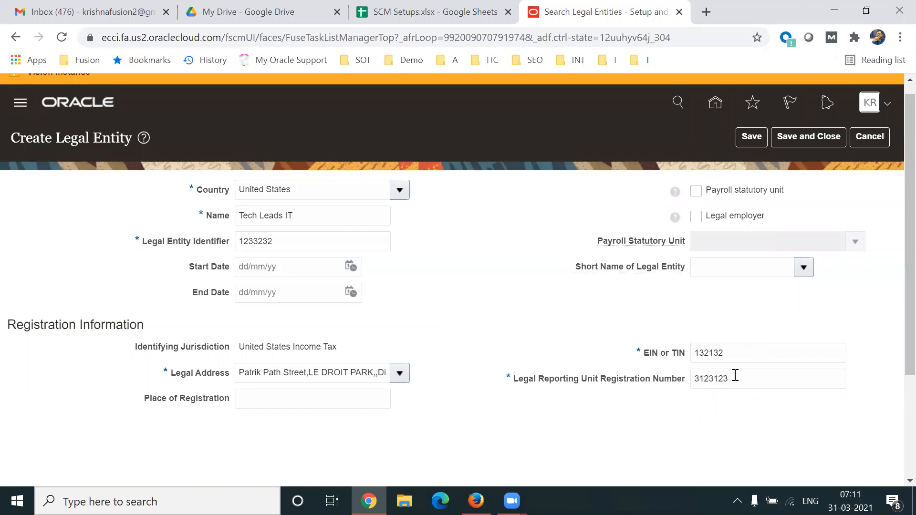
pyautogui.doubleClick(751, 376)
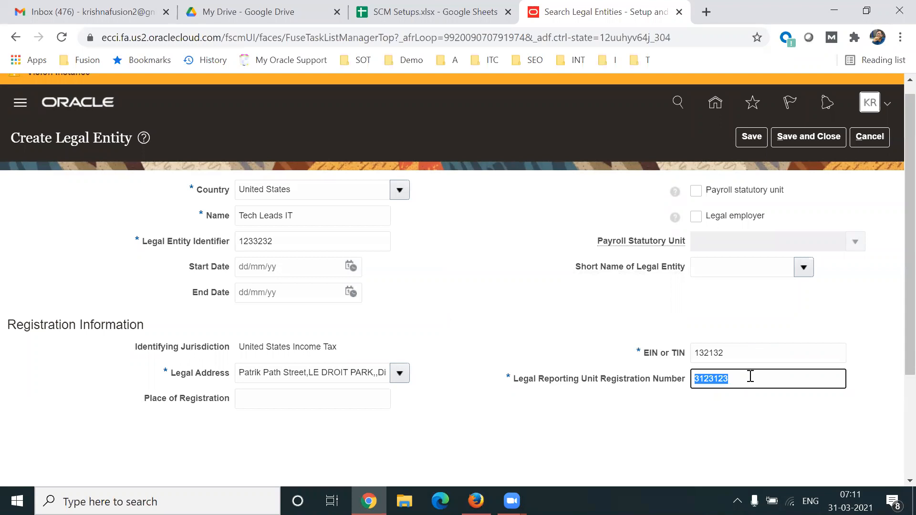
pyautogui.click(617, 331)
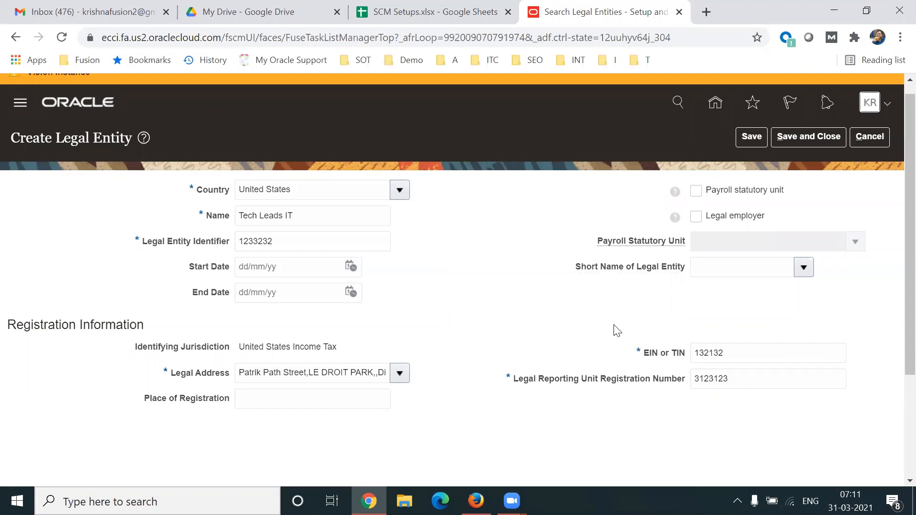
# - Mark Tech Leads IT as payroll statutory unit and legal employer, then save
pyautogui.click(696, 191)
pyautogui.click(696, 218)
pyautogui.click(756, 138)
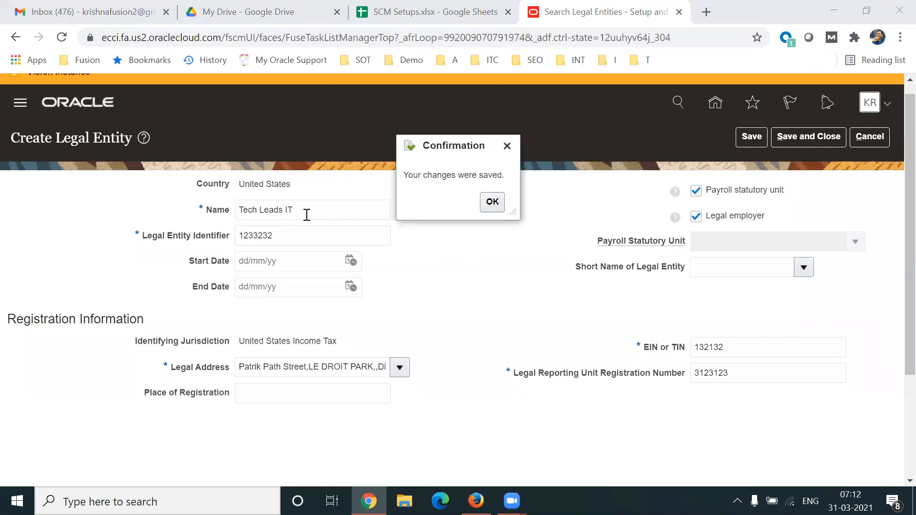
# - Dismiss the save confirmation and point out Tech Leads IT's legal employer and payroll statutory unit designations
pyautogui.click(499, 203)
pyautogui.moveTo(765, 215); pyautogui.dragTo(706, 219)
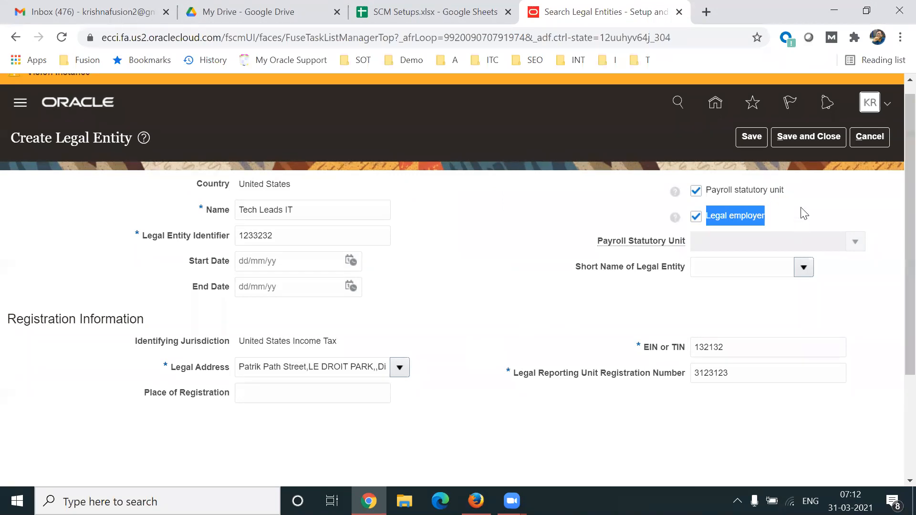
pyautogui.moveTo(799, 192); pyautogui.dragTo(708, 191)
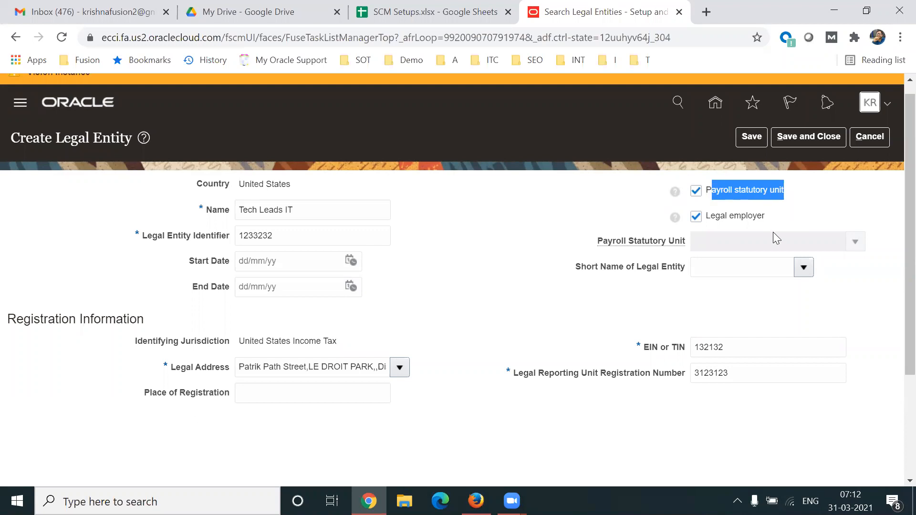
pyautogui.moveTo(784, 219); pyautogui.dragTo(706, 221)
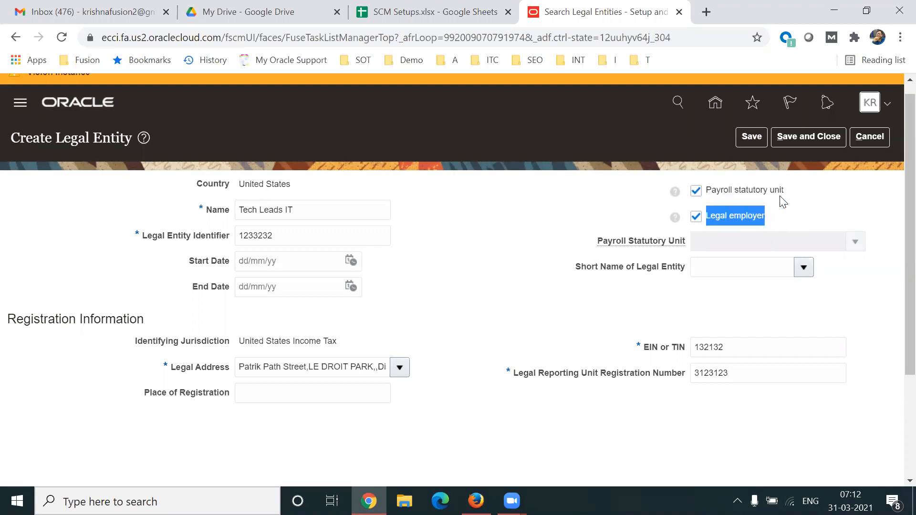
pyautogui.moveTo(790, 191); pyautogui.dragTo(709, 193)
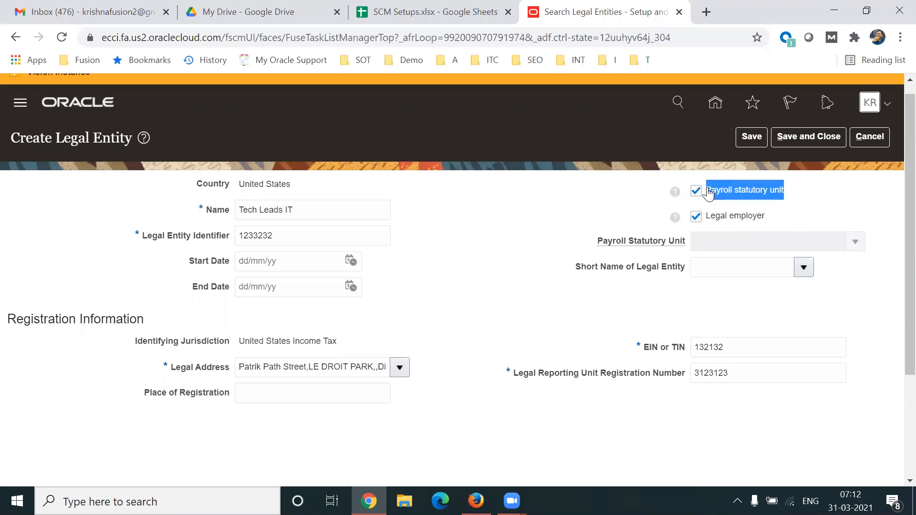
pyautogui.tripleClick(339, 210)
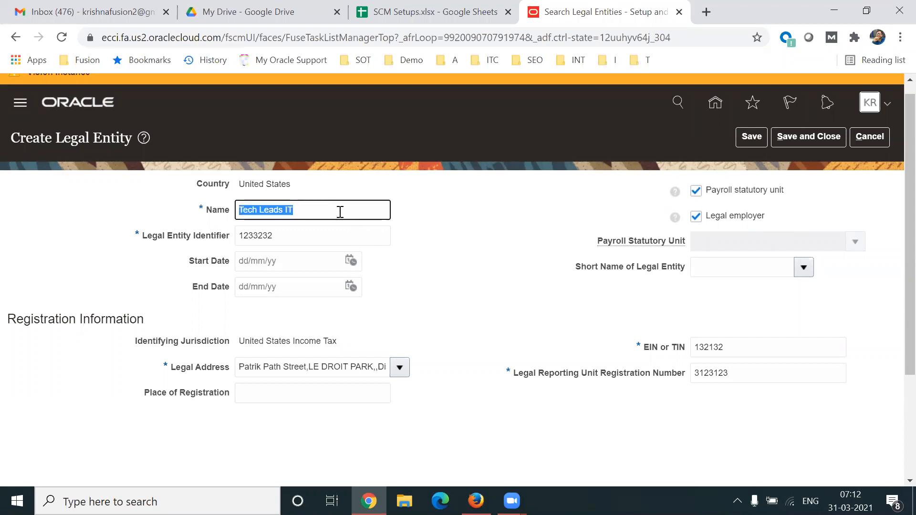
# - Uncheck Payroll statutory unit to view the selectable units, then recheck it
pyautogui.click(697, 191)
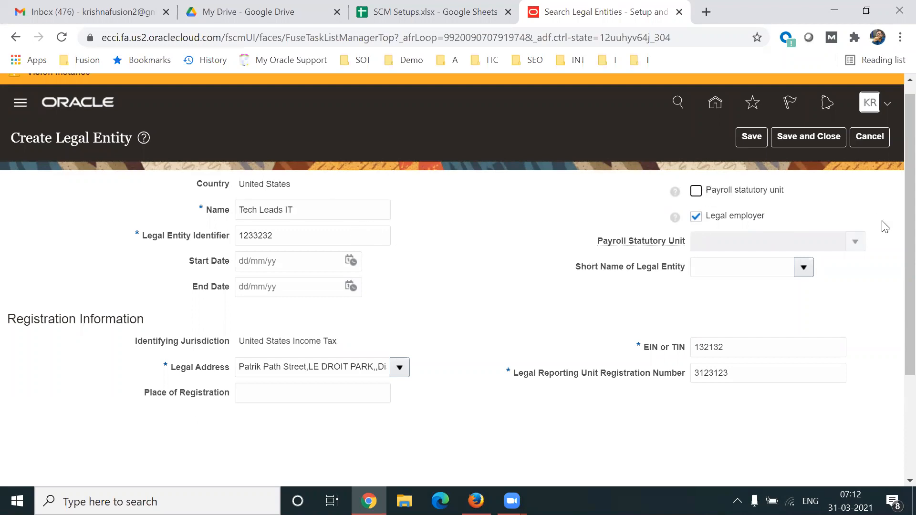
pyautogui.click(855, 242)
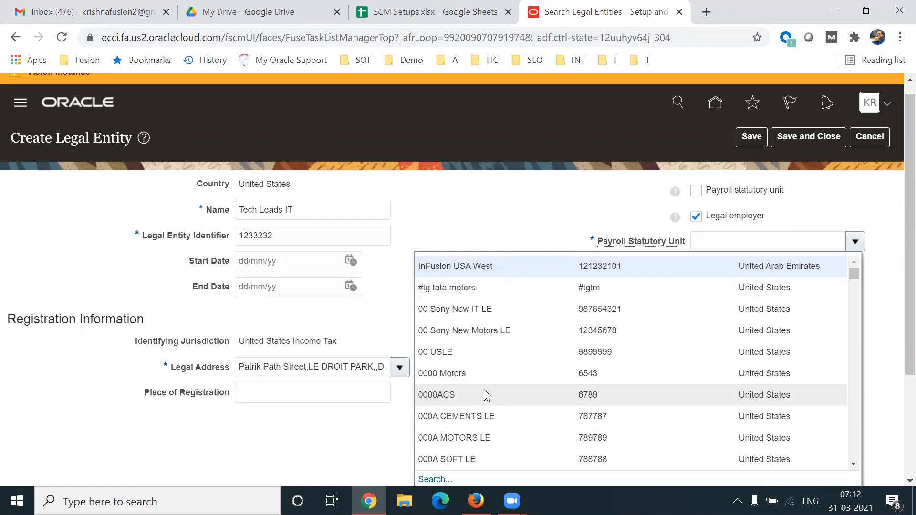
pyautogui.click(528, 203)
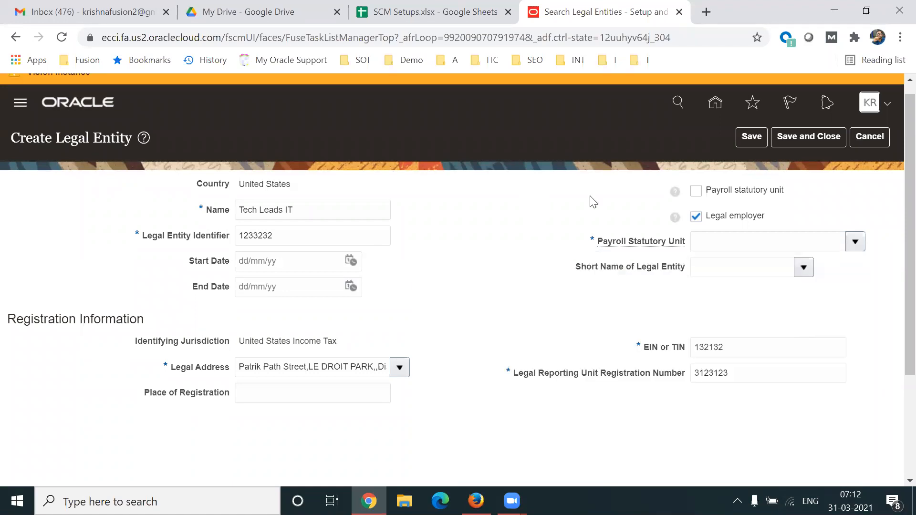
pyautogui.click(696, 191)
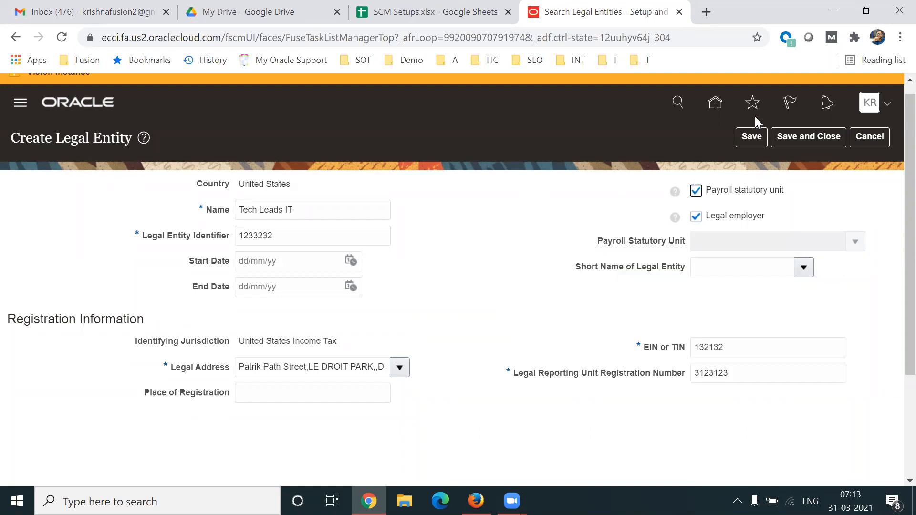
# - Save and close the Tech Leads IT legal entity and open the Manage Legal Entity scope choices
pyautogui.click(811, 139)
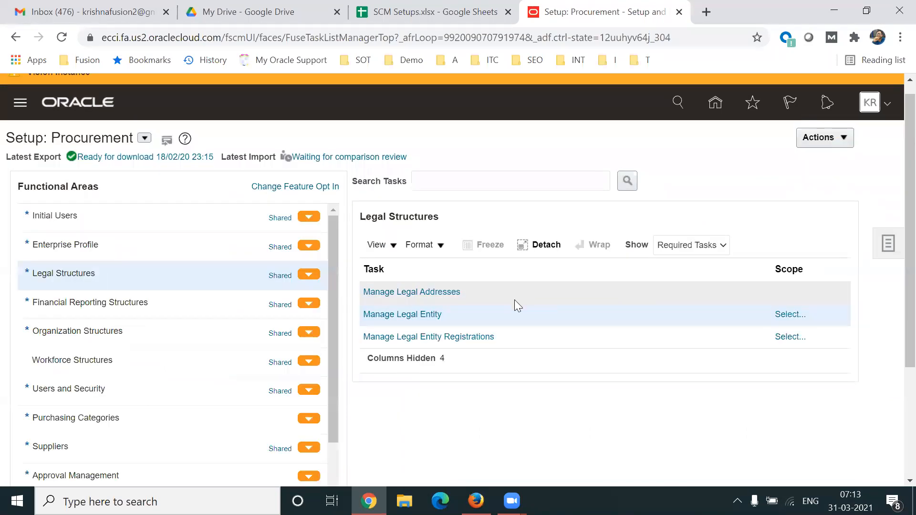
pyautogui.click(389, 315)
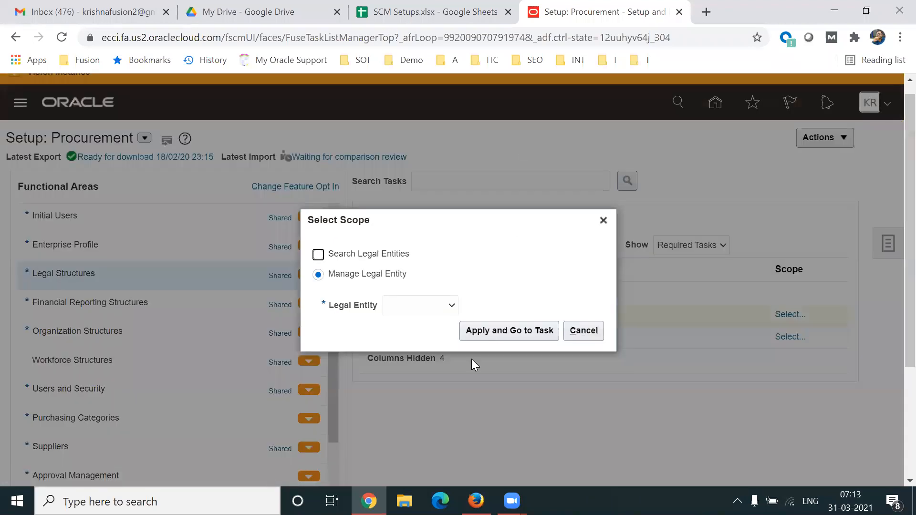
pyautogui.click(415, 305)
# - Choose Select and Add, search the legal entity name 'Tech Leads IT', select it and save
pyautogui.click(412, 340)
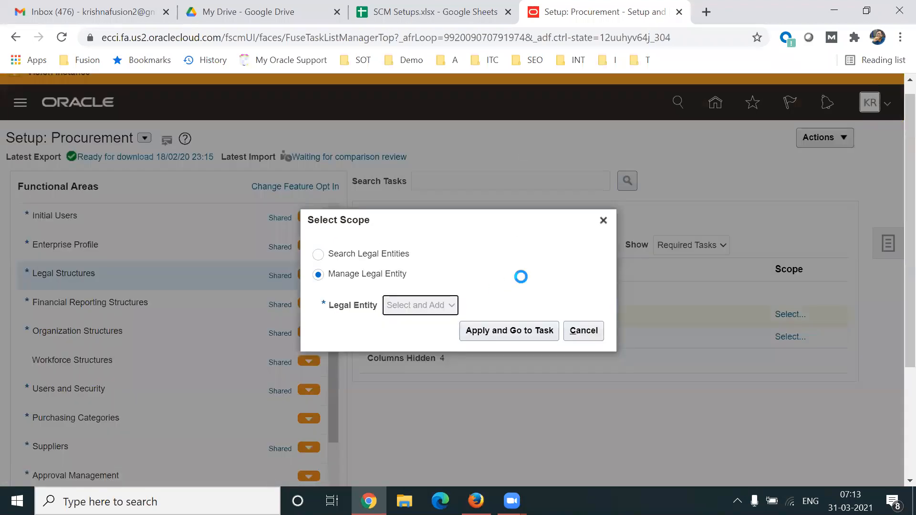
pyautogui.click(476, 330)
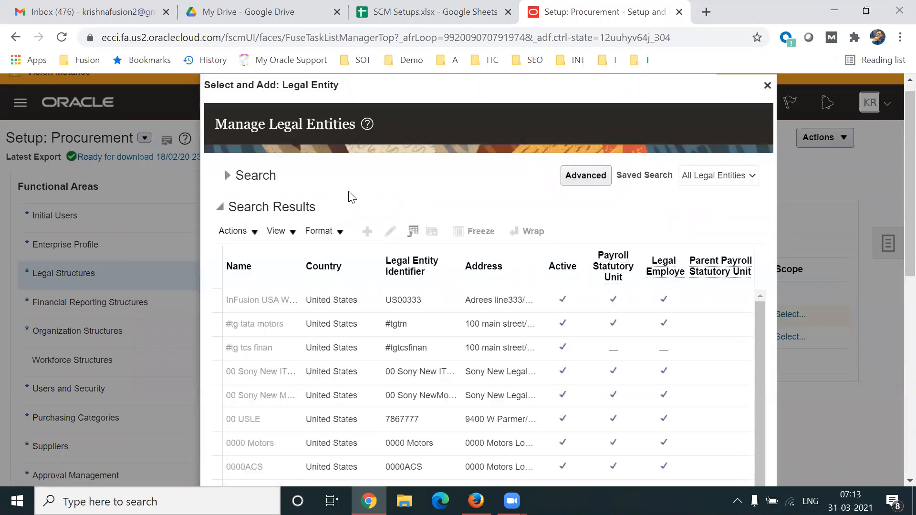
pyautogui.click(227, 175)
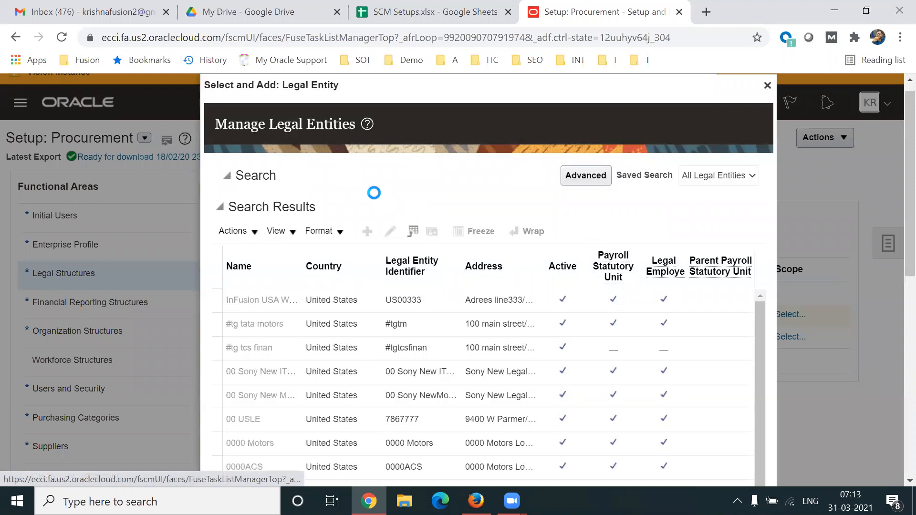
pyautogui.click(302, 197)
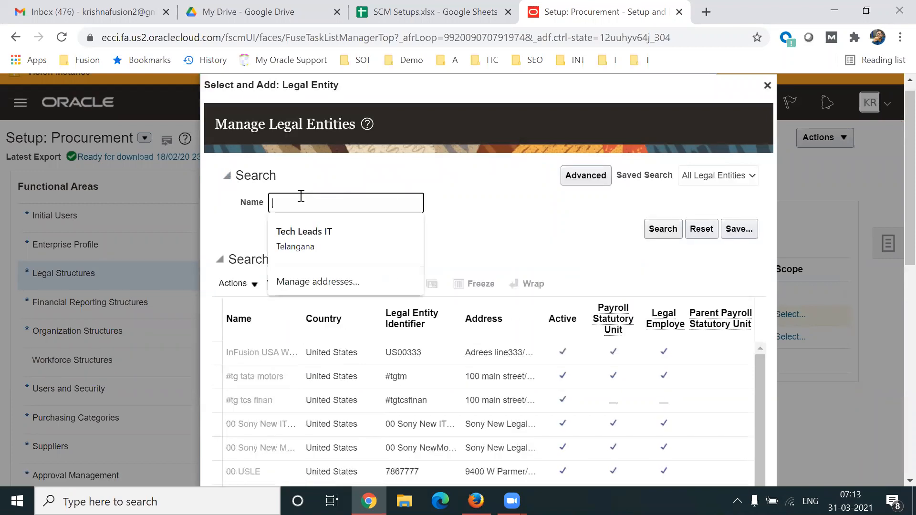
pyautogui.write('Tech Leadsd')
pyautogui.press('BackSpace')
pyautogui.press('BackSpace')
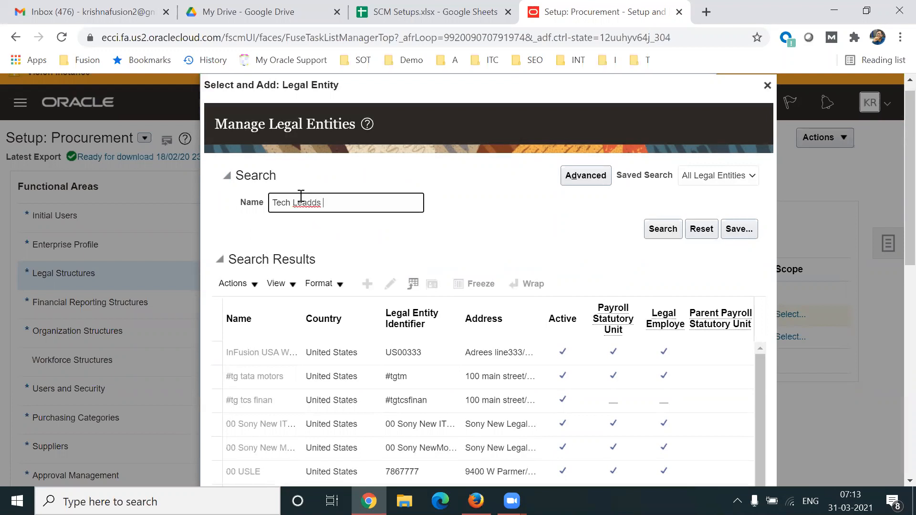
pyautogui.write('s IT')
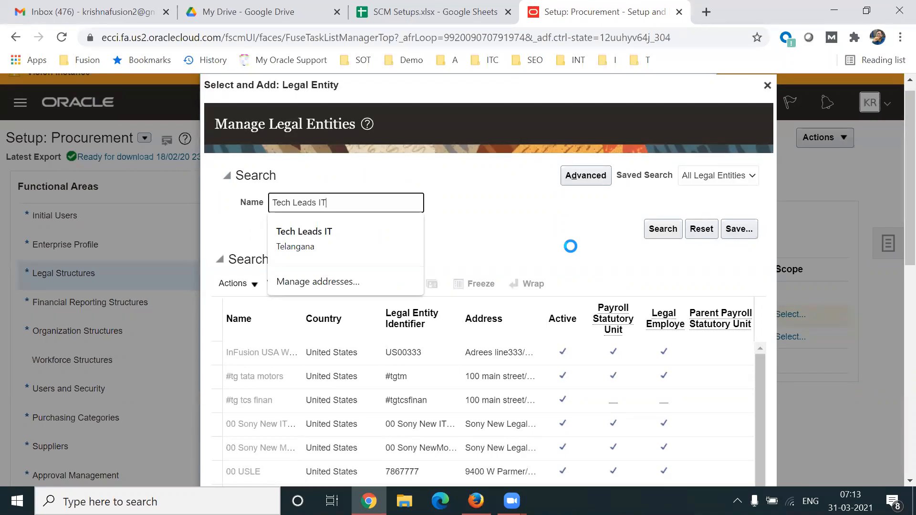
pyautogui.click(663, 229)
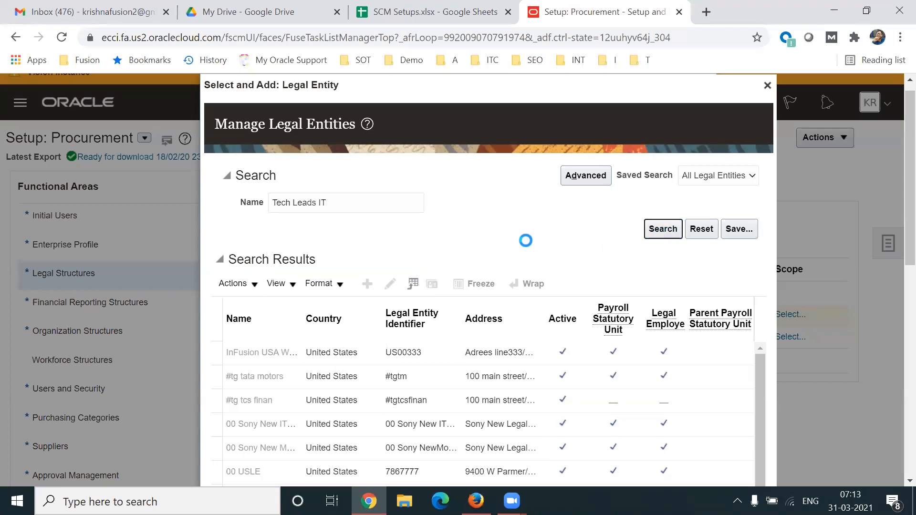
pyautogui.click(275, 357)
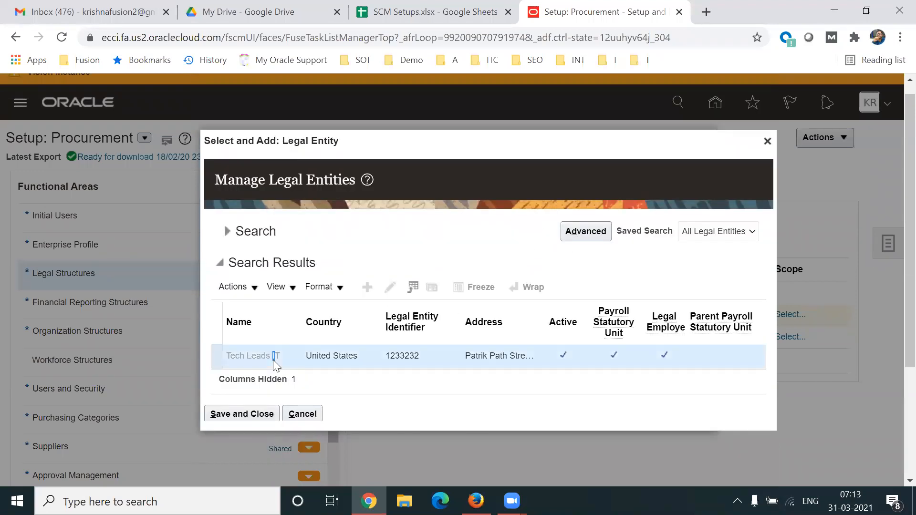
pyautogui.click(313, 356)
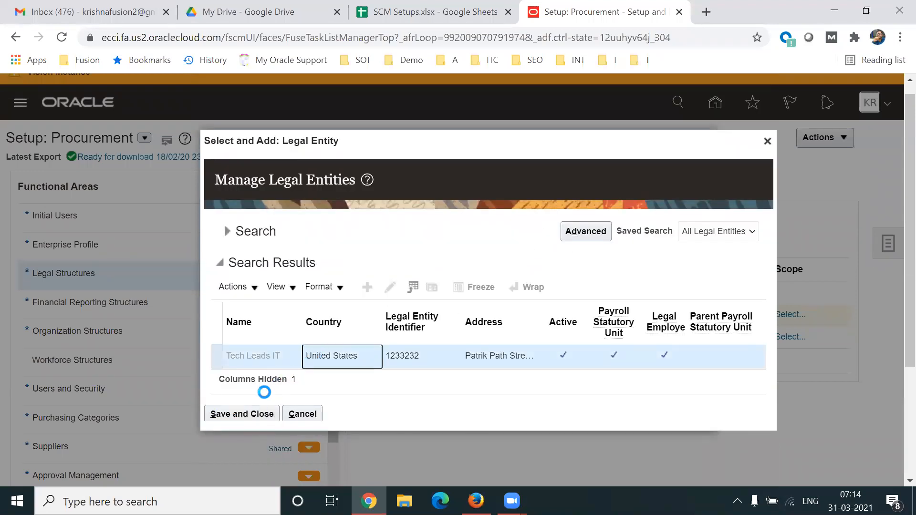
pyautogui.click(233, 415)
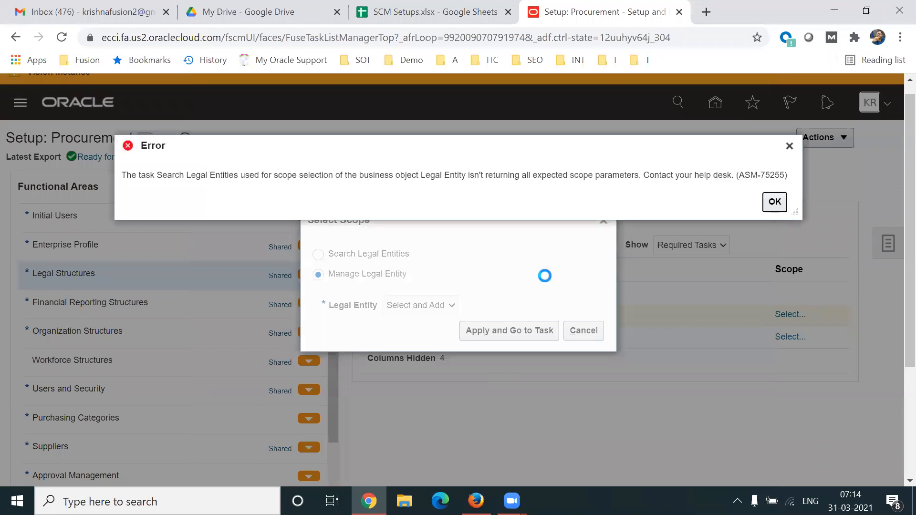
# - After the error, search 'Tech Leads IT' again, pick the result and save it as the scope
pyautogui.click(527, 335)
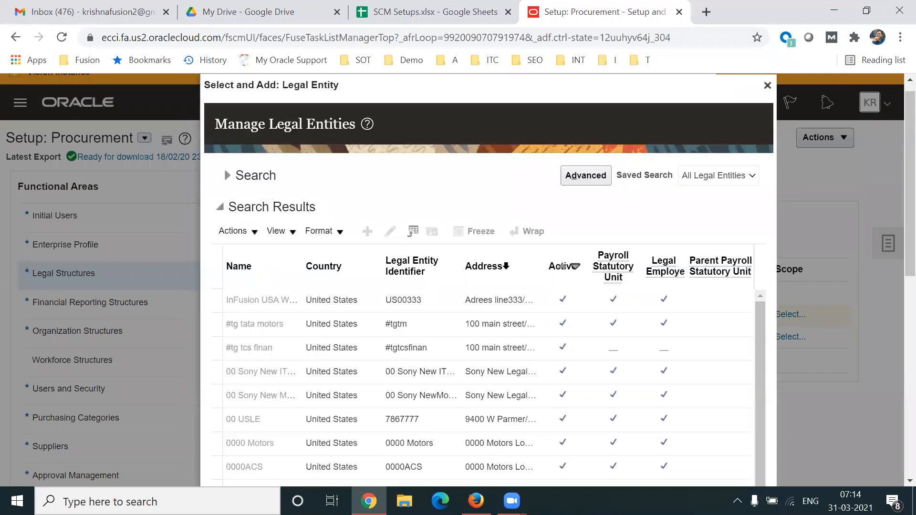
pyautogui.click(227, 175)
pyautogui.click(326, 208)
pyautogui.write('Tech Leads IT')
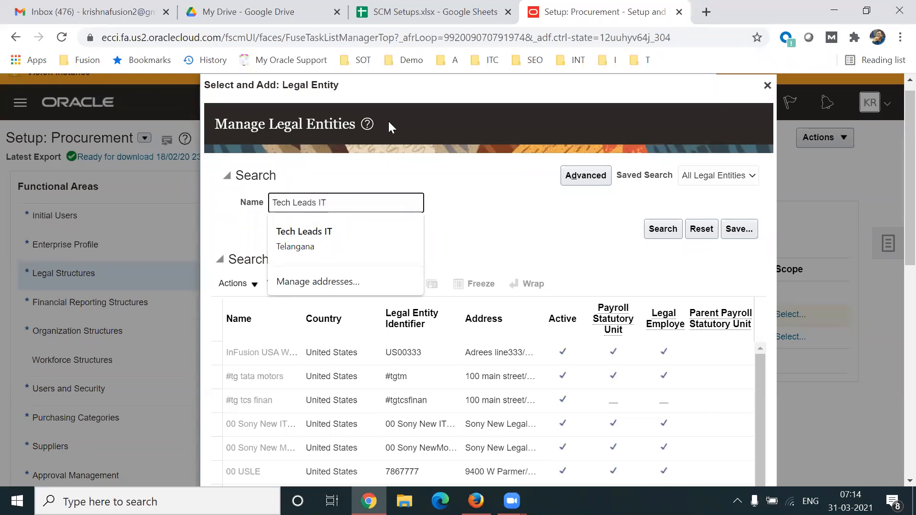
pyautogui.click(457, 40)
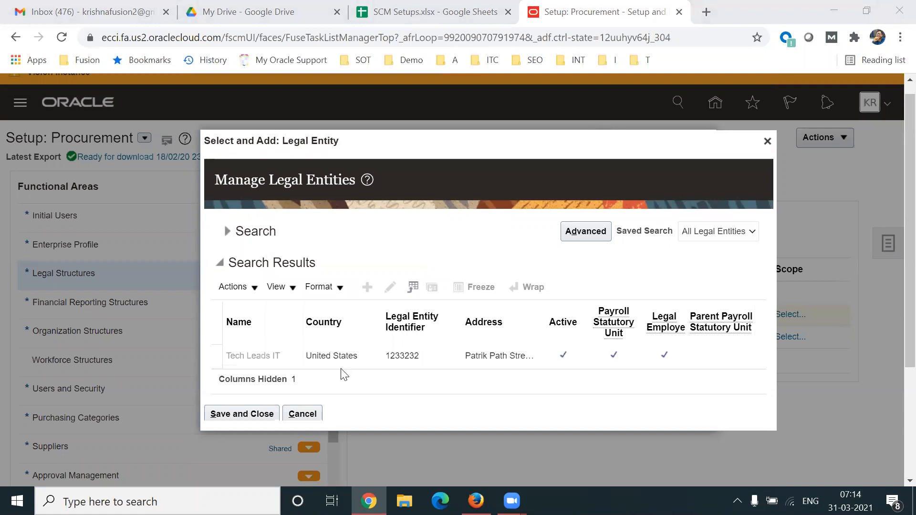
pyautogui.click(274, 366)
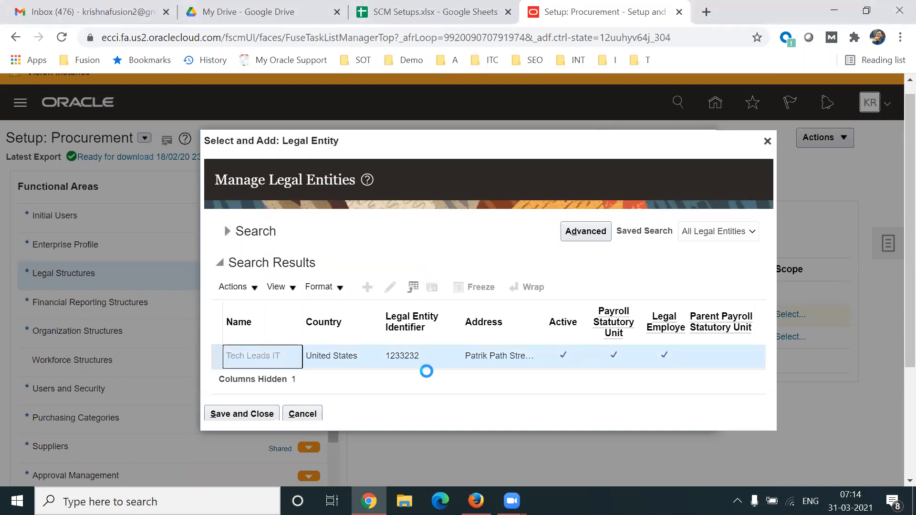
pyautogui.click(261, 415)
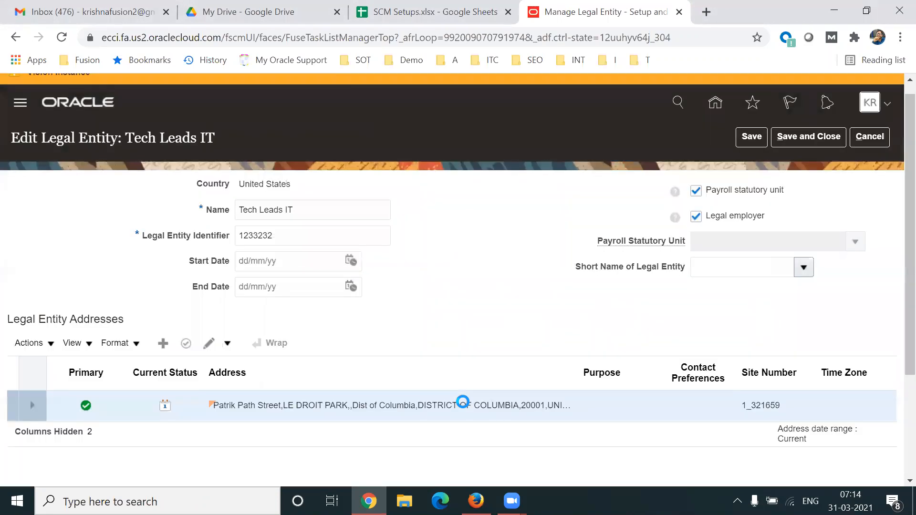
pyautogui.scroll(-1, 897, 325)
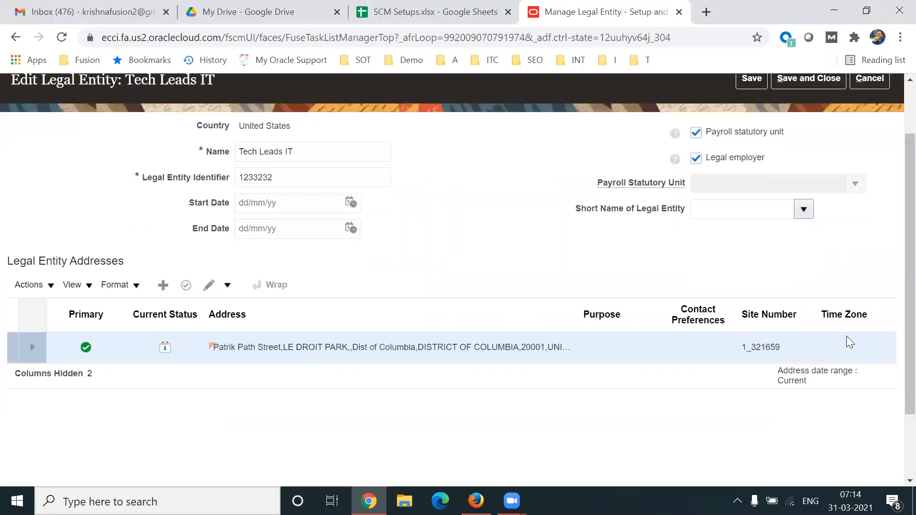
pyautogui.click(841, 314)
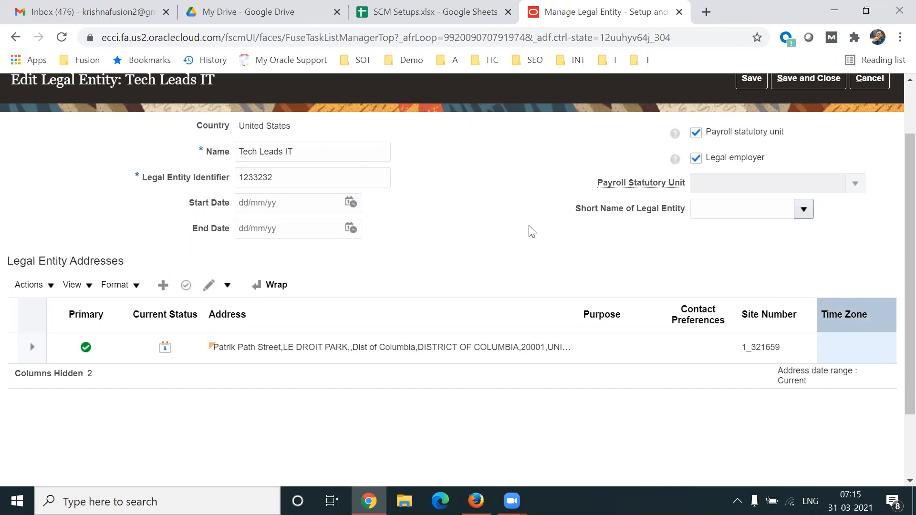
pyautogui.scroll(2, 898, 136)
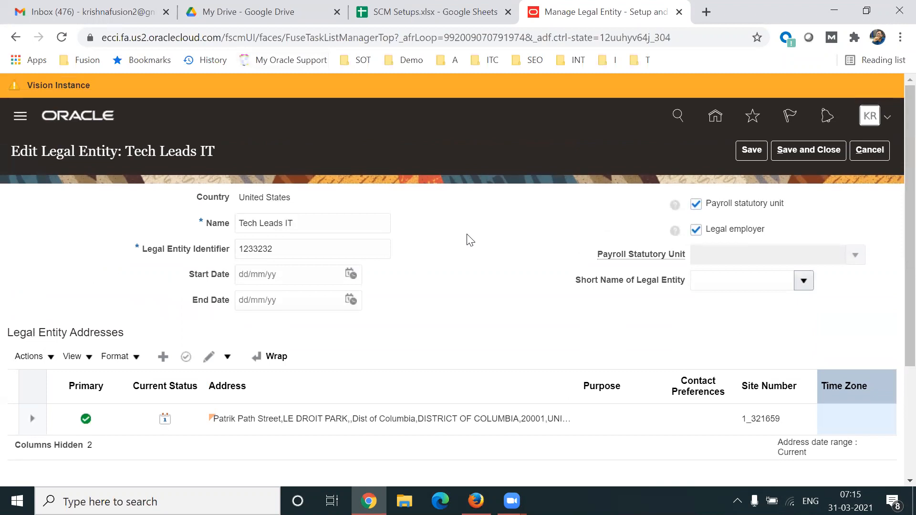
# - Start a new Notepad note with 'Database' and an indented 'Tables' line beneath it
pyautogui.press('super+r')
pyautogui.press('Return')
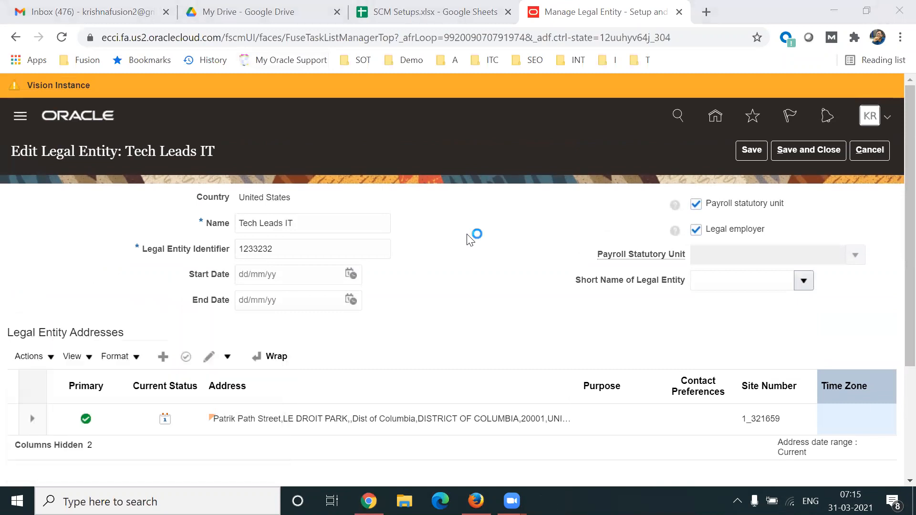
pyautogui.press('Return')
pyautogui.press('Return')
pyautogui.write('Database')
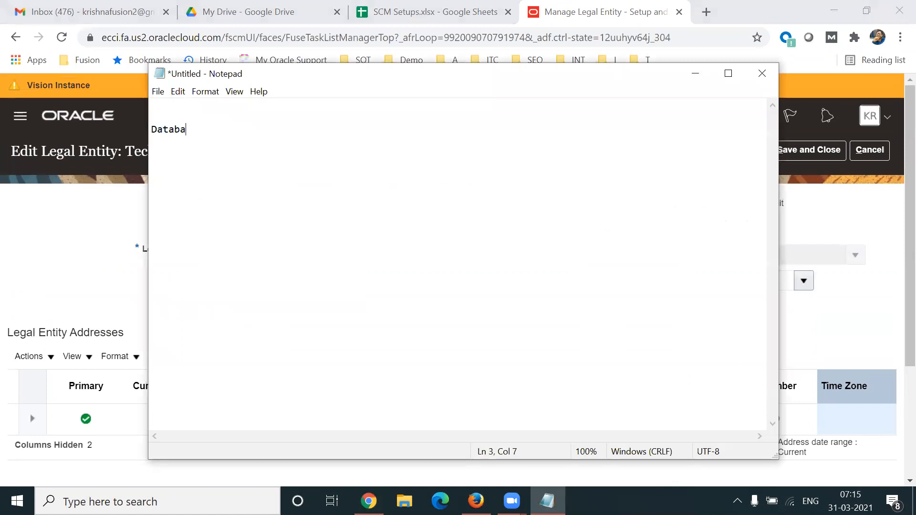
pyautogui.press('Return')
pyautogui.press('Return')
pyautogui.press('Tab')
pyautogui.write('Tables')
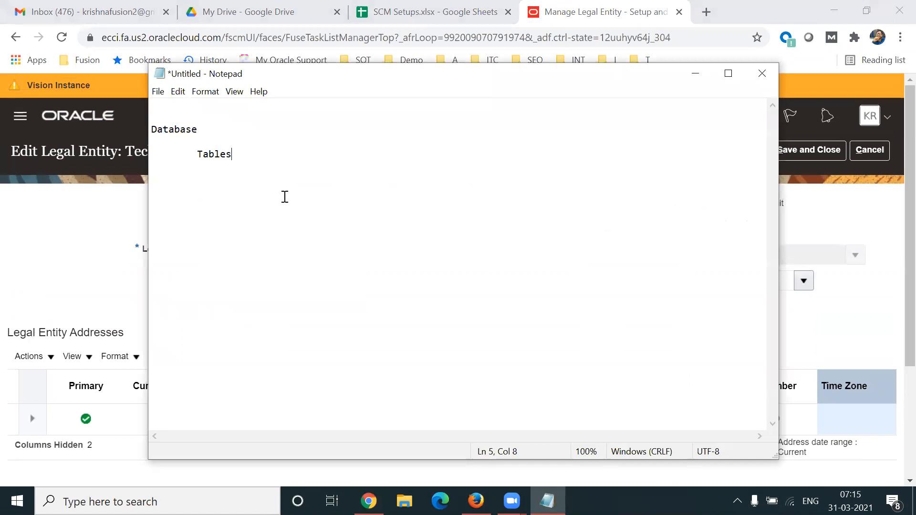
# - Return to the Oracle legal entity page and open the address table's View options
pyautogui.click(197, 154)
pyautogui.doubleClick(210, 154)
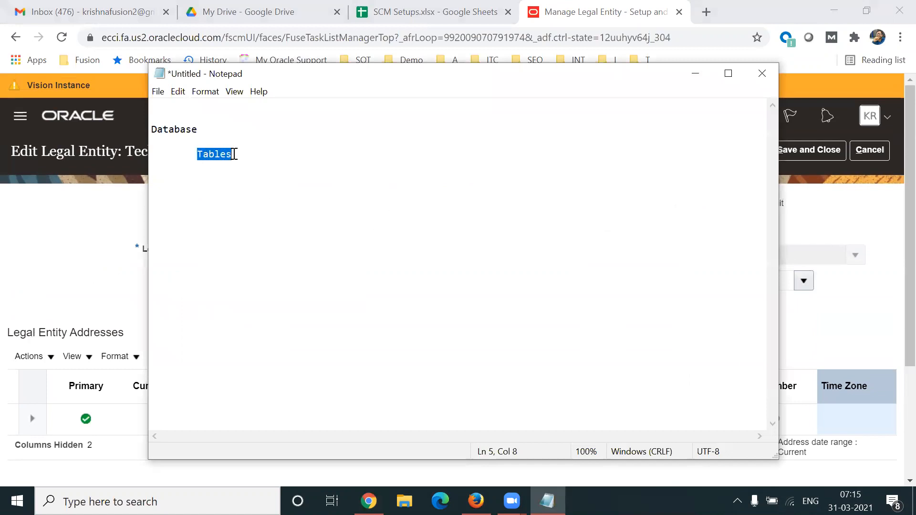
pyautogui.click(241, 154)
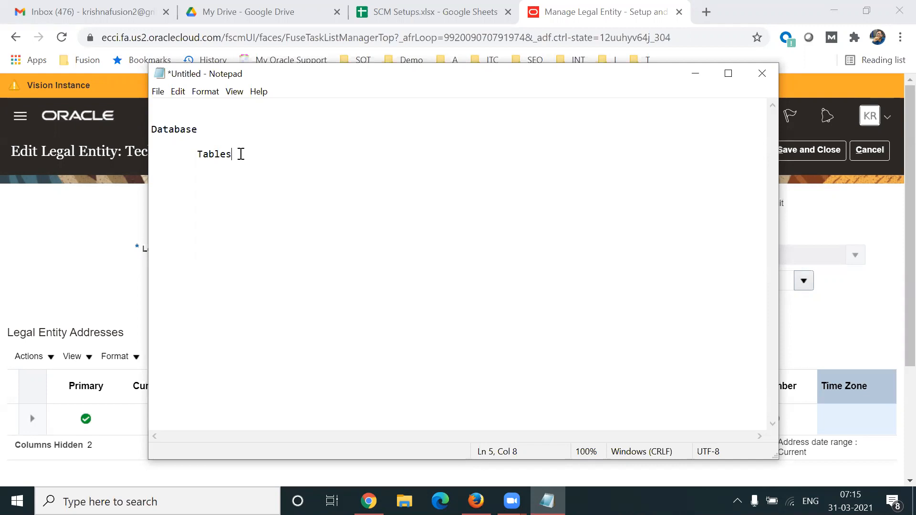
pyautogui.click(48, 279)
pyautogui.click(79, 356)
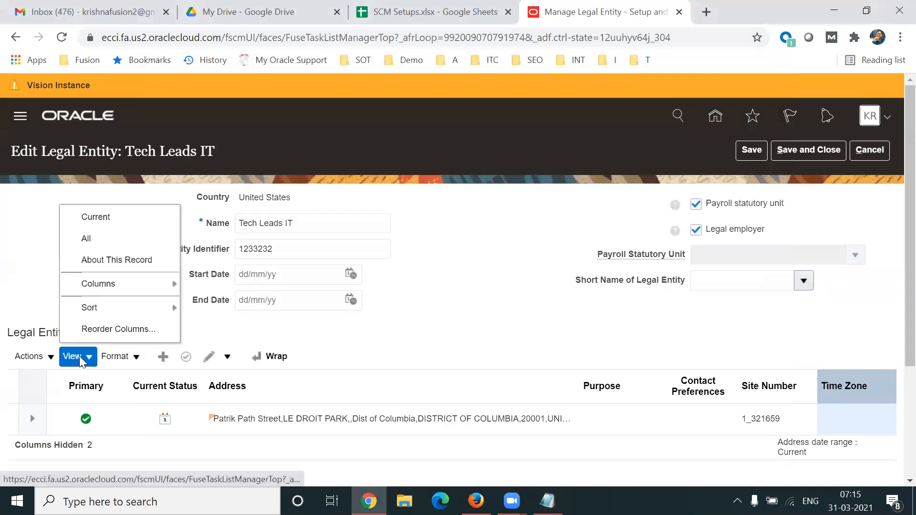
# - Show About This Record and highlight Created By, creation date and last update 30/03/21 17:41
pyautogui.click(117, 261)
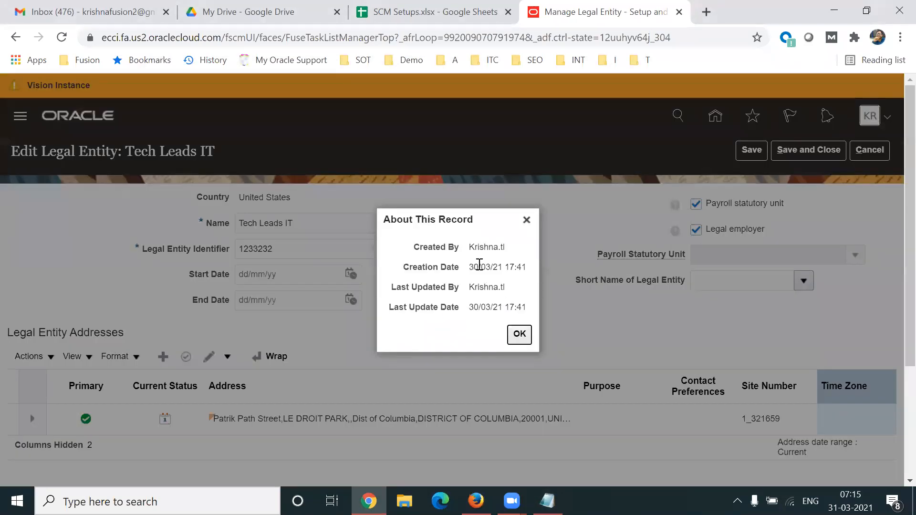
pyautogui.moveTo(469, 248); pyautogui.dragTo(504, 269)
pyautogui.moveTo(469, 308); pyautogui.dragTo(505, 308)
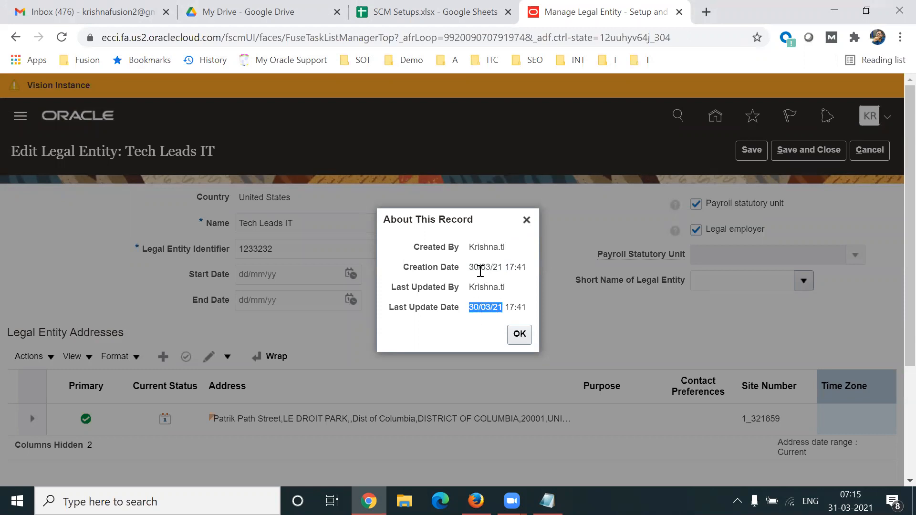
pyautogui.moveTo(470, 268); pyautogui.dragTo(505, 269)
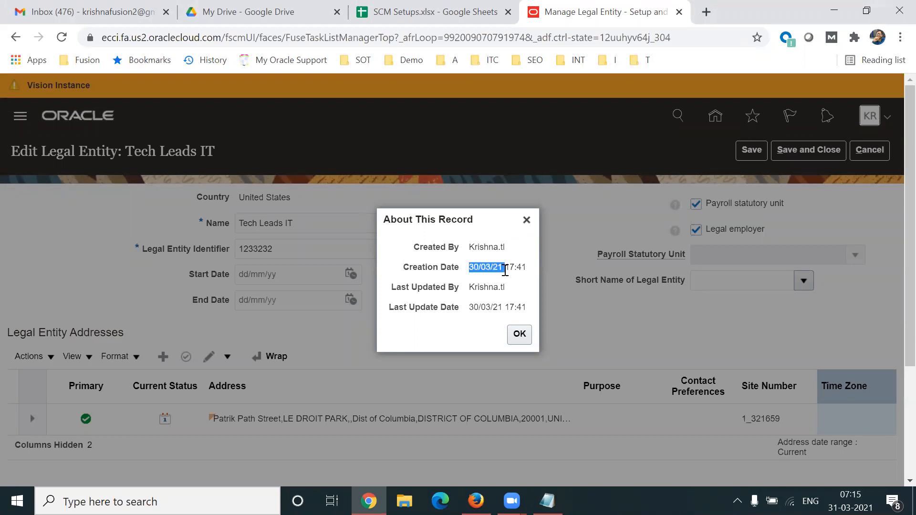
pyautogui.moveTo(474, 308); pyautogui.dragTo(525, 306)
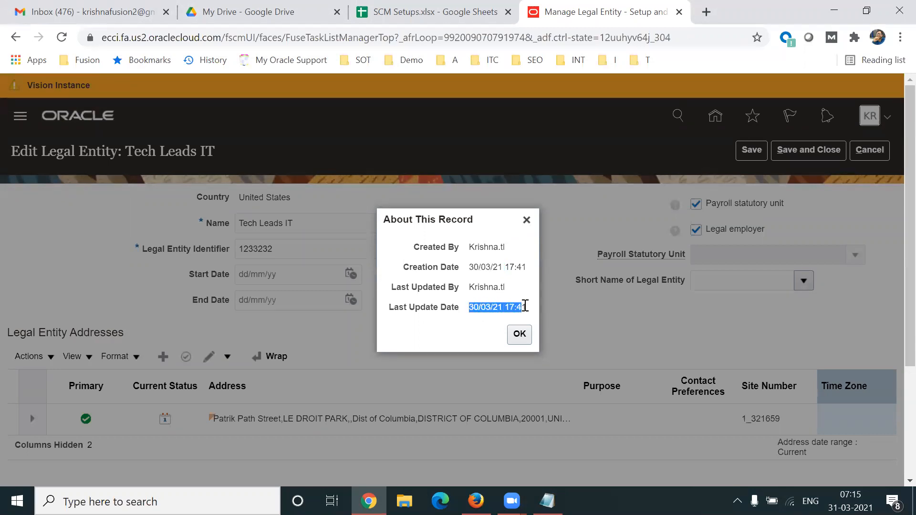
pyautogui.tripleClick(520, 305)
pyautogui.hotkey('ctrl', 't')
# - Search 'current utc' in a new tab and compare it with the record's last update time
pyautogui.write('c')
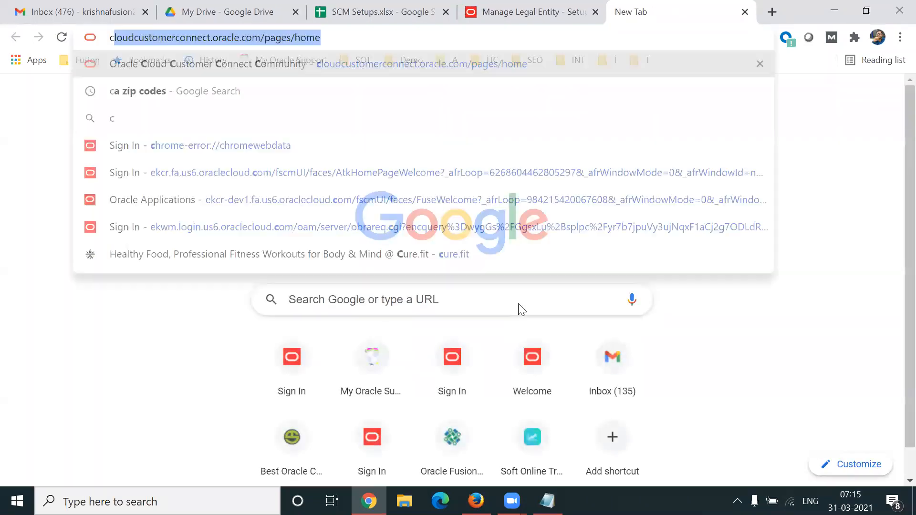
pyautogui.write('urrent utc')
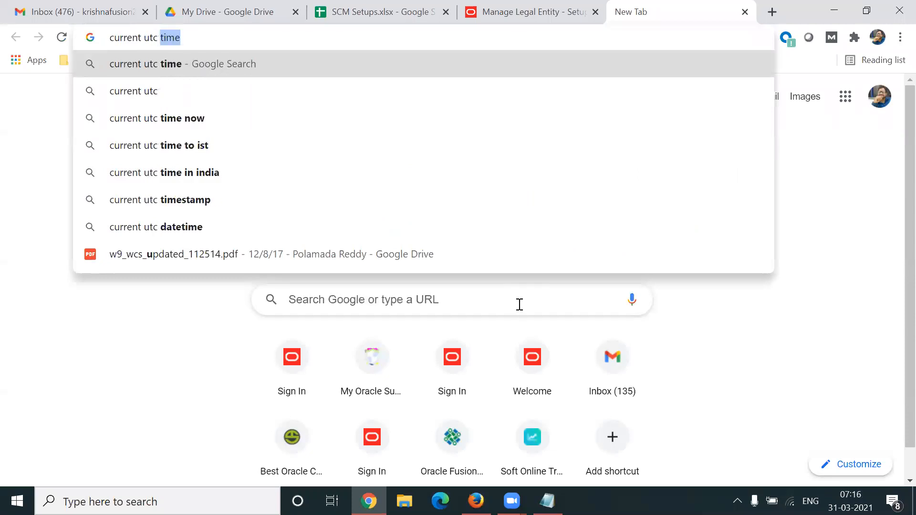
pyautogui.press('Return')
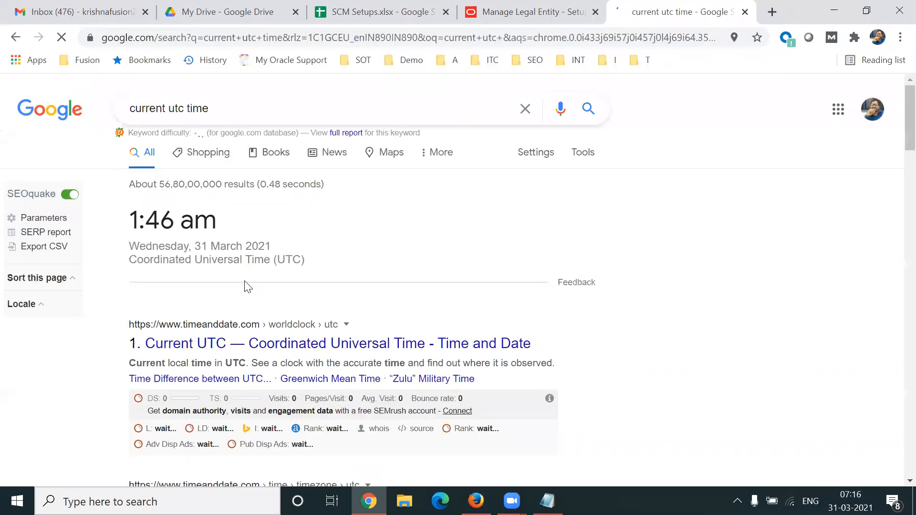
pyautogui.click(474, 21)
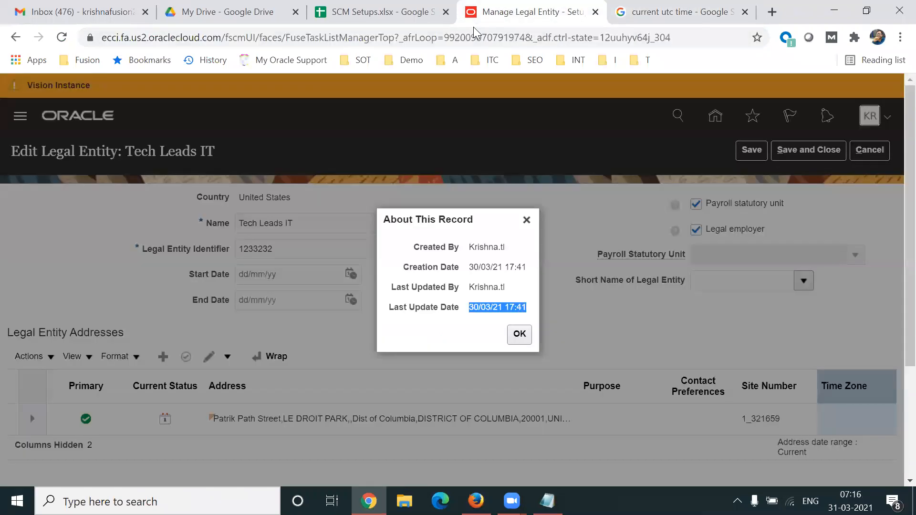
pyautogui.click(714, 24)
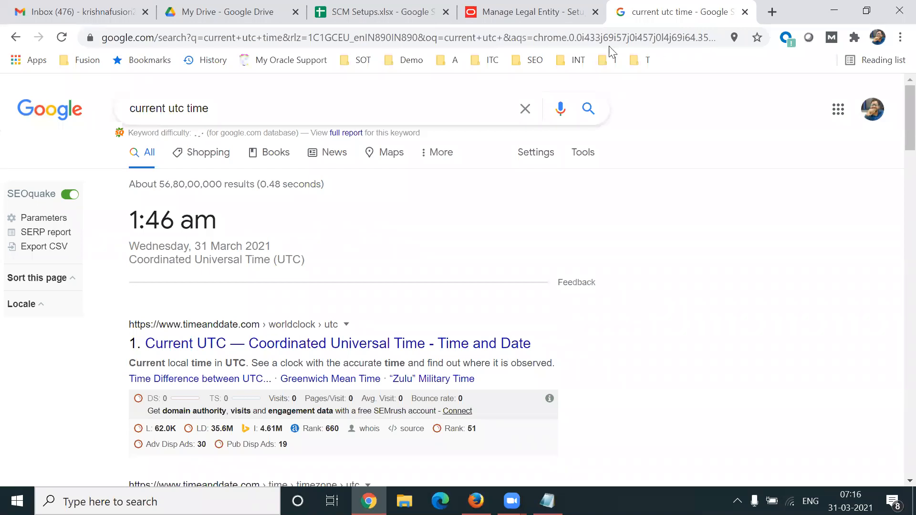
pyautogui.click(496, 22)
pyautogui.click(516, 307)
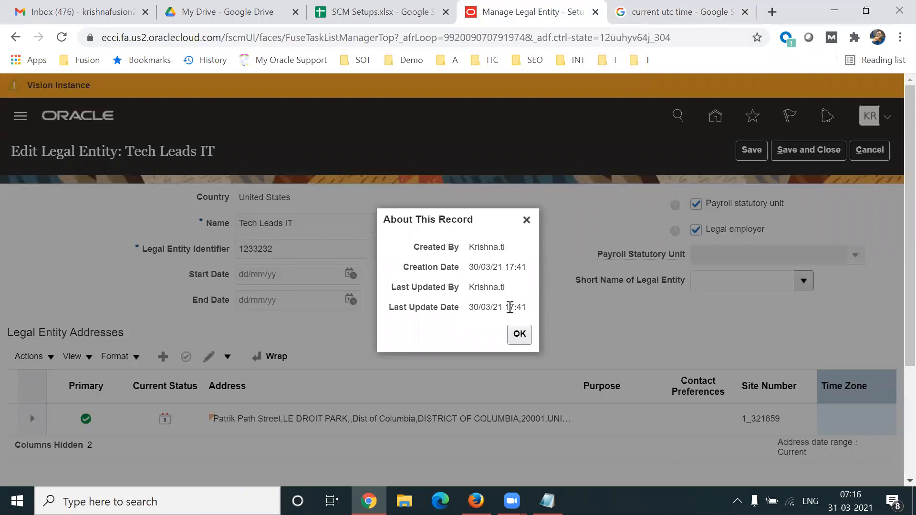
pyautogui.moveTo(505, 306); pyautogui.dragTo(525, 306)
pyautogui.click(527, 221)
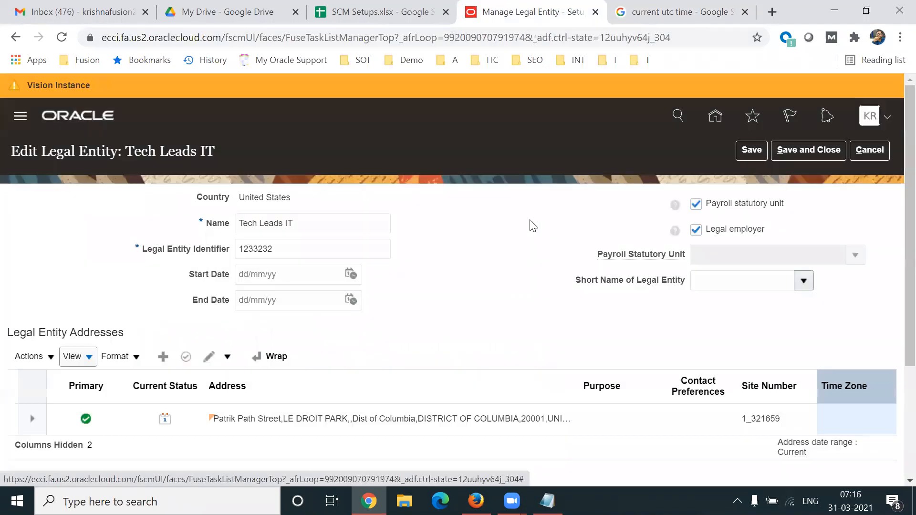
# - Close the View options and place the Notepad caret at the end of the Tables line
pyautogui.click(72, 356)
pyautogui.click(494, 349)
pyautogui.click(547, 501)
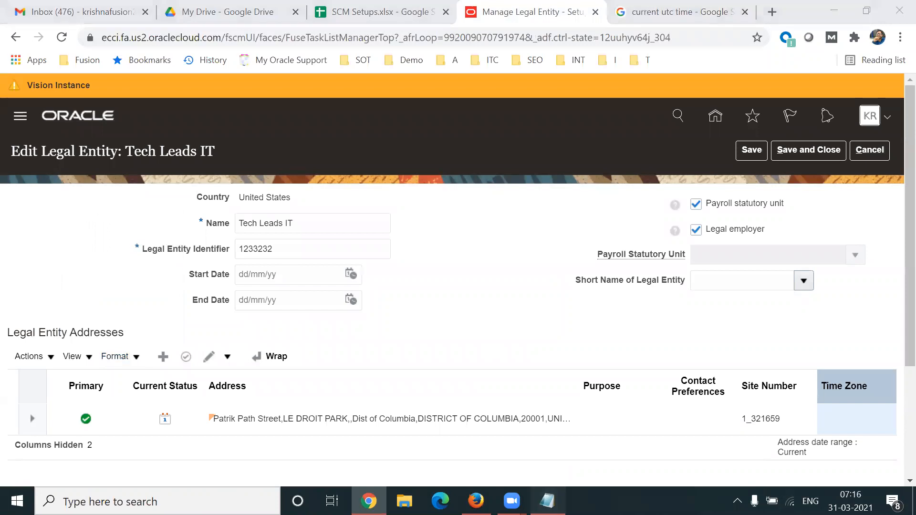
pyautogui.moveTo(197, 155); pyautogui.dragTo(232, 156)
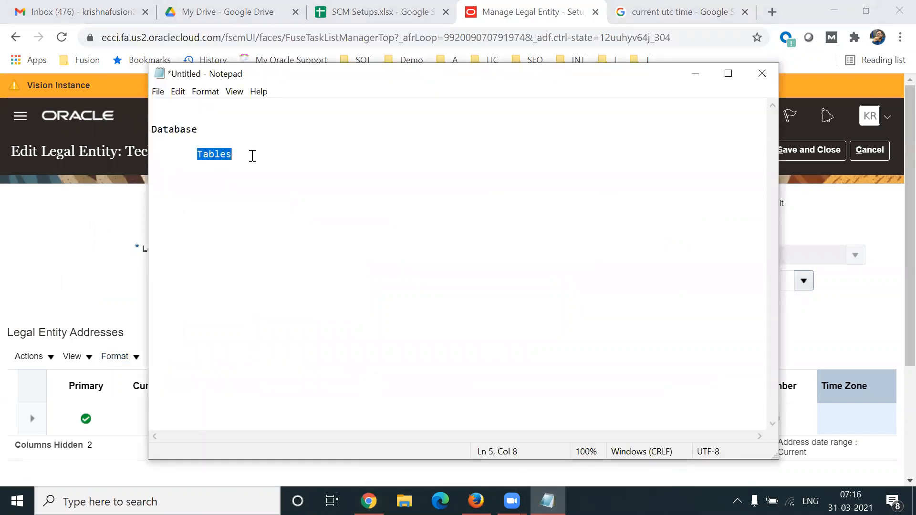
pyautogui.click(252, 156)
# - Add an indented note 'Create By' with 'Date: UTC Time Zone' under Tables
pyautogui.press('Return')
pyautogui.press('Tab')
pyautogui.press('Return')
pyautogui.press('Tab')
pyautogui.press('Tab')
pyautogui.write('Create By')
pyautogui.press('Tab')
pyautogui.write('Date')
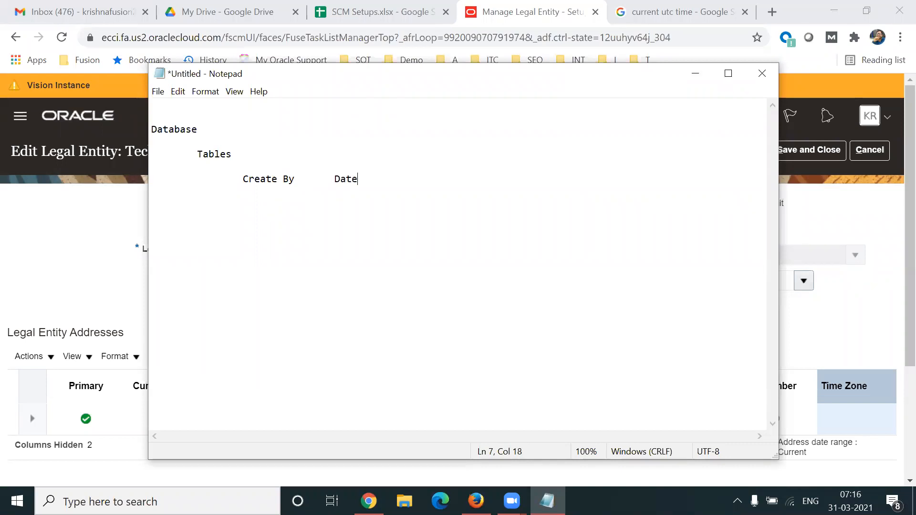
pyautogui.write(': U')
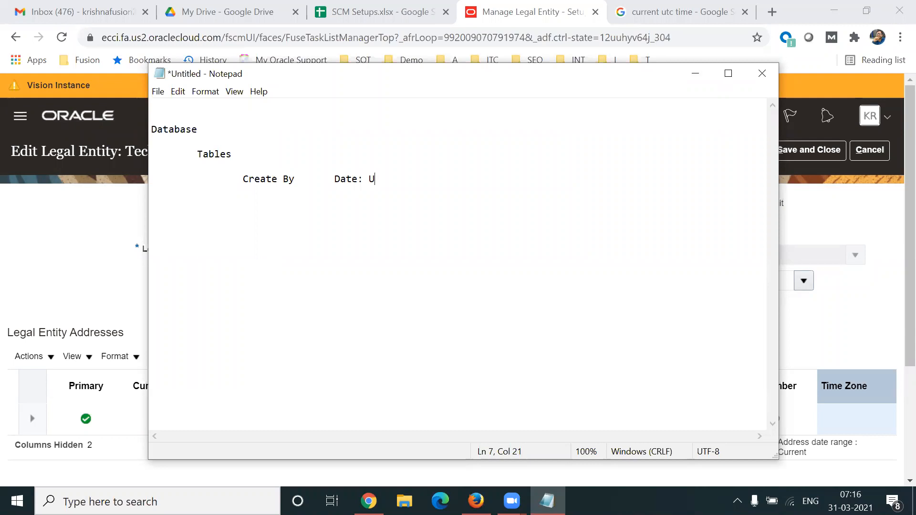
pyautogui.write('TC Timz')
pyautogui.write(' Zone')
pyautogui.moveTo(369, 180); pyautogui.dragTo(445, 180)
pyautogui.click(462, 182)
# - Add a 'Front End' section with 'Transactions: Data Displays in LE Time Zone' indented below
pyautogui.press('Return')
pyautogui.press('Return')
pyautogui.press('Return')
pyautogui.press('Return')
pyautogui.write('Fr')
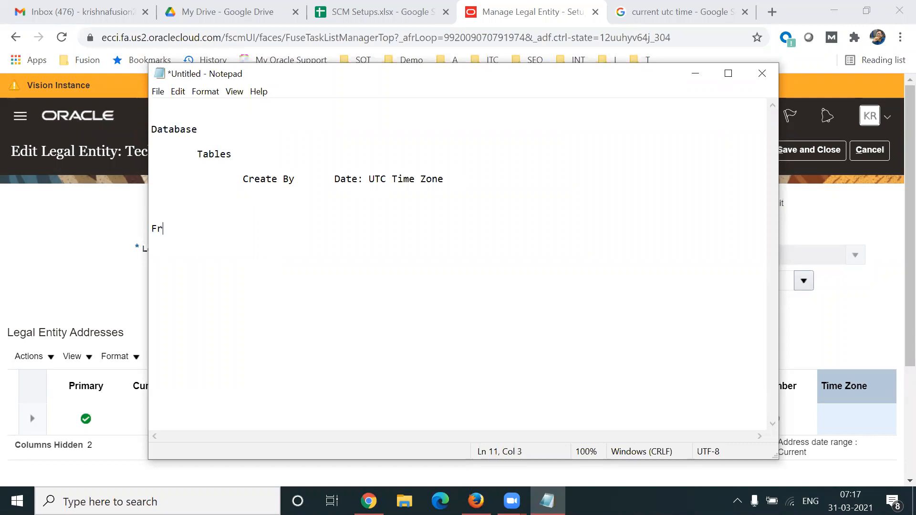
pyautogui.write('ont End')
pyautogui.press('Return')
pyautogui.press('Tab')
pyautogui.write('Transacton')
pyautogui.press('BackSpace')
pyautogui.press('BackSpace')
pyautogui.write('io')
pyautogui.press('BackSpace')
pyautogui.press('BackSpace')
pyautogui.write('ions :')
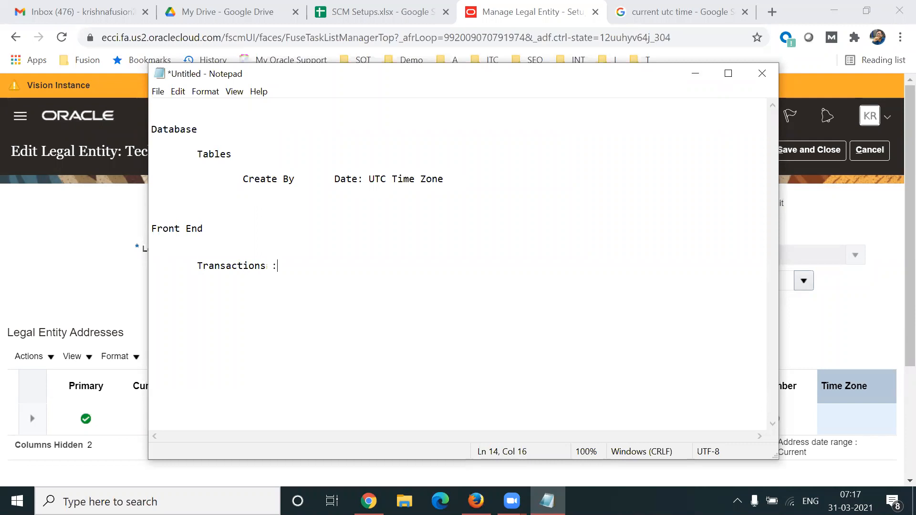
pyautogui.press('BackSpace')
pyautogui.press('BackSpace')
pyautogui.press('BackSpace')
pyautogui.write(': Data Displ')
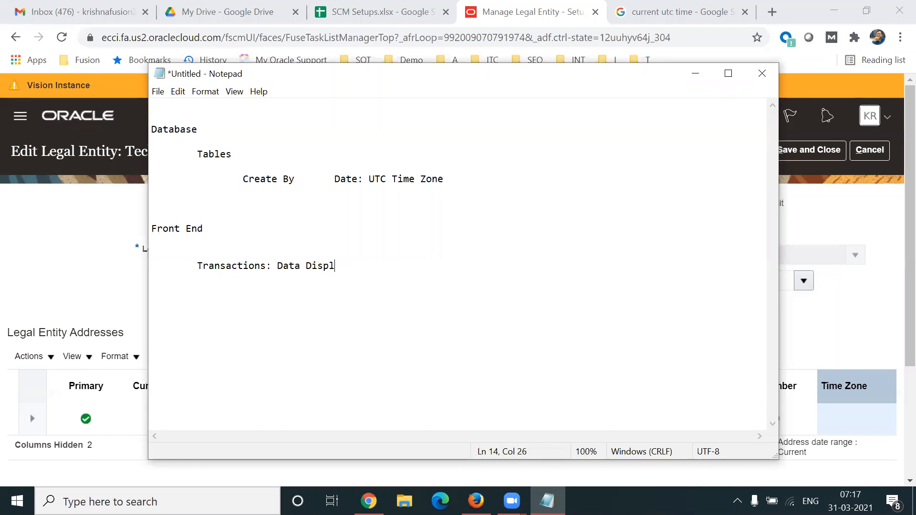
pyautogui.write('ays in LE Time Zone')
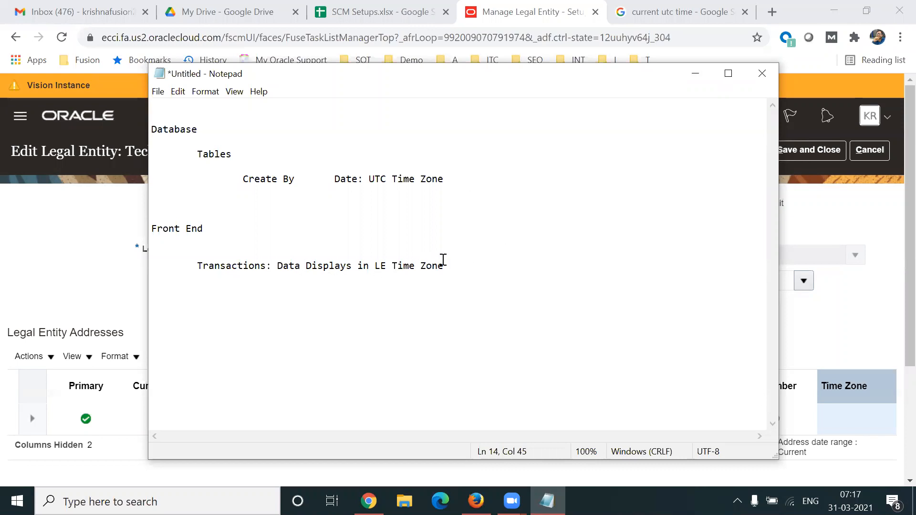
pyautogui.click(856, 310)
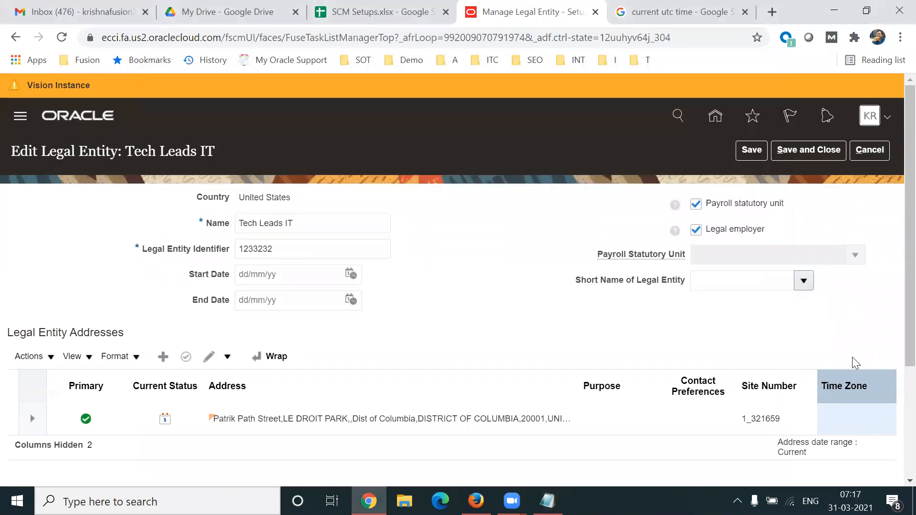
# - Open the Edit Address dialog for the legal entity's address row
pyautogui.click(836, 405)
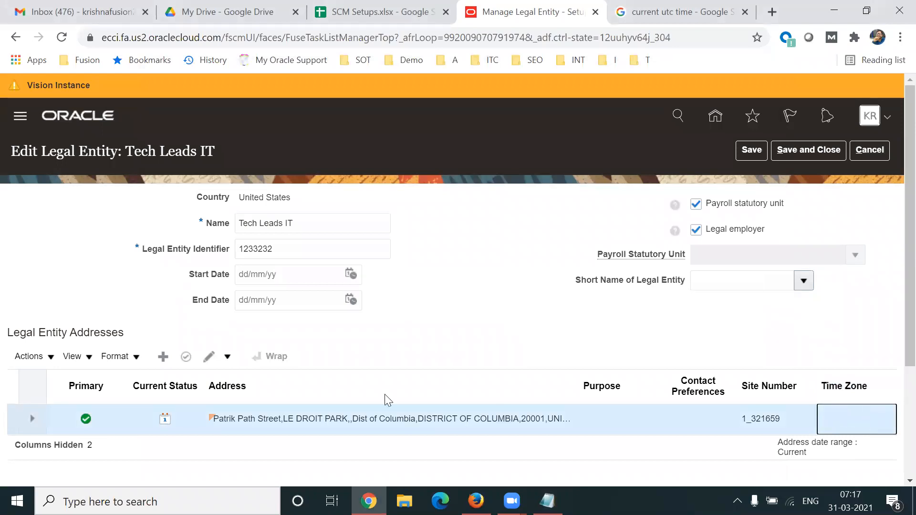
pyautogui.click(227, 356)
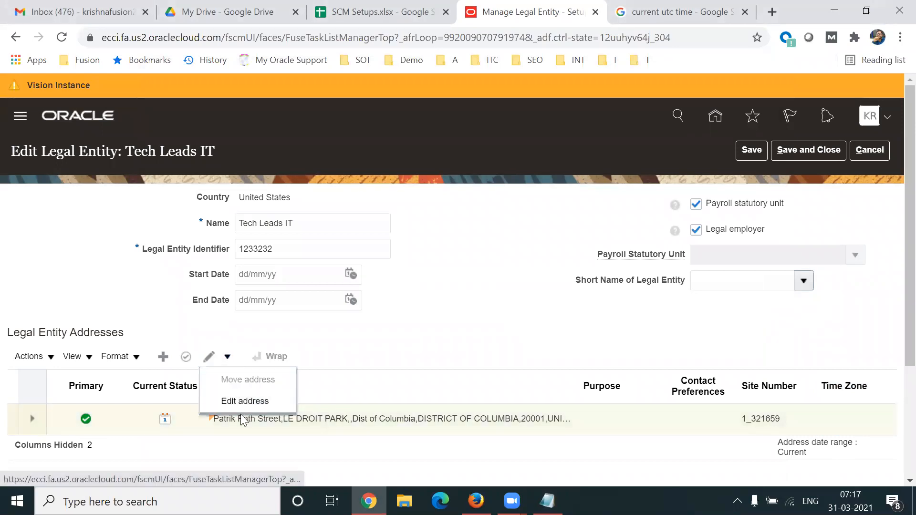
pyautogui.click(234, 401)
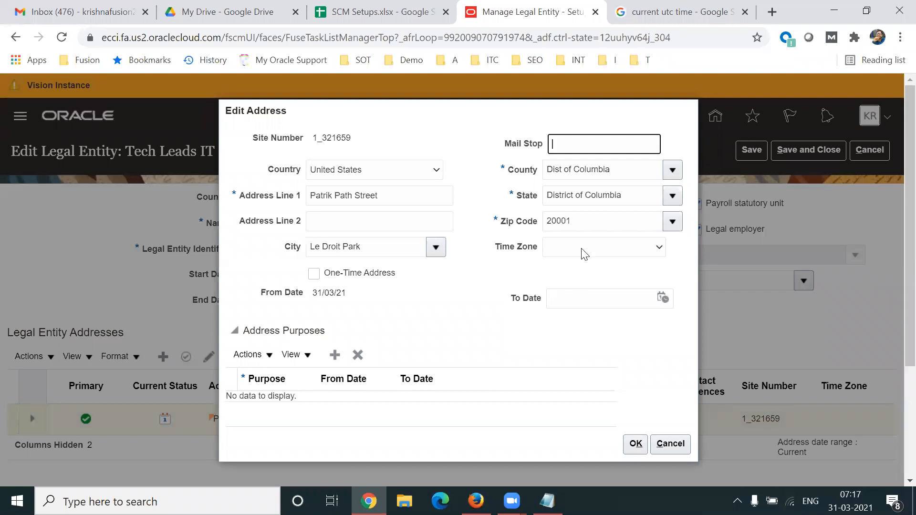
# - Set the address Time Zone to Kolkata
pyautogui.click(583, 253)
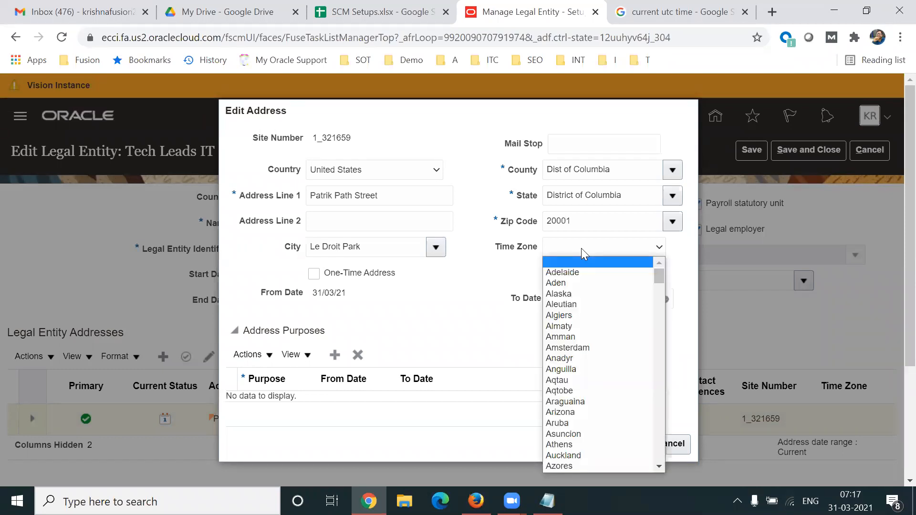
pyautogui.press('k')
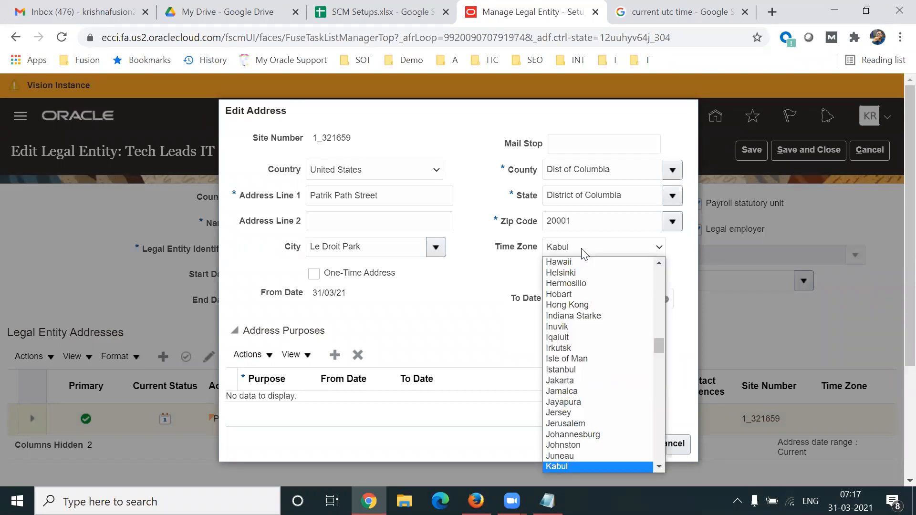
pyautogui.press('o')
pyautogui.press('c')
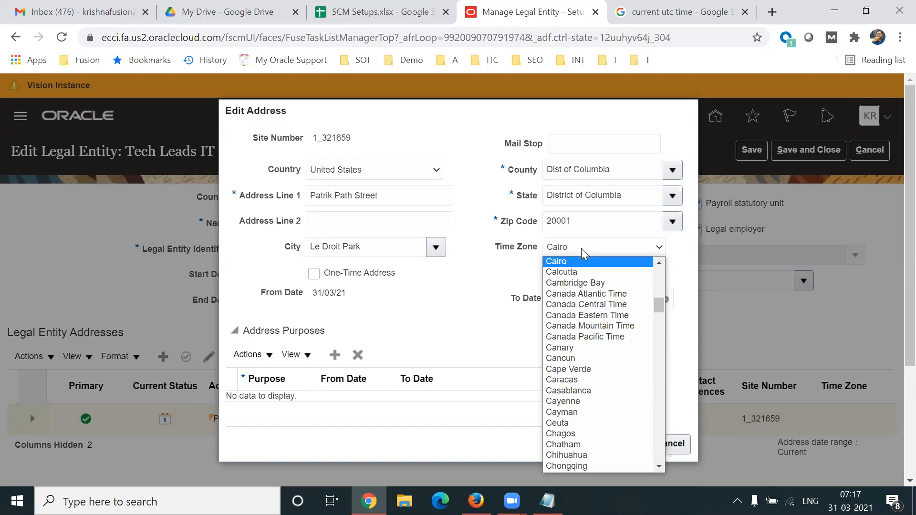
pyautogui.press('k')
pyautogui.press('Down')
pyautogui.press('Down')
pyautogui.press('Down')
pyautogui.press('Down')
pyautogui.press('Down')
pyautogui.press('Down')
pyautogui.press('Down')
pyautogui.press('Down')
pyautogui.press('Down')
pyautogui.press('Down')
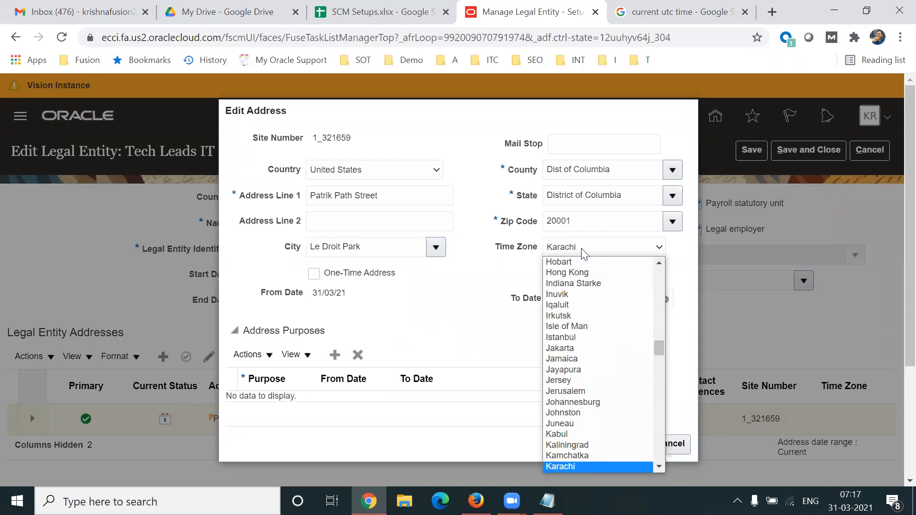
pyautogui.press('Down')
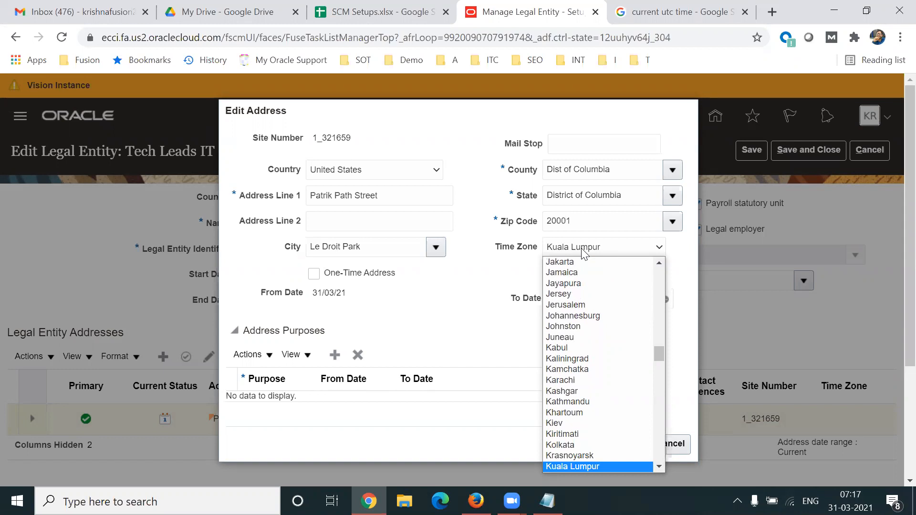
pyautogui.press('Up')
pyautogui.press('Up')
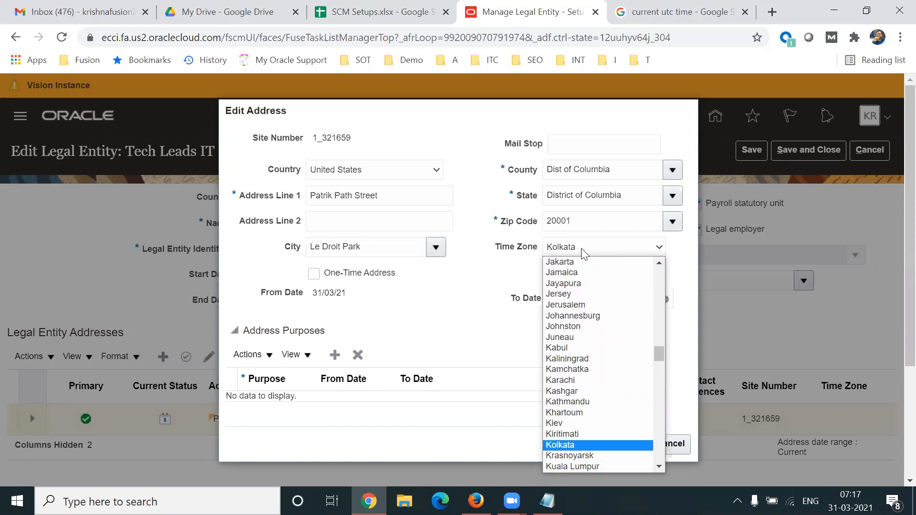
pyautogui.click(585, 445)
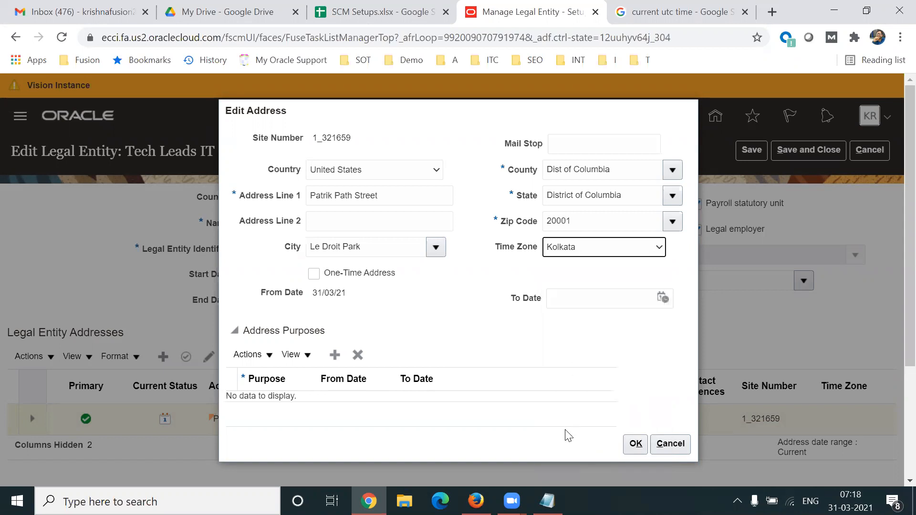
pyautogui.click(548, 501)
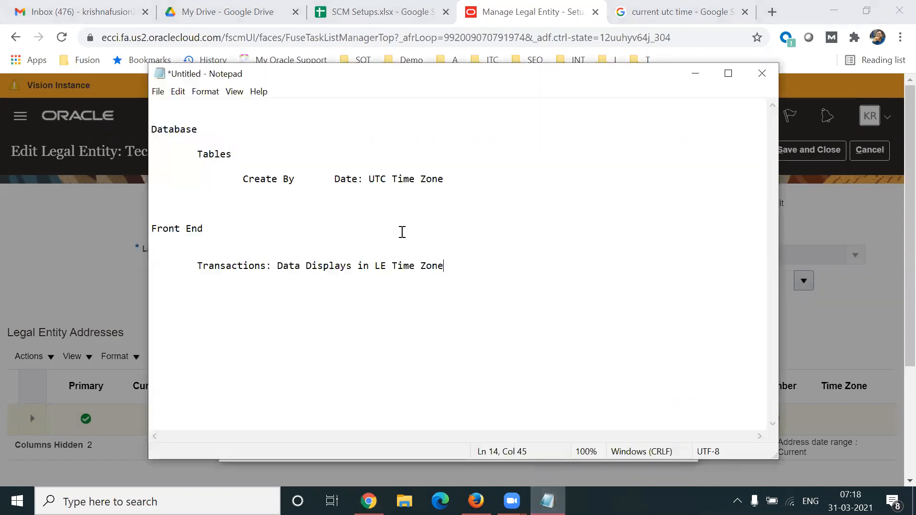
# - Highlight the UTC Time Zone, Front End and LE Time Zone phrases in the Notepad notes
pyautogui.moveTo(364, 179); pyautogui.dragTo(447, 179)
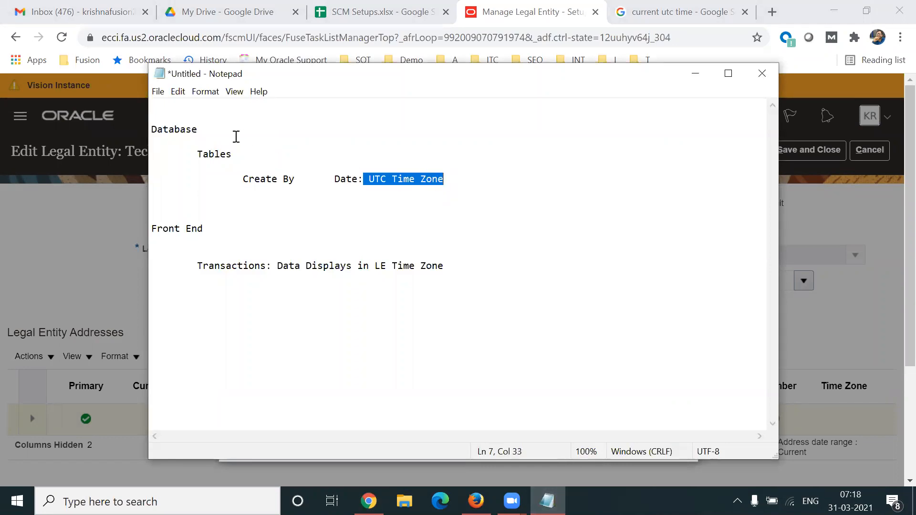
pyautogui.moveTo(204, 229); pyautogui.dragTo(164, 229)
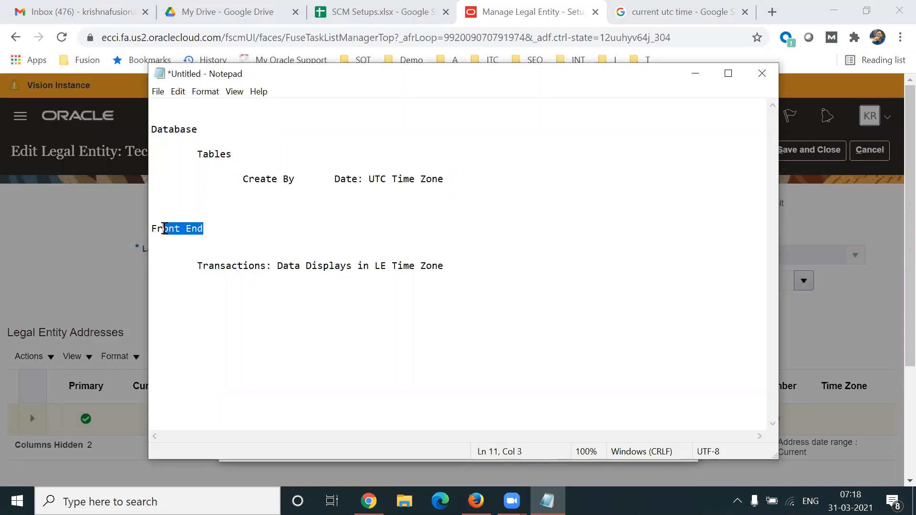
pyautogui.moveTo(374, 266); pyautogui.dragTo(433, 266)
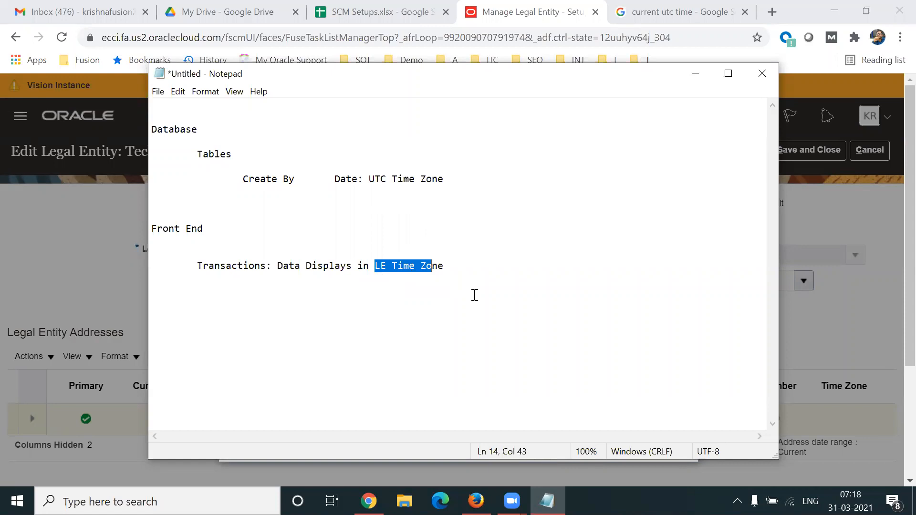
pyautogui.click(852, 310)
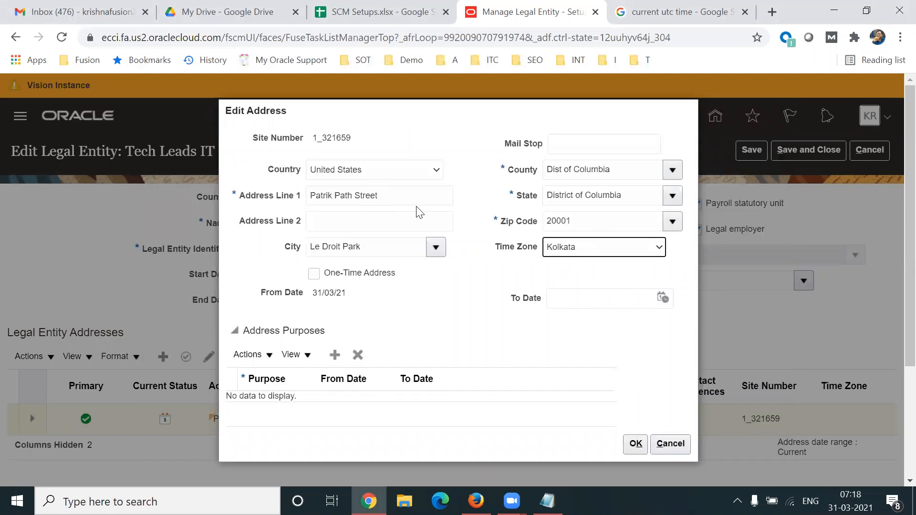
# - Change the address Time Zone from Kolkata to US Eastern Time and confirm the address
pyautogui.click(581, 253)
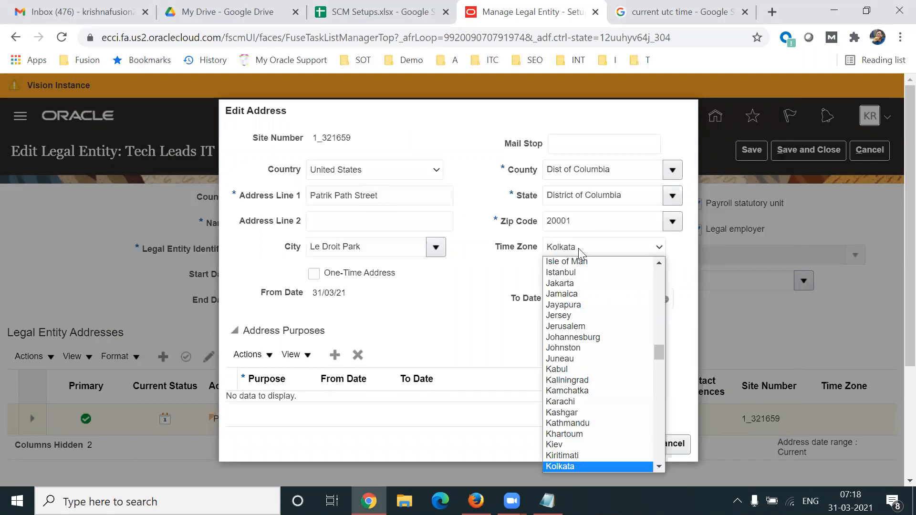
pyautogui.press('c')
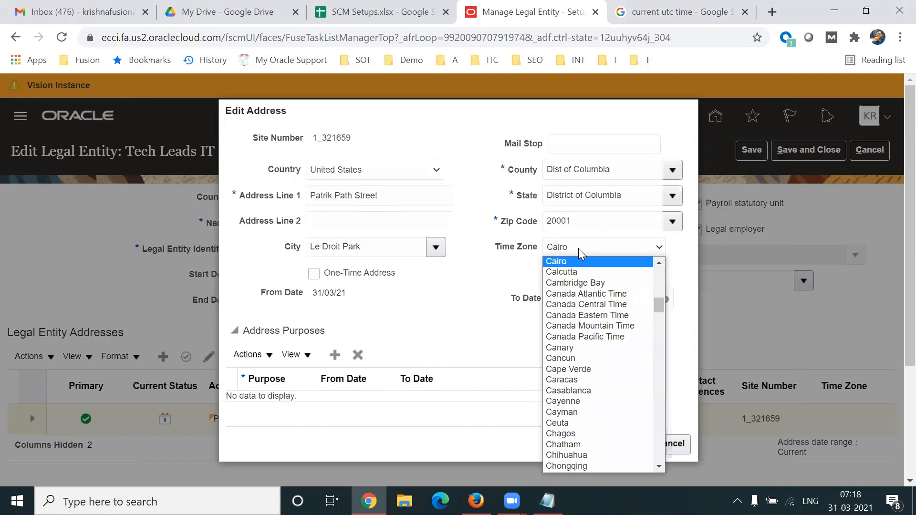
pyautogui.press('Down')
pyautogui.press('Down')
pyautogui.press('Down')
pyautogui.press('Down')
pyautogui.press('Down')
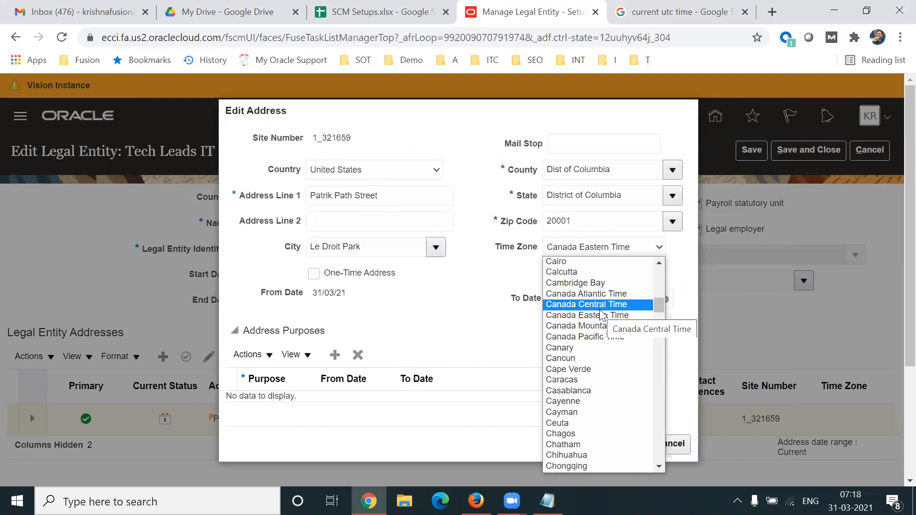
pyautogui.press('Down')
pyautogui.press('Down')
pyautogui.press('Down')
pyautogui.press('Down')
pyautogui.press('Down')
pyautogui.press('Down')
pyautogui.press('Down')
pyautogui.press('Down')
pyautogui.press('Down')
pyautogui.press('Down')
pyautogui.press('Down')
pyautogui.press('Down')
pyautogui.press('Down')
pyautogui.press('Down')
pyautogui.press('Down')
pyautogui.press('Down')
pyautogui.press('Down')
pyautogui.press('Down')
pyautogui.press('Down')
pyautogui.press('Down')
pyautogui.press('Down')
pyautogui.press('Down')
pyautogui.press('Down')
pyautogui.press('Down')
pyautogui.press('Down')
pyautogui.press('Down')
pyautogui.press('Down')
pyautogui.press('Down')
pyautogui.press('Down')
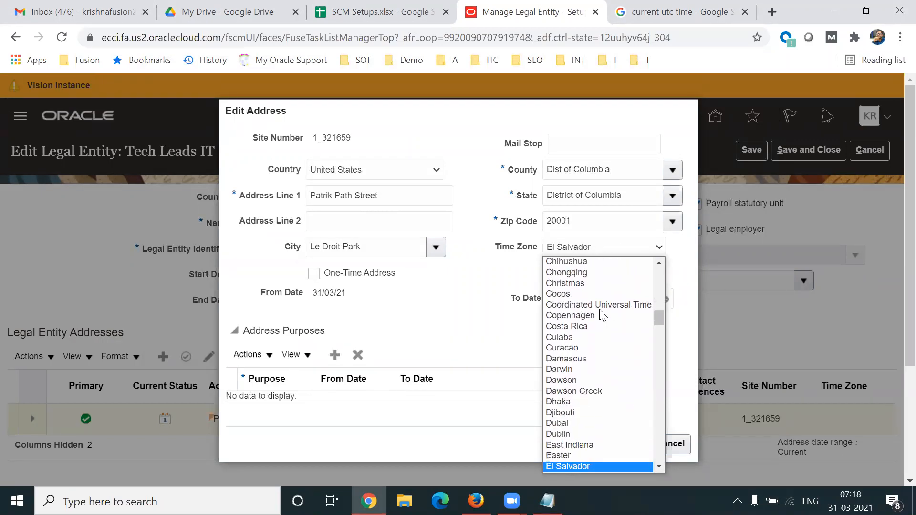
pyautogui.press('Down')
pyautogui.press('Down')
pyautogui.press('Down')
pyautogui.press('Down')
pyautogui.press('Down')
pyautogui.press('Down')
pyautogui.press('Down')
pyautogui.press('Down')
pyautogui.press('Down')
pyautogui.press('Down')
pyautogui.press('Down')
pyautogui.press('Down')
pyautogui.press('Down')
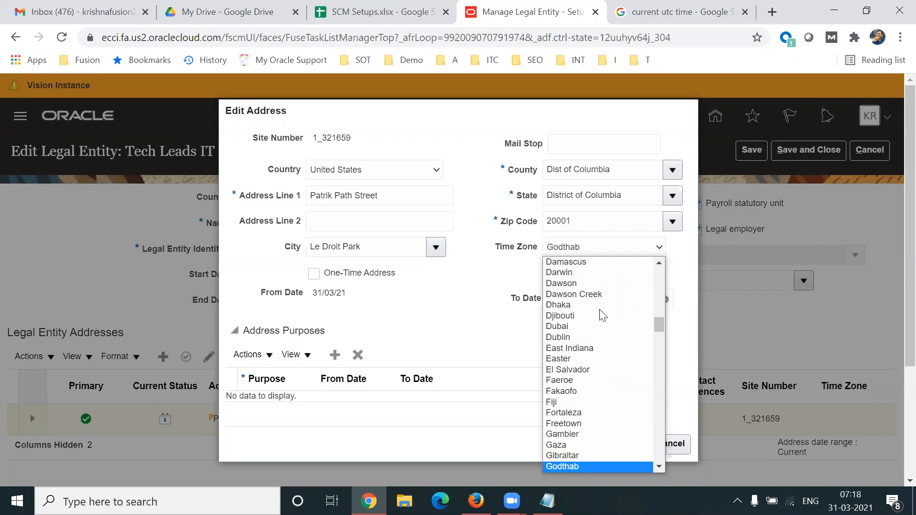
pyautogui.press('Down')
pyautogui.press('Down')
pyautogui.press('Down')
pyautogui.press('Down')
pyautogui.press('Down')
pyautogui.press('Down')
pyautogui.press('Down')
pyautogui.press('Down')
pyautogui.press('Down')
pyautogui.press('Down')
pyautogui.press('Down')
pyautogui.press('Down')
pyautogui.press('Down')
pyautogui.press('Down')
pyautogui.press('Down')
pyautogui.press('Down')
pyautogui.press('Down')
pyautogui.press('Down')
pyautogui.press('Down')
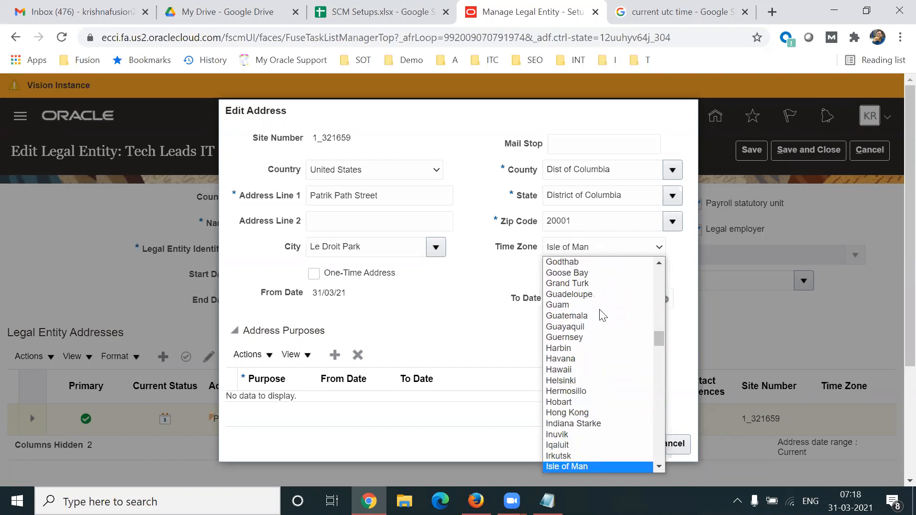
pyautogui.press('Down')
pyautogui.press('Down')
pyautogui.press('Down')
pyautogui.press('Down')
pyautogui.press('Down')
pyautogui.press('Down')
pyautogui.press('Down')
pyautogui.press('Down')
pyautogui.press('Down')
pyautogui.press('Down')
pyautogui.press('Down')
pyautogui.press('Down')
pyautogui.press('Down')
pyautogui.press('Down')
pyautogui.press('Down')
pyautogui.press('Down')
pyautogui.press('Down')
pyautogui.press('Down')
pyautogui.press('Down')
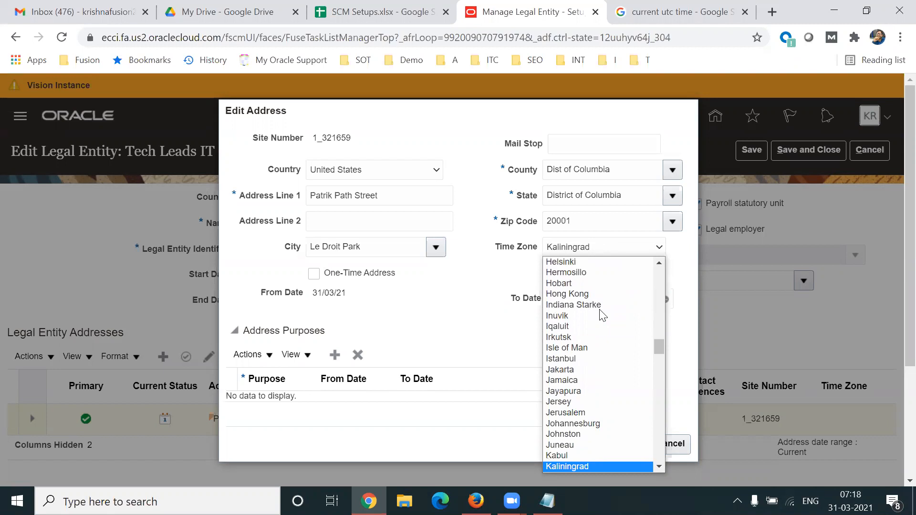
pyautogui.press('Down')
pyautogui.press('Down')
pyautogui.press('Down')
pyautogui.press('Down')
pyautogui.press('Down')
pyautogui.press('Down')
pyautogui.press('Down')
pyautogui.press('Down')
pyautogui.press('Down')
pyautogui.press('Down')
pyautogui.press('Down')
pyautogui.press('Down')
pyautogui.press('Down')
pyautogui.press('Down')
pyautogui.press('Down')
pyautogui.press('Down')
pyautogui.press('Down')
pyautogui.press('Down')
pyautogui.press('Down')
pyautogui.press('Down')
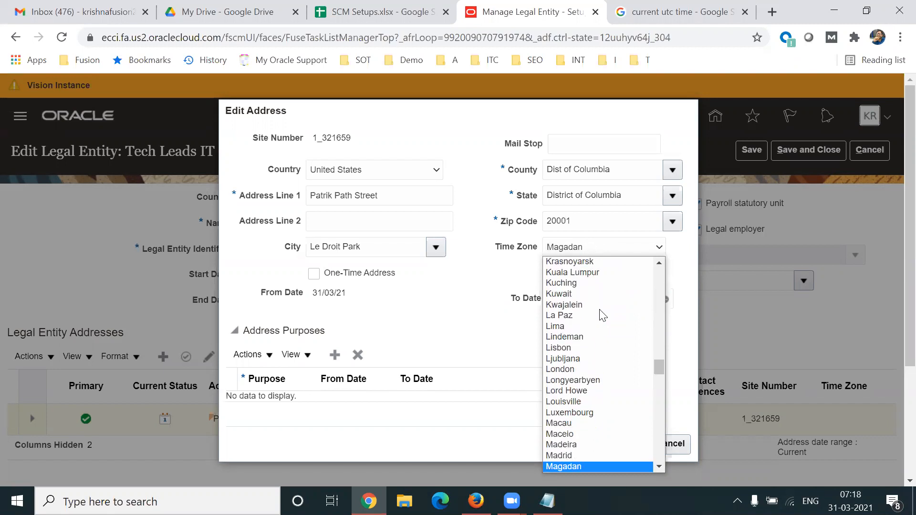
pyautogui.press('Down')
pyautogui.press('Down')
pyautogui.press('Down')
pyautogui.press('Down')
pyautogui.press('Down')
pyautogui.press('Down')
pyautogui.press('Down')
pyautogui.press('Down')
pyautogui.press('Down')
pyautogui.press('Down')
pyautogui.press('Down')
pyautogui.press('Down')
pyautogui.press('Down')
pyautogui.press('Down')
pyautogui.press('Down')
pyautogui.press('Down')
pyautogui.press('Down')
pyautogui.press('Down')
pyautogui.press('Down')
pyautogui.press('Down')
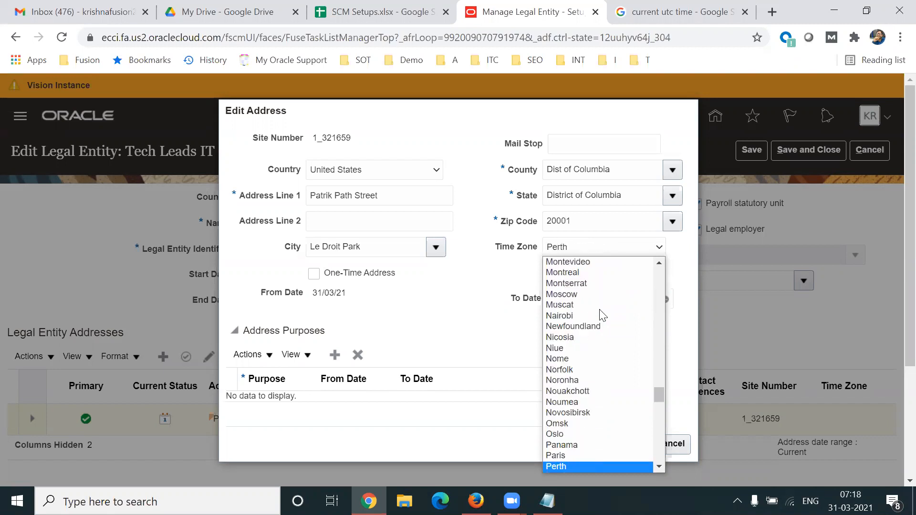
pyautogui.press('Down')
pyautogui.press('Down')
pyautogui.press('Down')
pyautogui.press('Down')
pyautogui.press('Down')
pyautogui.press('Down')
pyautogui.press('Down')
pyautogui.press('Down')
pyautogui.press('Down')
pyautogui.press('Down')
pyautogui.press('Down')
pyautogui.press('Down')
pyautogui.press('Down')
pyautogui.press('Down')
pyautogui.press('Down')
pyautogui.press('Down')
pyautogui.press('Down')
pyautogui.press('Down')
pyautogui.press('Down')
pyautogui.press('Down')
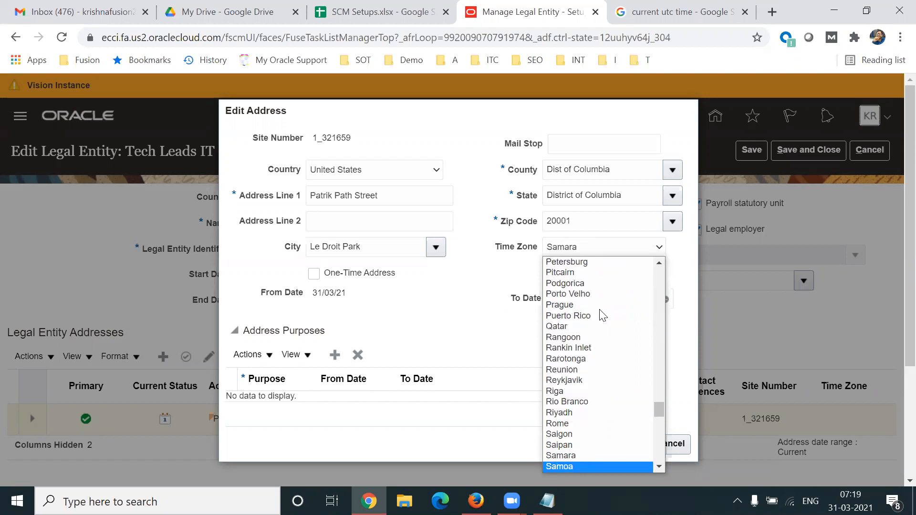
pyautogui.press('Down')
pyautogui.press('Down')
pyautogui.press('Down')
pyautogui.press('Down')
pyautogui.press('Down')
pyautogui.press('Down')
pyautogui.press('Down')
pyautogui.press('Down')
pyautogui.press('Down')
pyautogui.press('Down')
pyautogui.press('Down')
pyautogui.press('Down')
pyautogui.press('Down')
pyautogui.press('Down')
pyautogui.press('Down')
pyautogui.press('Down')
pyautogui.press('Down')
pyautogui.press('Down')
pyautogui.press('Down')
pyautogui.press('Down')
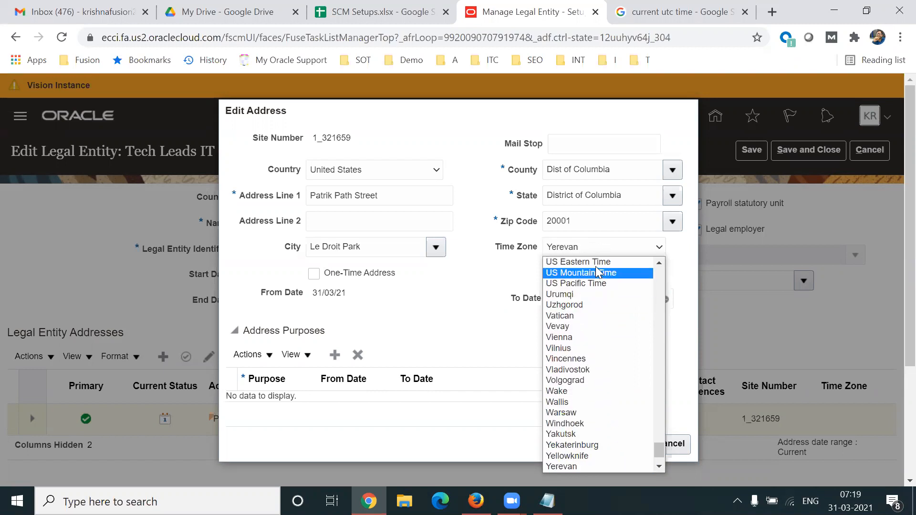
pyautogui.click(597, 262)
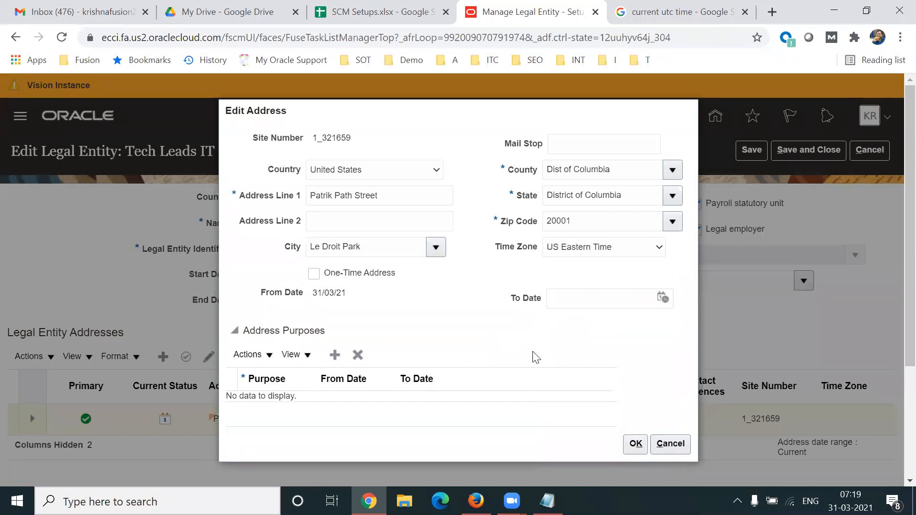
pyautogui.click(637, 444)
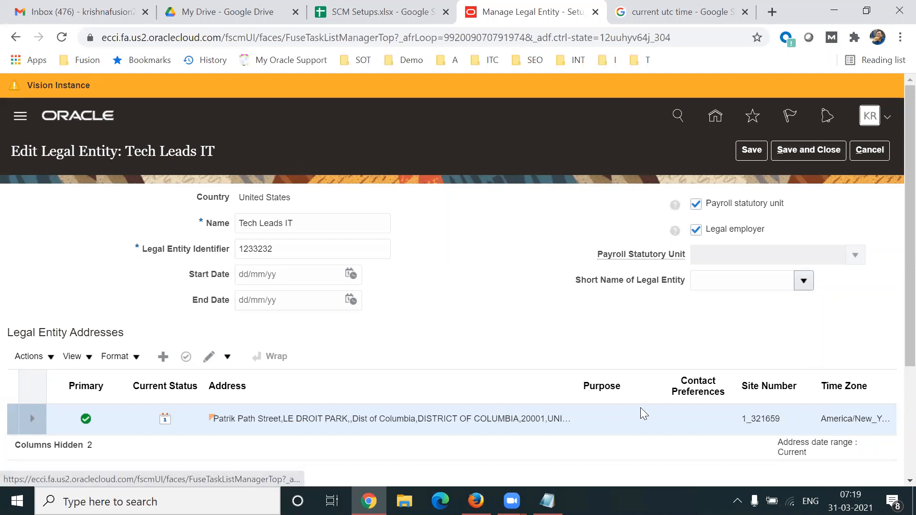
# - Check the time zone notes, then save and close the Tech Leads IT legal entity
pyautogui.click(548, 501)
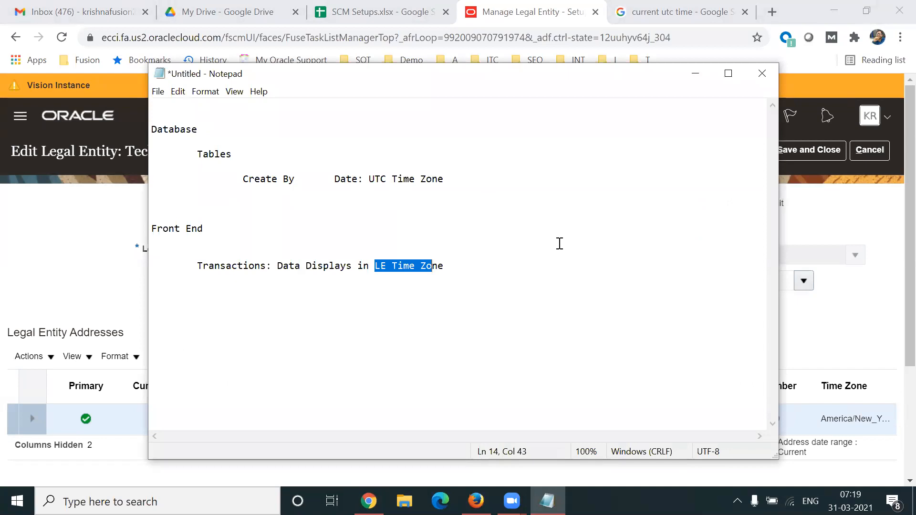
pyautogui.click(864, 327)
pyautogui.click(799, 147)
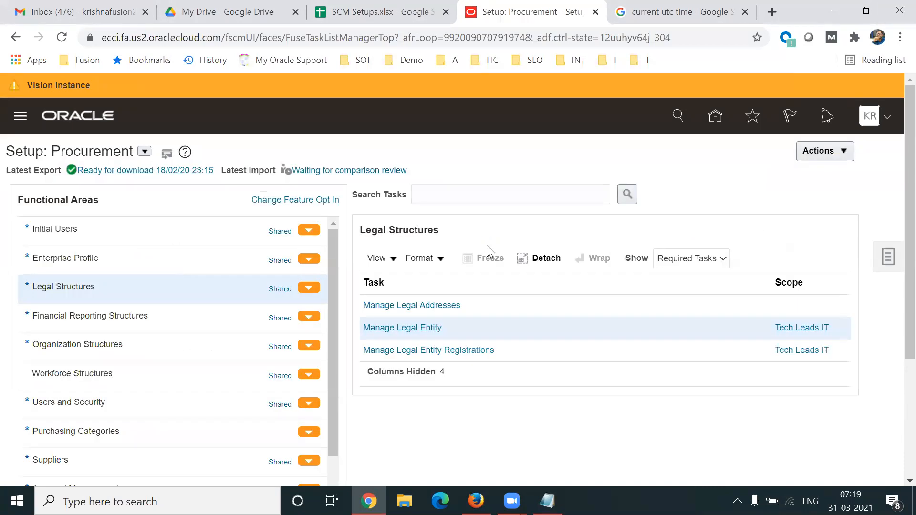
pyautogui.scroll(-1, 758, 364)
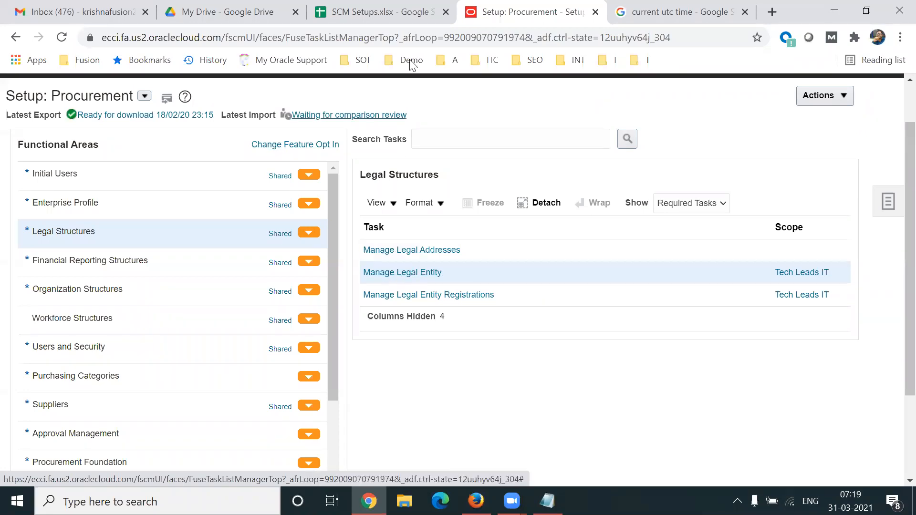
# - Look up the Create LDG checklist step and its task, Manage Legislative Data Groups, in SCM Setups
pyautogui.hotkey('ctrl', 'shift', 'Tab')
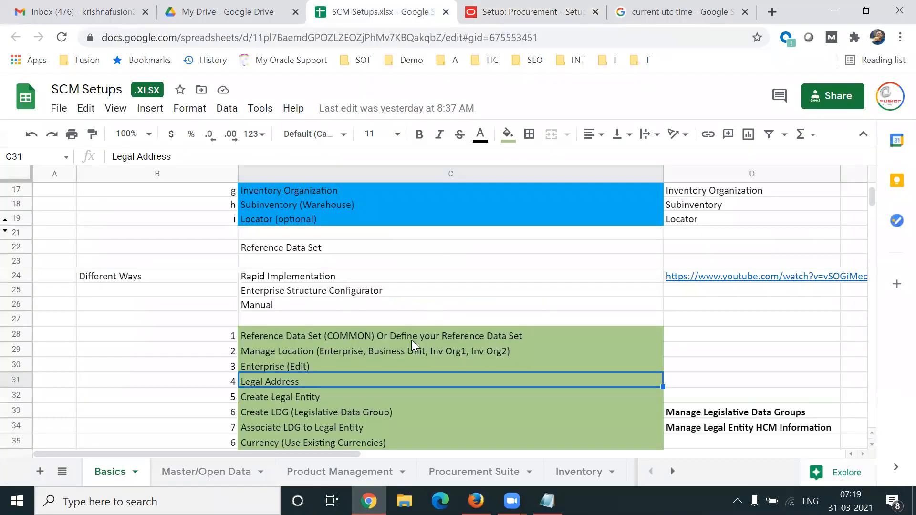
pyautogui.click(353, 414)
pyautogui.press('Down')
pyautogui.press('Down')
pyautogui.press('Down')
pyautogui.press('Down')
pyautogui.press('Down')
pyautogui.press('Down')
pyautogui.press('Down')
pyautogui.press('Down')
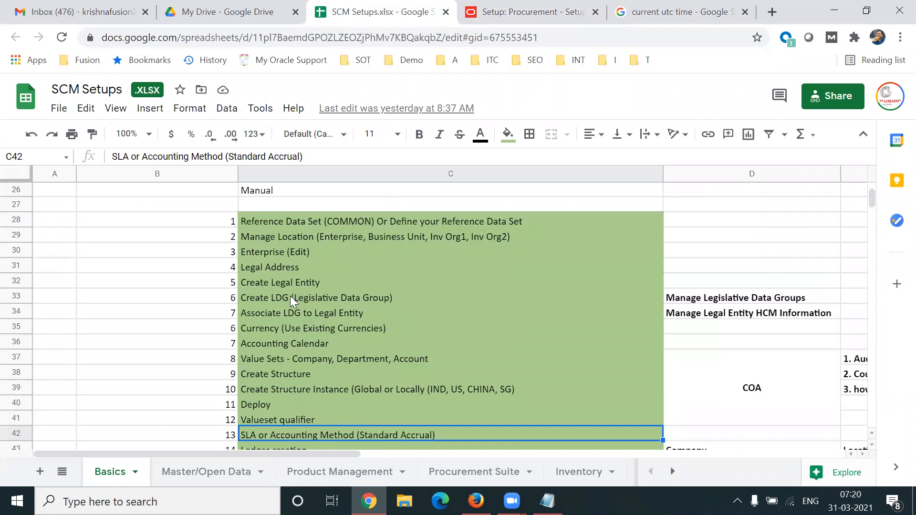
pyautogui.click(290, 298)
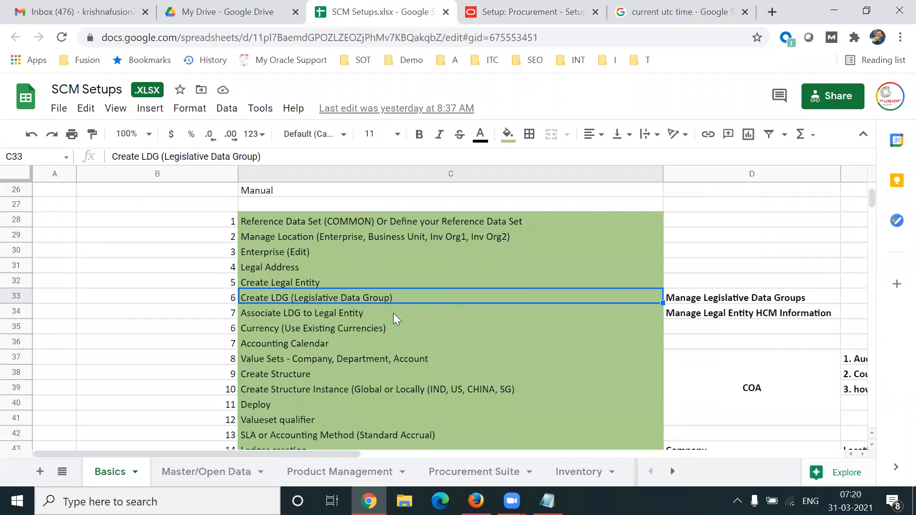
pyautogui.click(753, 302)
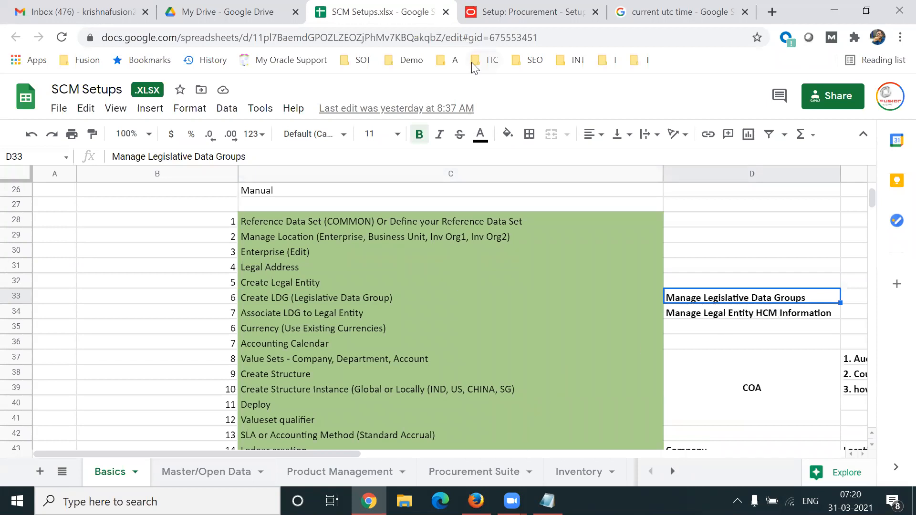
pyautogui.click(469, 23)
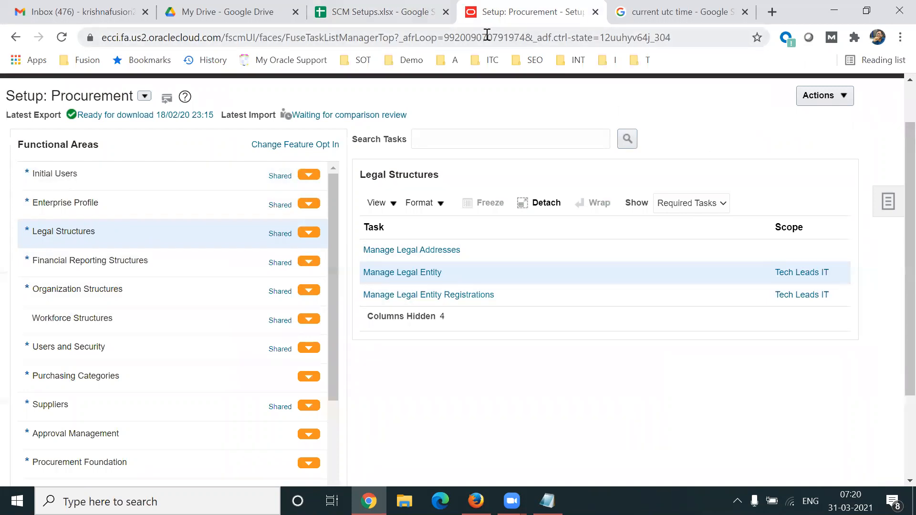
# - Search the Tasks panel for 'Manage Leg%Data%Gr%' and open Manage Legislative Data Groups
pyautogui.click(382, 12)
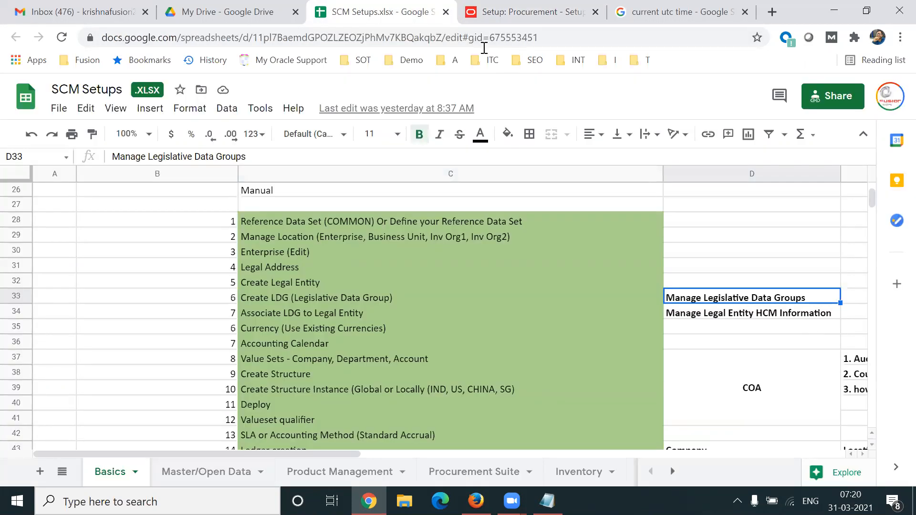
pyautogui.click(467, 21)
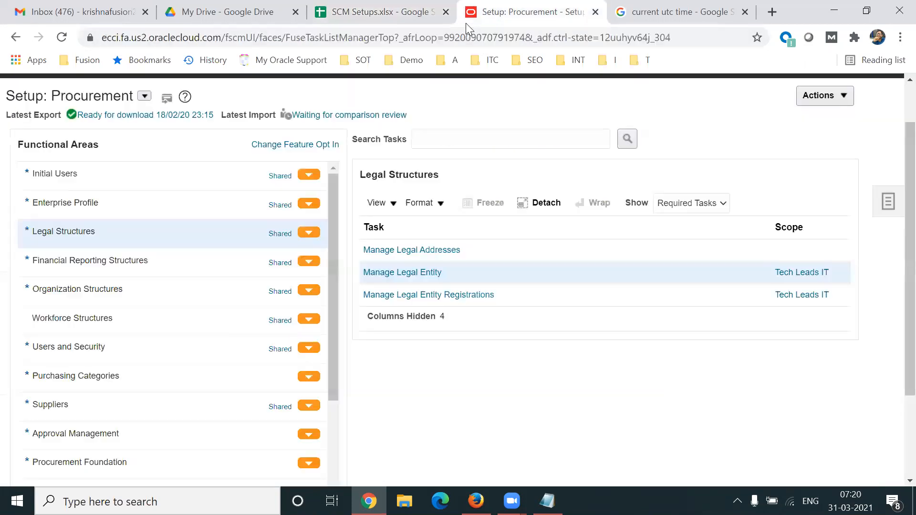
pyautogui.click(886, 208)
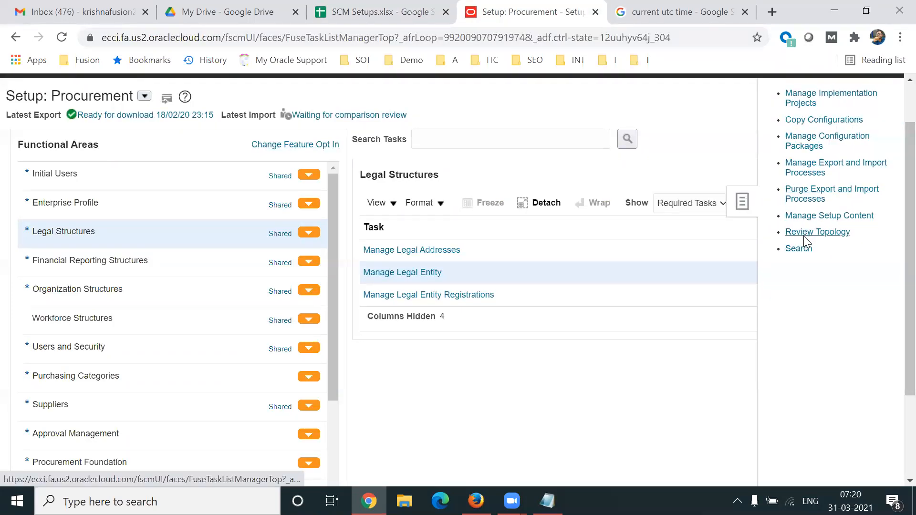
pyautogui.click(795, 249)
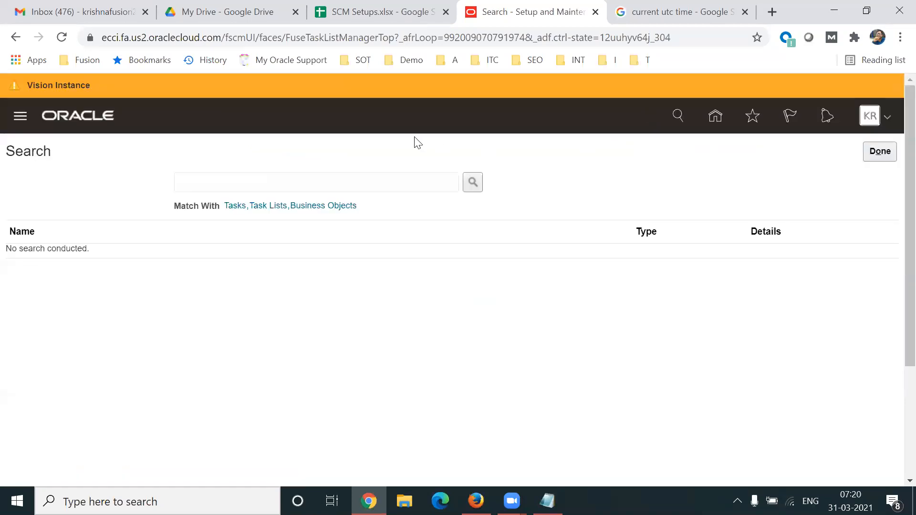
pyautogui.click(283, 185)
pyautogui.write('Manage Led')
pyautogui.press('BackSpace')
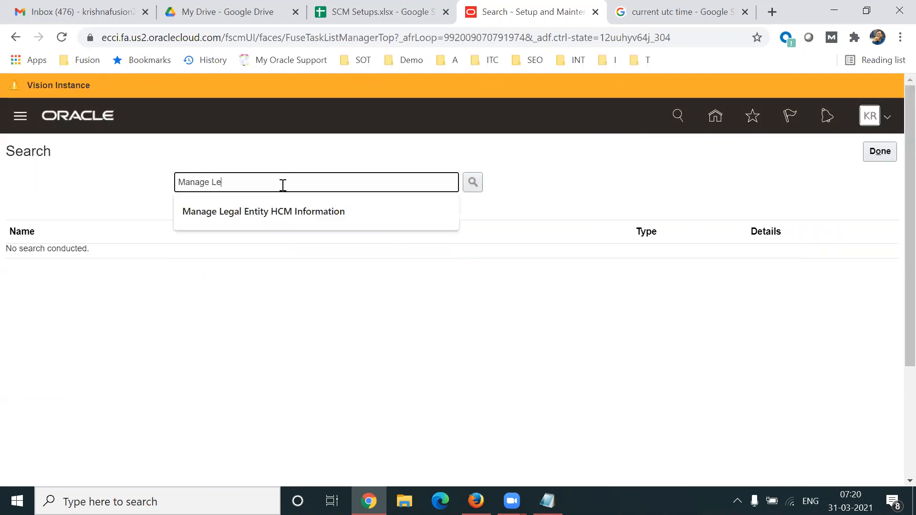
pyautogui.write('g%D')
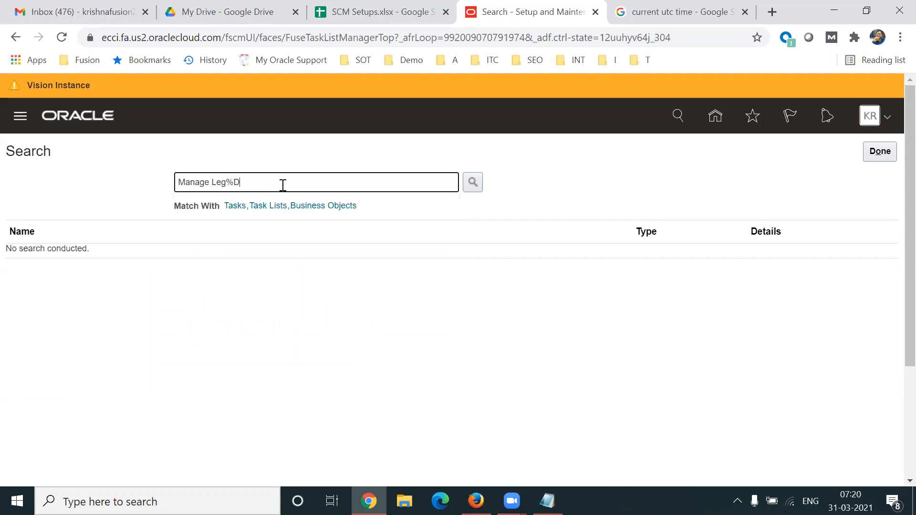
pyautogui.write('ata%Gr%')
pyautogui.press('Return')
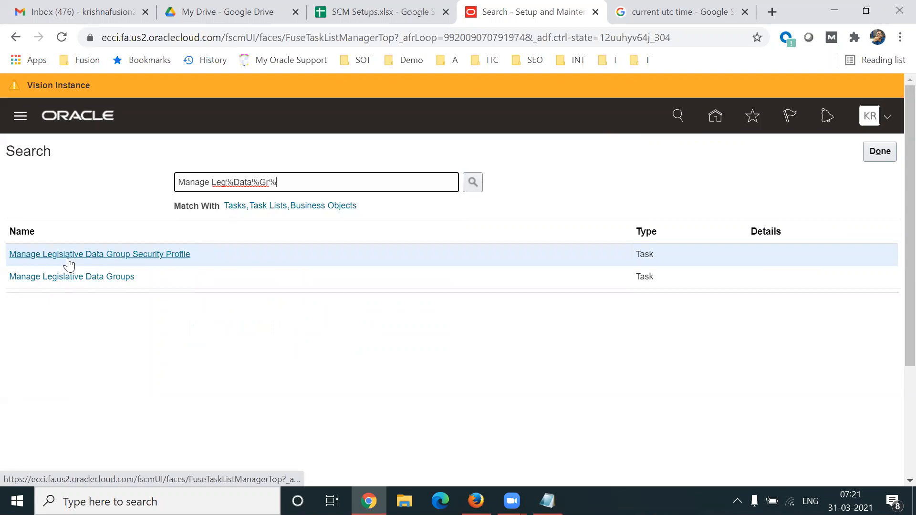
pyautogui.click(79, 282)
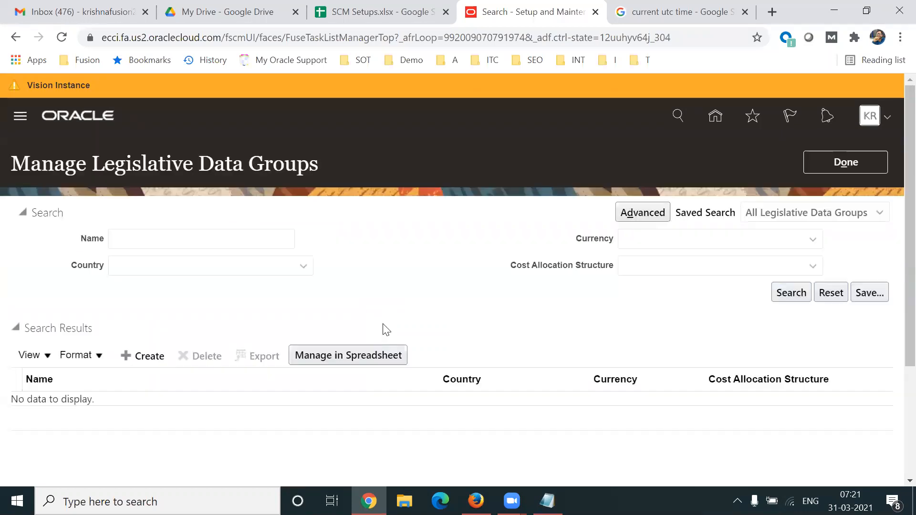
pyautogui.click(840, 158)
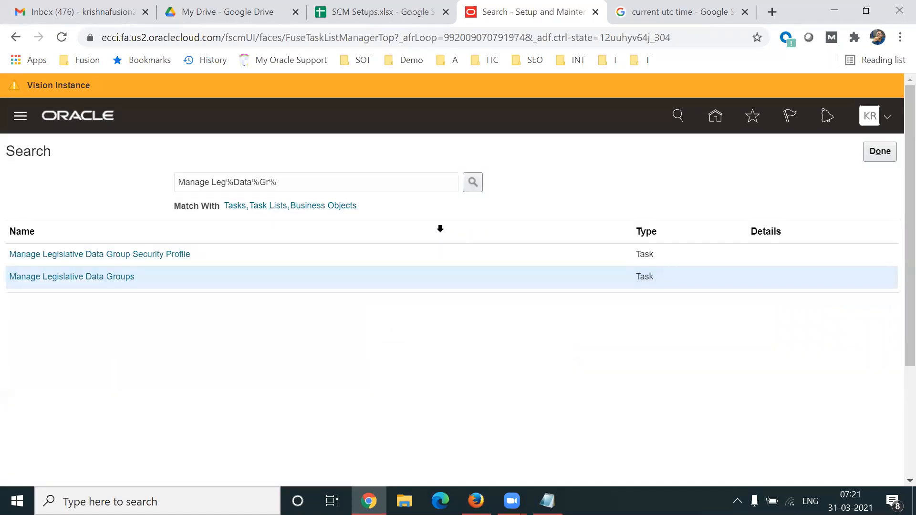
pyautogui.tripleClick(304, 183)
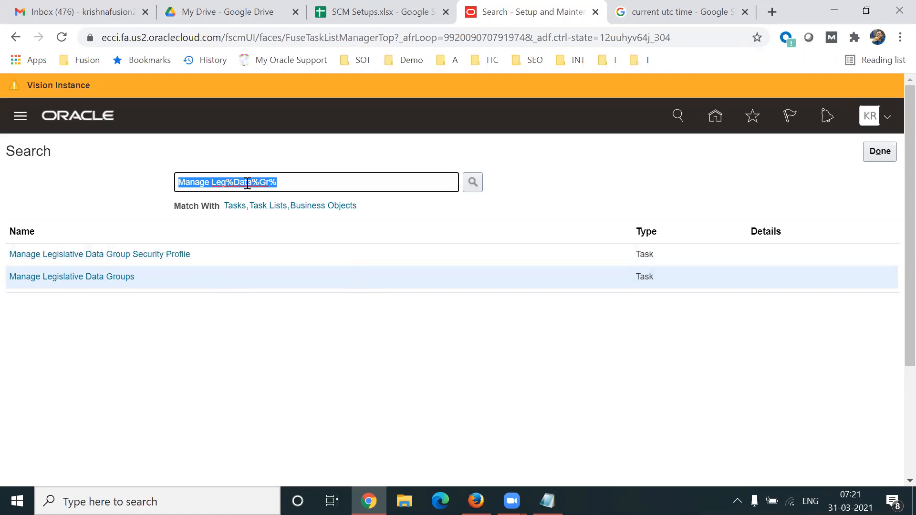
pyautogui.tripleClick(289, 182)
pyautogui.click(88, 277)
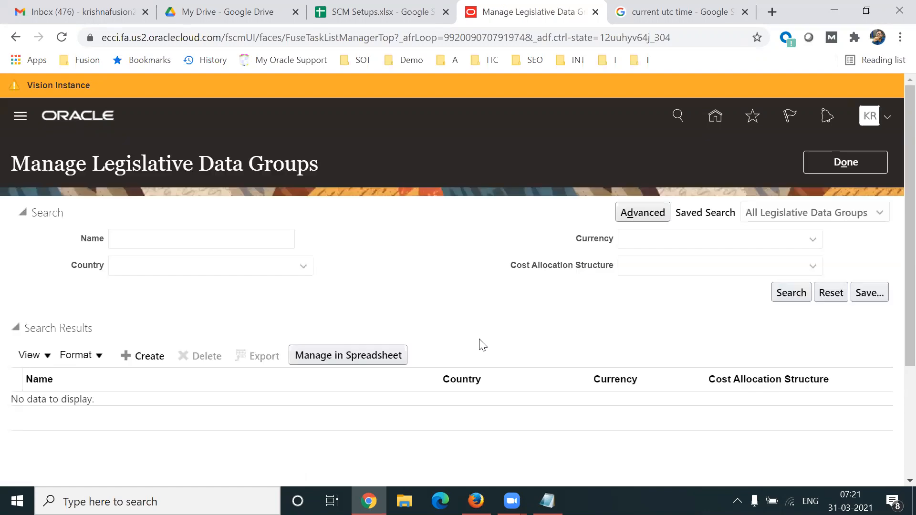
pyautogui.click(150, 356)
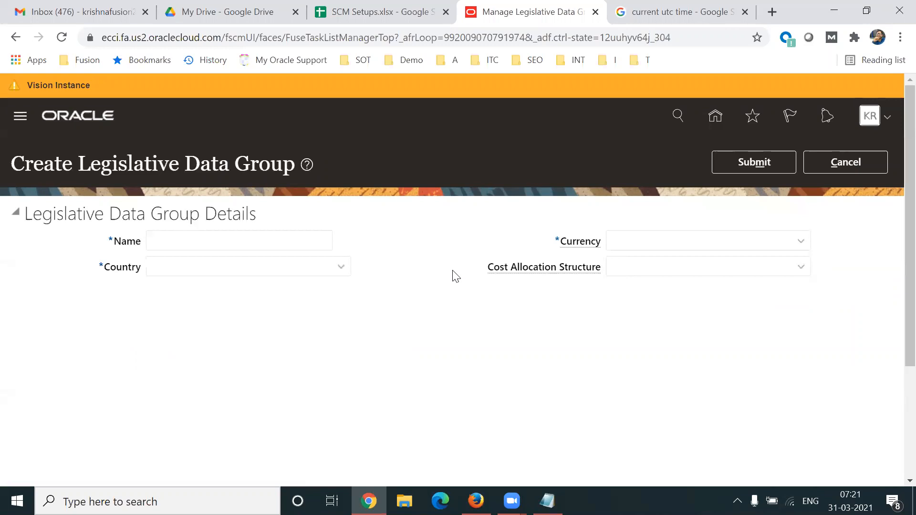
# - Name the new legislative data group TL LDG
pyautogui.click(220, 244)
pyautogui.write('TL LDD')
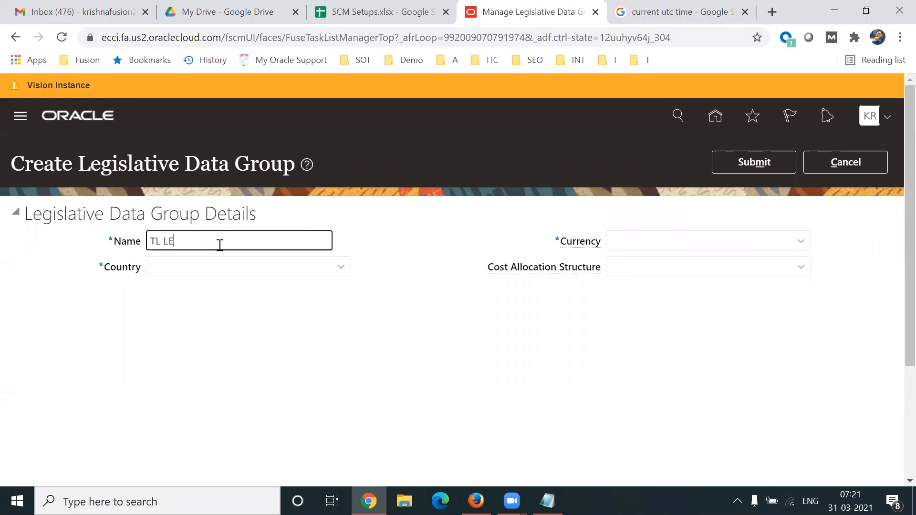
pyautogui.press('BackSpace')
pyautogui.press('BackSpace')
pyautogui.write('DG')
# - Set the group's country to United States through the country search
pyautogui.click(239, 271)
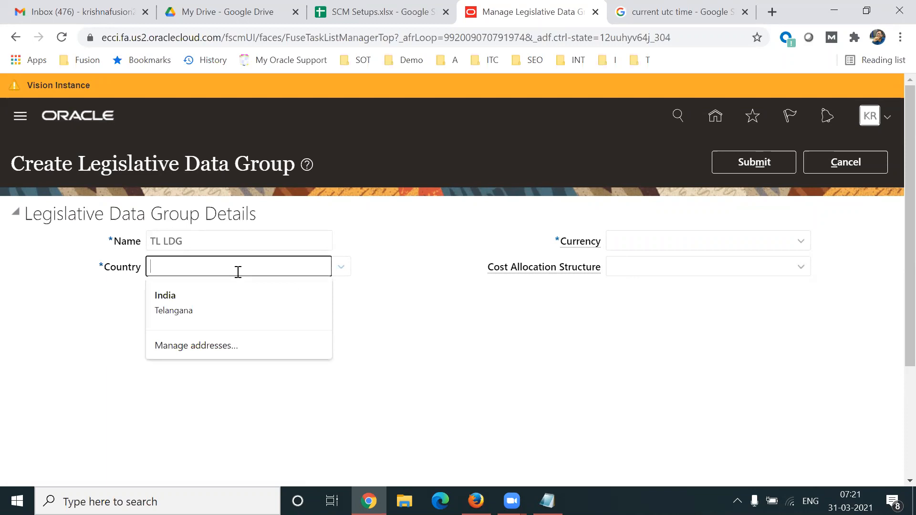
pyautogui.write('Unite')
pyautogui.press('BackSpace')
pyautogui.press('BackSpace')
pyautogui.press('BackSpace')
pyautogui.press('BackSpace')
pyautogui.press('BackSpace')
pyautogui.click(341, 266)
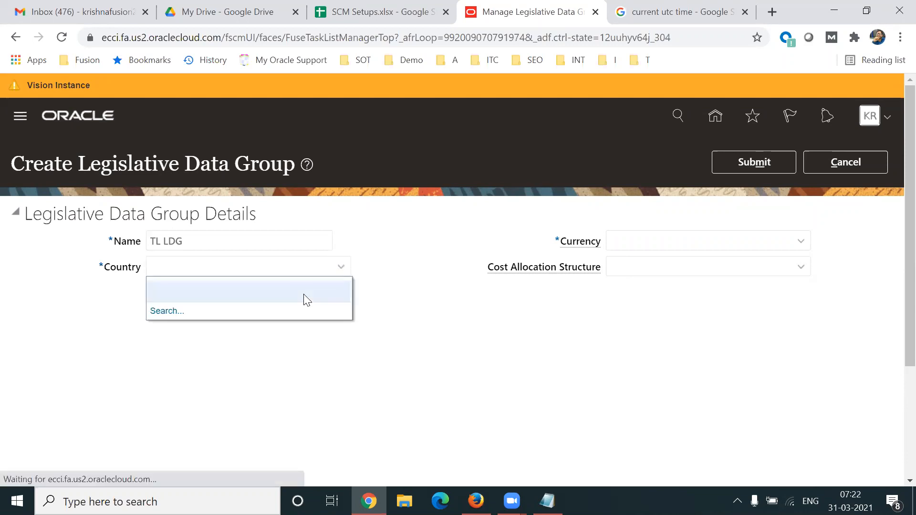
pyautogui.click(180, 315)
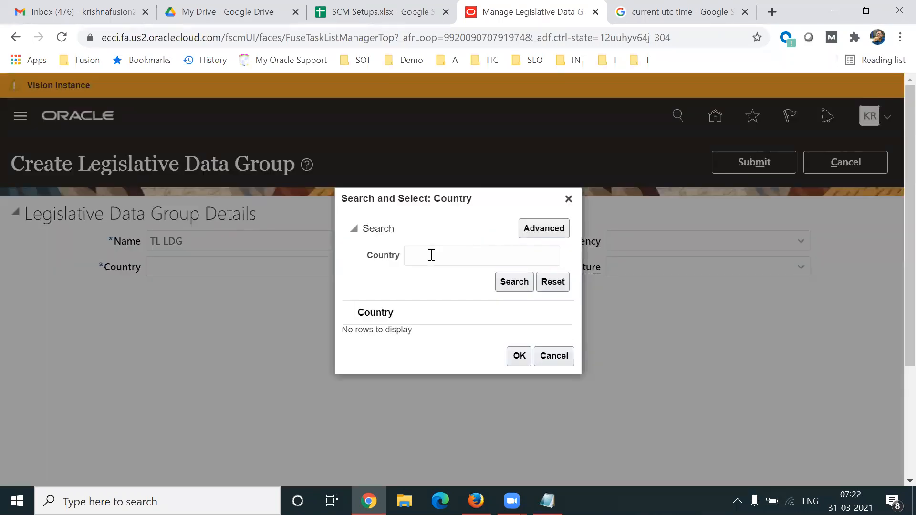
pyautogui.click(423, 259)
pyautogui.write('United')
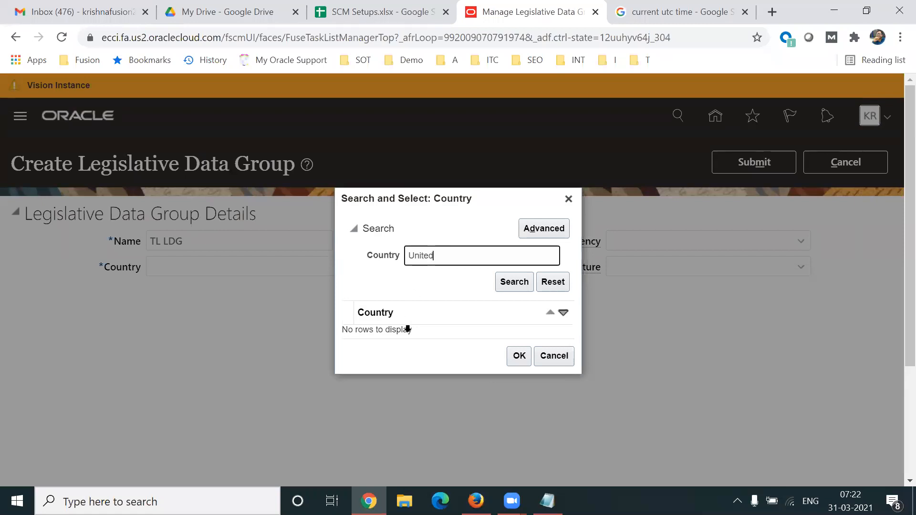
pyautogui.press('Return')
pyautogui.click(374, 361)
pyautogui.click(520, 395)
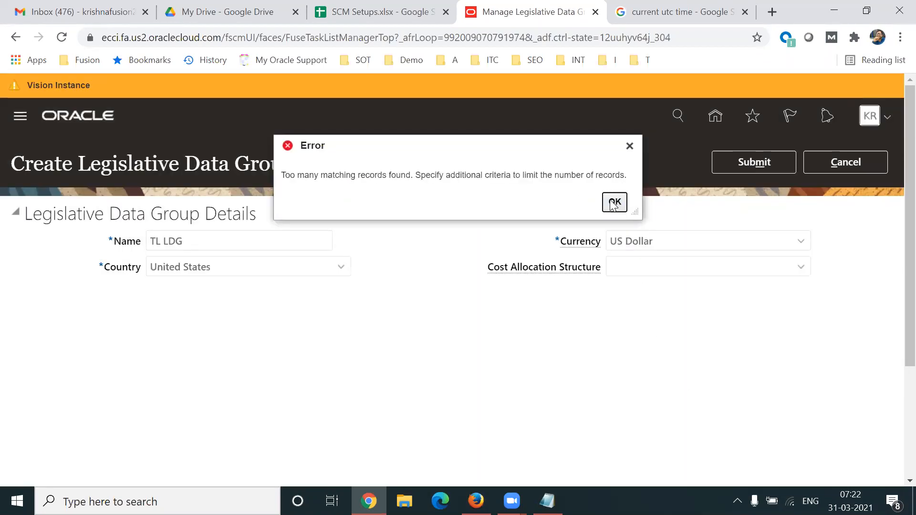
pyautogui.click(613, 202)
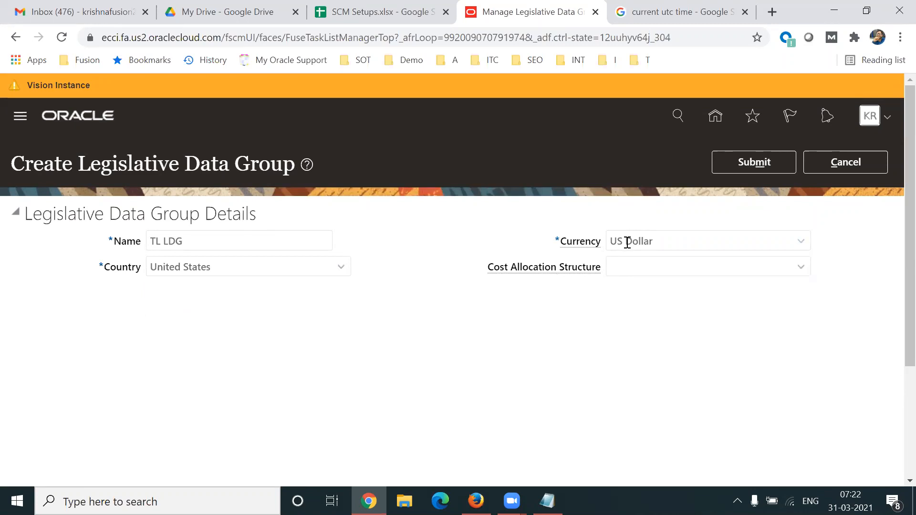
# - Submit TL LDG with US Dollar currency and acknowledge the confirmation
pyautogui.click(742, 166)
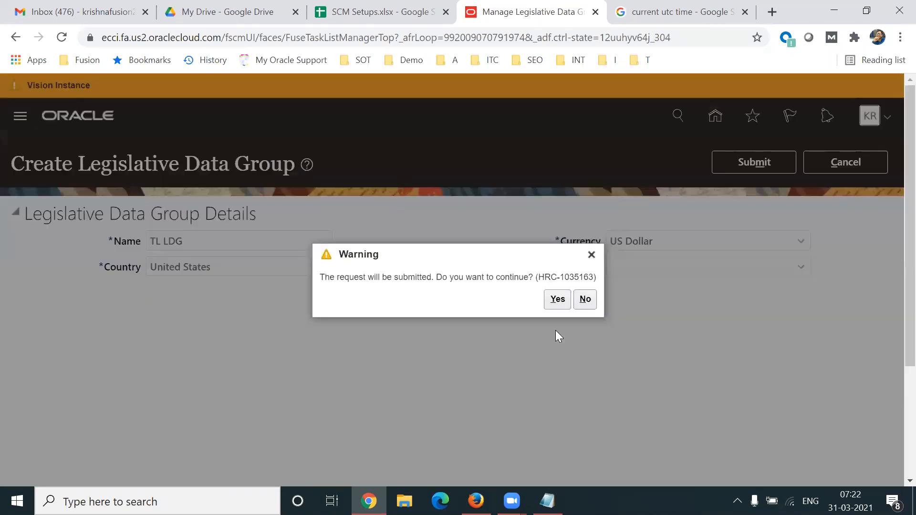
pyautogui.press('Return')
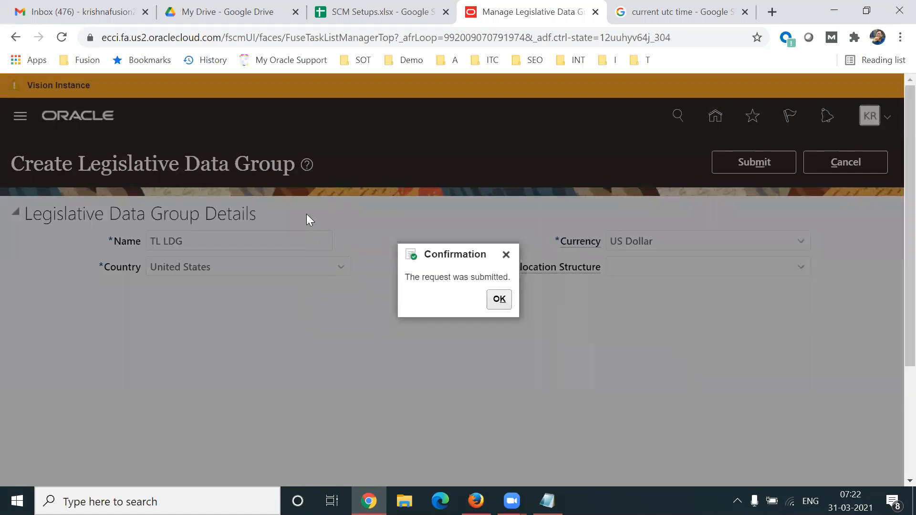
pyautogui.click(498, 300)
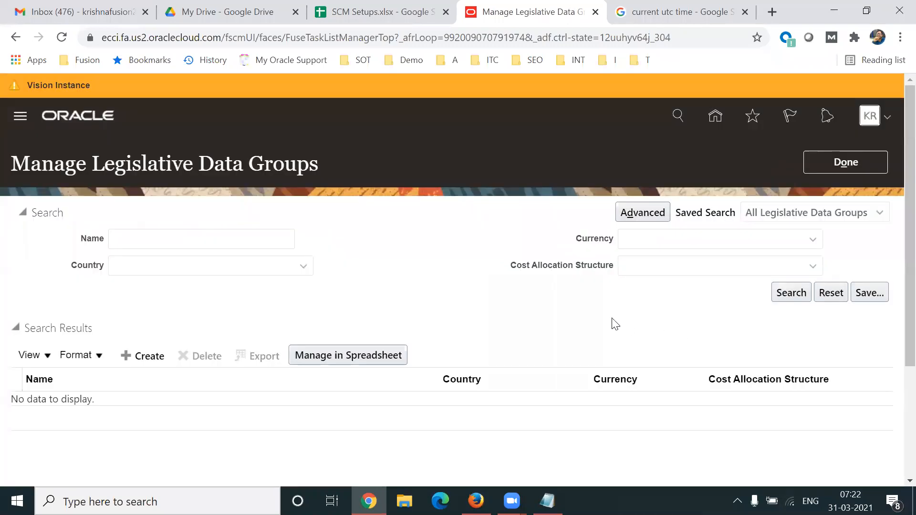
pyautogui.click(394, 22)
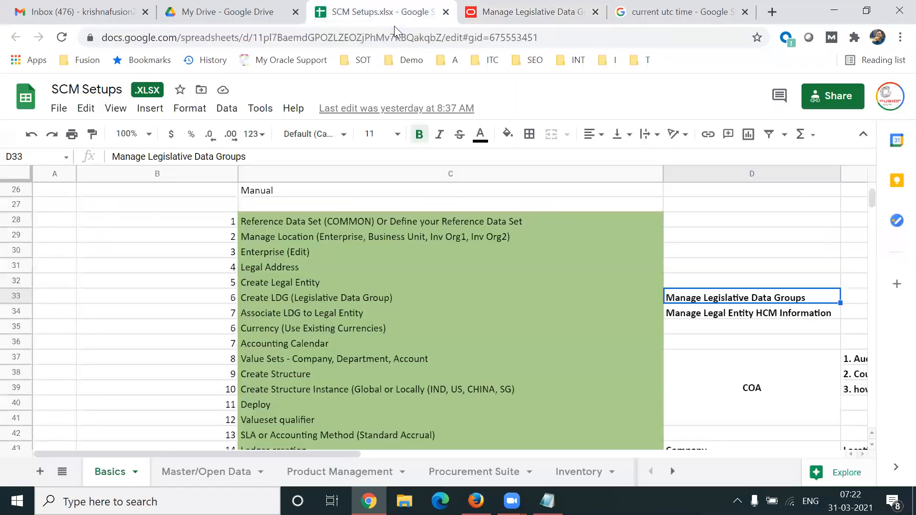
# - Read row 34: Associate LDG to Legal Entity uses task Manage Legal Entity HCM Information
pyautogui.click(744, 320)
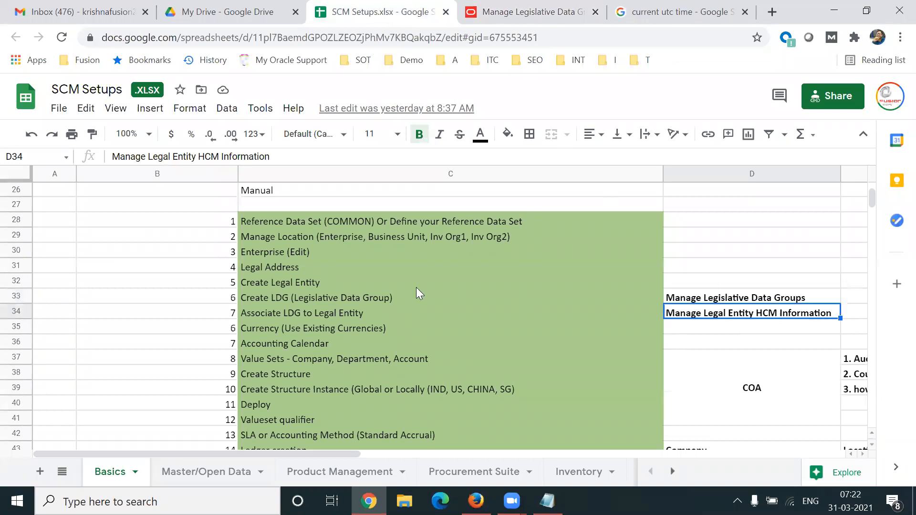
pyautogui.click(336, 300)
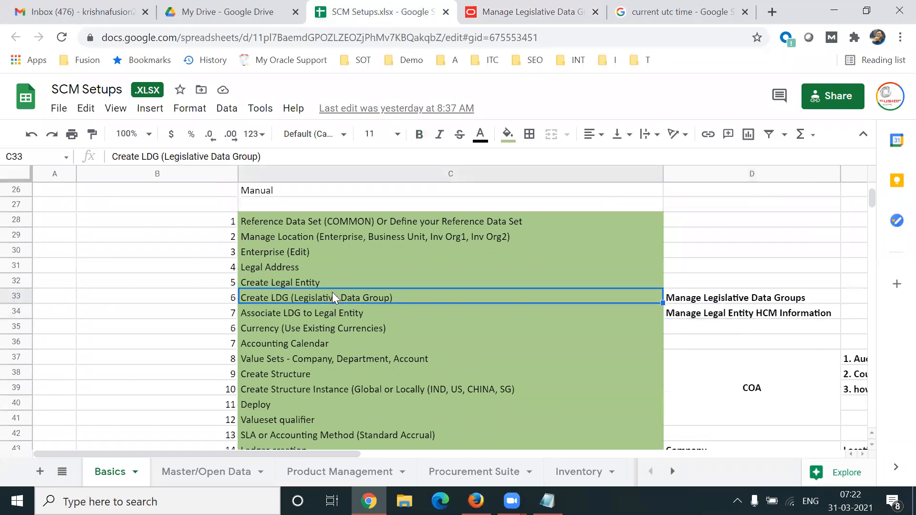
pyautogui.click(306, 320)
pyautogui.hotkey('shift', 'Right')
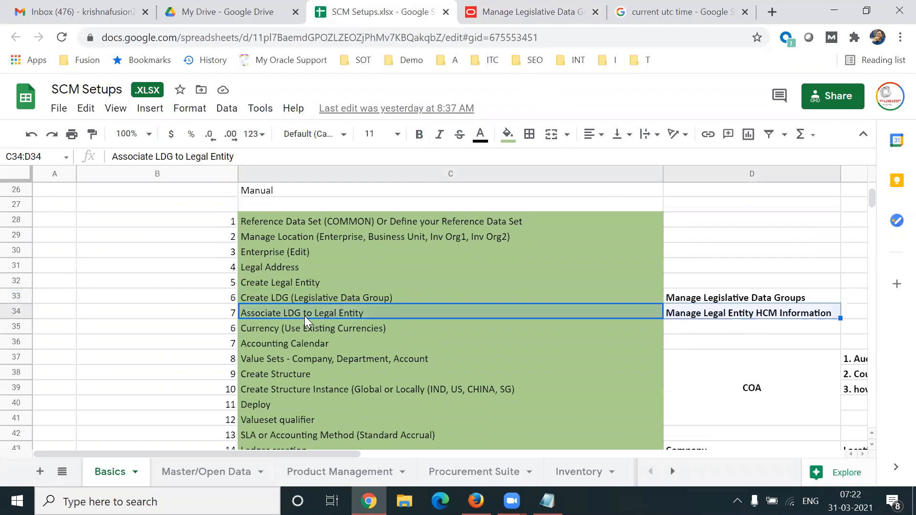
pyautogui.click(763, 315)
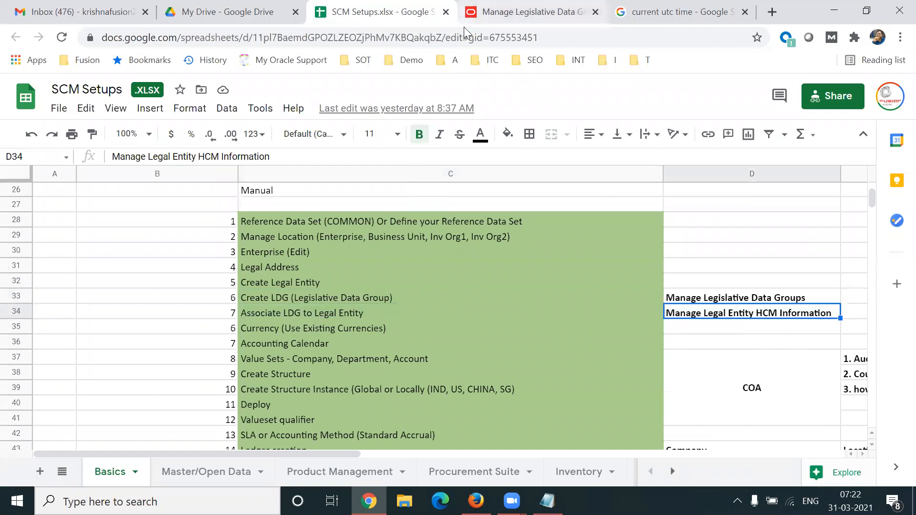
pyautogui.click(473, 13)
pyautogui.click(863, 173)
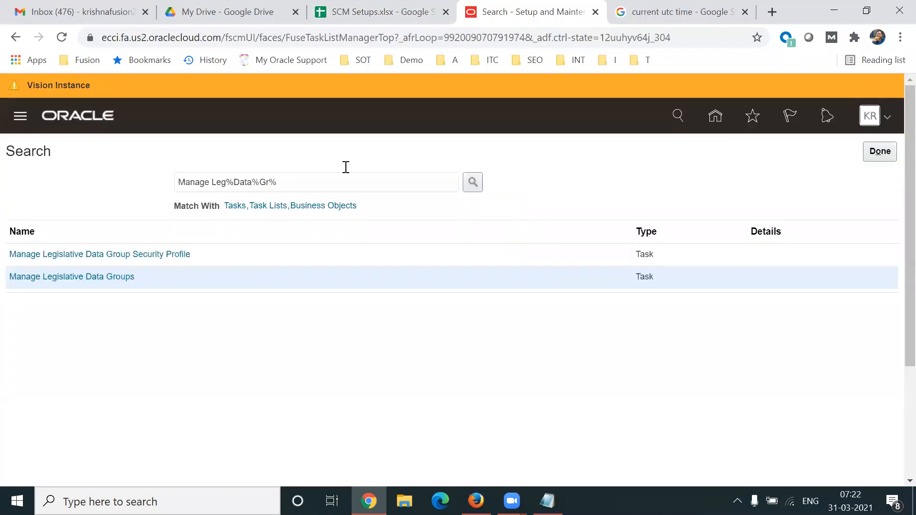
# - Search tasks for 'Manage Leg%HCM%INF%' and open Manage Legal Entity HCM Information
pyautogui.moveTo(235, 182); pyautogui.dragTo(401, 184)
pyautogui.write('HCM%I')
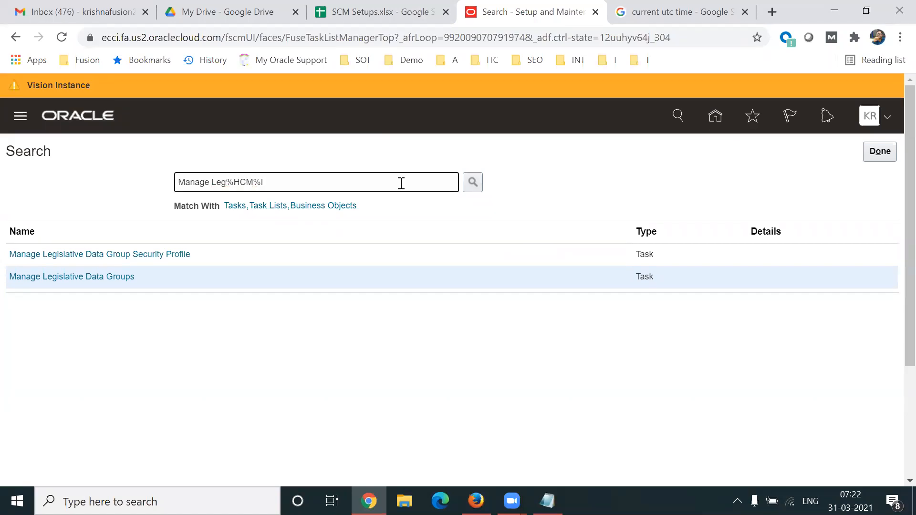
pyautogui.write('NF%')
pyautogui.press('Return')
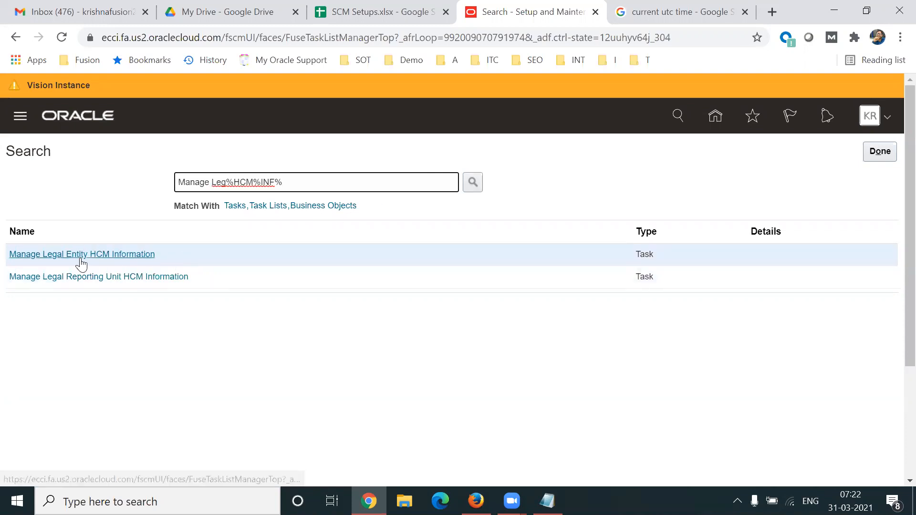
pyautogui.click(61, 259)
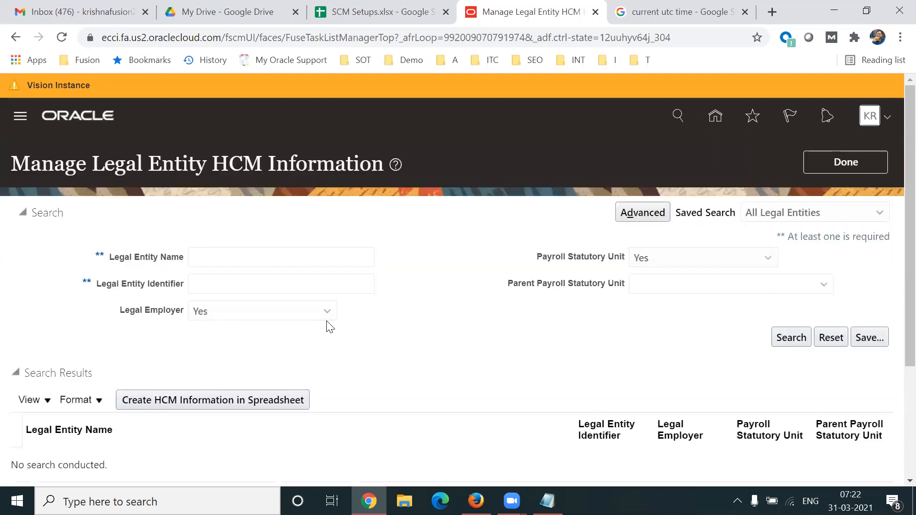
# - Search for the legal entity name 'Tech Leads IT'
pyautogui.click(247, 263)
pyautogui.write('Tech Lea')
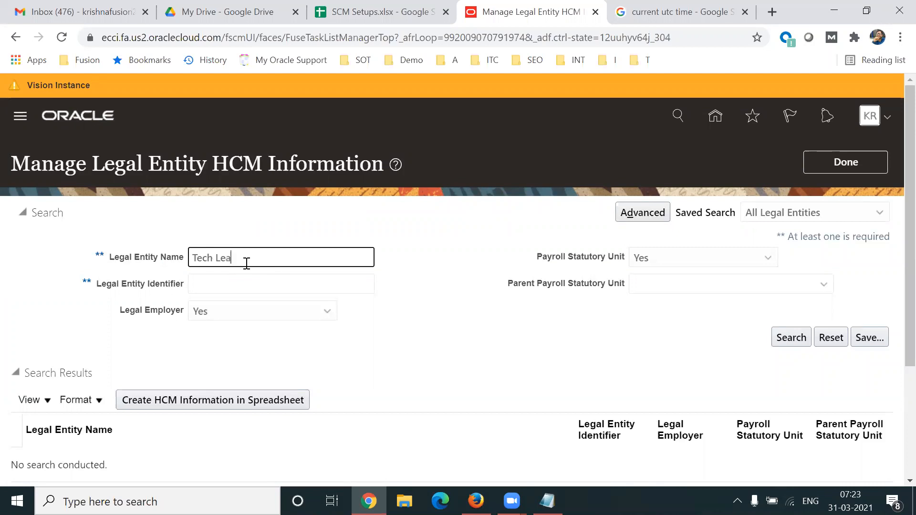
pyautogui.write('ds IT')
pyautogui.press('Return')
pyautogui.scroll(-2, 350, 404)
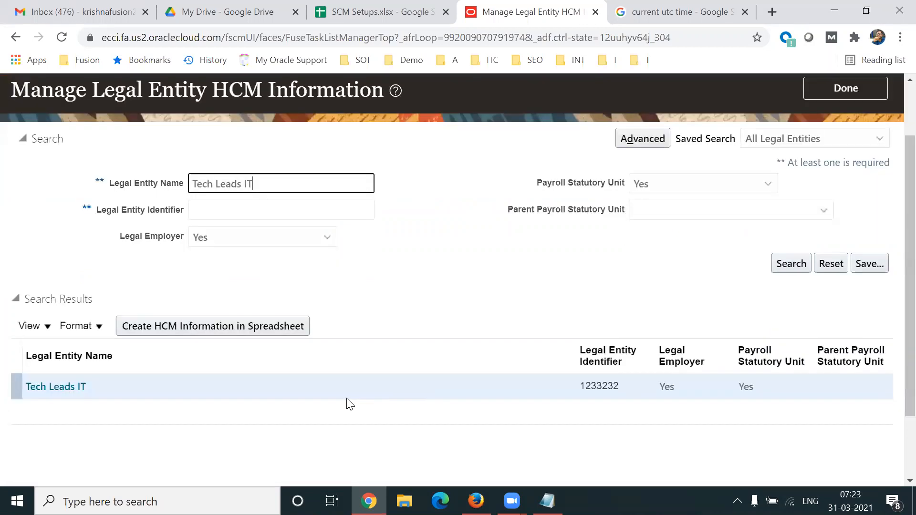
# - Open Tech Leads IT and start an Update effective 01/01/01, viewing its Payroll Statutory Unit details
pyautogui.click(47, 387)
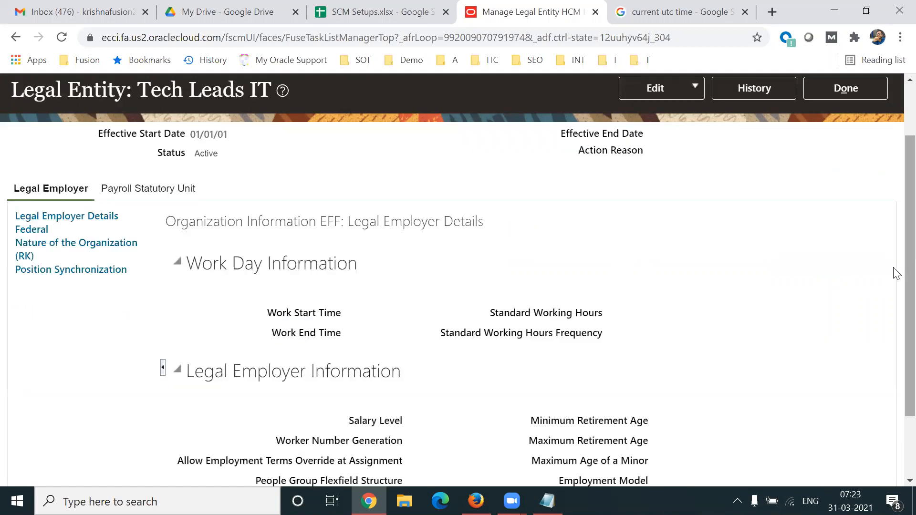
pyautogui.scroll(1, 736, 167)
pyautogui.click(676, 96)
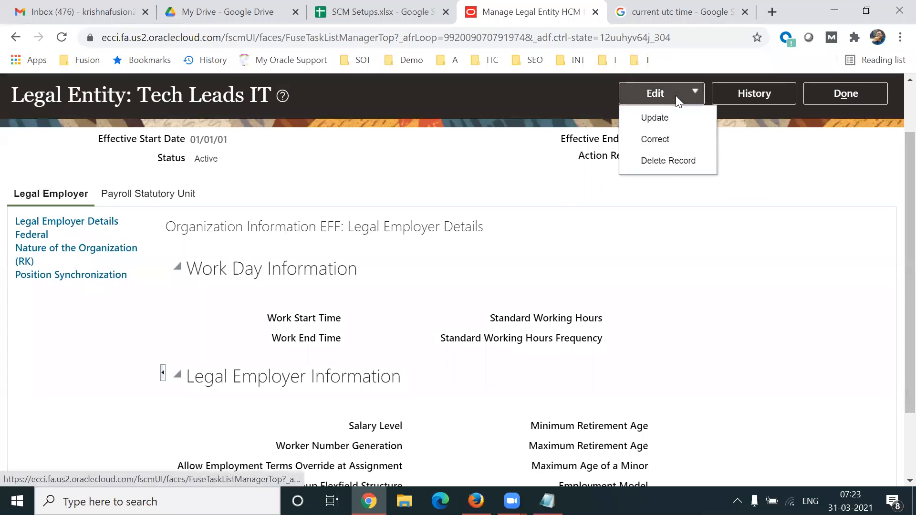
pyautogui.click(655, 119)
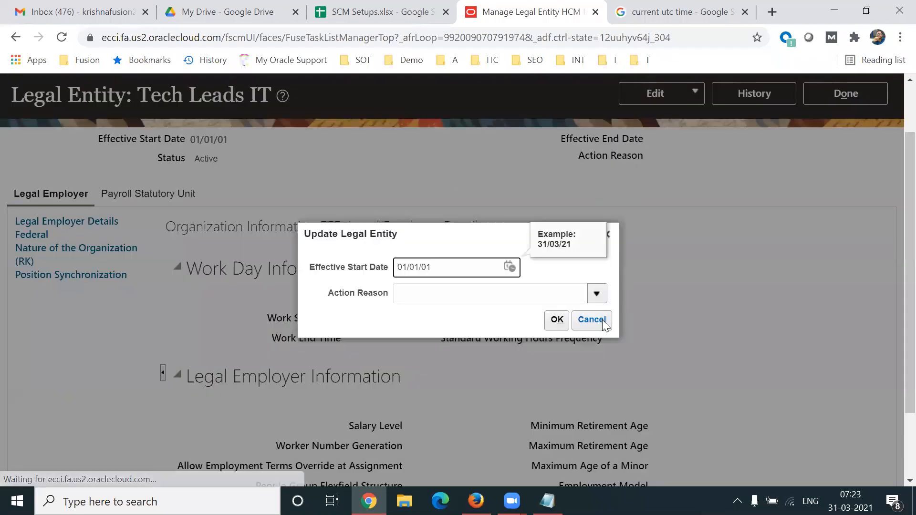
pyautogui.click(557, 320)
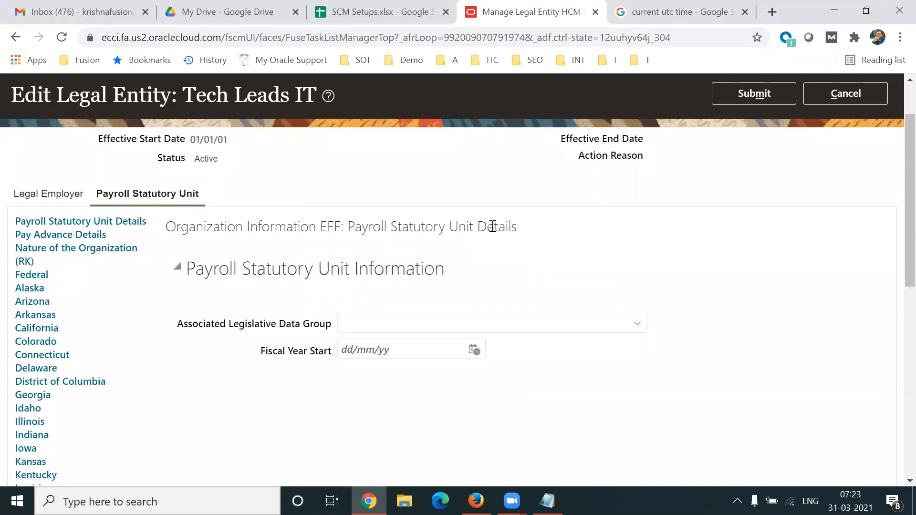
pyautogui.click(637, 324)
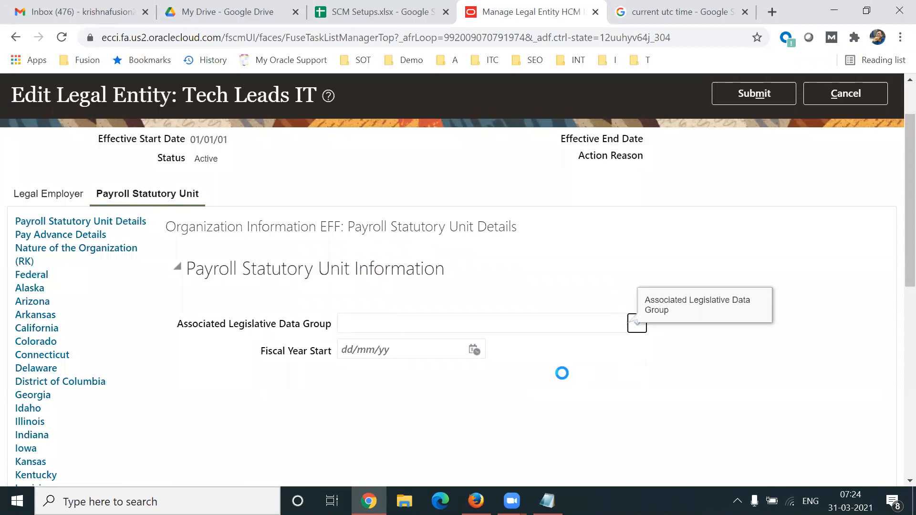
# - Choose TL LDG as the Associated Legislative Data Group by searching for 'TL'
pyautogui.moveTo(910, 264); pyautogui.dragTo(910, 332)
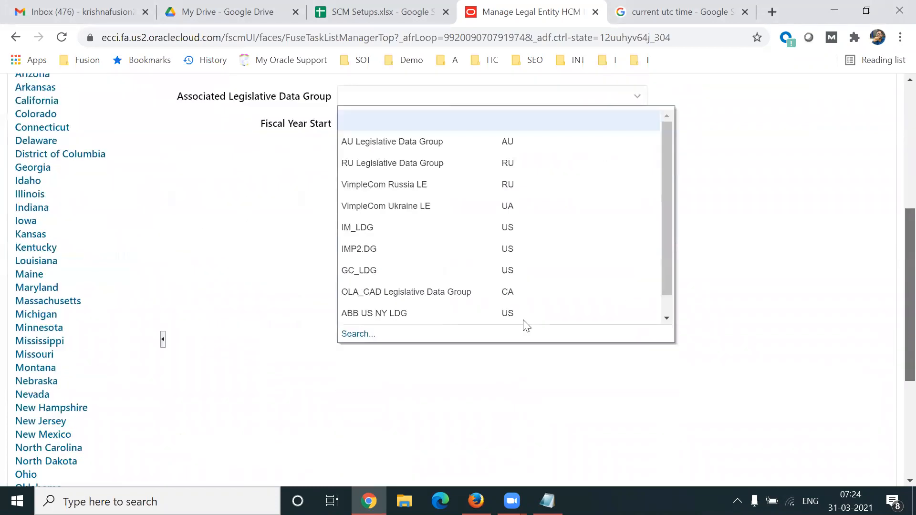
pyautogui.click(356, 334)
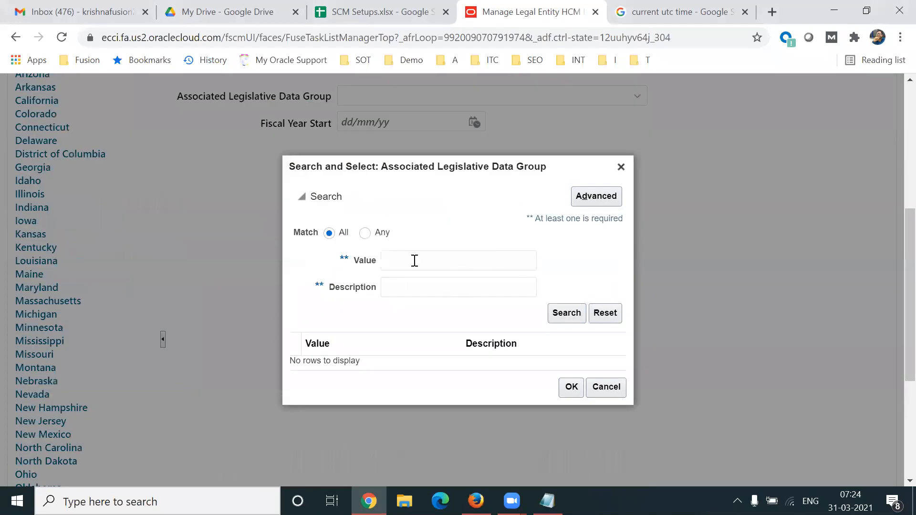
pyautogui.click(413, 260)
pyautogui.write('TL')
pyautogui.press('Return')
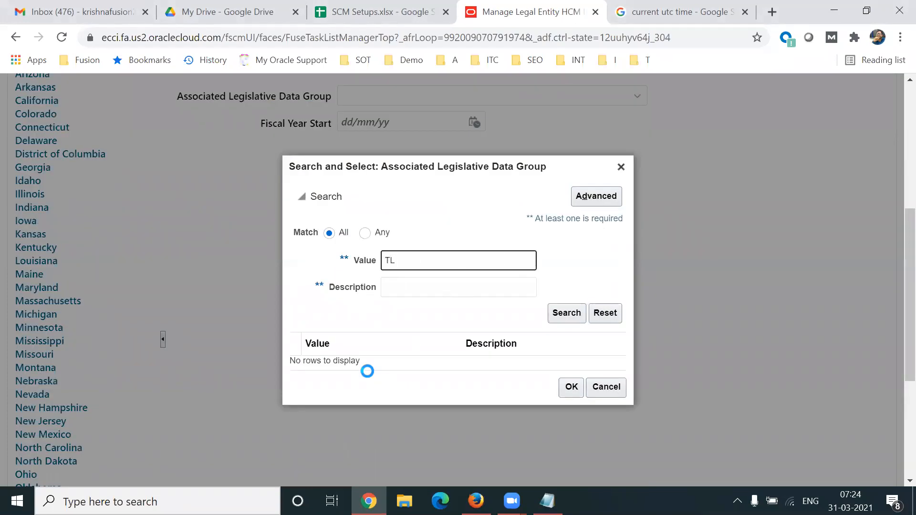
pyautogui.click(349, 365)
pyautogui.click(572, 394)
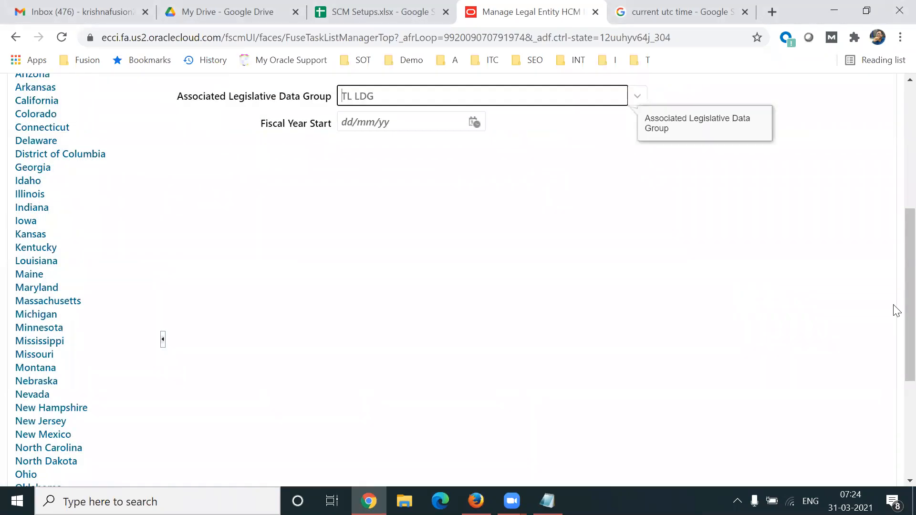
# - Check the TL LDG and Tech Leads IT values, then submit and confirm the change
pyautogui.scroll(5, 894, 219)
pyautogui.tripleClick(397, 315)
pyautogui.scroll(1, 895, 248)
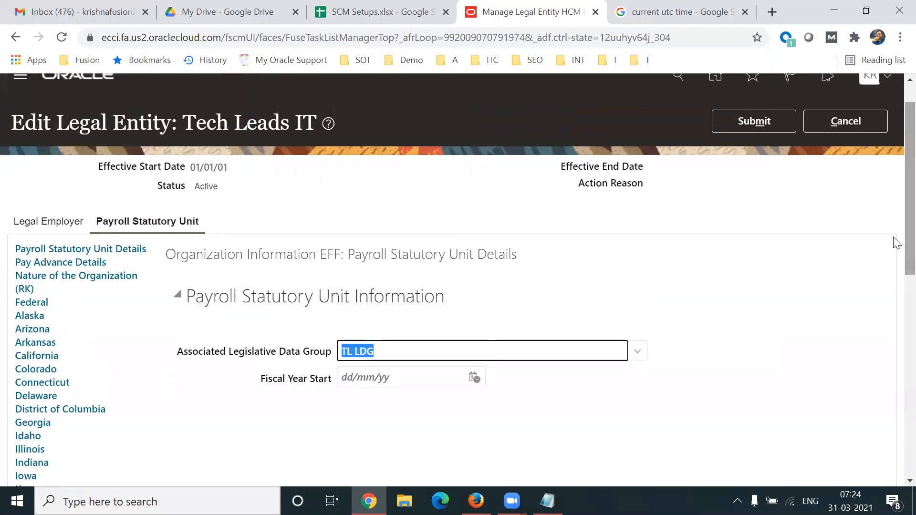
pyautogui.moveTo(186, 123); pyautogui.dragTo(312, 124)
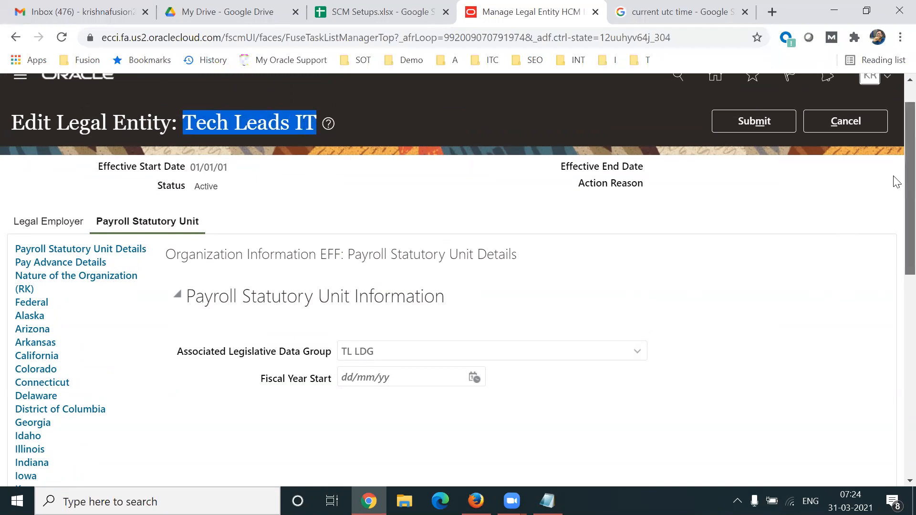
pyautogui.scroll(1, 894, 180)
pyautogui.click(771, 169)
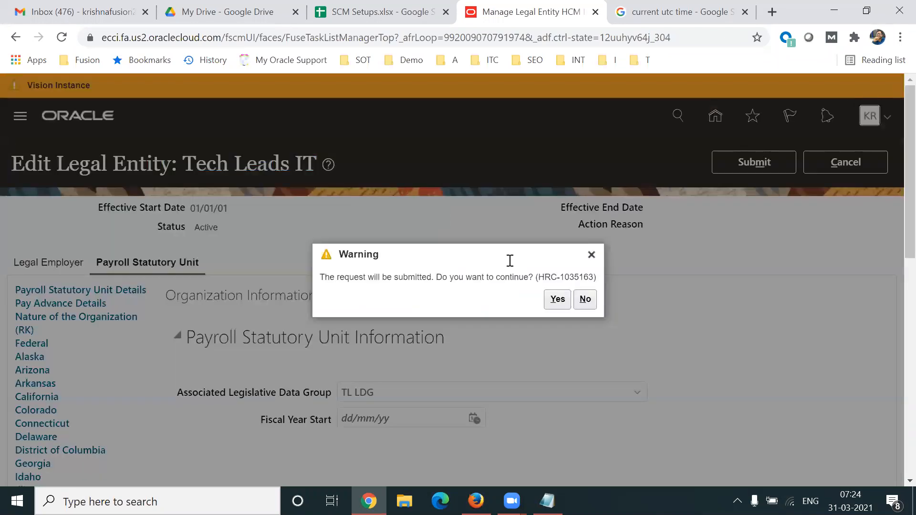
pyautogui.click(558, 298)
pyautogui.click(420, 13)
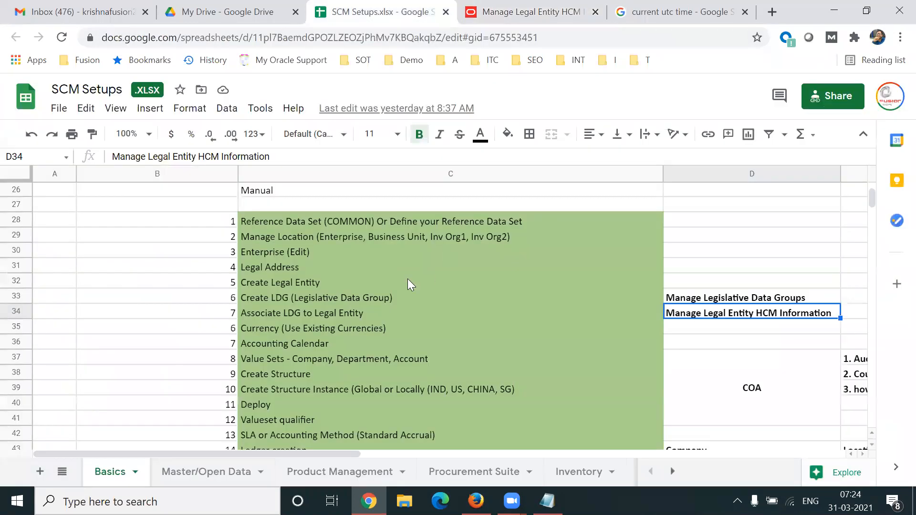
pyautogui.click(320, 332)
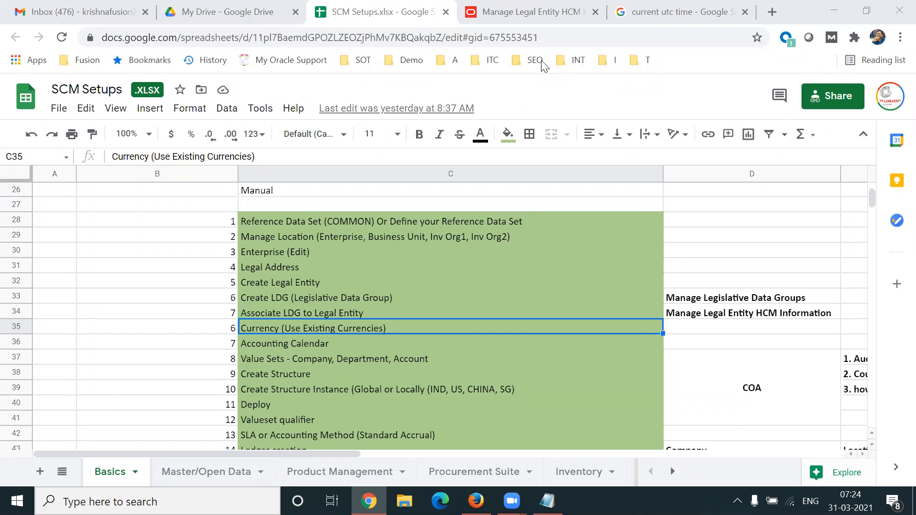
pyautogui.click(683, 12)
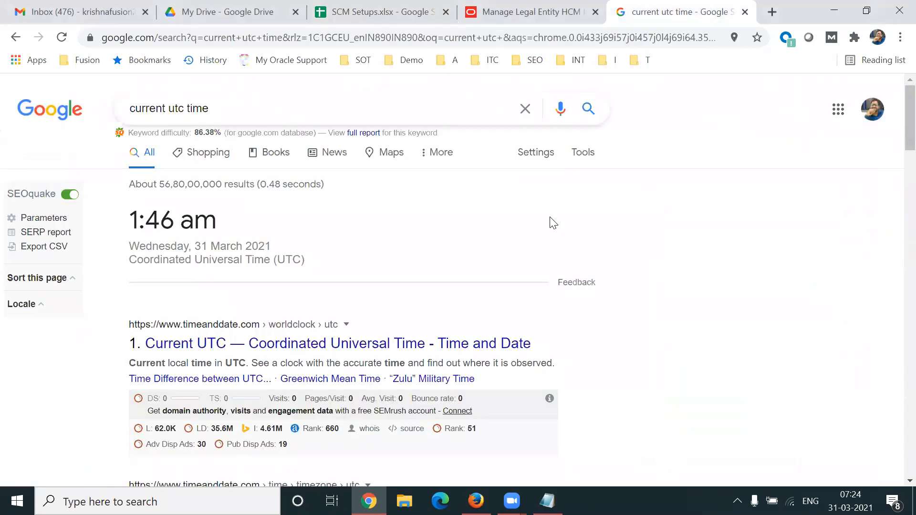
pyautogui.click(474, 22)
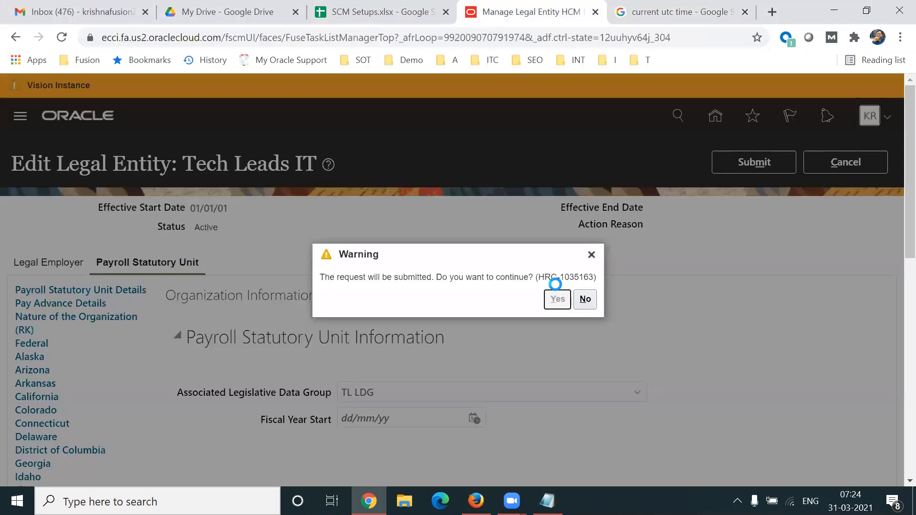
# - Confirm and acknowledge the TL LDG update, then return to Manage Legal Entity HCM Information
pyautogui.click(562, 302)
pyautogui.click(503, 301)
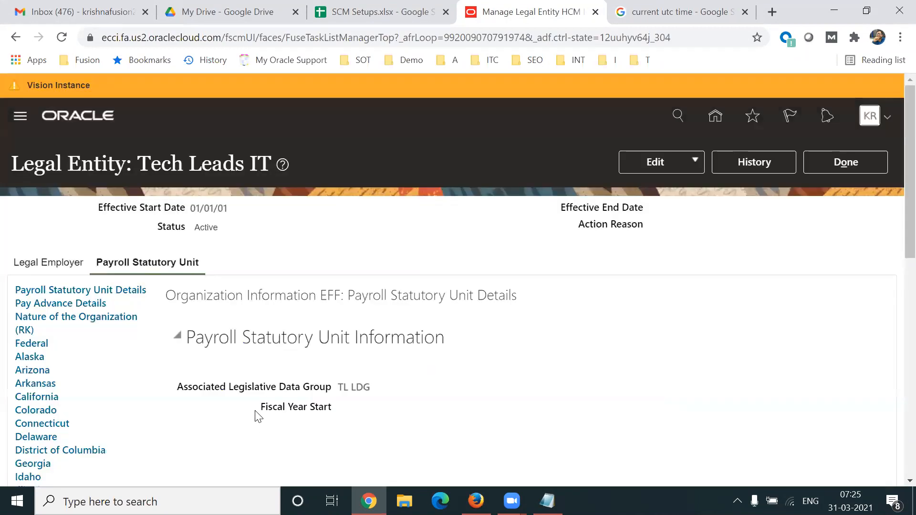
pyautogui.moveTo(258, 408); pyautogui.dragTo(328, 406)
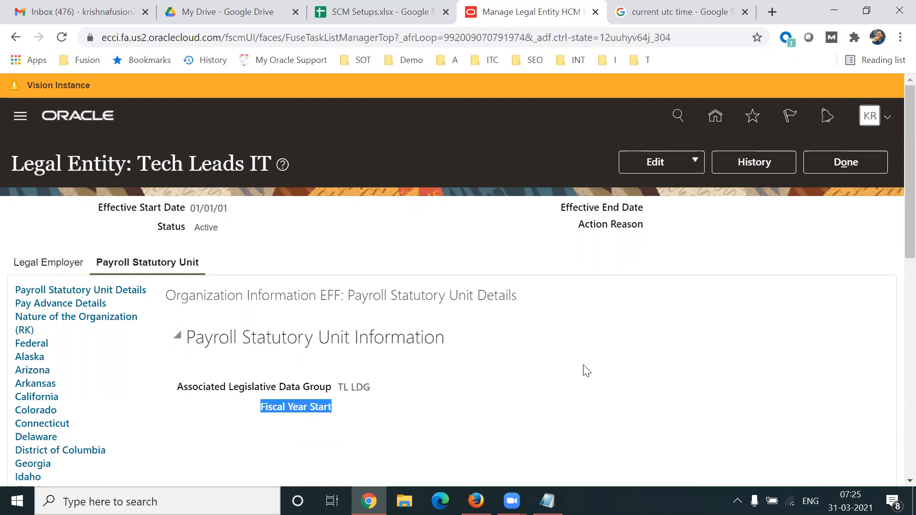
pyautogui.click(857, 157)
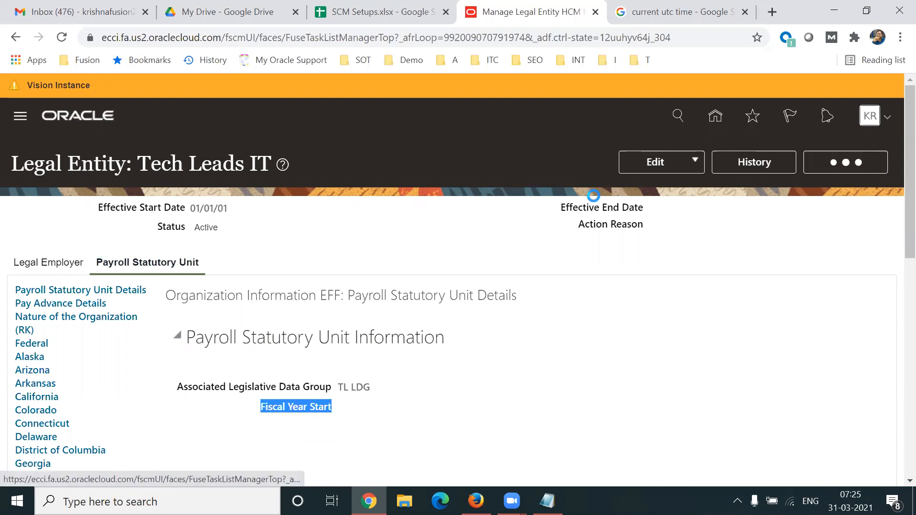
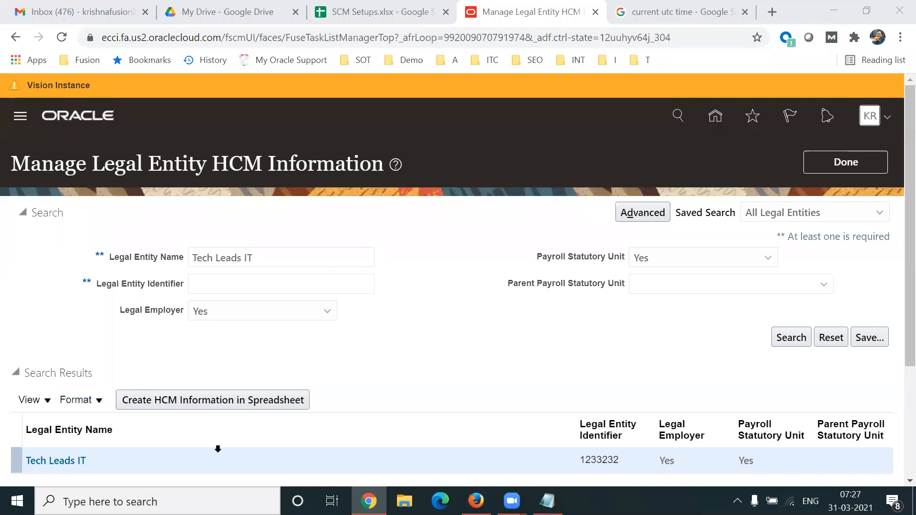
# - Clear the old time-zone notes out of the Notepad note
pyautogui.scroll(-2, 894, 346)
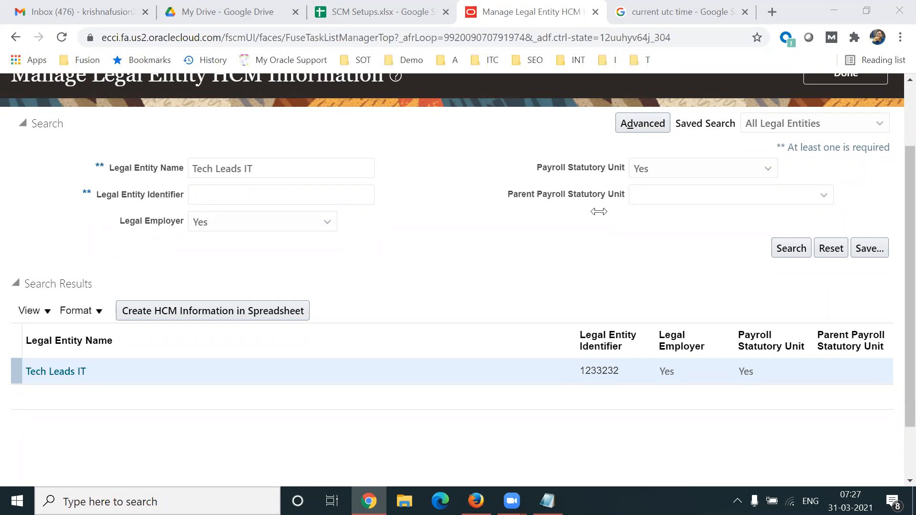
pyautogui.click(419, 20)
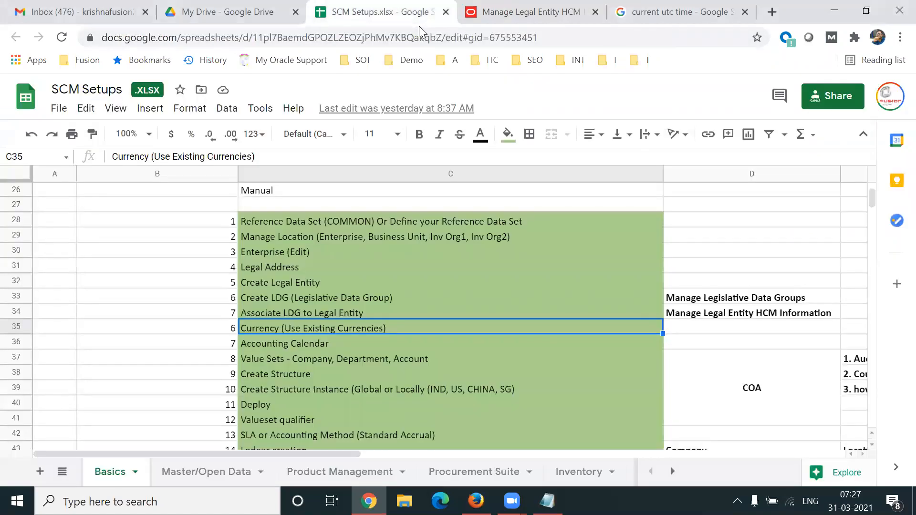
pyautogui.click(547, 501)
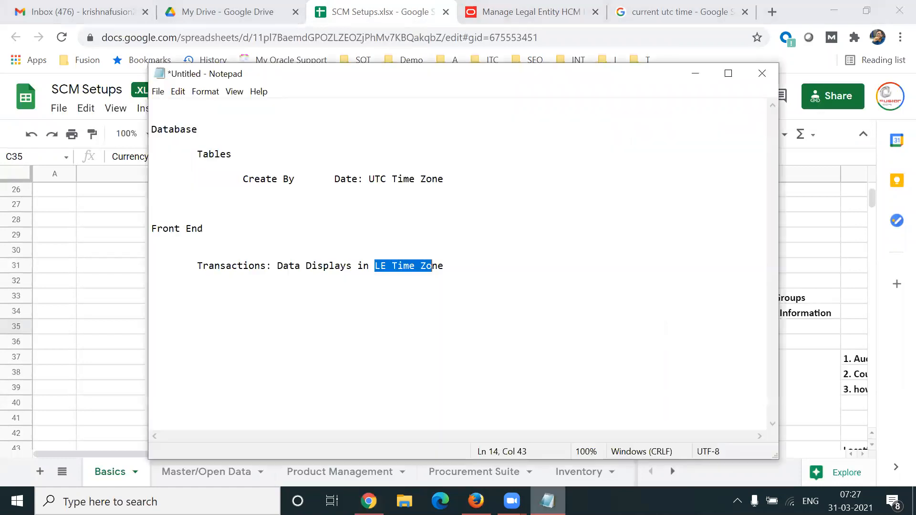
pyautogui.moveTo(459, 295); pyautogui.dragTo(129, 106)
pyautogui.press('Delete')
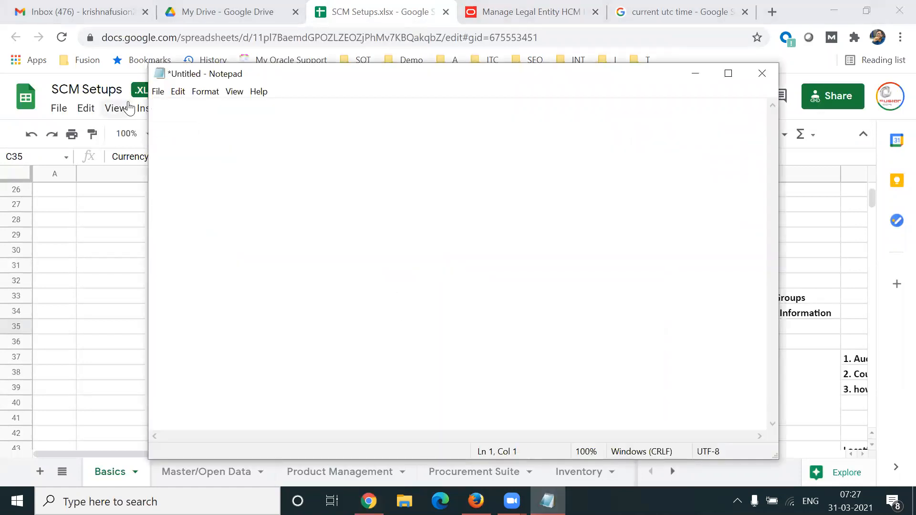
# - Type a Ledger heading with Currency indented beneath it
pyautogui.press('Return')
pyautogui.press('Return')
pyautogui.write('Ledger')
pyautogui.press('Return')
pyautogui.press('Return')
pyautogui.press('Tab')
pyautogui.write('Currency')
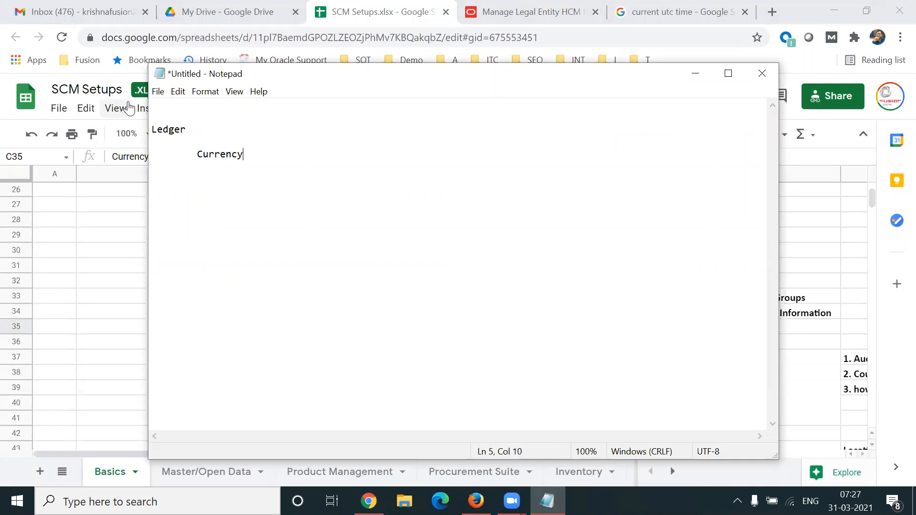
pyautogui.press('Return')
pyautogui.press('Return')
pyautogui.press('Tab')
# - Add indented Calendar, COA and SLA items under Ledger
pyautogui.write('Cla')
pyautogui.press('BackSpace')
pyautogui.press('BackSpace')
pyautogui.write('alendar')
pyautogui.press('Return')
pyautogui.press('Return')
pyautogui.press('Tab')
pyautogui.write('COA')
pyautogui.press('Return')
pyautogui.press('Return')
pyautogui.press('Tab')
pyautogui.write('SLA')
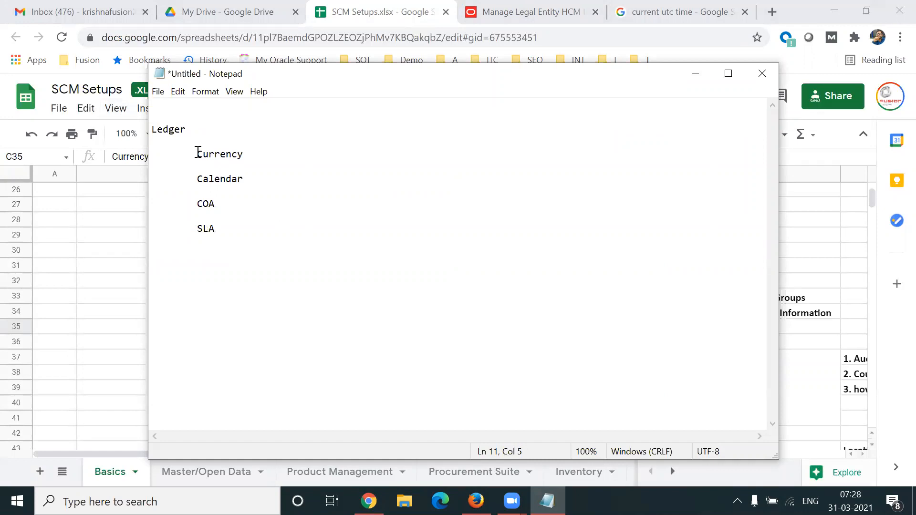
# - Extend the last item to 'SLA/Accounting Method' and review the four ledger items
pyautogui.moveTo(198, 153); pyautogui.dragTo(263, 233)
pyautogui.click(258, 232)
pyautogui.write('/Accounting Method')
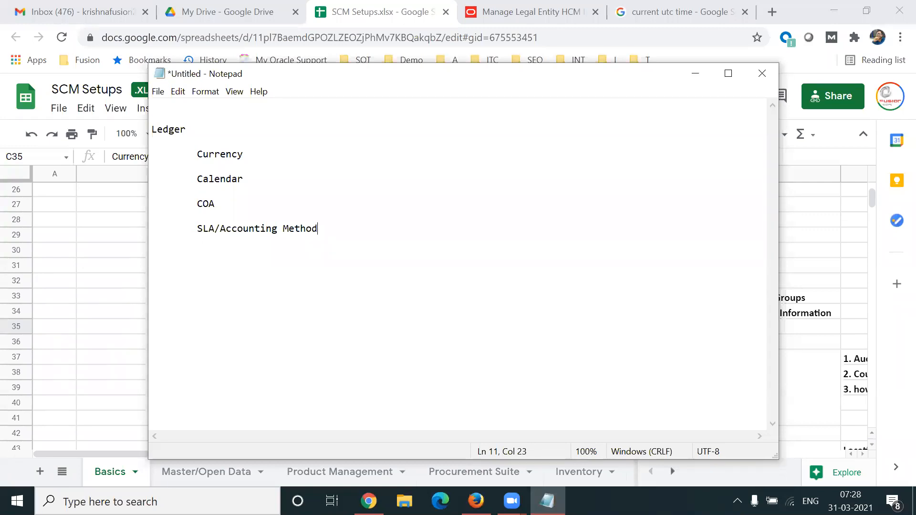
pyautogui.moveTo(196, 153); pyautogui.dragTo(322, 233)
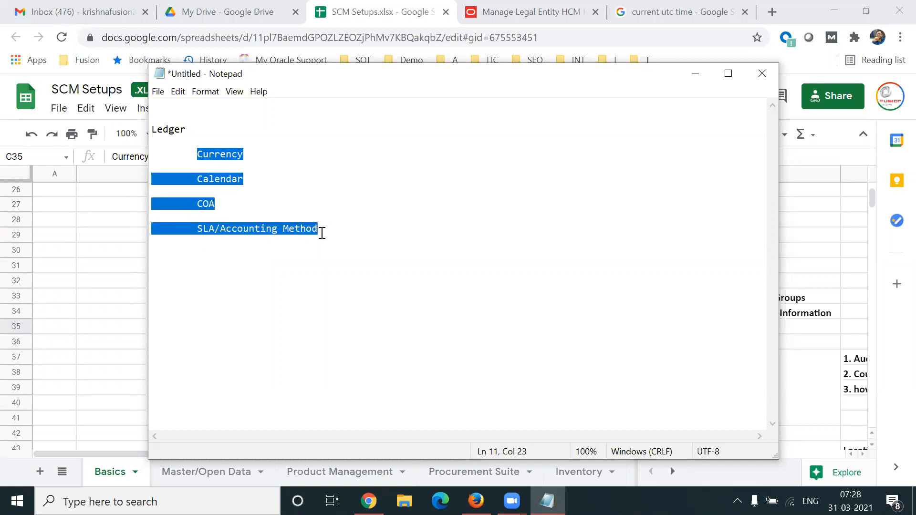
pyautogui.click(278, 171)
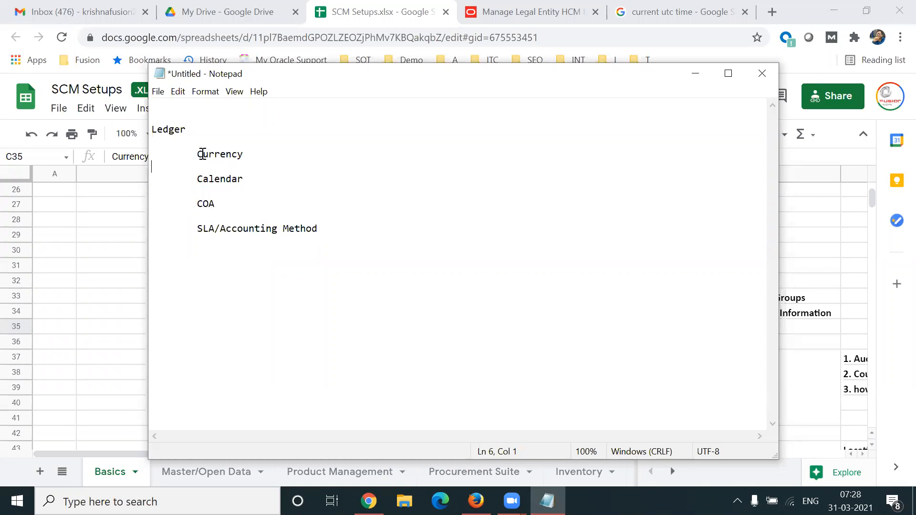
pyautogui.moveTo(197, 154); pyautogui.dragTo(348, 229)
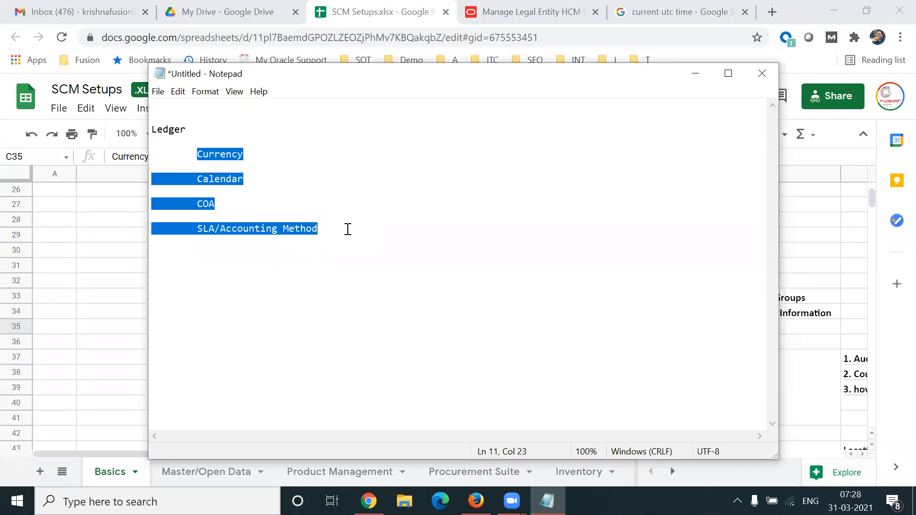
pyautogui.click(190, 131)
pyautogui.moveTo(196, 154); pyautogui.dragTo(261, 152)
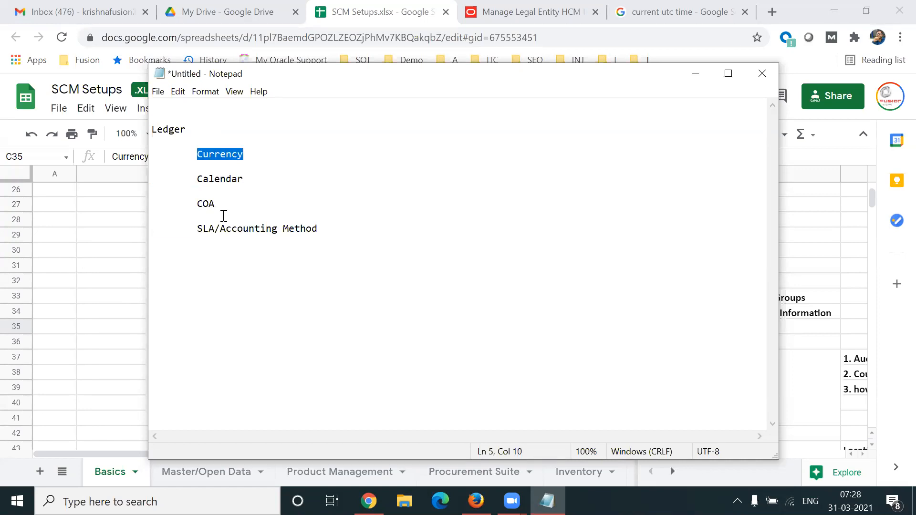
pyautogui.click(95, 300)
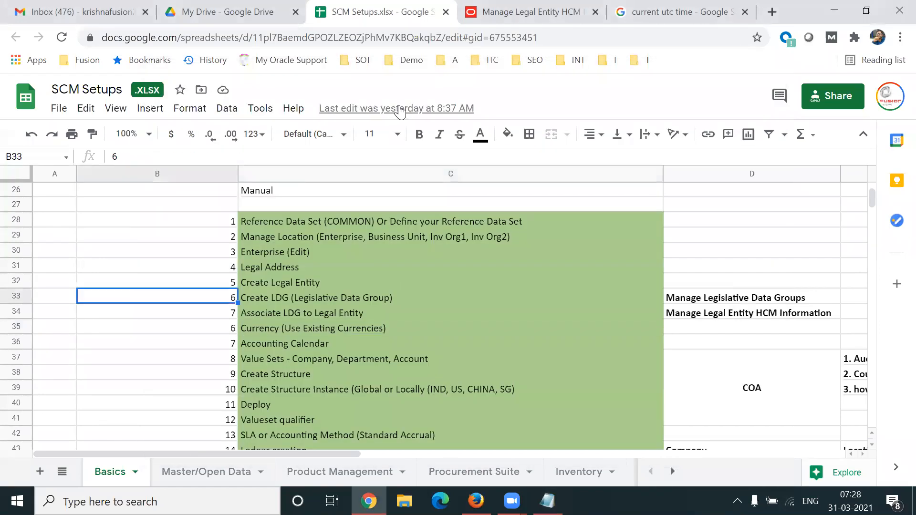
# - Finish and leave the legal entity HCM information task
pyautogui.click(471, 22)
pyautogui.click(855, 153)
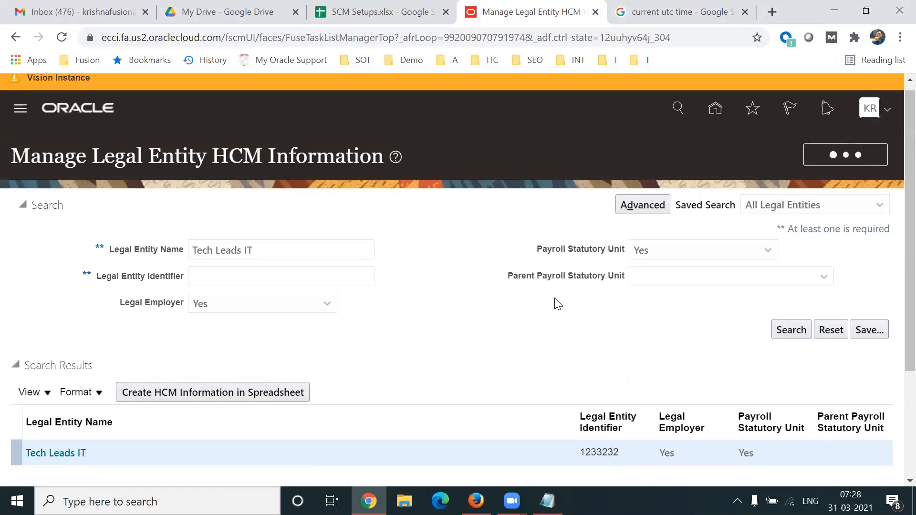
pyautogui.click(881, 144)
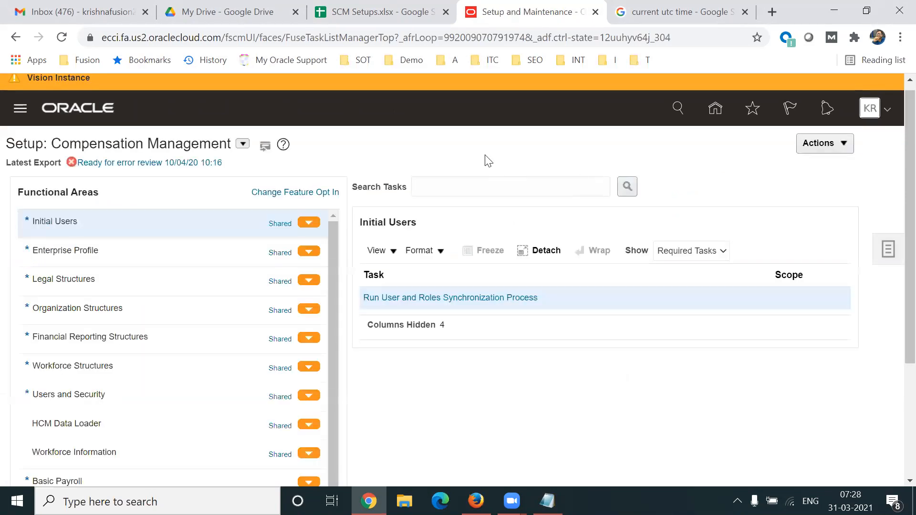
# - Switch the setup offering to Financials and open Manage Currencies under Financial Reporting Structures
pyautogui.click(244, 144)
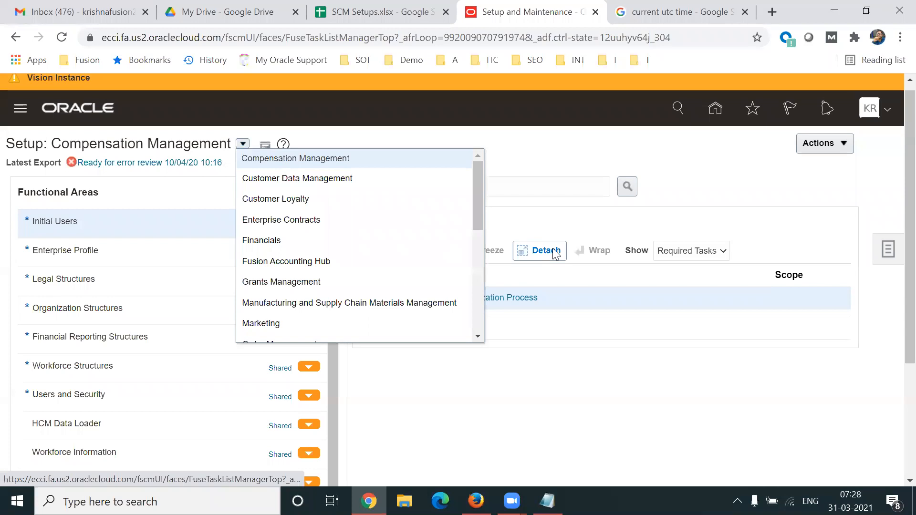
pyautogui.click(283, 242)
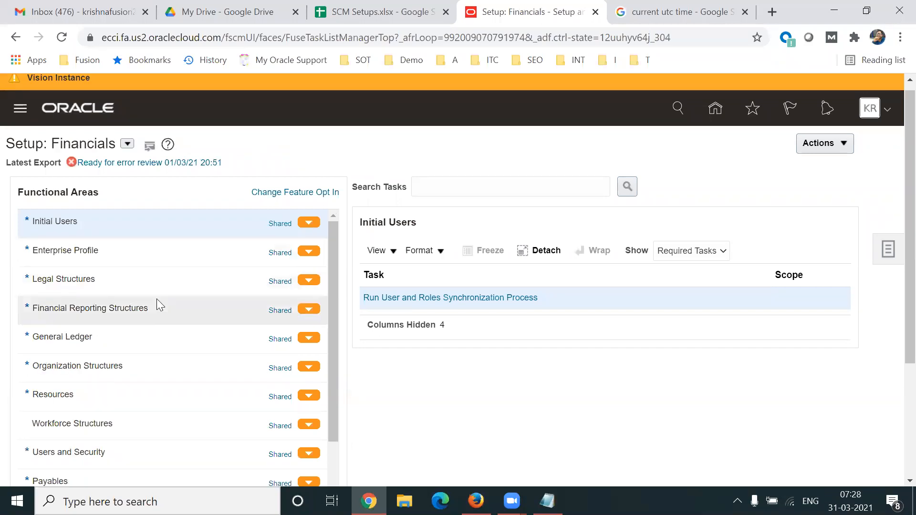
pyautogui.click(107, 319)
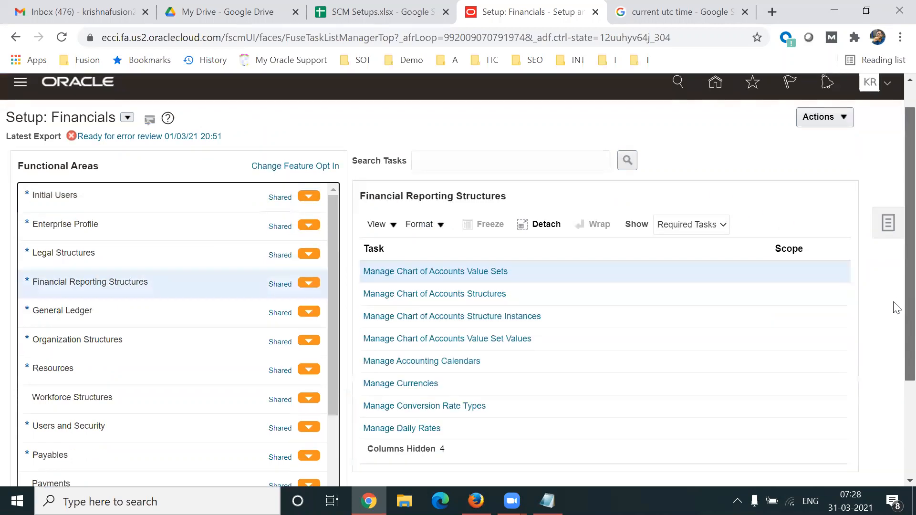
pyautogui.scroll(-1, 894, 306)
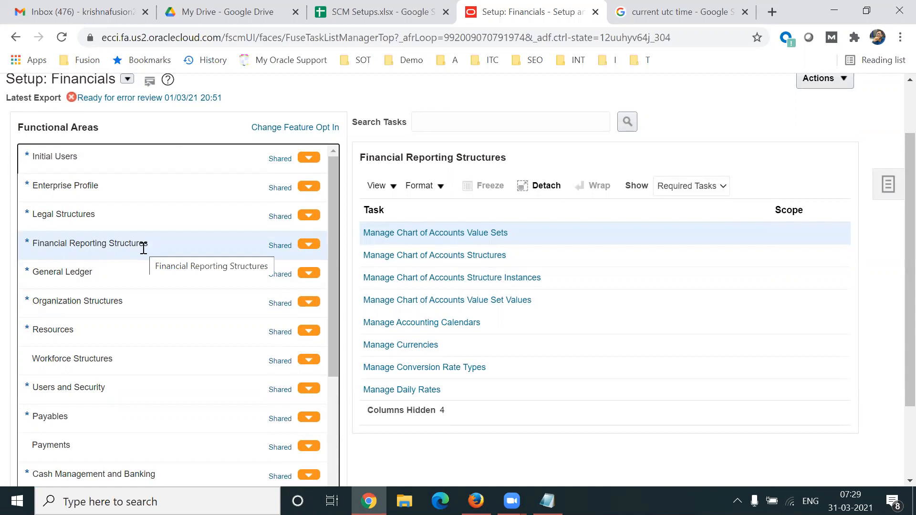
pyautogui.scroll(-1, 897, 375)
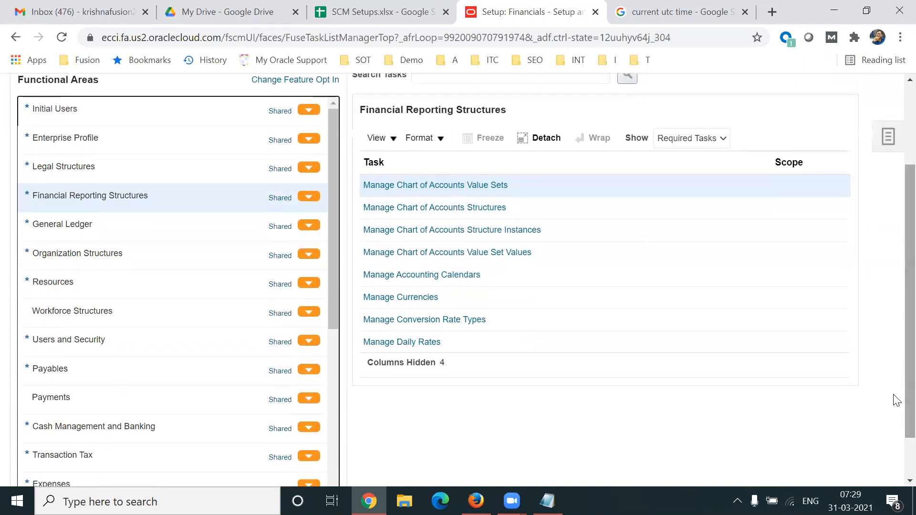
pyautogui.click(397, 300)
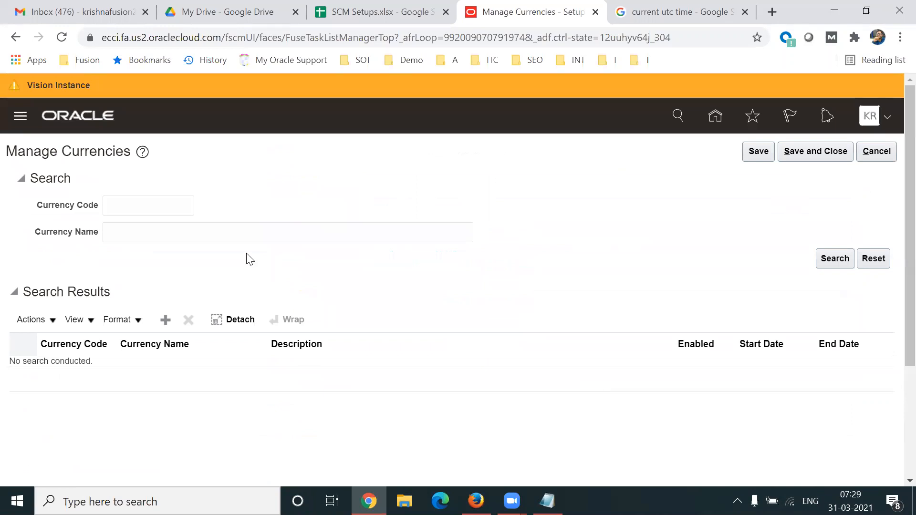
pyautogui.click(158, 210)
# - Search the currency codes INR, USD and GBP, then add a blank new currency row
pyautogui.write('INR')
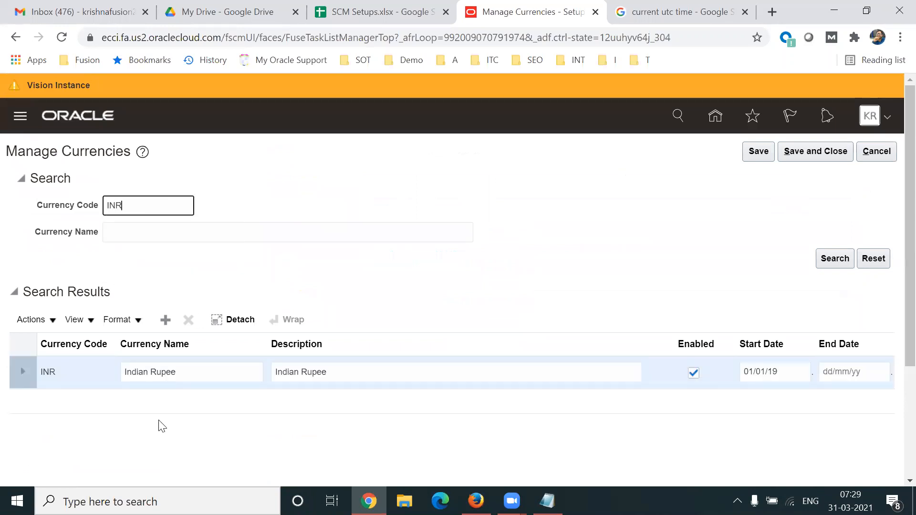
pyautogui.doubleClick(136, 202)
pyautogui.write('USD')
pyautogui.press('Return')
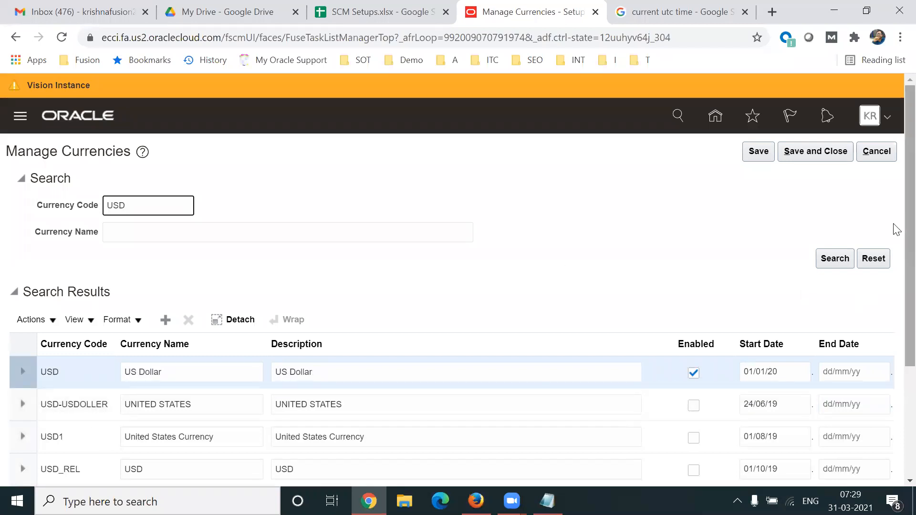
pyautogui.scroll(-1, 895, 232)
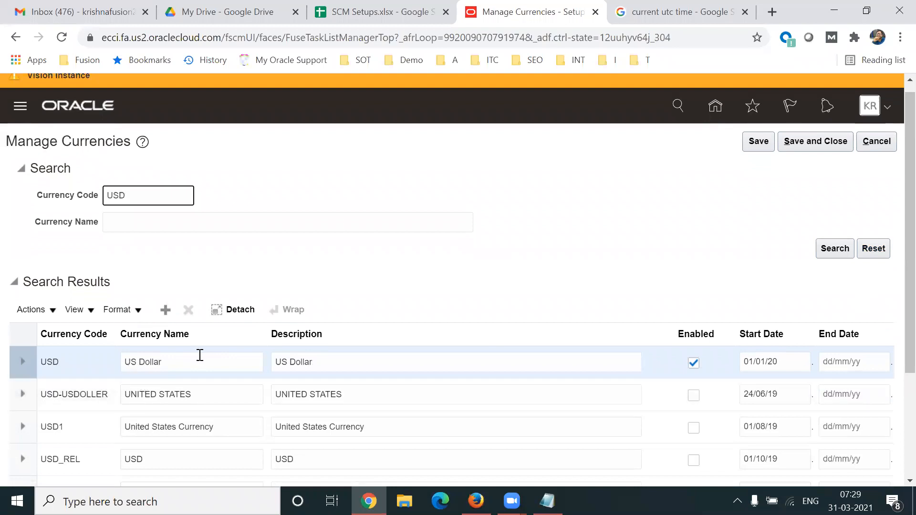
pyautogui.doubleClick(142, 190)
pyautogui.write('GBP')
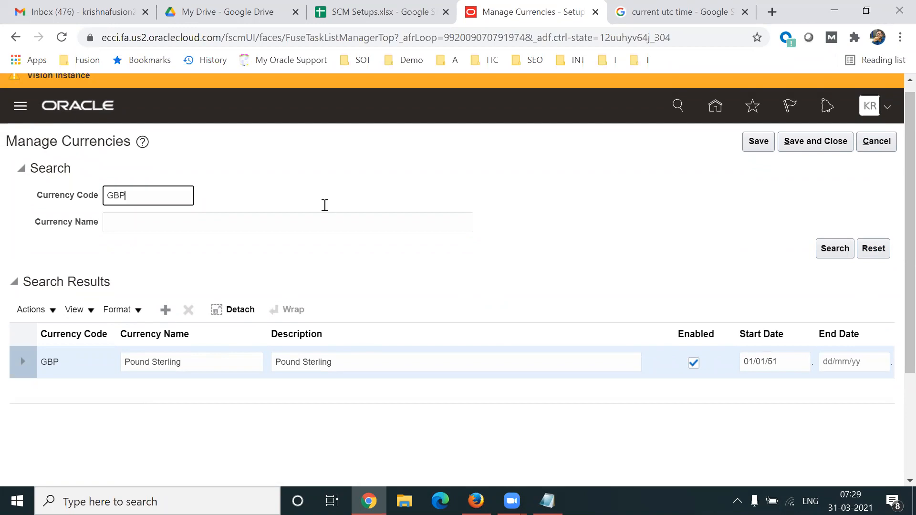
pyautogui.click(166, 311)
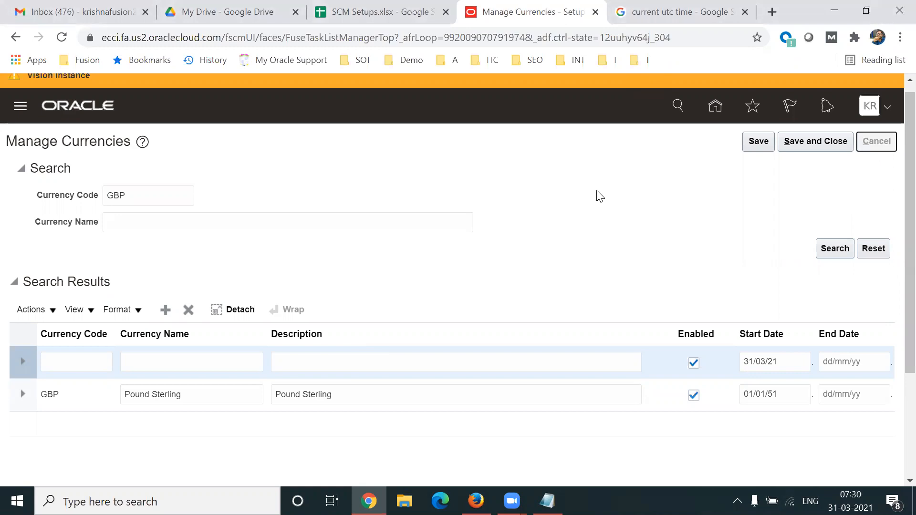
pyautogui.scroll(-1, 897, 329)
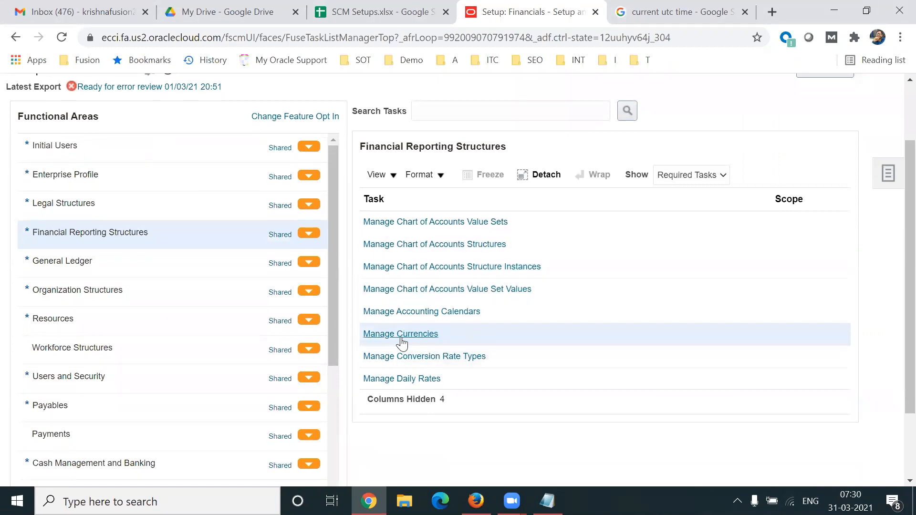
# - Open Manage Conversion Rate Types from the Financial Reporting Structures tasks
pyautogui.click(510, 361)
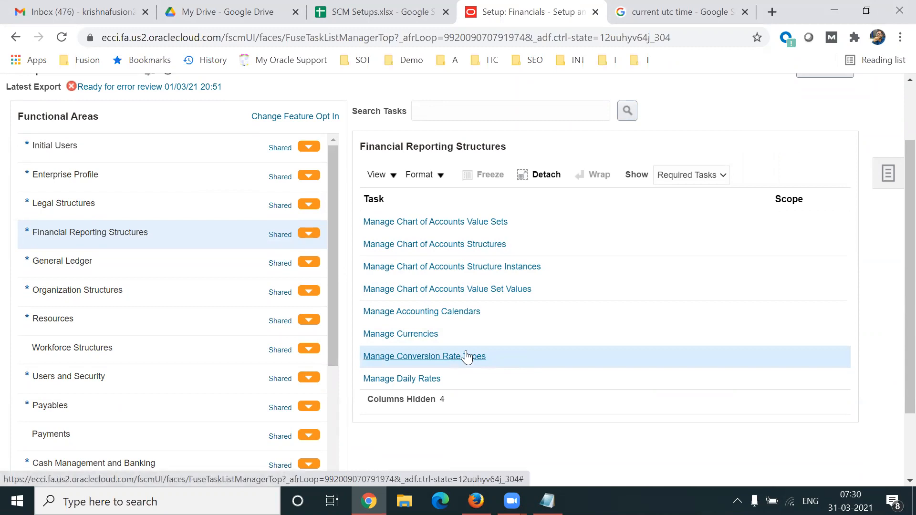
pyautogui.click(488, 336)
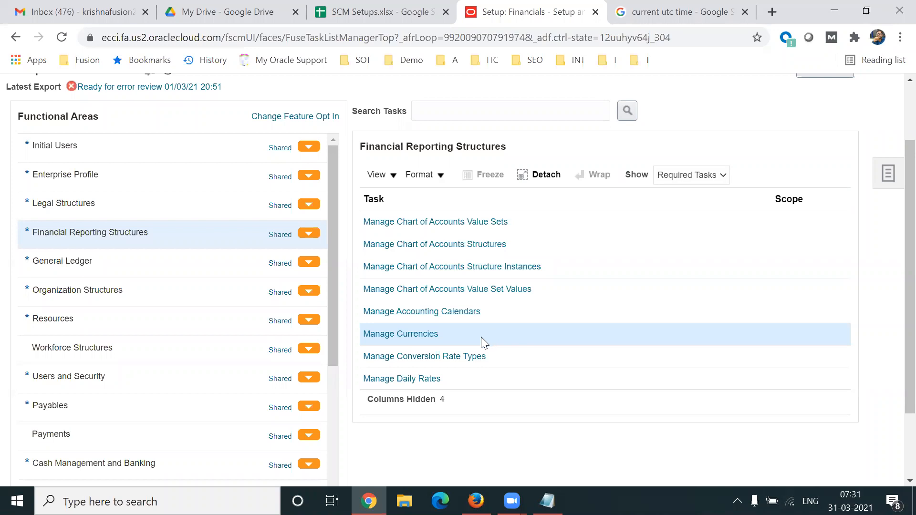
pyautogui.click(500, 358)
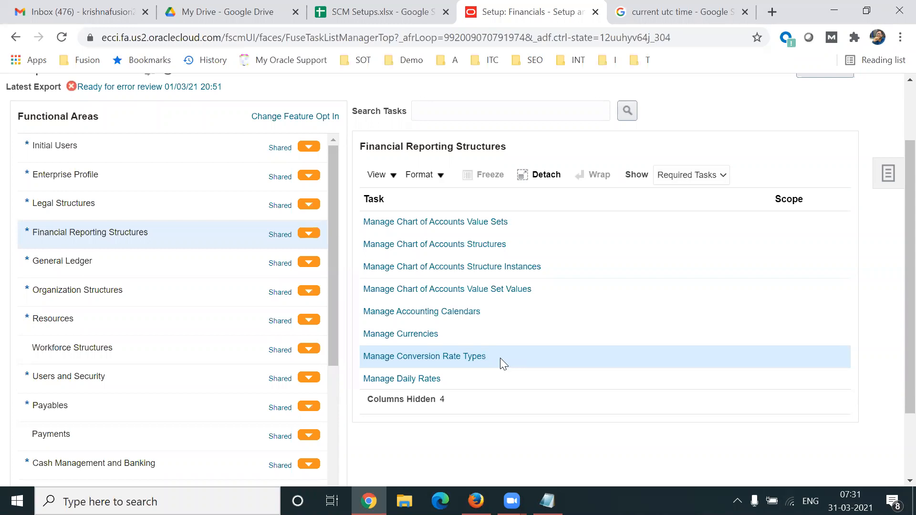
pyautogui.click(439, 357)
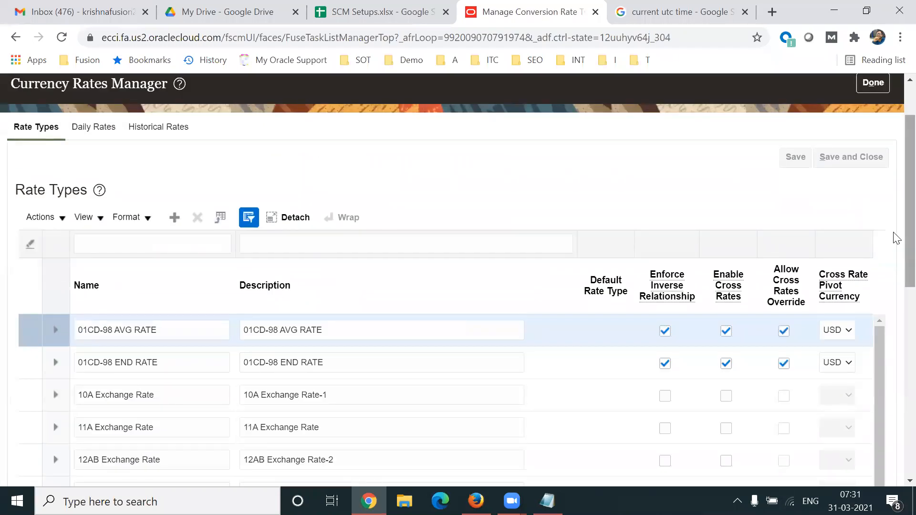
# - Filter rate types by the name 'Corpo' and select the Corporate row
pyautogui.scroll(-3, 897, 212)
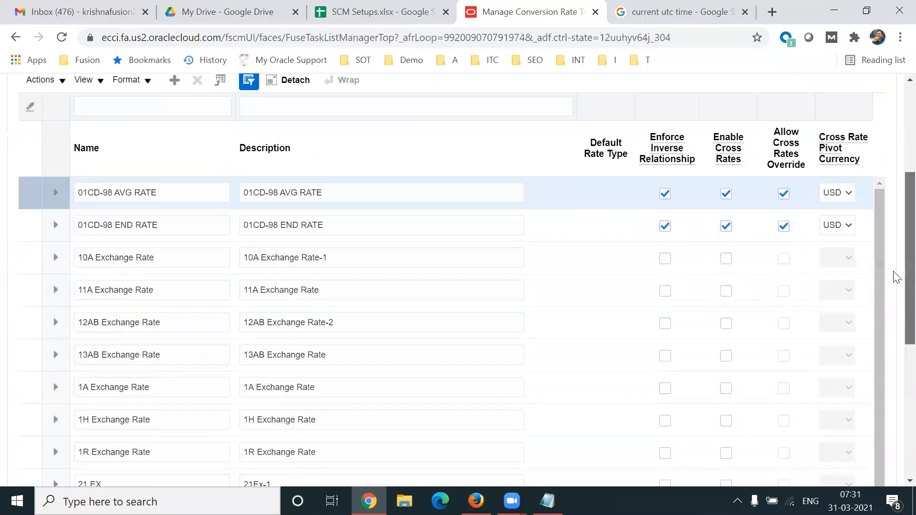
pyautogui.scroll(3, 892, 220)
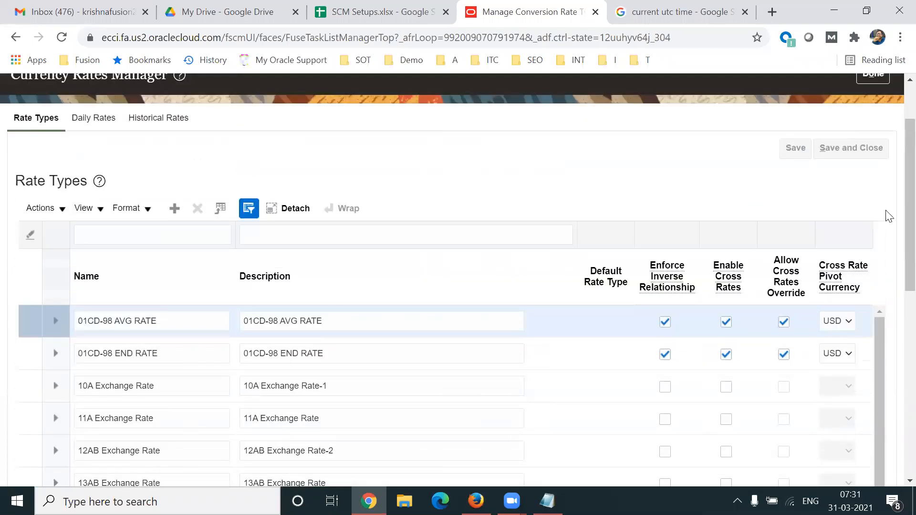
pyautogui.click(137, 236)
pyautogui.write('Corpo')
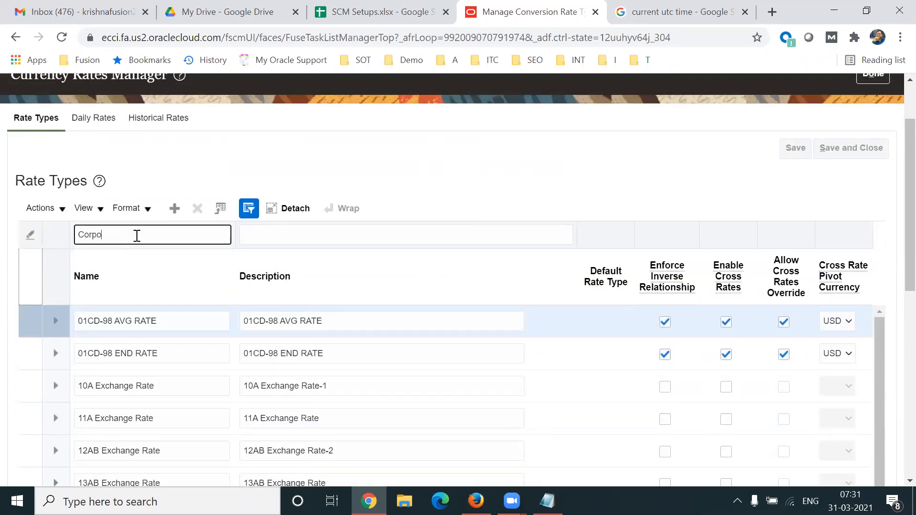
pyautogui.press('Return')
pyautogui.click(168, 319)
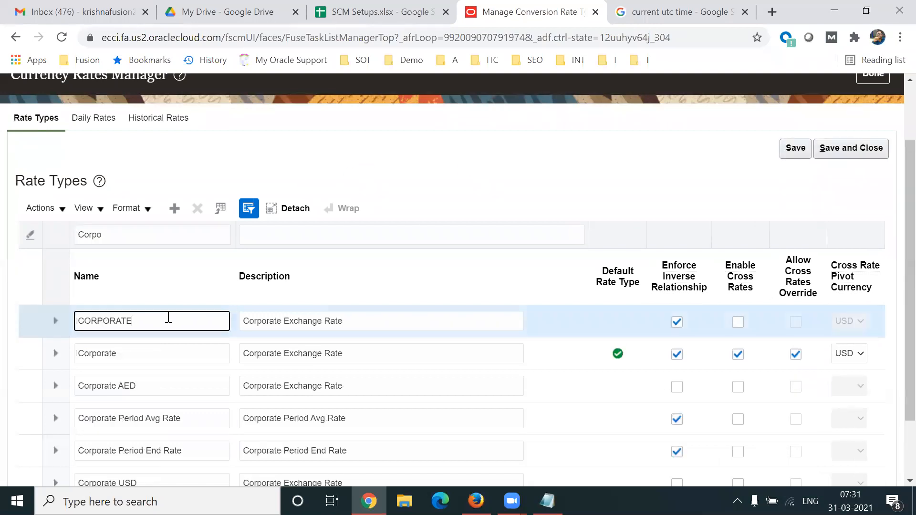
pyautogui.click(146, 351)
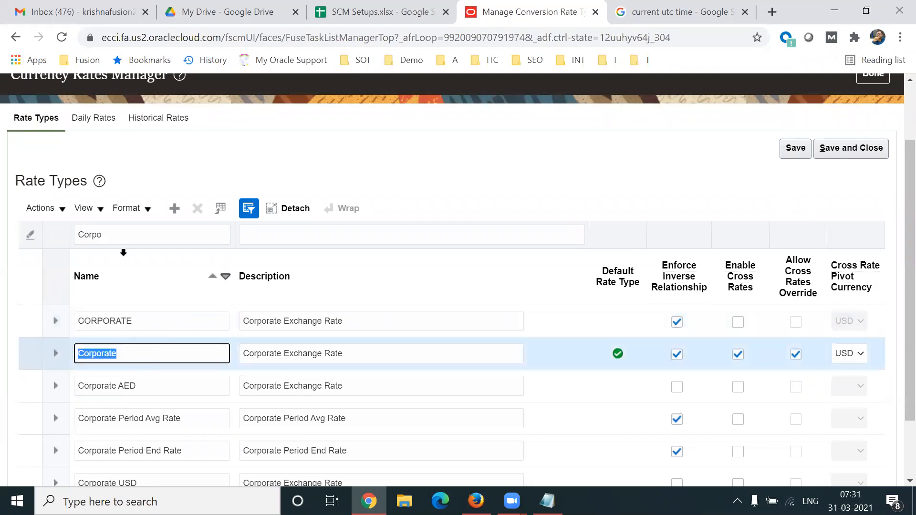
# - Check the Corporate rate type's record history in About This Record, then close it
pyautogui.click(96, 209)
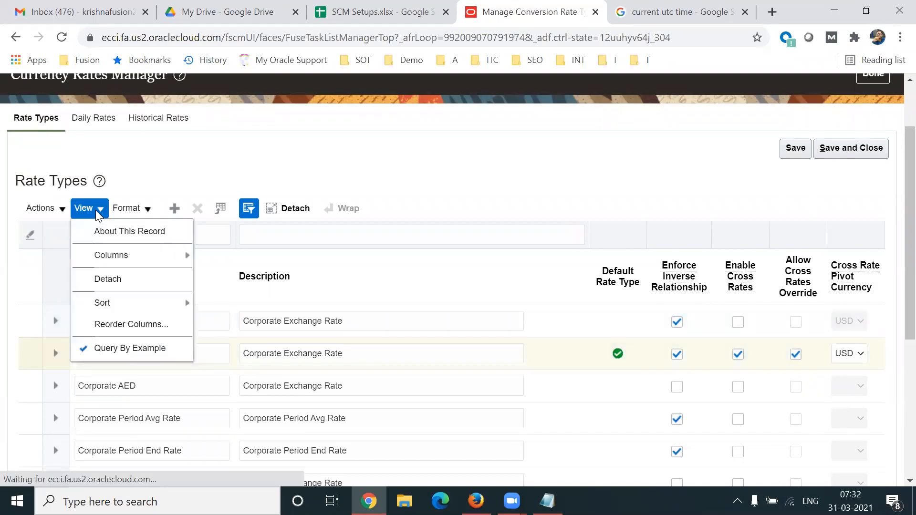
pyautogui.click(122, 234)
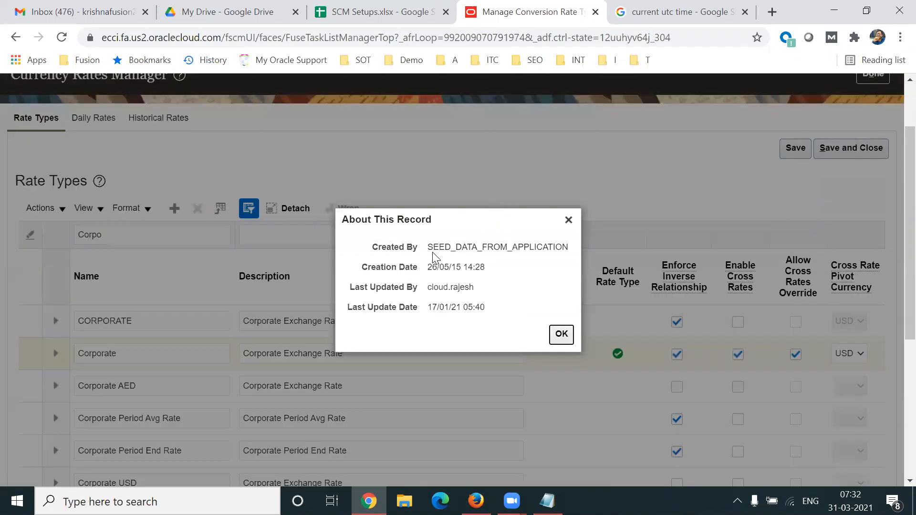
pyautogui.moveTo(429, 247); pyautogui.dragTo(522, 246)
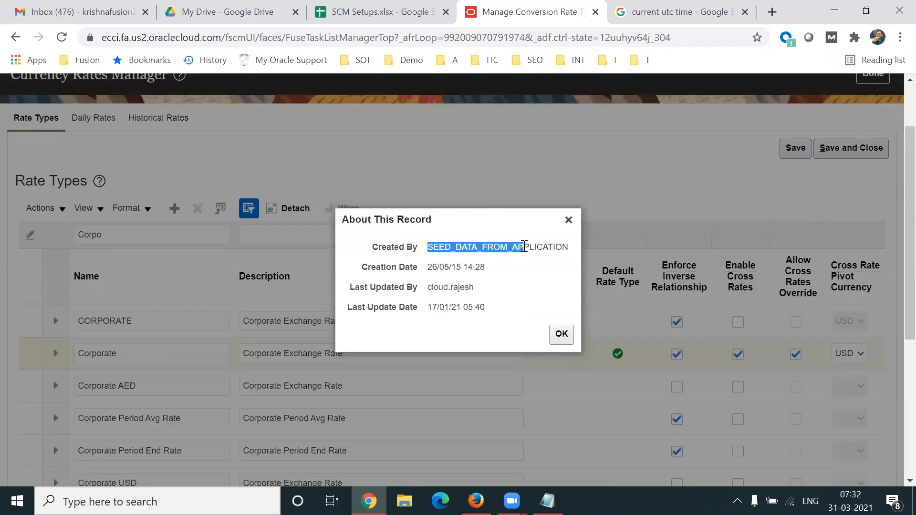
pyautogui.click(569, 220)
# - Highlight the Corporate rate type name while reviewing it
pyautogui.doubleClick(162, 353)
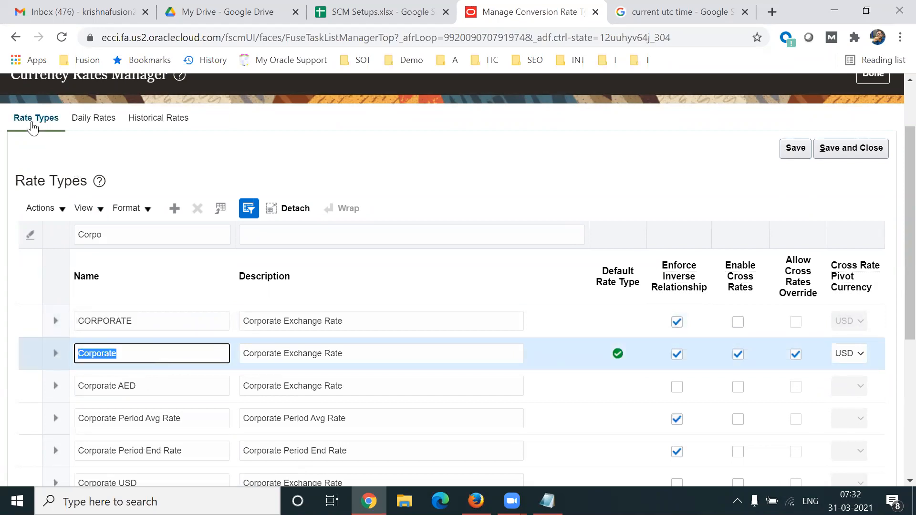
pyautogui.doubleClick(127, 356)
pyautogui.click(138, 355)
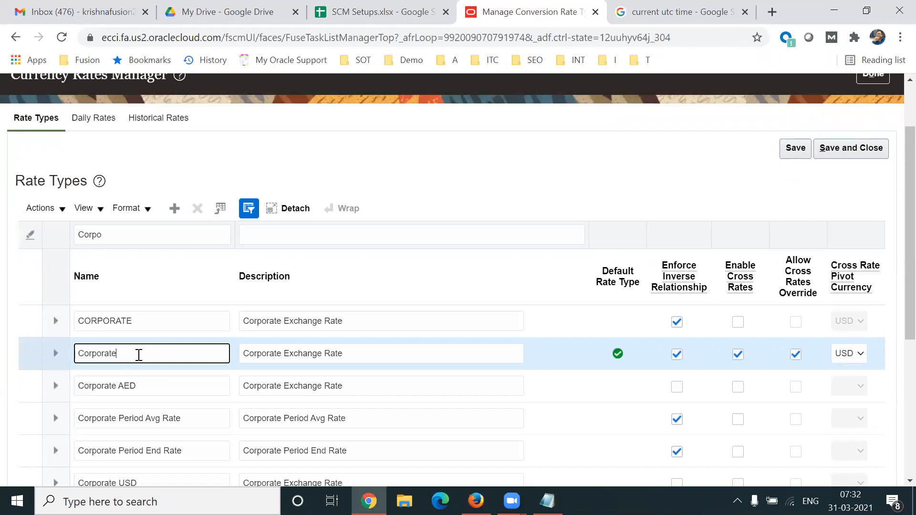
pyautogui.doubleClick(138, 356)
pyautogui.doubleClick(139, 355)
pyautogui.doubleClick(139, 355)
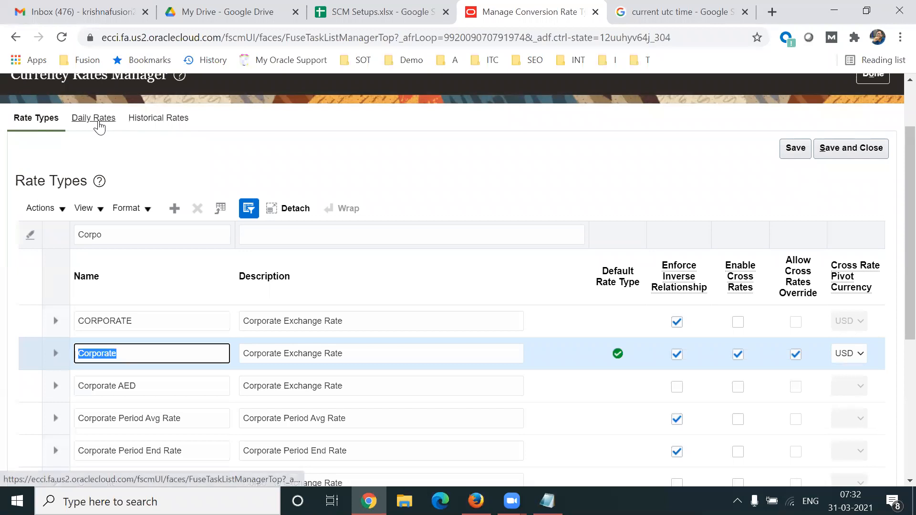
pyautogui.scroll(2, 895, 222)
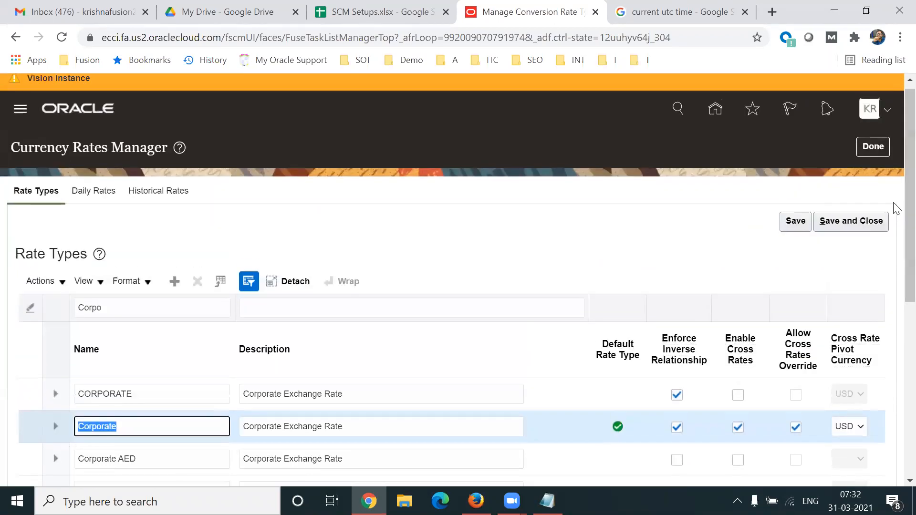
# - On Daily Rates, search conversion rates from USD to INR
pyautogui.click(93, 191)
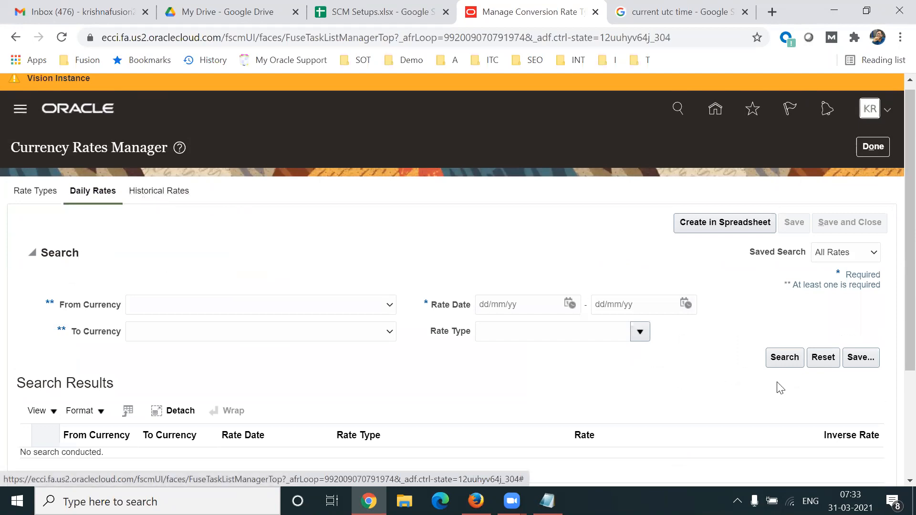
pyautogui.scroll(-1, 897, 272)
pyautogui.click(208, 244)
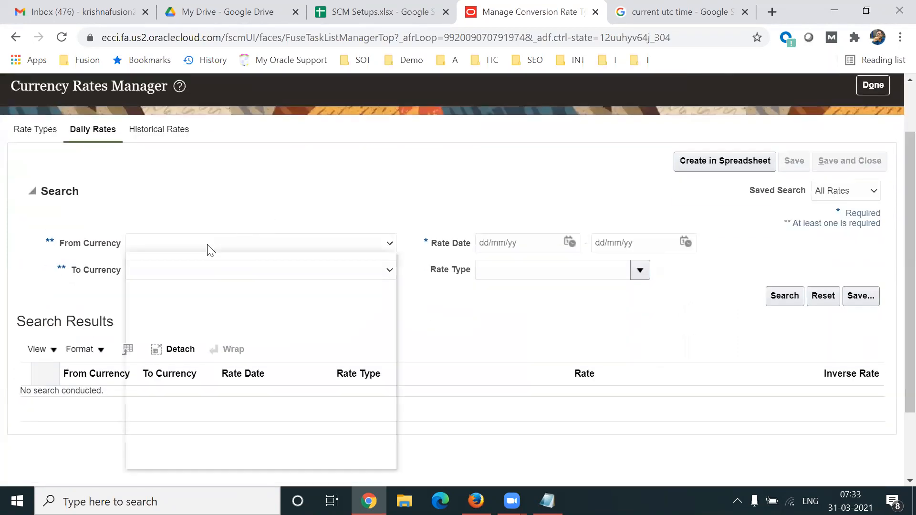
pyautogui.click(191, 261)
pyautogui.click(184, 249)
pyautogui.click(176, 268)
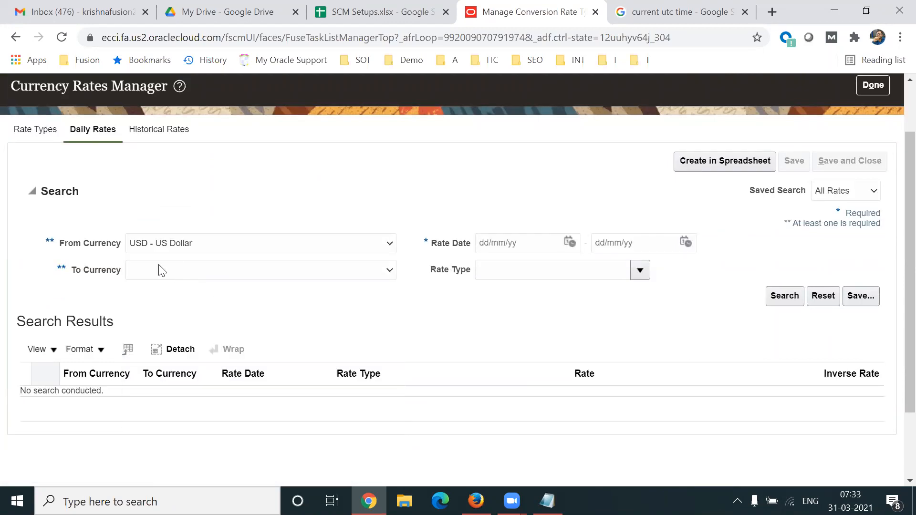
pyautogui.click(236, 278)
pyautogui.press('i')
pyautogui.press('Return')
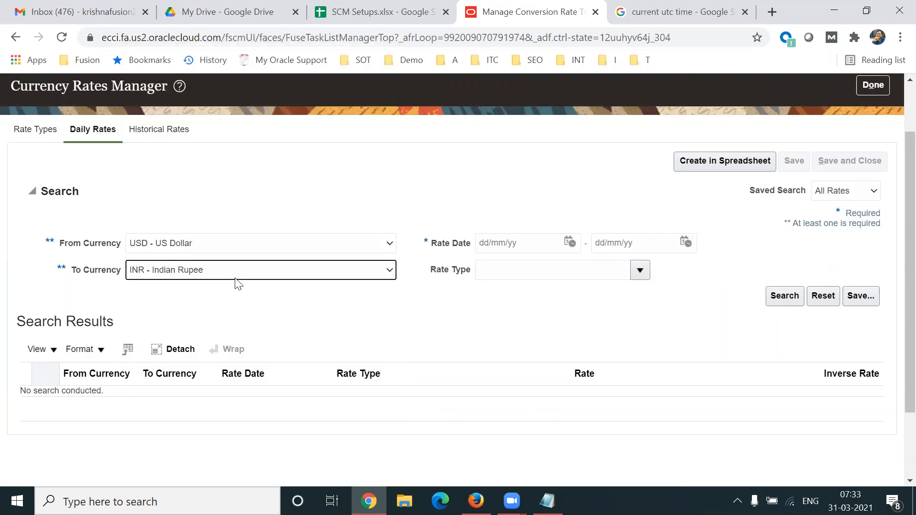
pyautogui.click(783, 296)
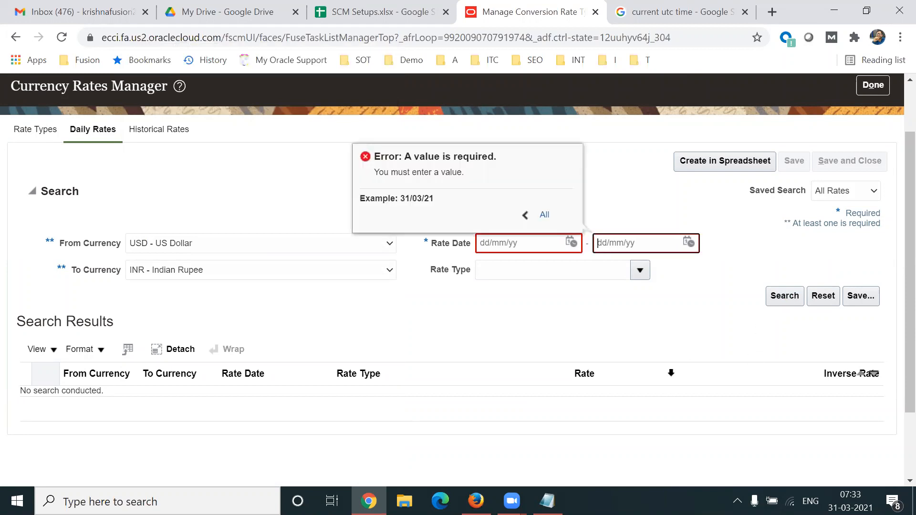
# - Limit the USD-to-INR rate search to 01/01/21 through 31/03/21
pyautogui.click(571, 242)
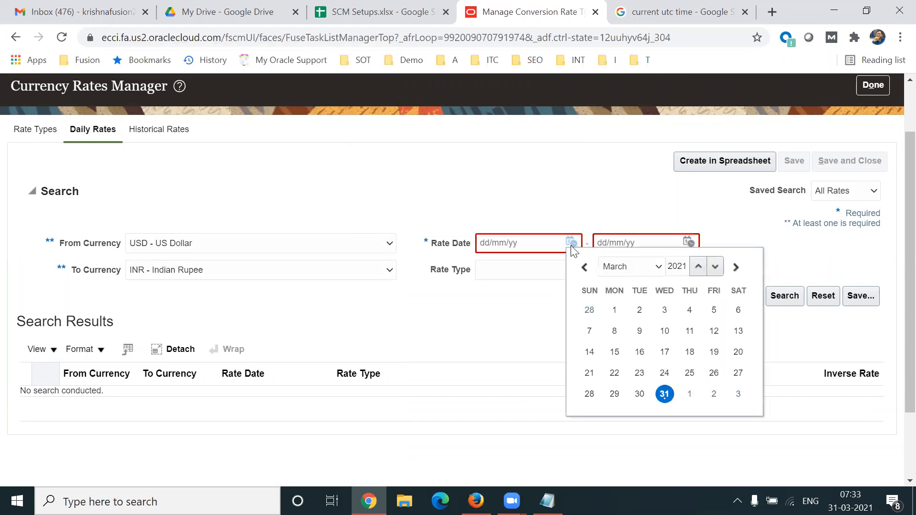
pyautogui.click(634, 273)
pyautogui.click(634, 276)
pyautogui.click(635, 275)
pyautogui.click(630, 281)
pyautogui.click(714, 310)
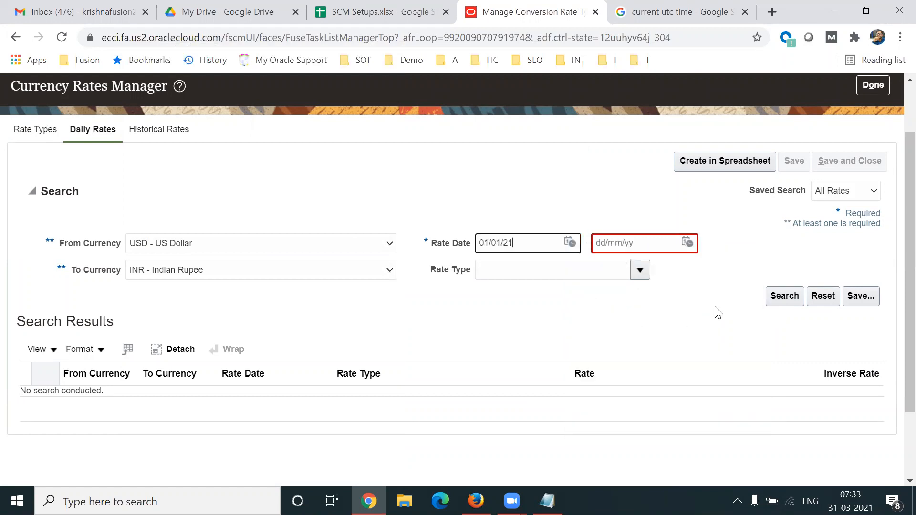
pyautogui.click(687, 242)
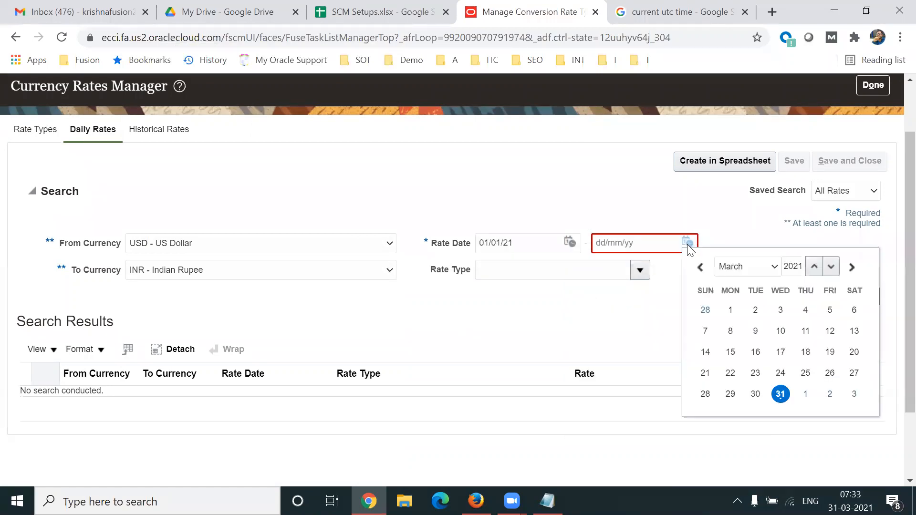
pyautogui.click(781, 395)
pyautogui.click(782, 296)
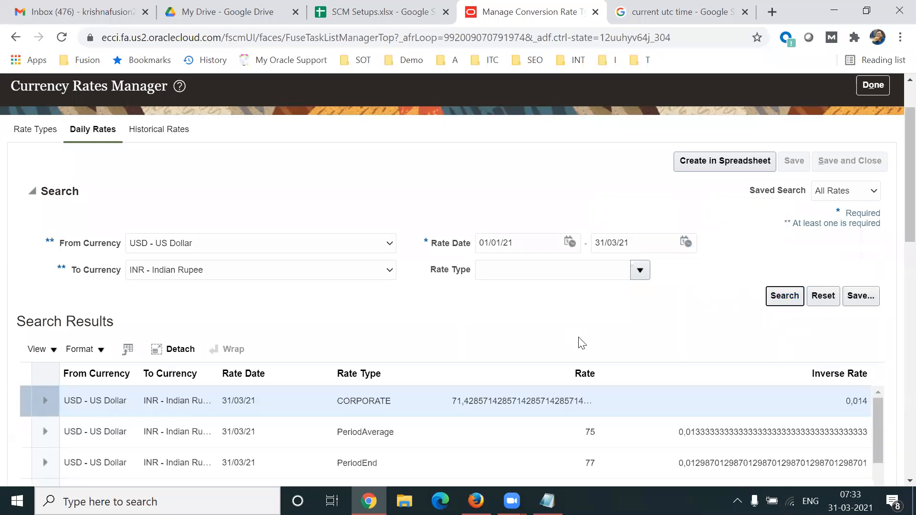
pyautogui.scroll(-8, 897, 321)
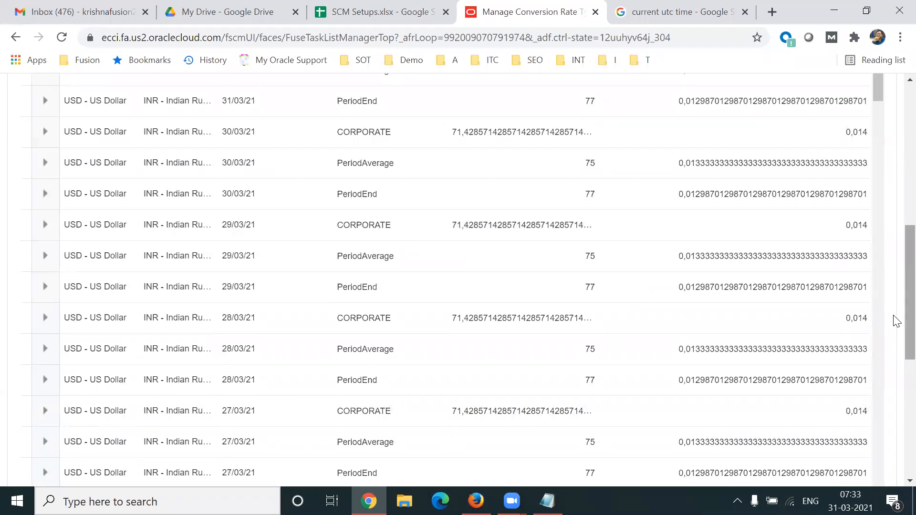
pyautogui.scroll(5, 896, 277)
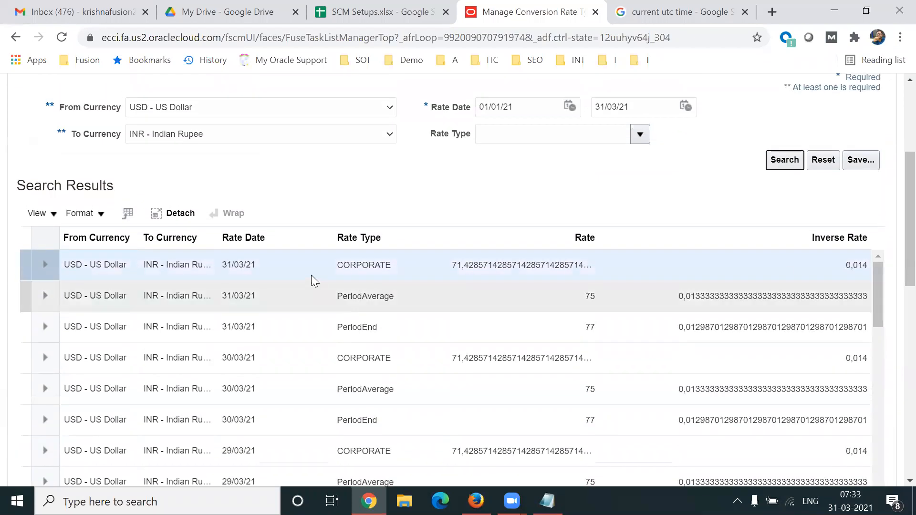
pyautogui.click(530, 266)
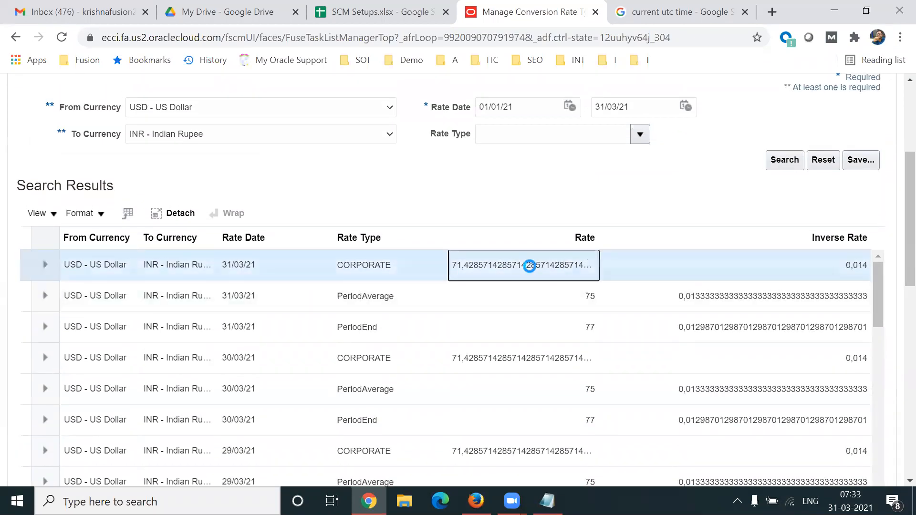
pyautogui.scroll(-3, 540, 263)
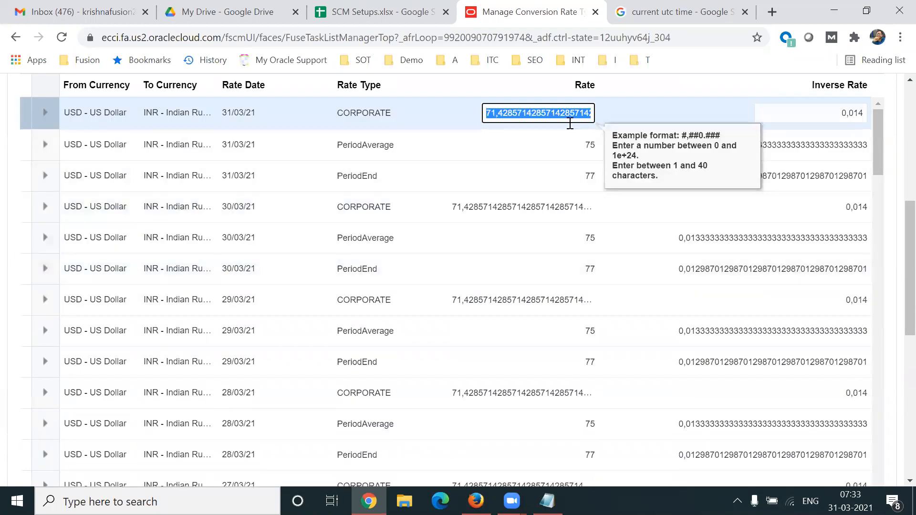
pyautogui.click(359, 116)
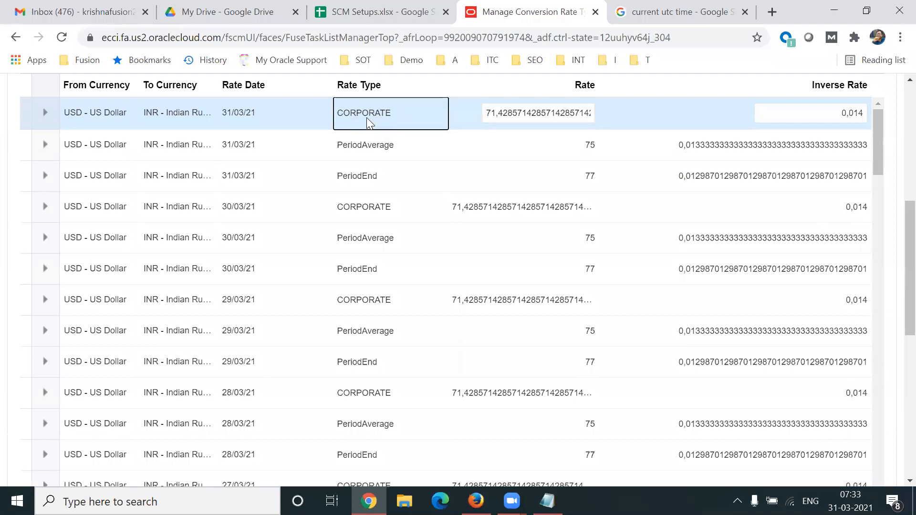
pyautogui.click(530, 114)
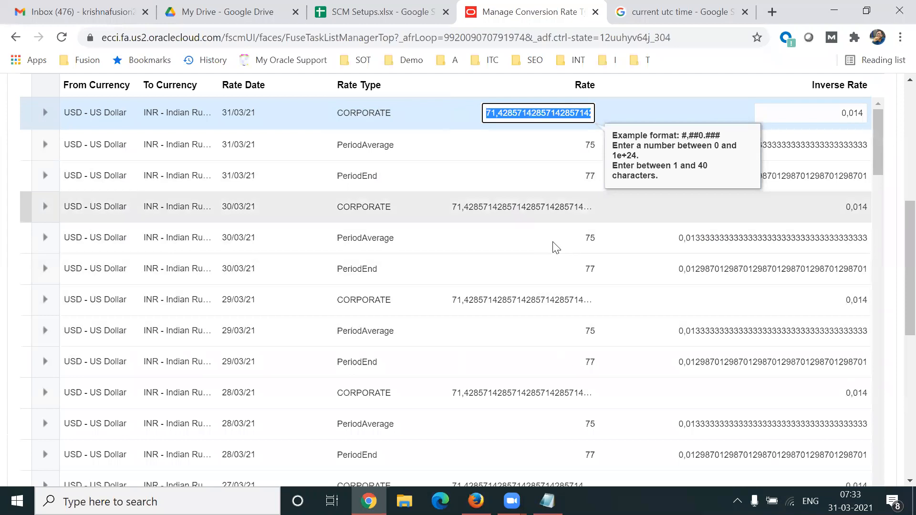
pyautogui.scroll(5, 896, 297)
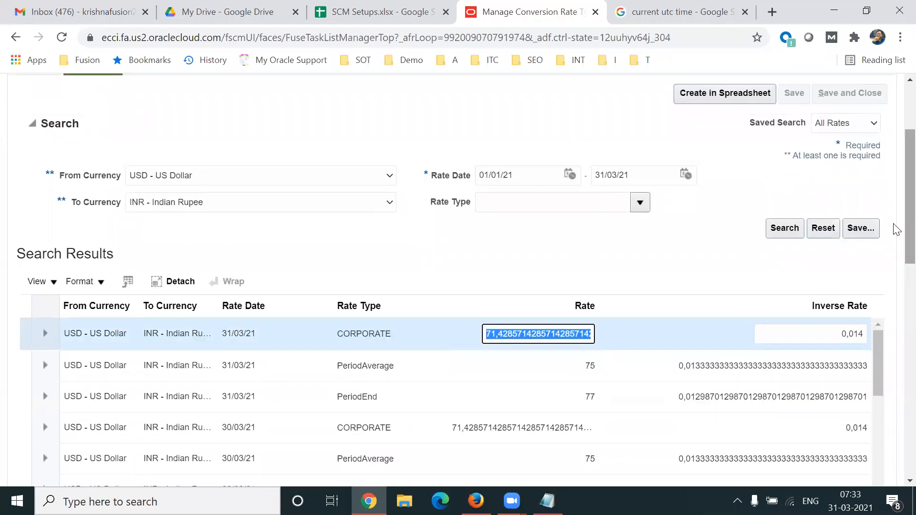
pyautogui.scroll(2, 897, 229)
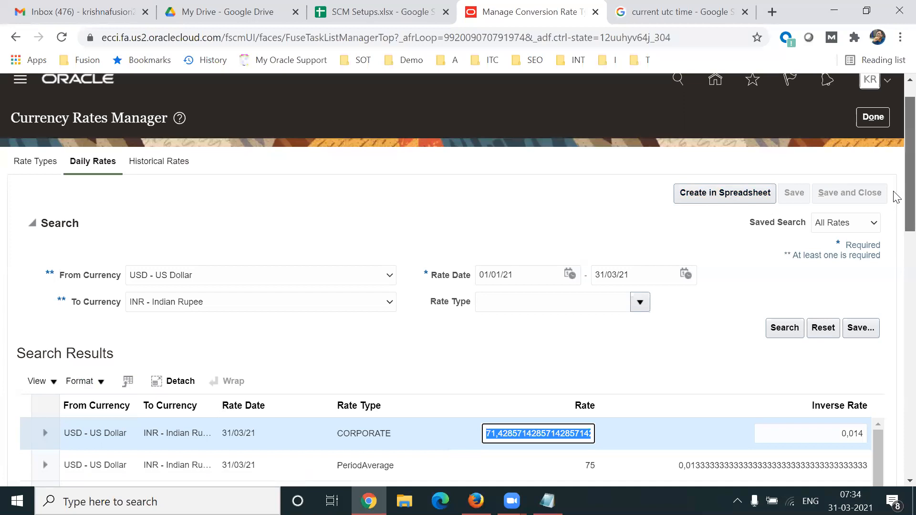
pyautogui.scroll(1, 692, 201)
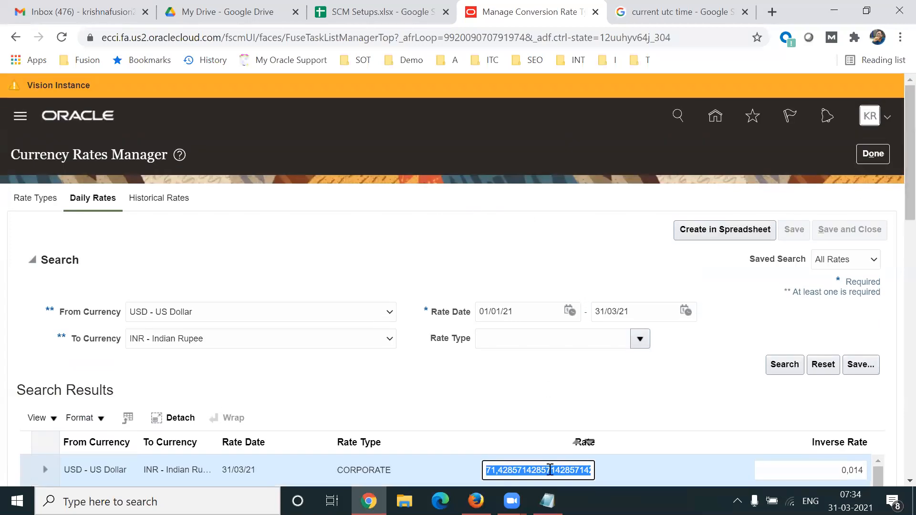
pyautogui.click(547, 501)
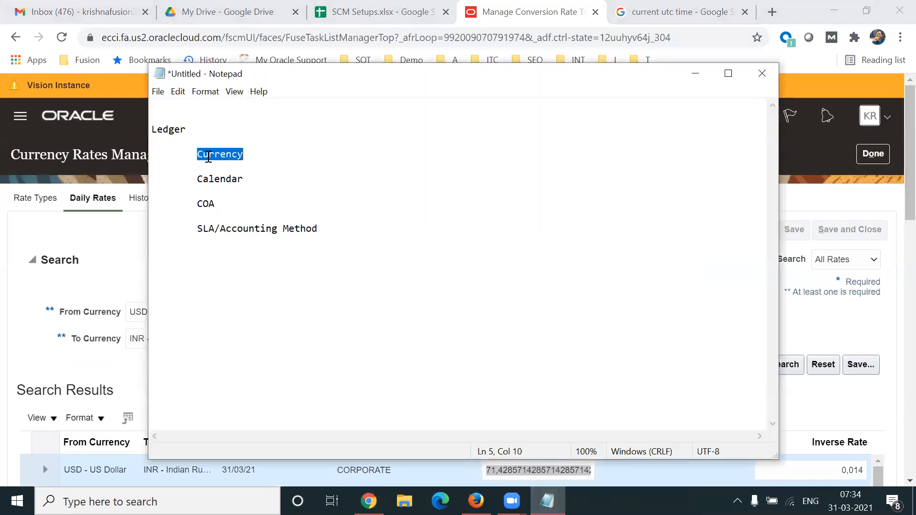
# - Add a 'Conversion Rates : Monthly' line under Currency in the notes
pyautogui.click(287, 157)
pyautogui.press('Return')
pyautogui.write('Conversion Rates ')
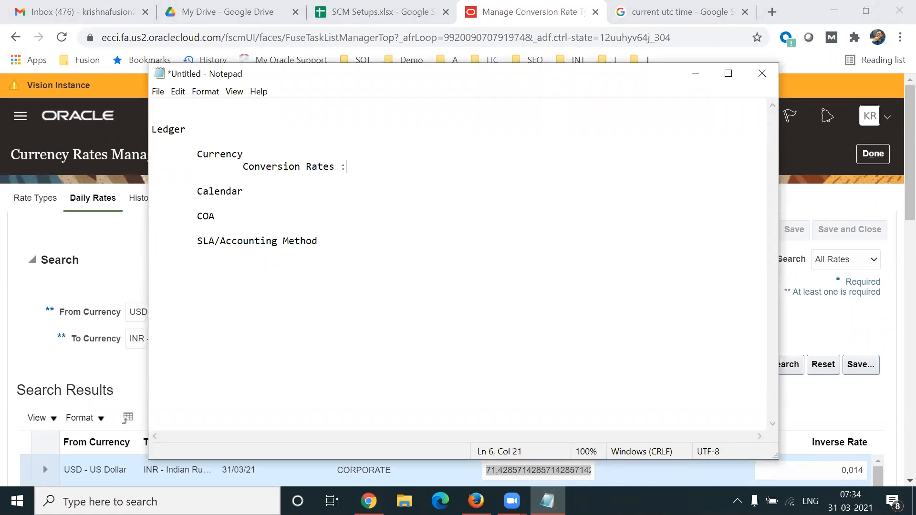
pyautogui.write(': Monthly')
pyautogui.moveTo(306, 166); pyautogui.dragTo(334, 166)
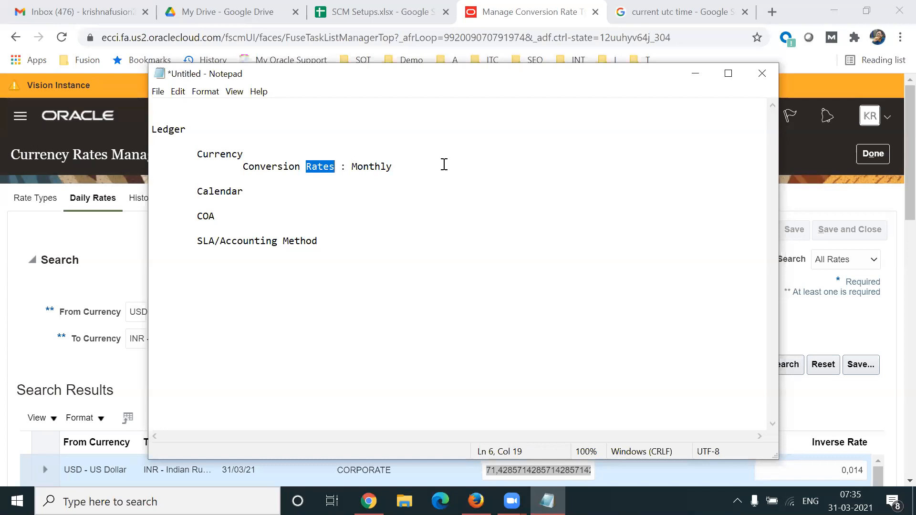
# - Select the Calendar heading in the notes, then return to the Oracle rates page
pyautogui.click(125, 284)
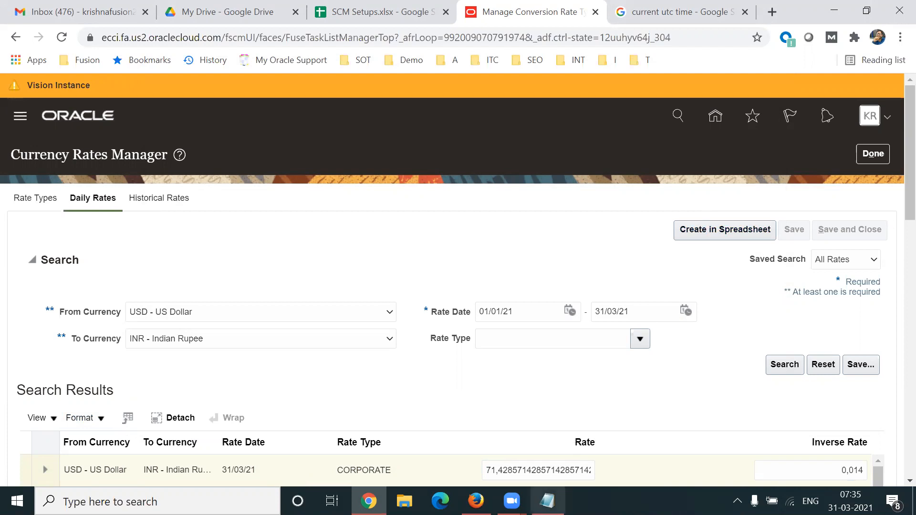
pyautogui.click(547, 501)
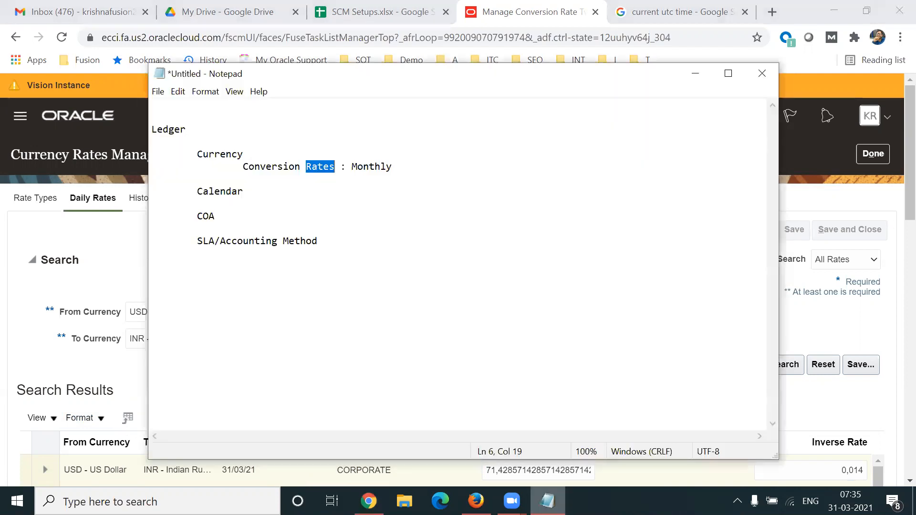
pyautogui.doubleClick(203, 191)
pyautogui.click(824, 202)
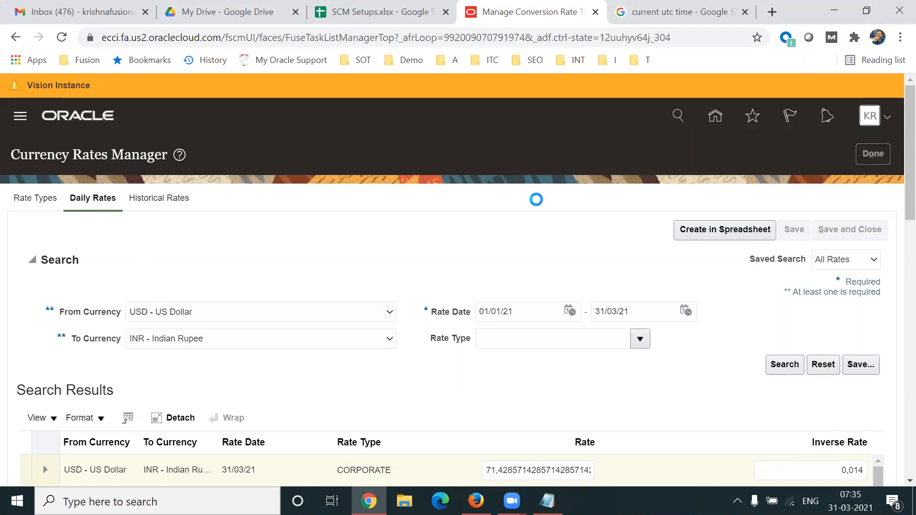
# - Review the Currency notes, then open the Manage Accounting Calendars task
pyautogui.hotkey('alt', 'Tab')
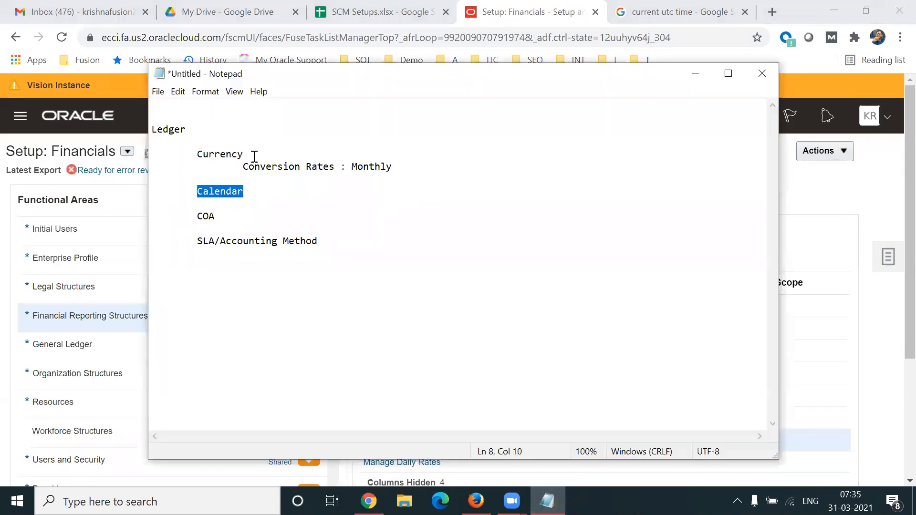
pyautogui.moveTo(201, 154); pyautogui.dragTo(377, 176)
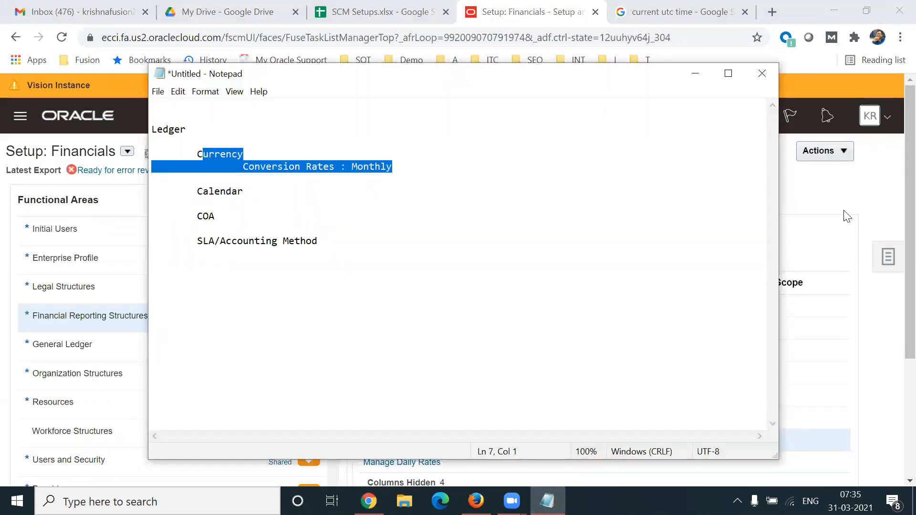
pyautogui.hotkey('alt', 'Tab')
pyautogui.scroll(-2, 893, 244)
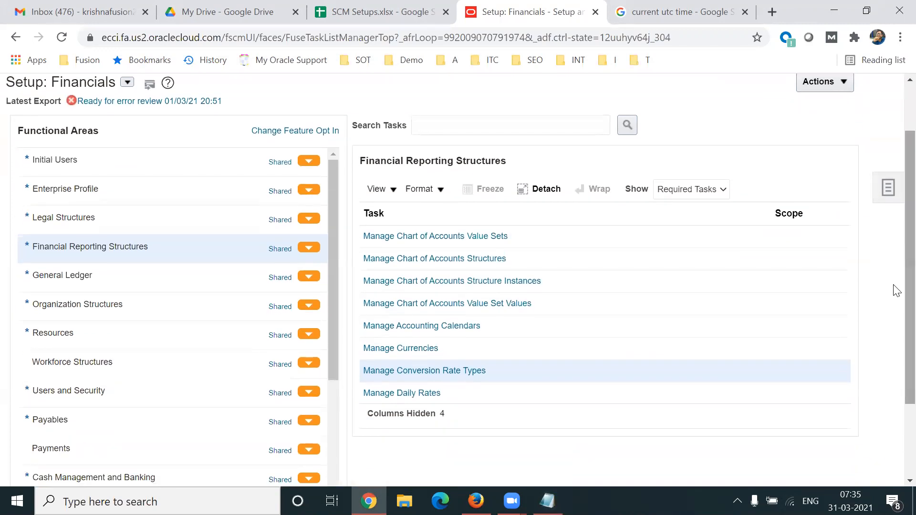
pyautogui.click(425, 328)
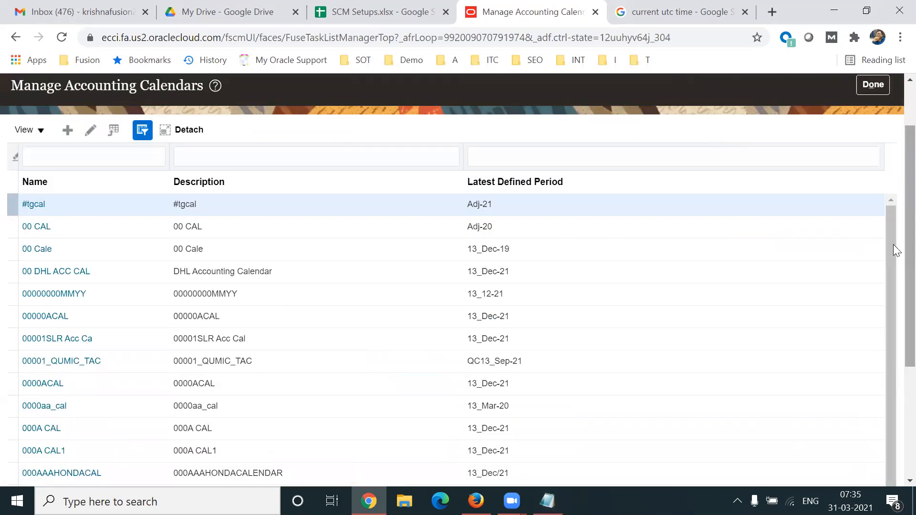
pyautogui.scroll(1, 894, 245)
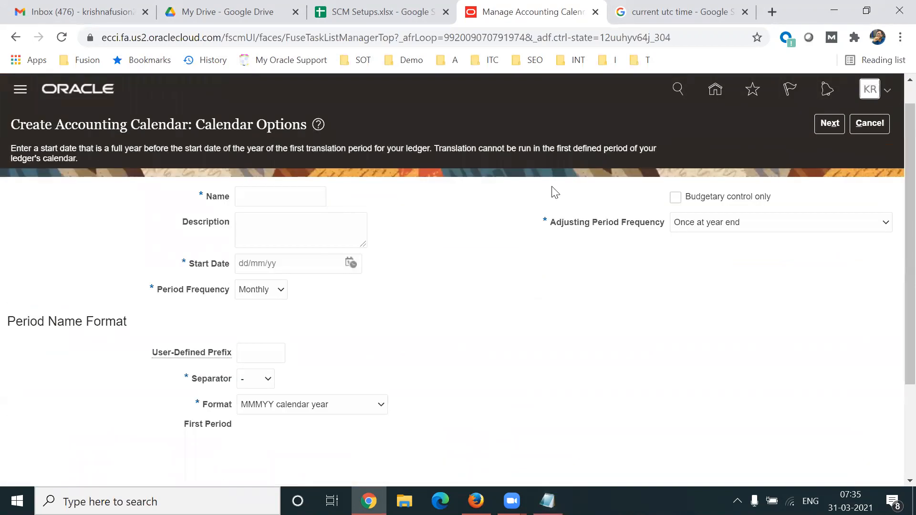
# - Name the new calendar TL Acc Cal and copy the name into Description
pyautogui.click(250, 199)
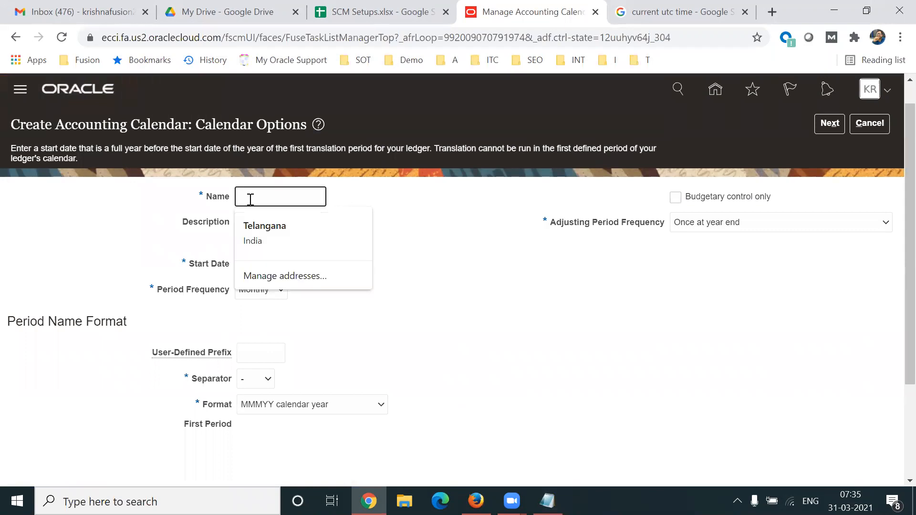
pyautogui.write('TL Acc CAL')
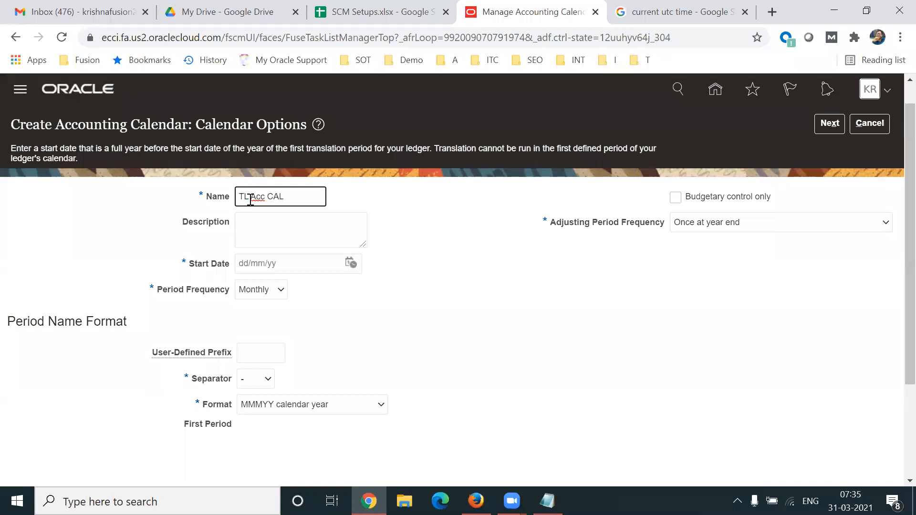
pyautogui.hotkey('ctrl', 'a')
pyautogui.hotkey('ctrl', 'c')
pyautogui.press('Tab')
pyautogui.hotkey('ctrl', 'v')
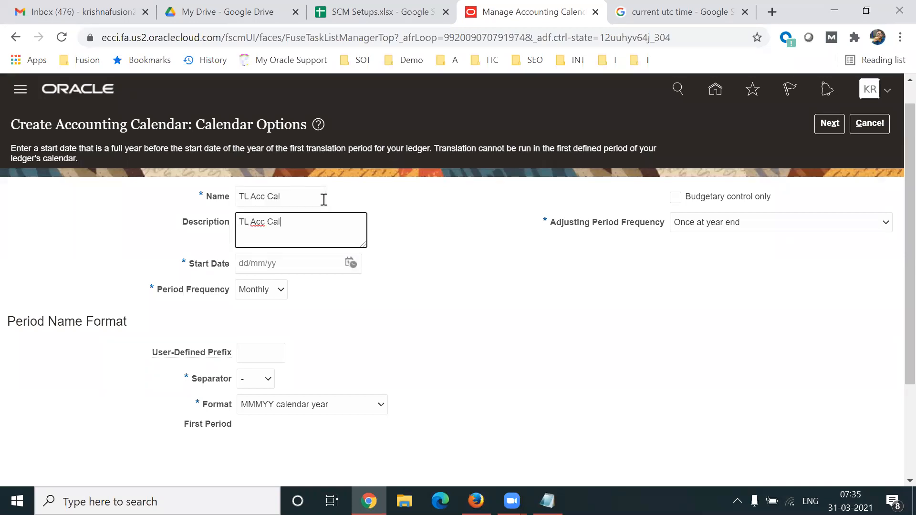
# - Set the calendar start date to 01/01/21
pyautogui.click(353, 264)
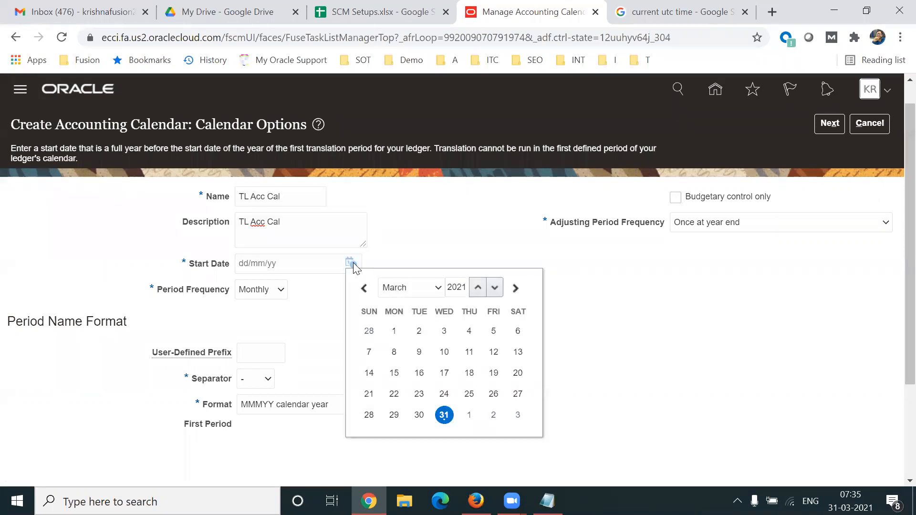
pyautogui.click(436, 289)
pyautogui.click(421, 303)
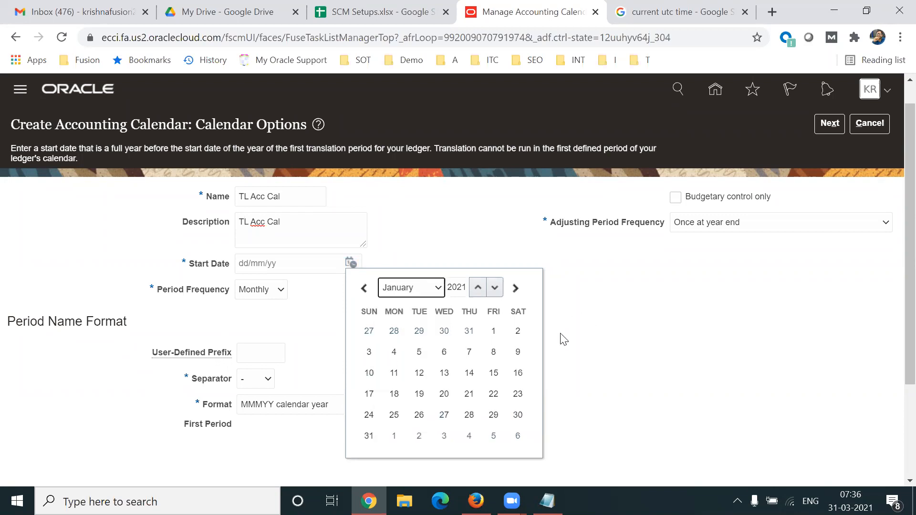
pyautogui.click(494, 330)
pyautogui.click(437, 325)
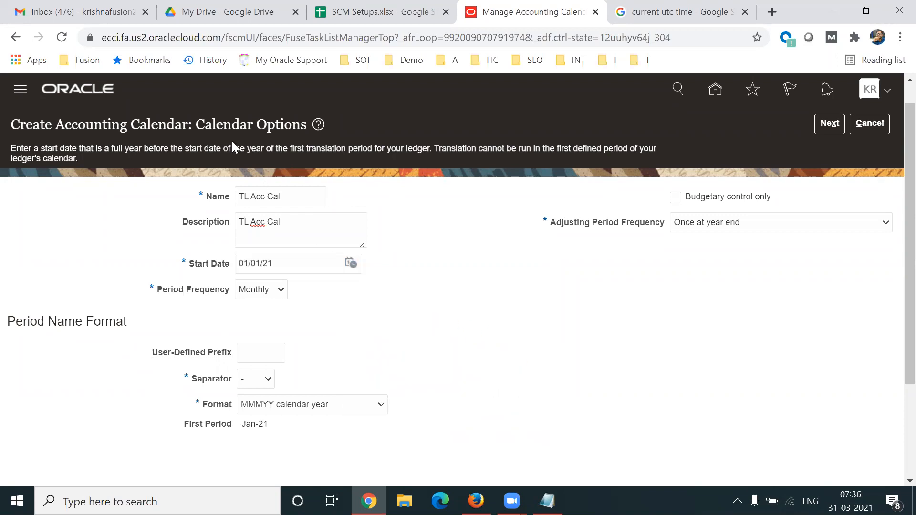
# - Review the start date 01/01/21 and the resulting First Period Jan-21
pyautogui.moveTo(58, 125); pyautogui.dragTo(190, 124)
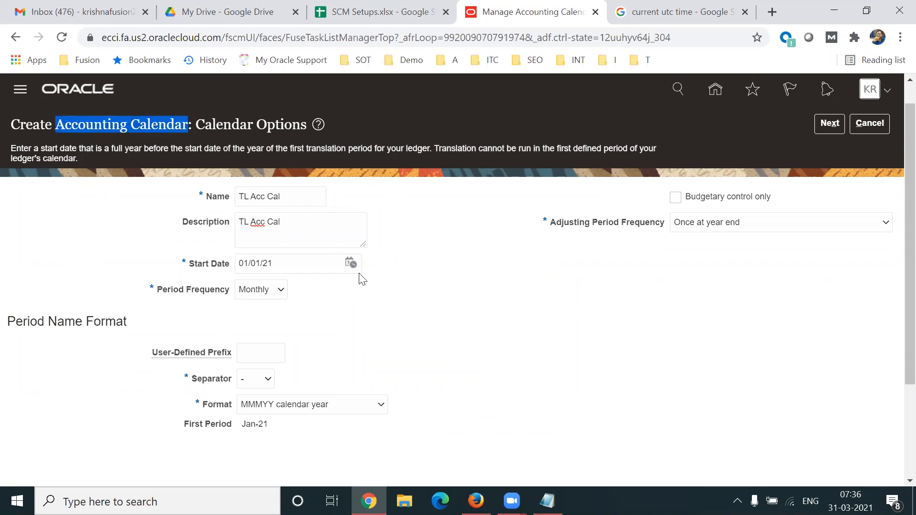
pyautogui.click(309, 260)
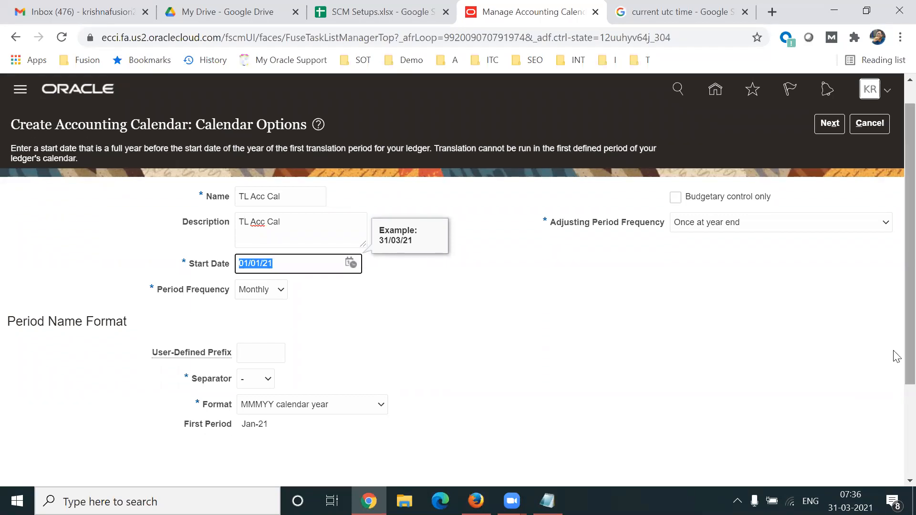
pyautogui.scroll(-1, 897, 357)
pyautogui.click(660, 341)
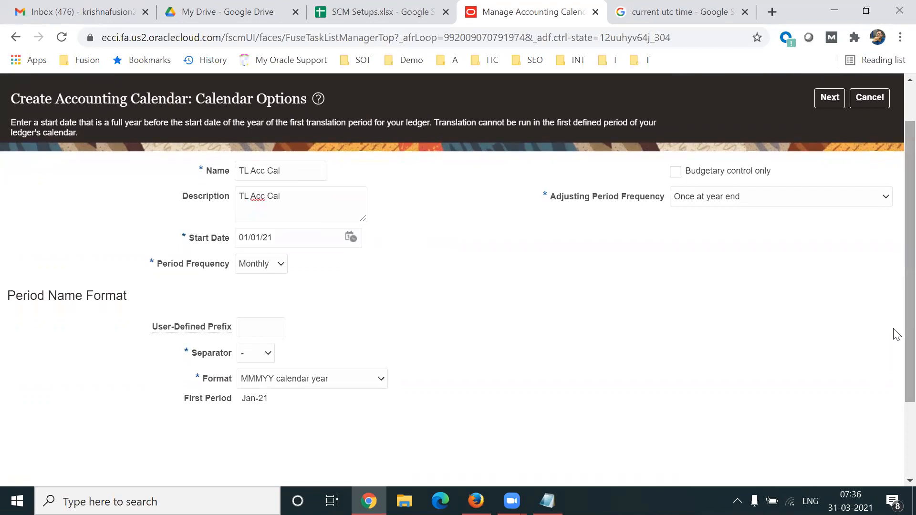
pyautogui.scroll(-1, 895, 343)
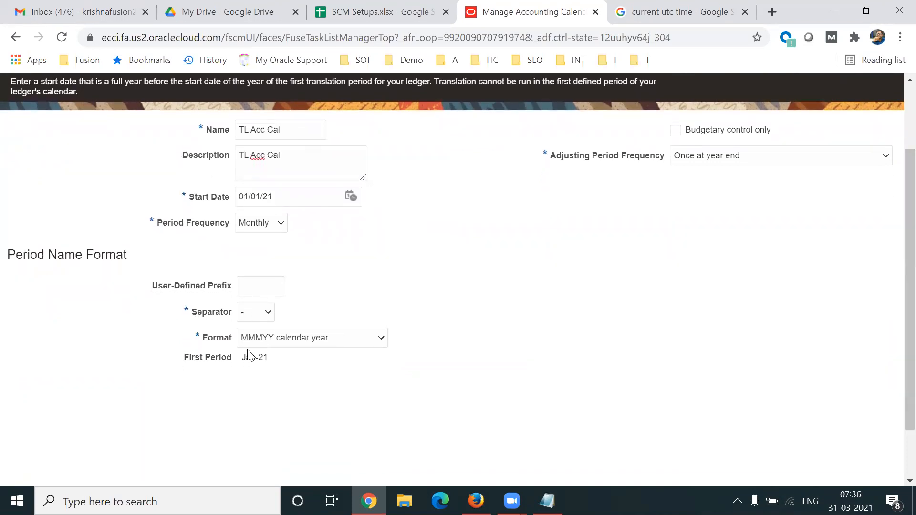
pyautogui.moveTo(242, 357); pyautogui.dragTo(270, 362)
# - Highlight the First Period value Jan-21, then show today's date in the Windows clock panel
pyautogui.click(260, 357)
pyautogui.click(310, 377)
pyautogui.moveTo(242, 357); pyautogui.dragTo(404, 367)
pyautogui.click(366, 378)
pyautogui.moveTo(242, 360); pyautogui.dragTo(277, 364)
pyautogui.click(851, 501)
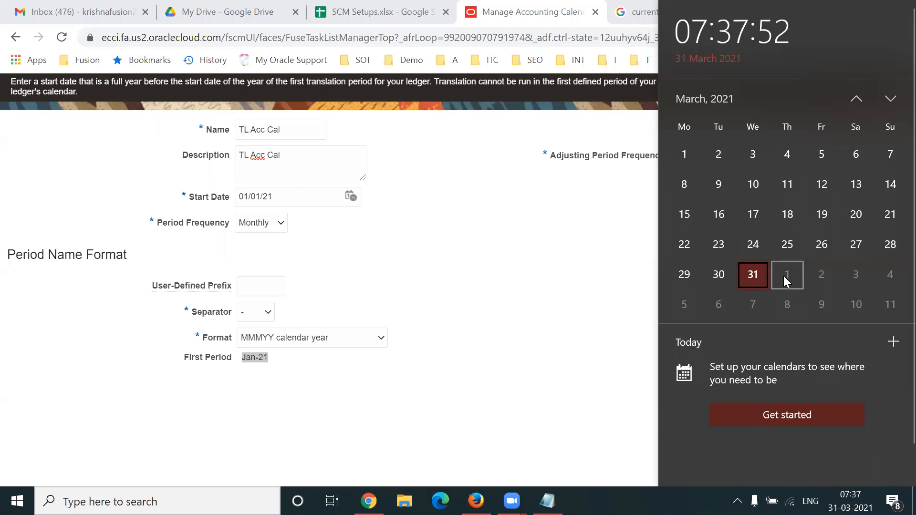
# - Close the date and time panel and change the period separator to '/', previewing Jan/21
pyautogui.click(520, 307)
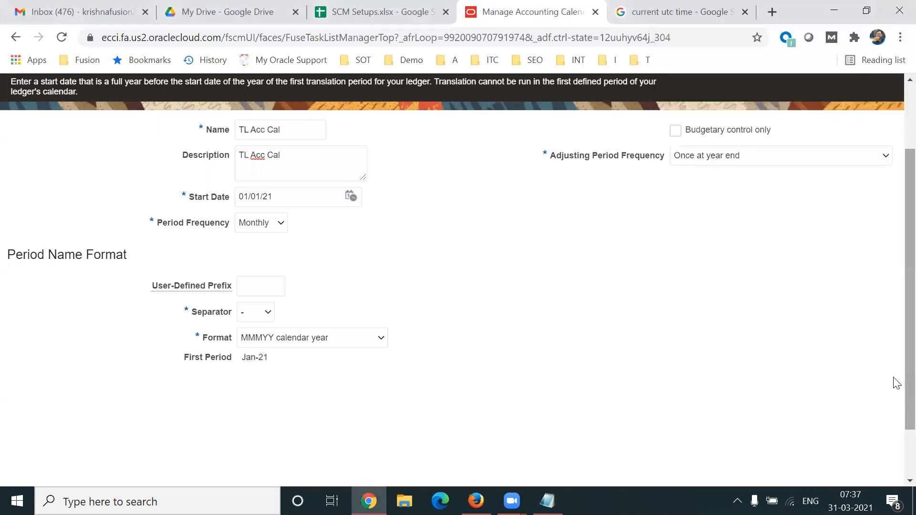
pyautogui.scroll(-1, 370, 370)
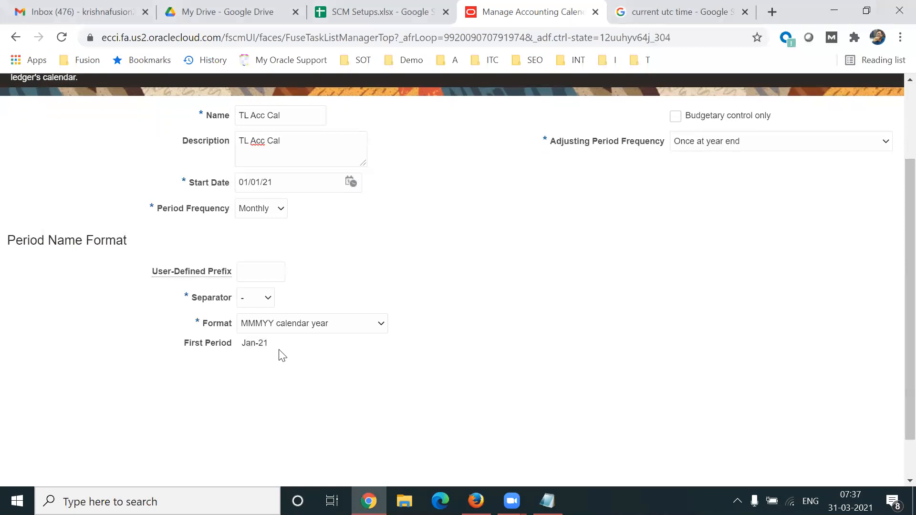
pyautogui.doubleClick(249, 343)
pyautogui.tripleClick(249, 342)
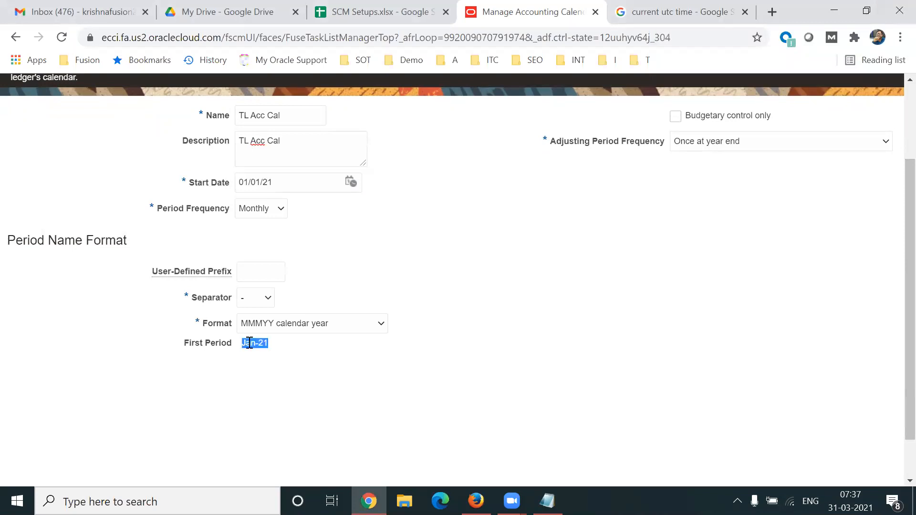
pyautogui.click(263, 302)
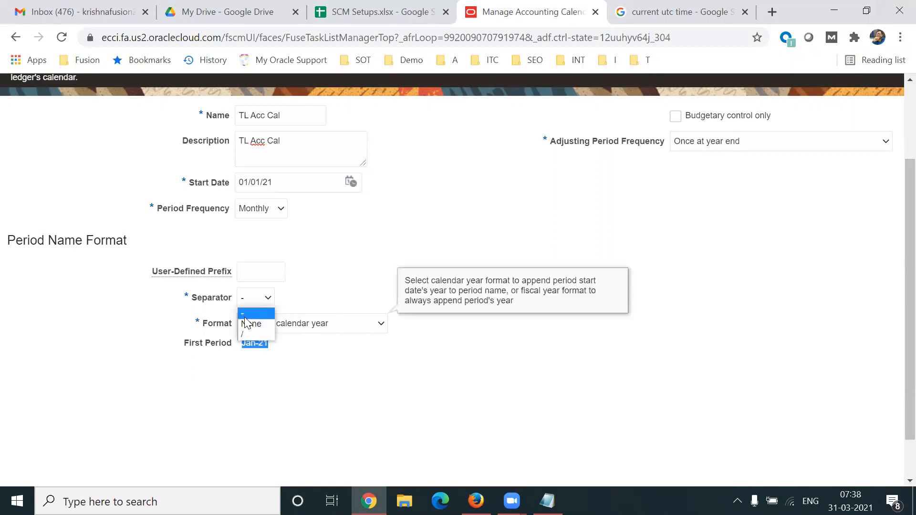
pyautogui.click(244, 334)
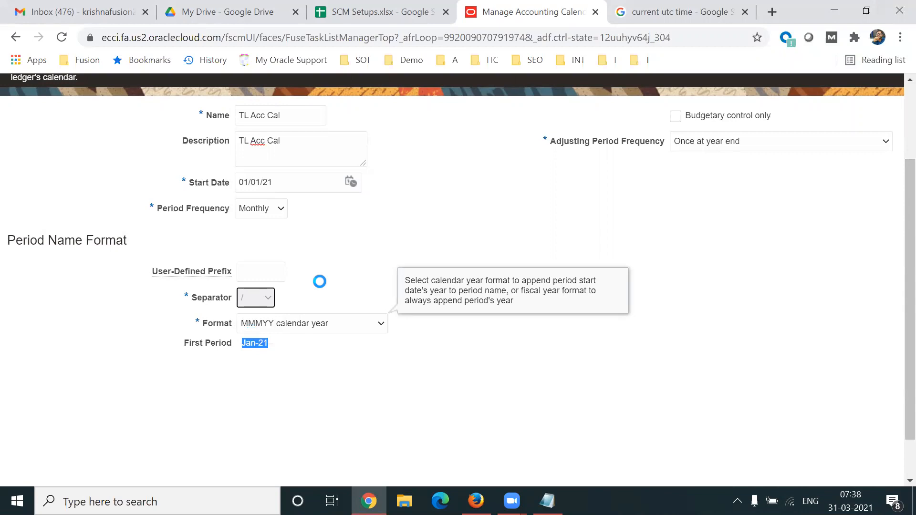
# - Set the period separator back to '-' so First Period reads Jan-21 again
pyautogui.click(261, 349)
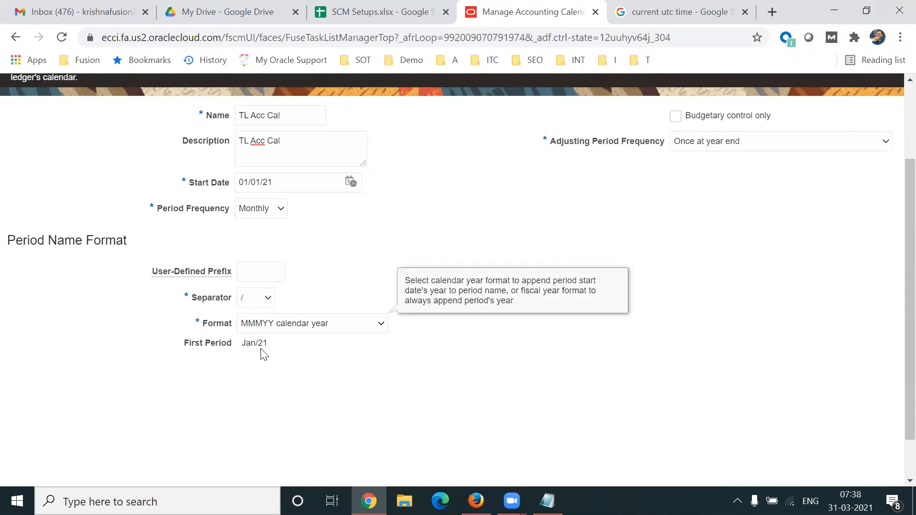
pyautogui.tripleClick(257, 343)
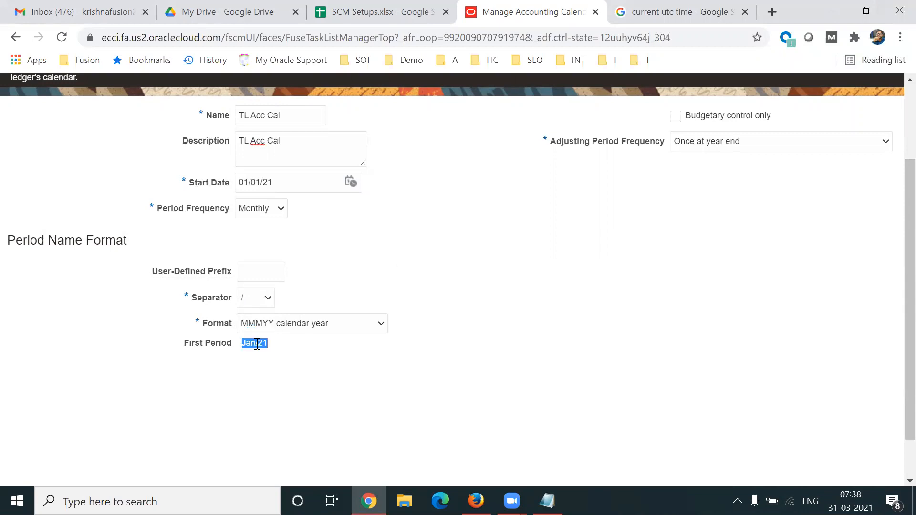
pyautogui.click(269, 298)
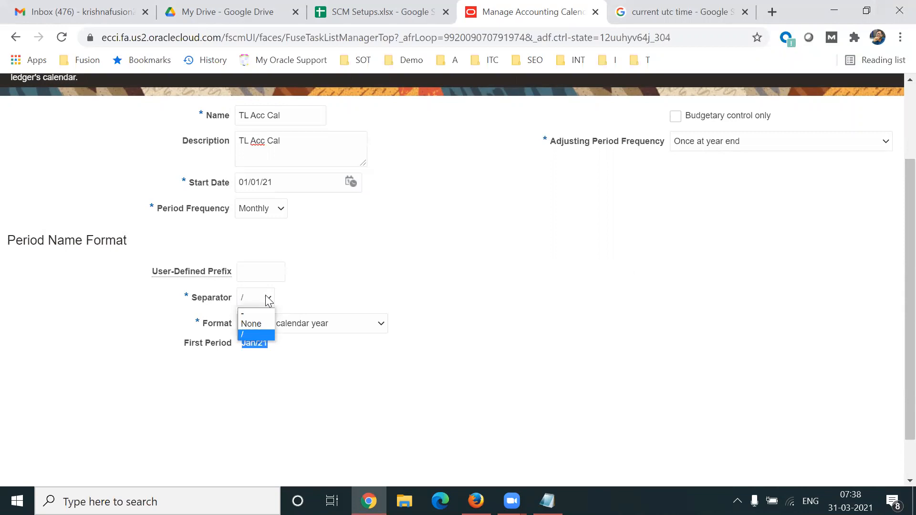
pyautogui.click(249, 313)
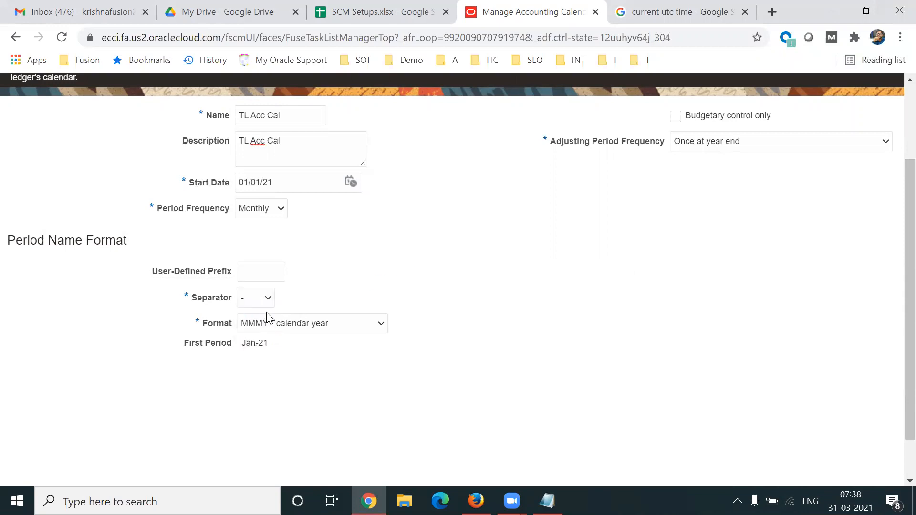
pyautogui.scroll(1, 894, 272)
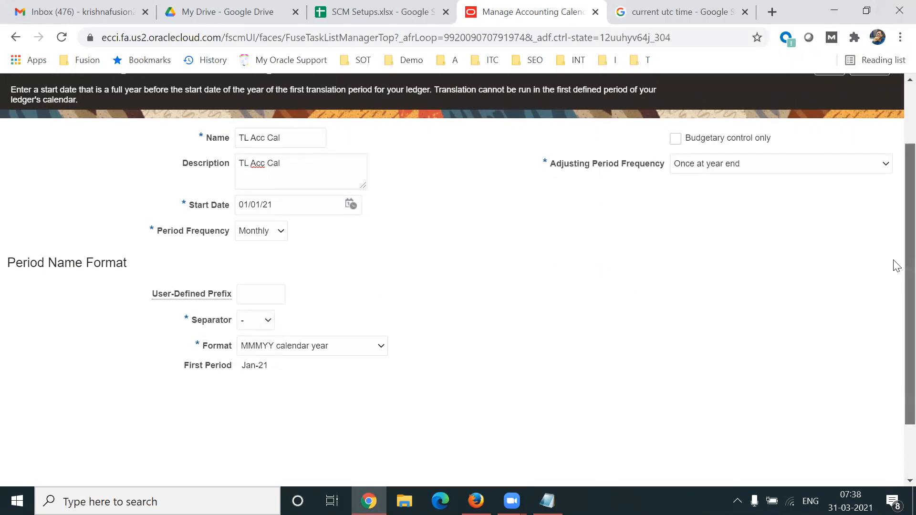
pyautogui.moveTo(549, 170); pyautogui.dragTo(661, 170)
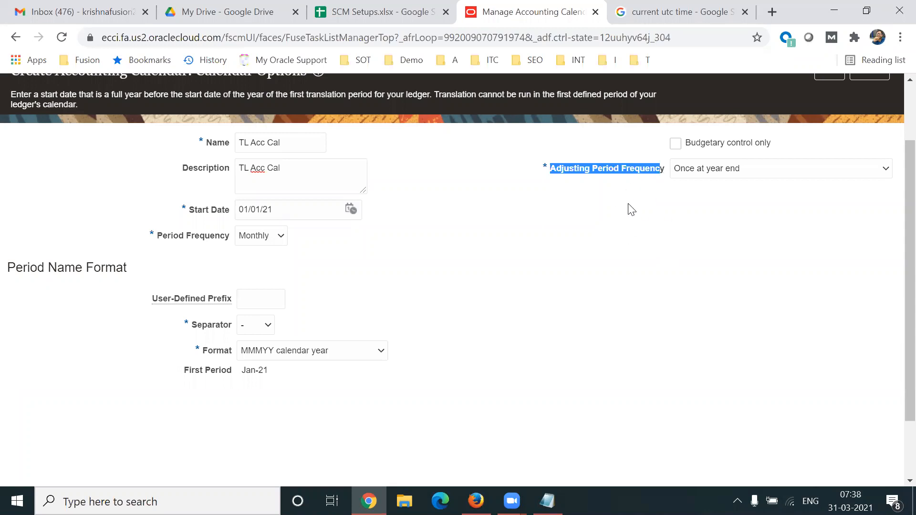
# - In Notepad, type Jan and Dec on new lines below the SLA/Accounting Method line
pyautogui.click(548, 502)
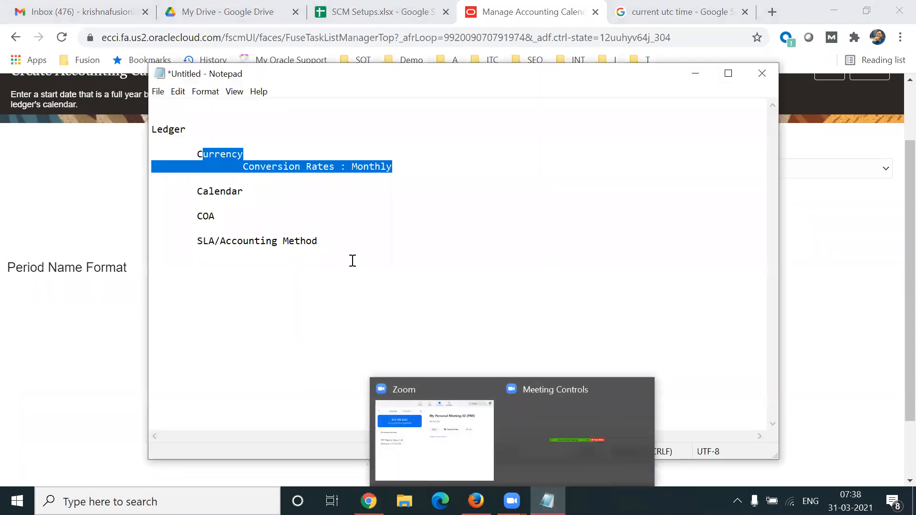
pyautogui.click(342, 241)
pyautogui.press('Return')
pyautogui.press('Return')
pyautogui.press('Return')
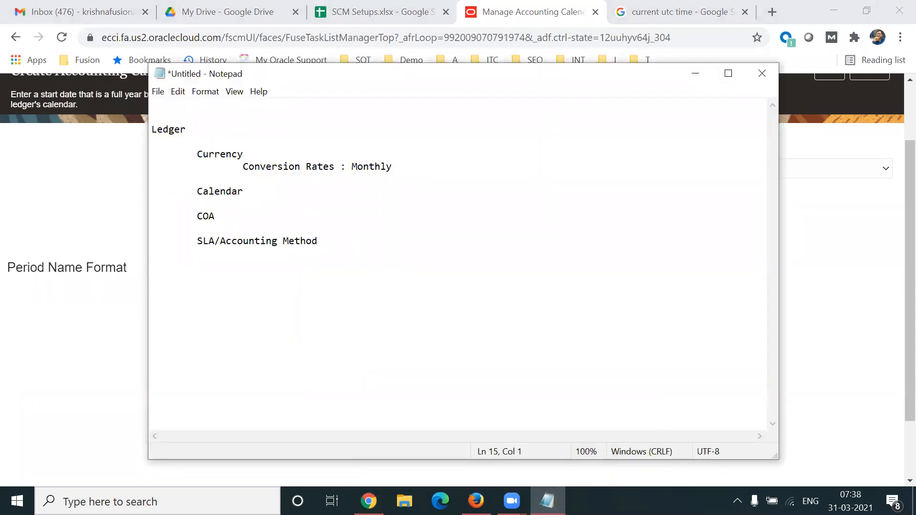
pyautogui.write('Jan')
pyautogui.press('Return')
pyautogui.press('Return')
pyautogui.press('Return')
pyautogui.press('Return')
pyautogui.press('Return')
pyautogui.write('Dec')
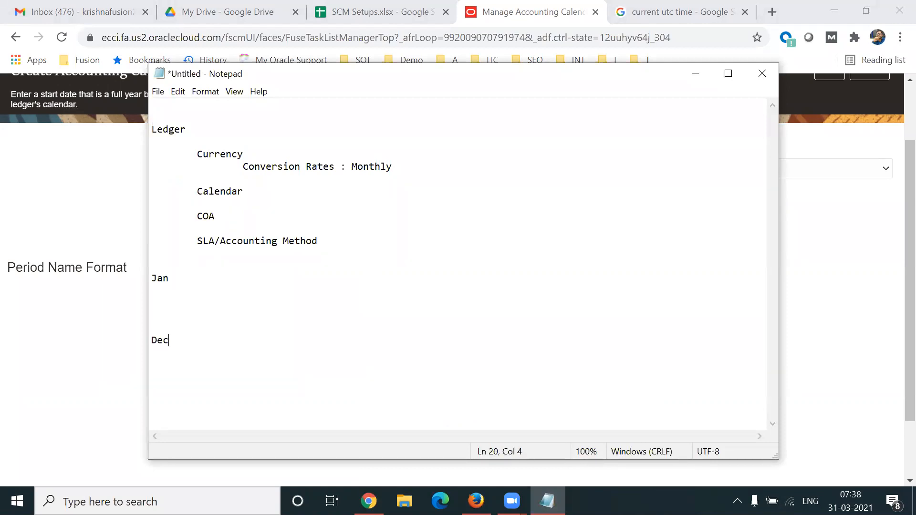
pyautogui.moveTo(483, 76); pyautogui.dragTo(462, 36)
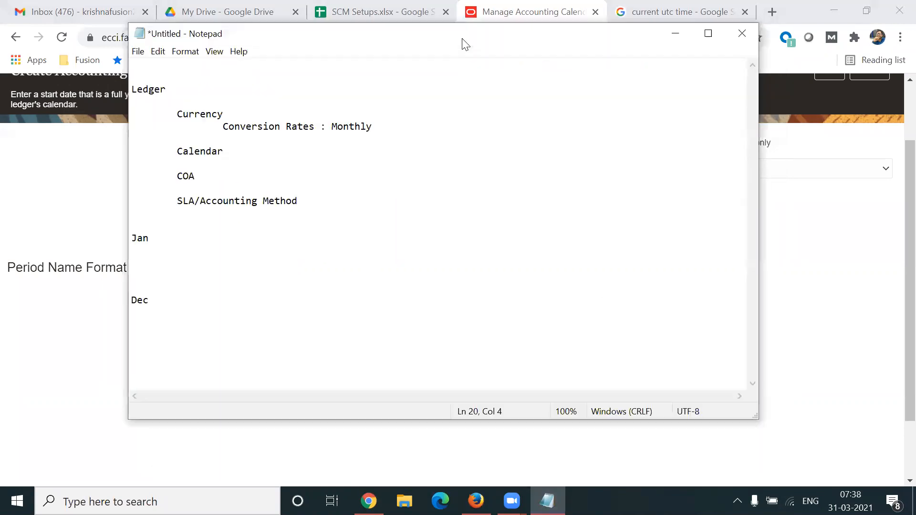
# - Add Feb, Mar and Apr on separate lines below Jan
pyautogui.click(168, 239)
pyautogui.press('Return')
pyautogui.press('Return')
pyautogui.write('Feb')
pyautogui.press('Return')
pyautogui.press('Return')
pyautogui.write('Mar')
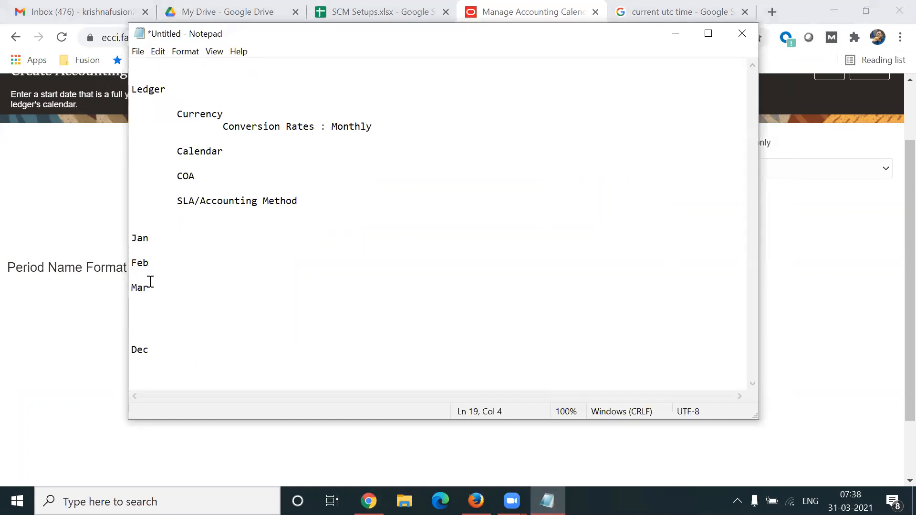
pyautogui.moveTo(149, 288); pyautogui.dragTo(126, 288)
pyautogui.click(164, 288)
pyautogui.press('Return')
pyautogui.press('Return')
pyautogui.write('Apr')
# - Maximize Notepad and review the Jan to Apr month lines by selecting them
pyautogui.doubleClick(282, 38)
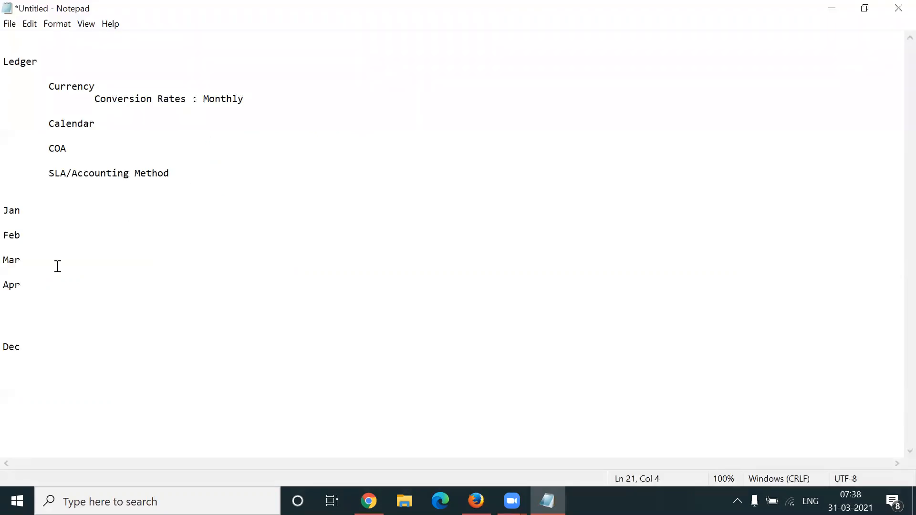
pyautogui.keyDown('shift'); pyautogui.click(6, 285); pyautogui.keyUp('shift')
pyautogui.doubleClick(8, 211)
pyautogui.moveTo(4, 234); pyautogui.dragTo(30, 286)
pyautogui.moveTo(4, 210); pyautogui.dragTo(30, 291)
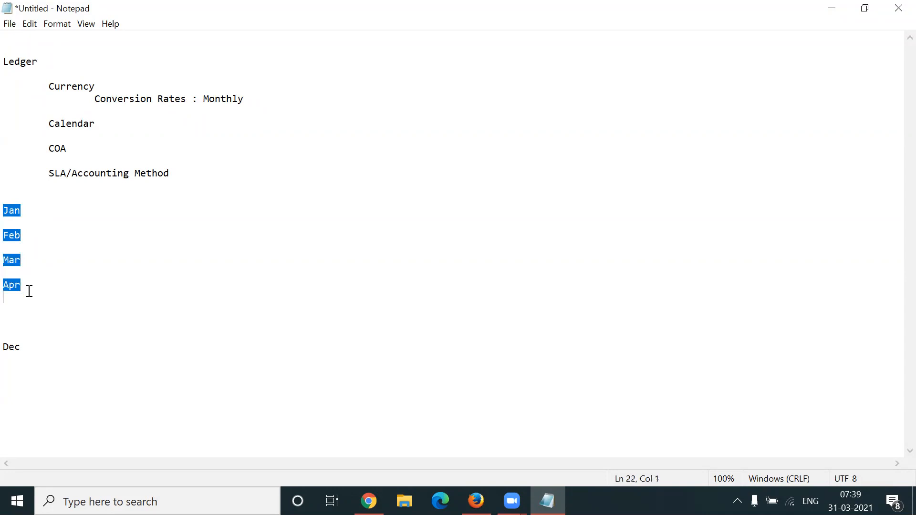
pyautogui.click(27, 228)
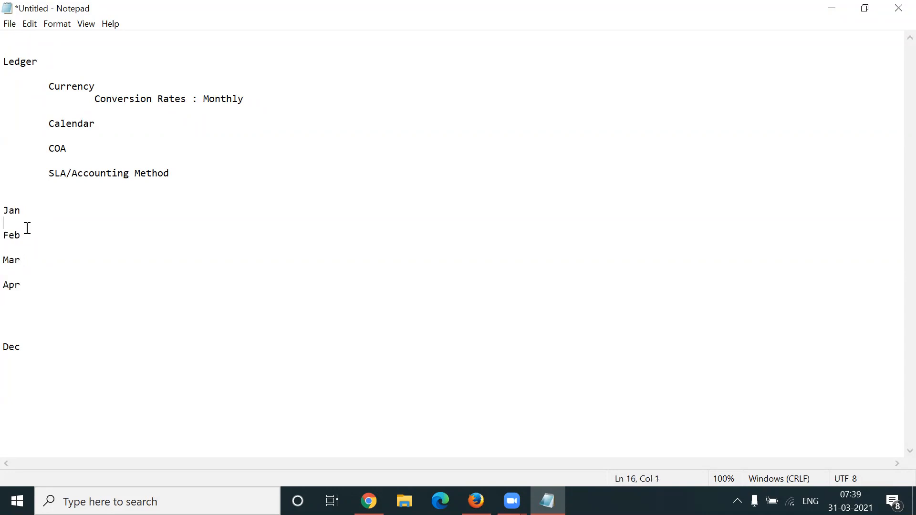
pyautogui.moveTo(30, 243); pyautogui.dragTo(8, 210)
pyautogui.doubleClick(49, 207)
pyautogui.click(40, 211)
pyautogui.moveTo(31, 213); pyautogui.dragTo(8, 211)
pyautogui.moveTo(28, 235); pyautogui.dragTo(8, 235)
pyautogui.click(29, 236)
pyautogui.keyDown('shift'); pyautogui.click(8, 213); pyautogui.keyUp('shift')
# - Add an Adj line below Dec, then return to the Oracle calendar page
pyautogui.click(32, 353)
pyautogui.press('Return')
pyautogui.press('Return')
pyautogui.write('Adj')
pyautogui.moveTo(20, 375); pyautogui.dragTo(8, 375)
pyautogui.click(32, 371)
pyautogui.hotkey('shift', 'Home')
pyautogui.hotkey('alt', 'Tab')
pyautogui.click(763, 176)
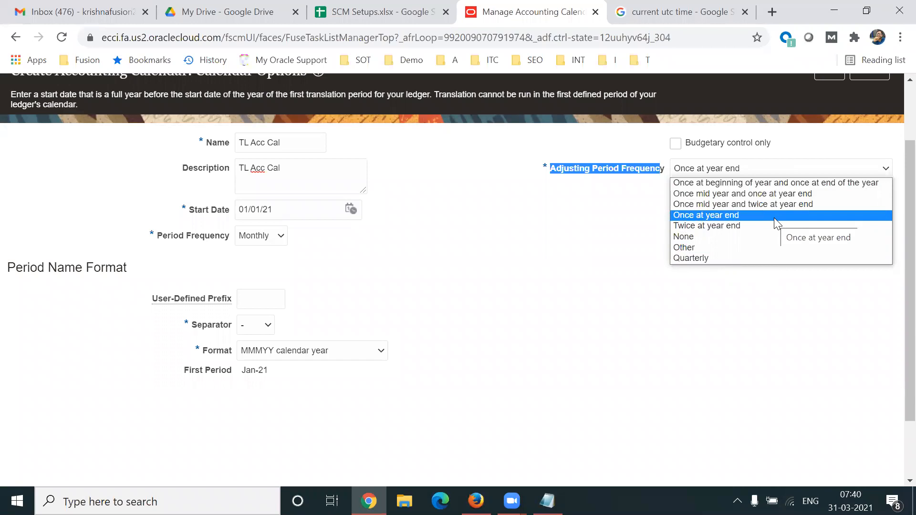
# - Keep Once at year end adjusting and advance to Period Details, showing periods from Jan-21
pyautogui.click(590, 217)
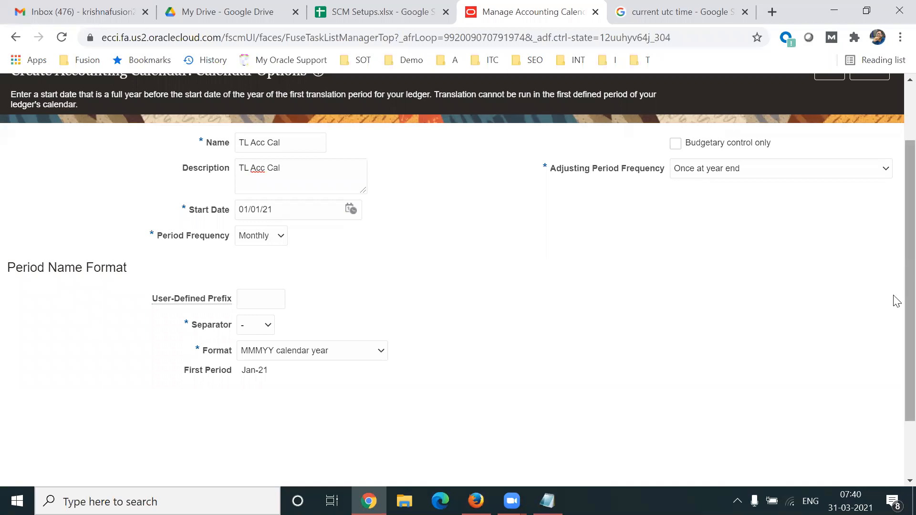
pyautogui.scroll(2, 893, 301)
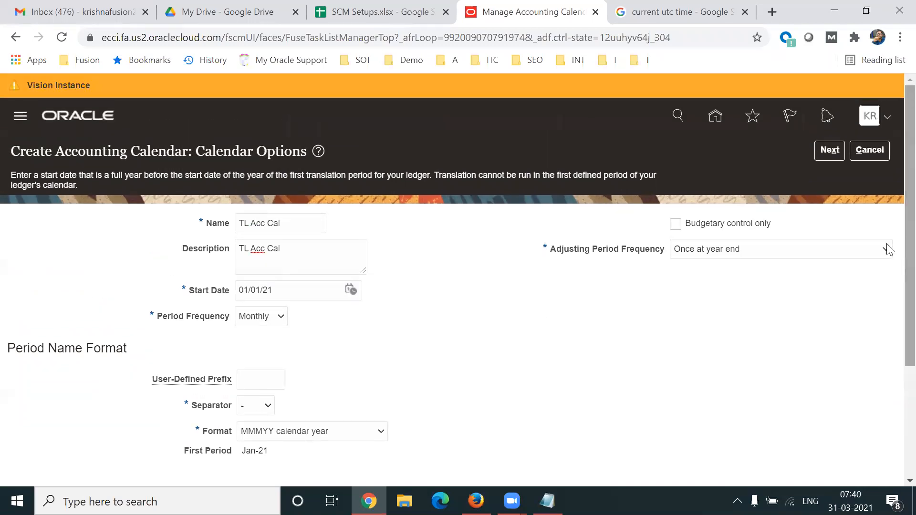
pyautogui.click(831, 152)
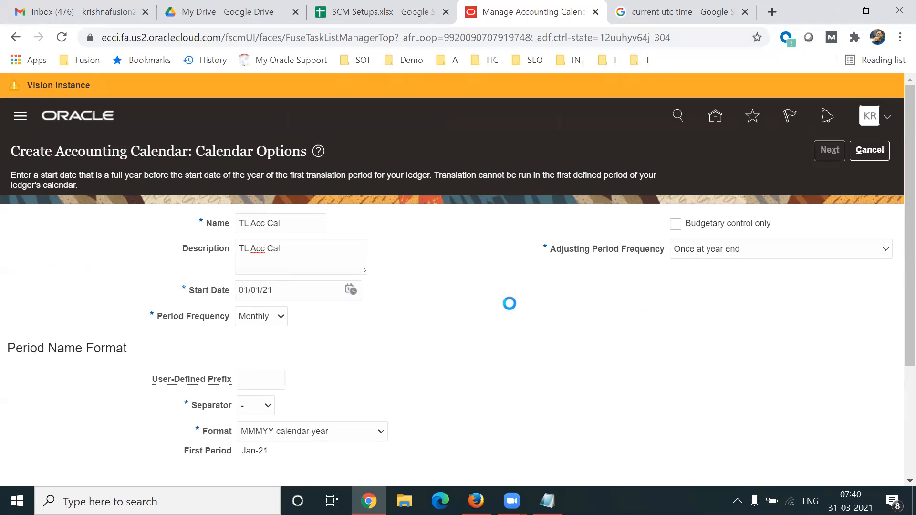
pyautogui.scroll(-5, 894, 291)
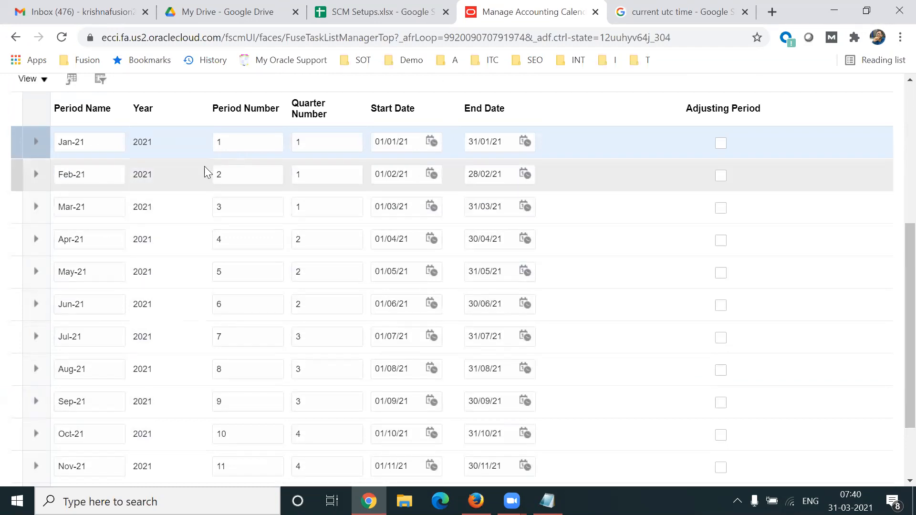
pyautogui.click(91, 143)
# - Inspect the Jan-21 and Feb-21 period names and start and end dates
pyautogui.tripleClick(90, 142)
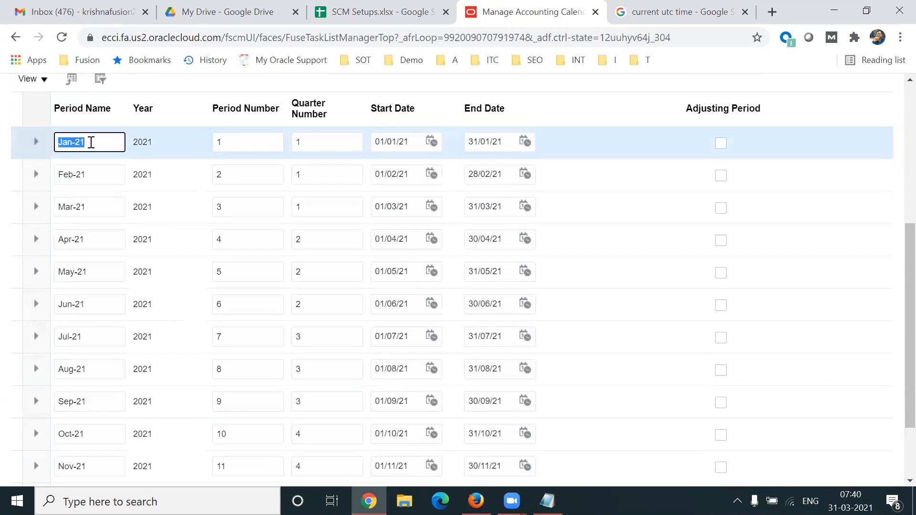
pyautogui.click(501, 144)
pyautogui.click(98, 180)
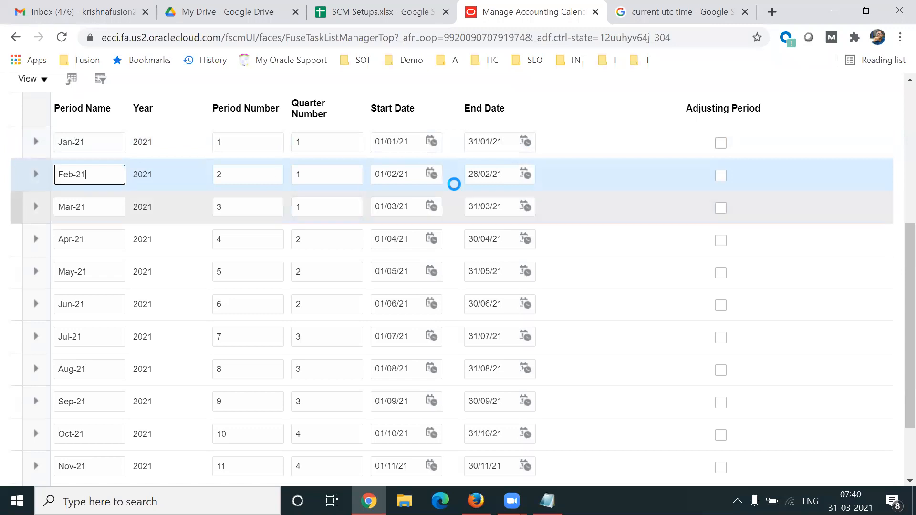
pyautogui.click(393, 183)
pyautogui.click(495, 174)
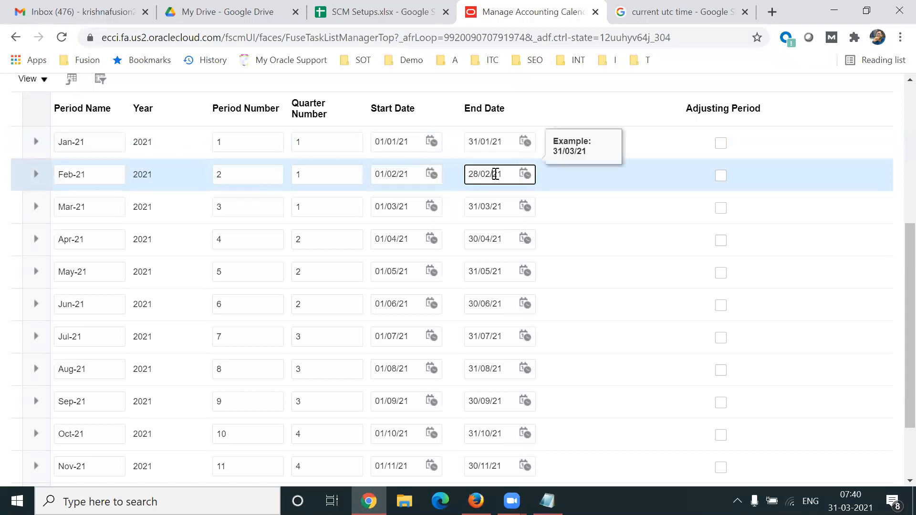
# - Sort by Period Name, Period Number, then Quarter Number, and select the 13_Dec-21 row
pyautogui.click(69, 111)
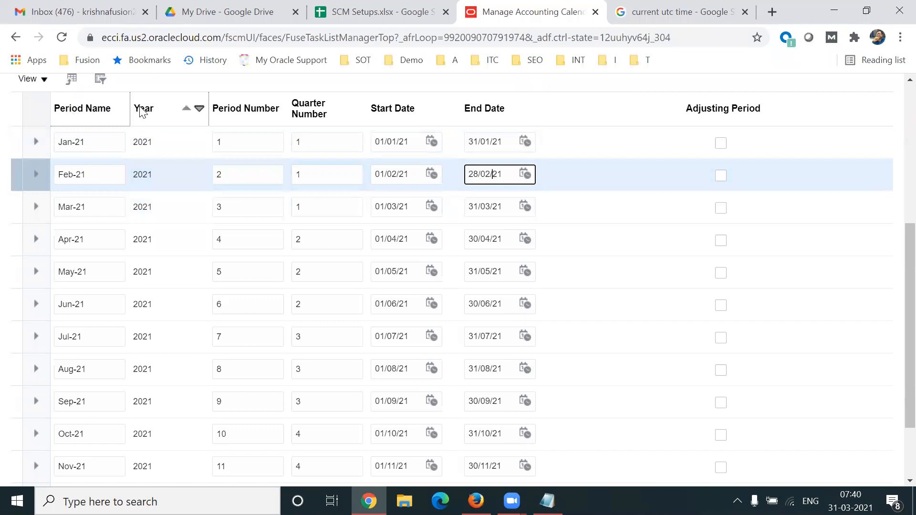
pyautogui.click(266, 105)
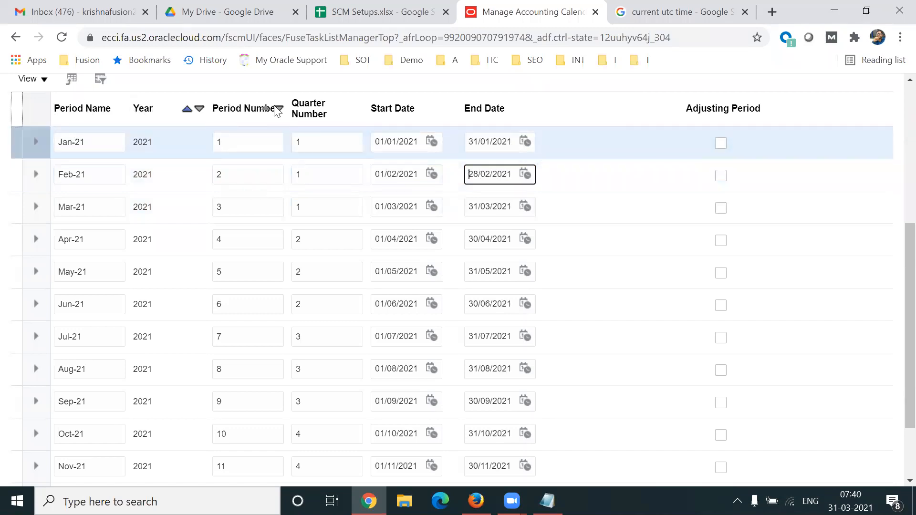
pyautogui.click(311, 113)
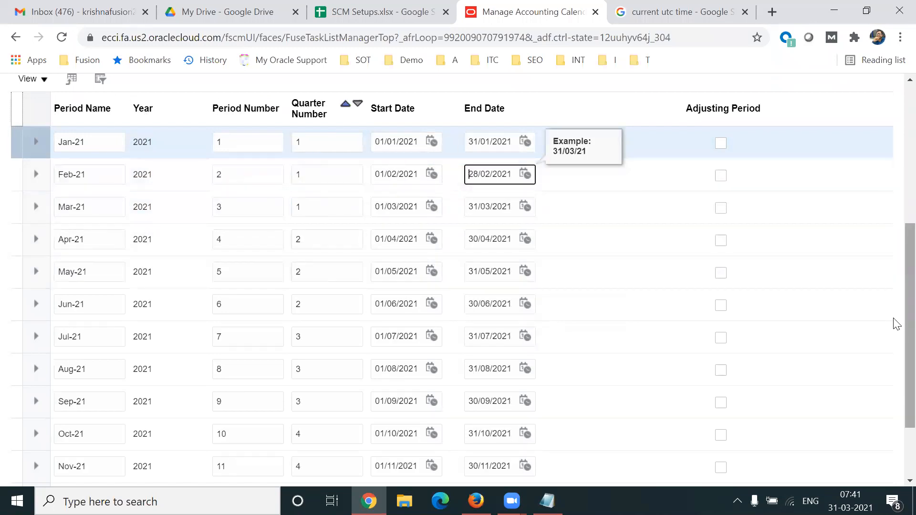
pyautogui.scroll(-2, 896, 321)
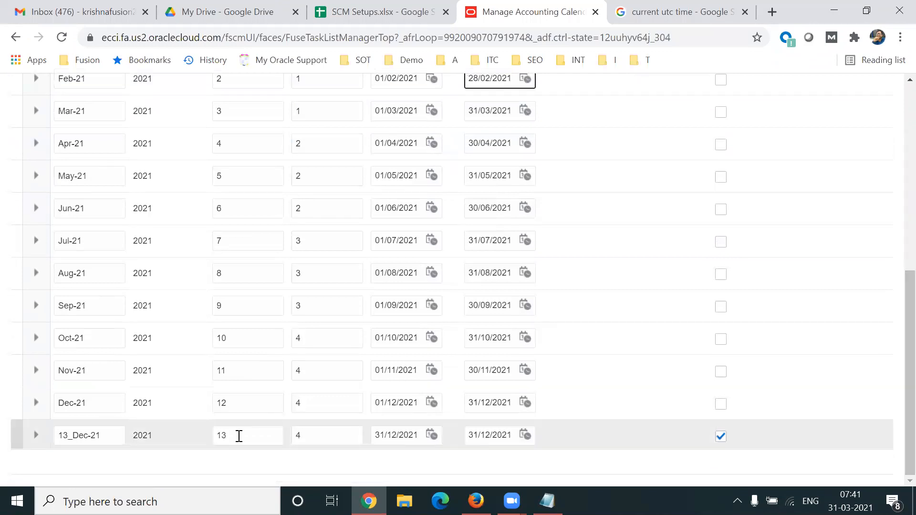
pyautogui.click(109, 435)
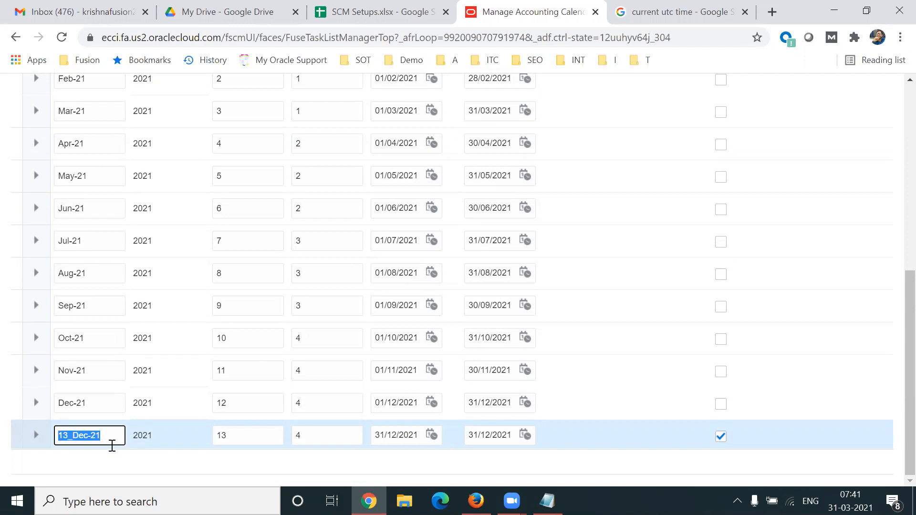
# - Rename the 13_Dec-21 adjusting period to Adj-21
pyautogui.click(231, 434)
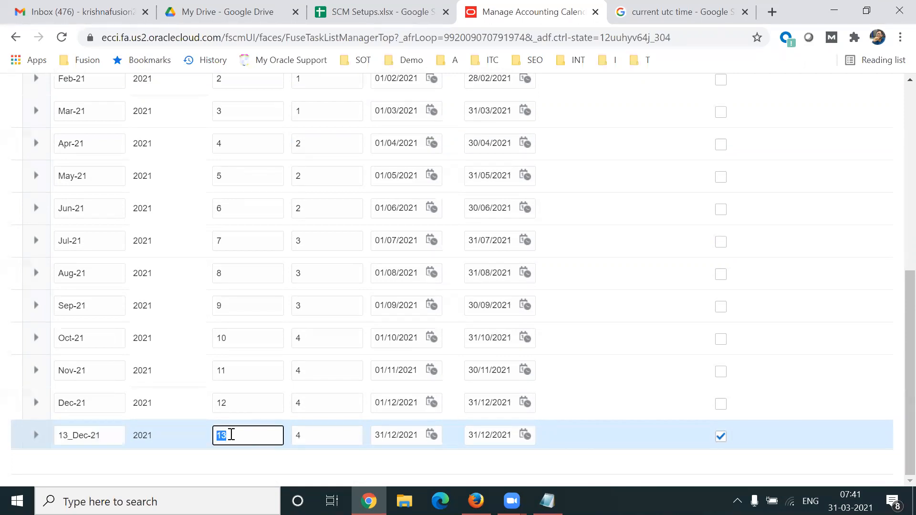
pyautogui.click(348, 468)
pyautogui.click(394, 431)
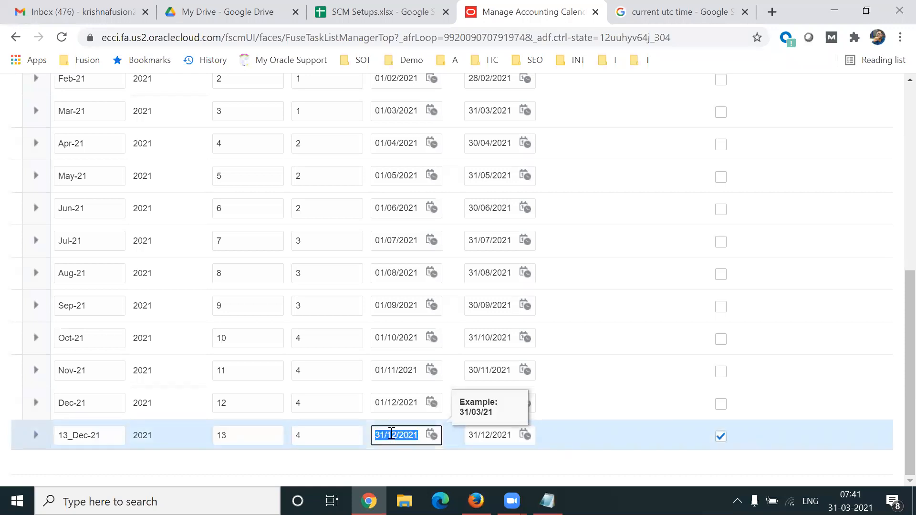
pyautogui.click(483, 434)
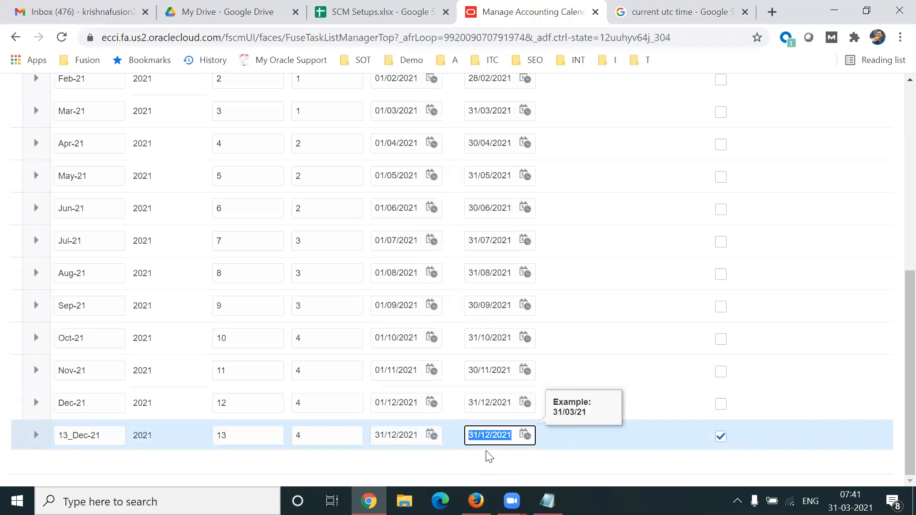
pyautogui.click(113, 434)
pyautogui.write('Adj')
pyautogui.press('BackSpace')
pyautogui.press('BackSpace')
pyautogui.write('dj-21')
pyautogui.press('Tab')
pyautogui.press('Tab')
pyautogui.press('Tab')
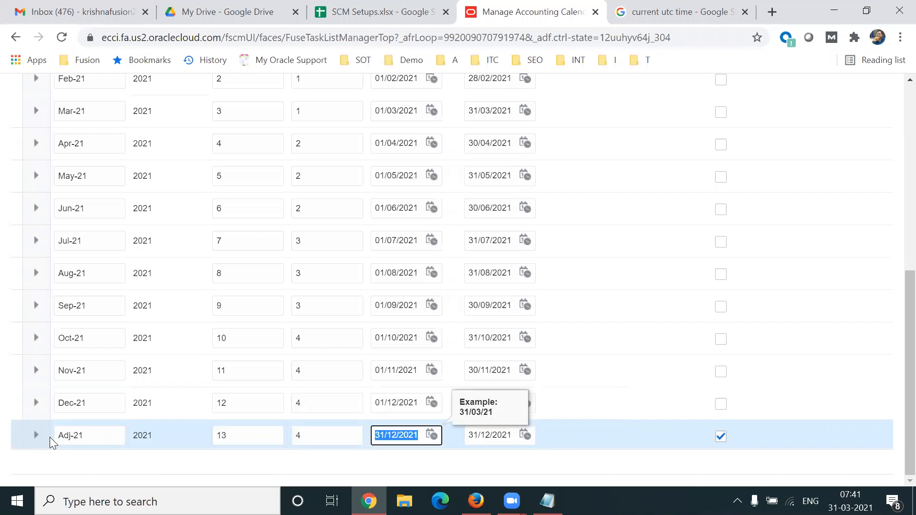
# - Tab through the Adj-21 row and Save and Close the TL Acc Cal calendar
pyautogui.tripleClick(105, 436)
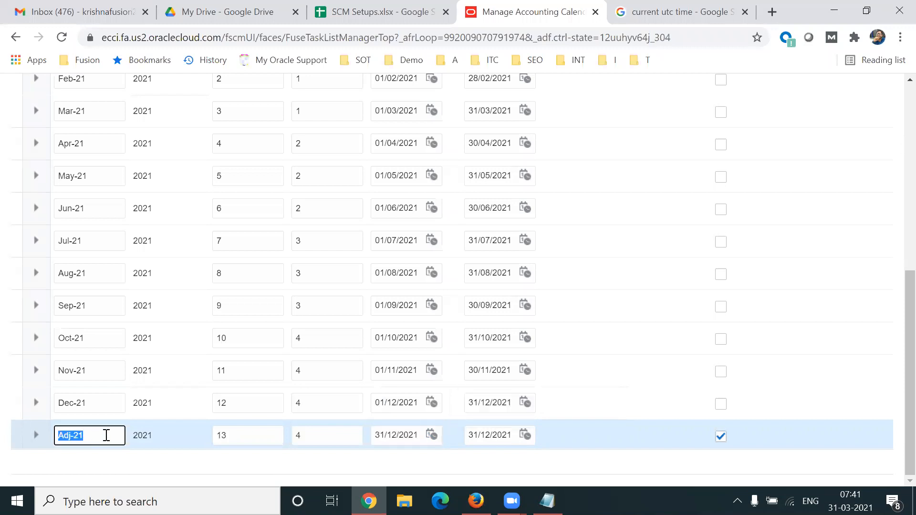
pyautogui.press('Tab')
pyautogui.press('Tab')
pyautogui.press('Tab')
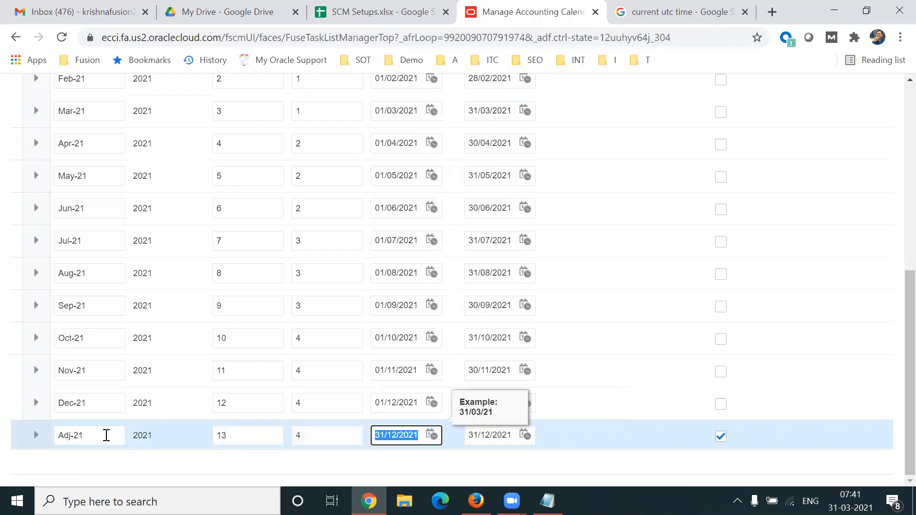
pyautogui.press('Tab')
pyautogui.press('Tab')
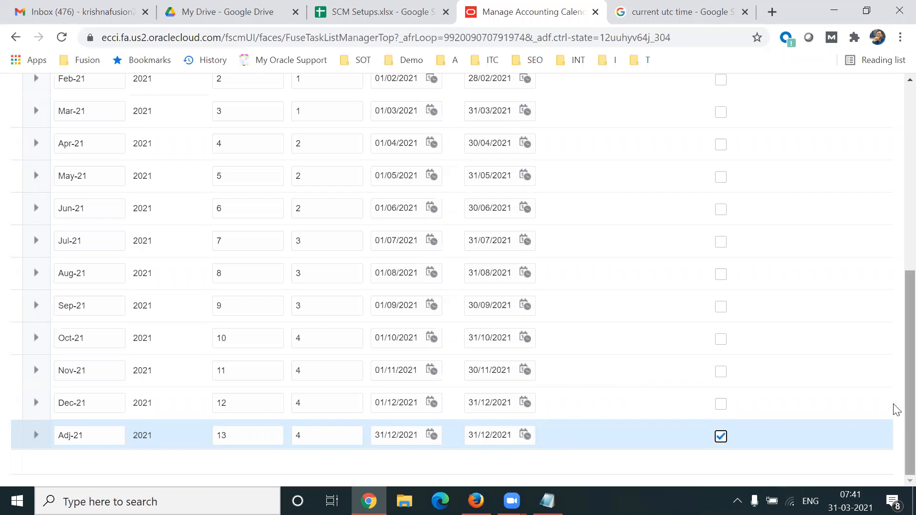
pyautogui.scroll(7, 897, 410)
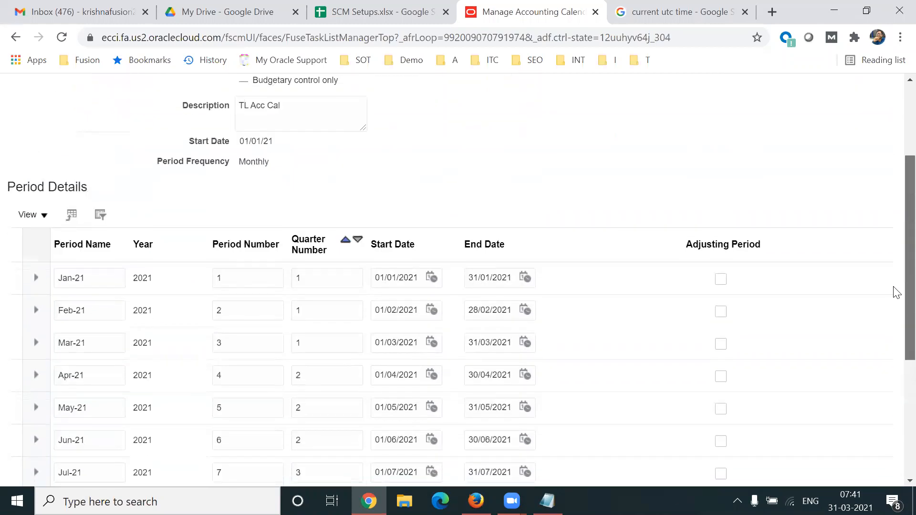
pyautogui.scroll(1, 883, 195)
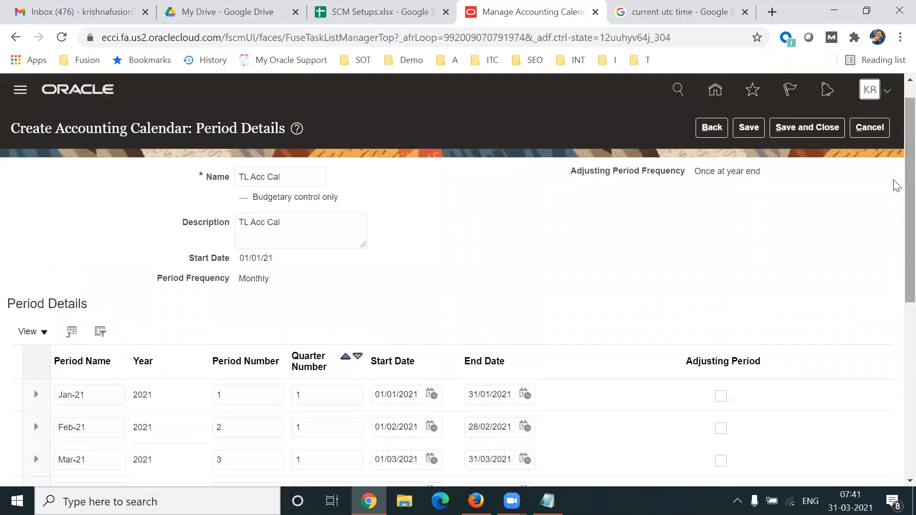
pyautogui.click(803, 129)
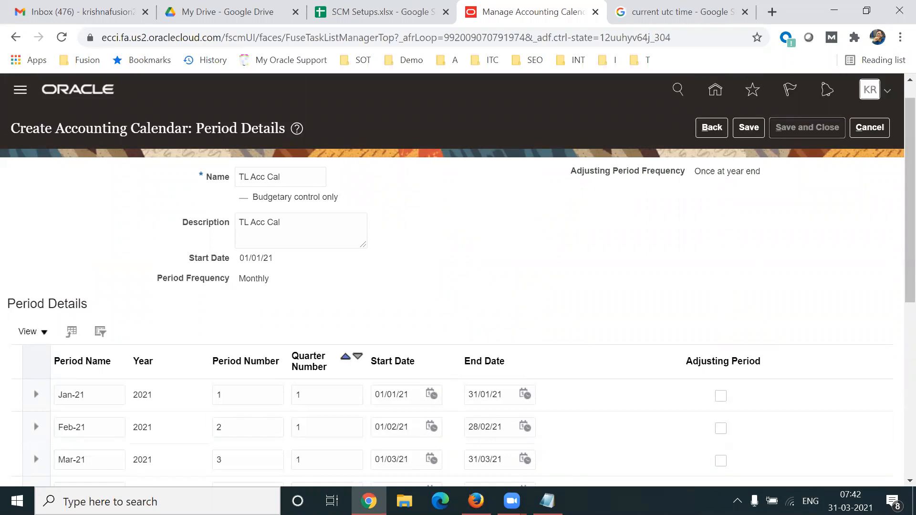
pyautogui.hotkey('alt', 'Tab')
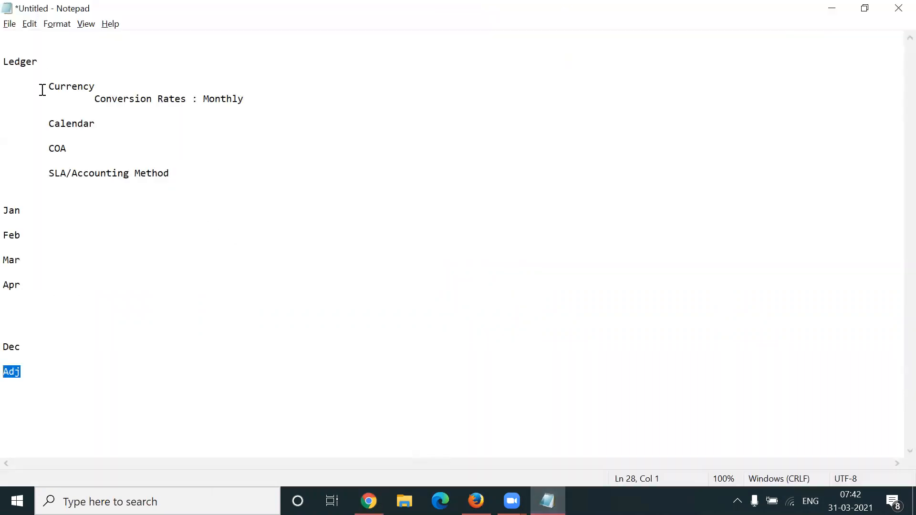
pyautogui.moveTo(42, 87); pyautogui.dragTo(99, 86)
pyautogui.moveTo(46, 125); pyautogui.dragTo(99, 126)
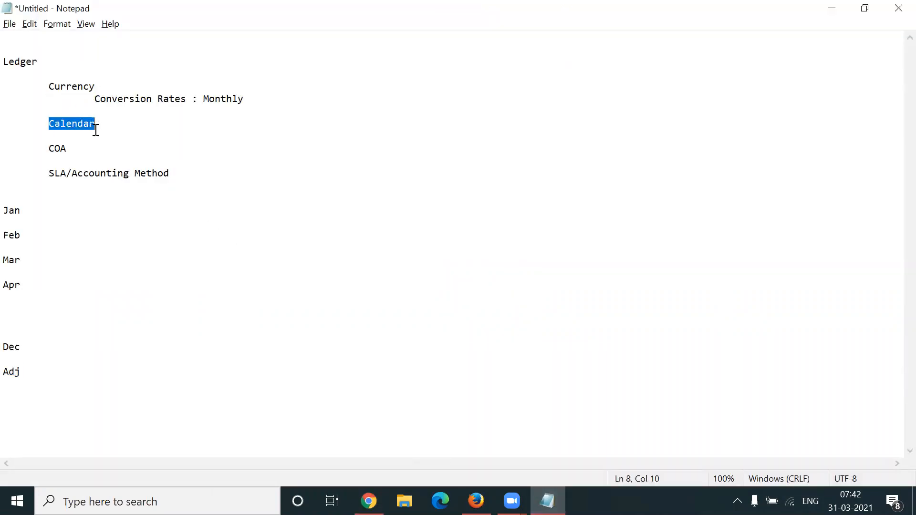
pyautogui.moveTo(40, 151); pyautogui.dragTo(84, 151)
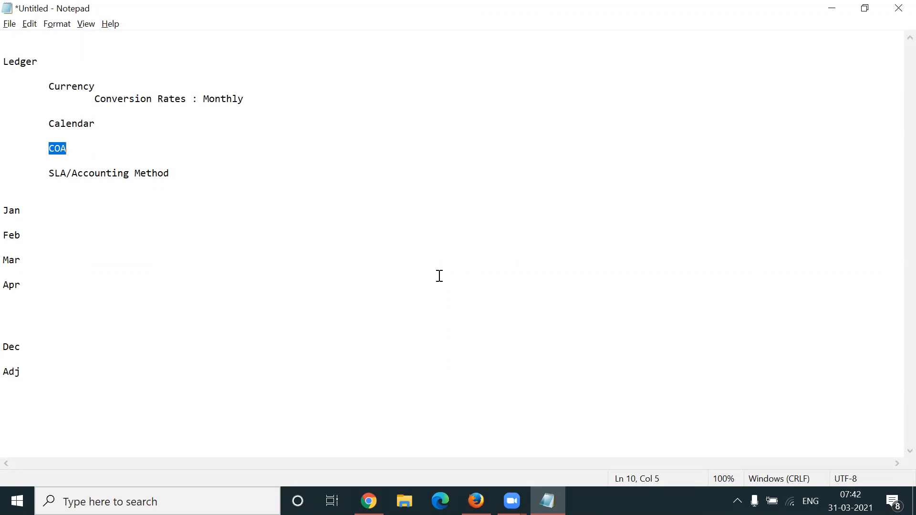
pyautogui.click(369, 501)
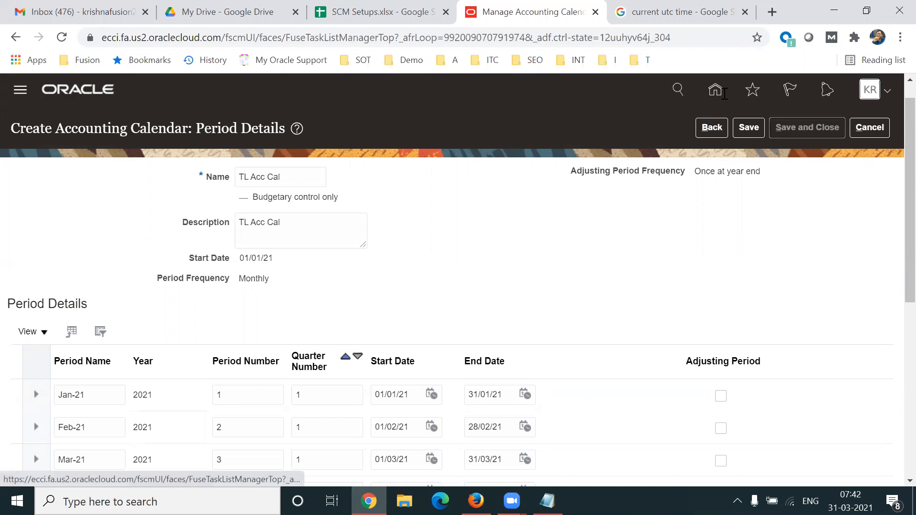
pyautogui.hotkey('ctrl', 't')
# - Open the adc3 Vision demo address and sign in
pyautogui.write('ad')
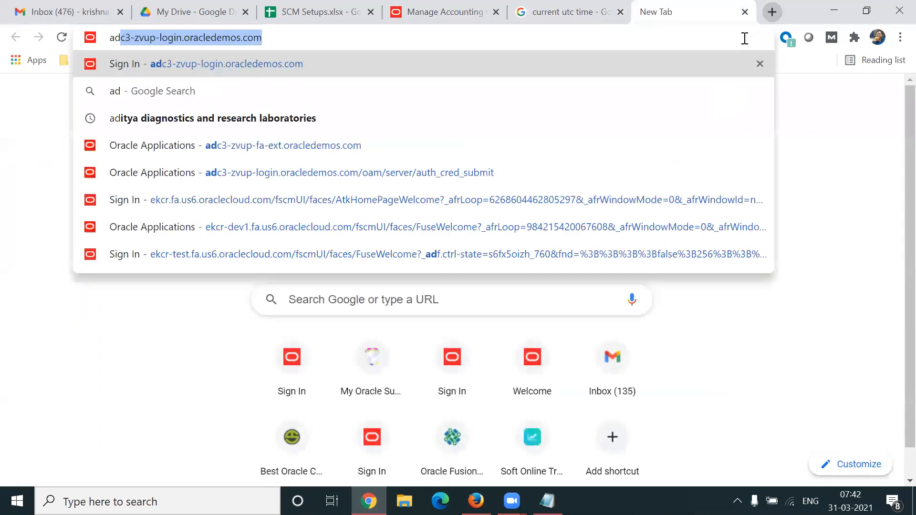
pyautogui.press('Return')
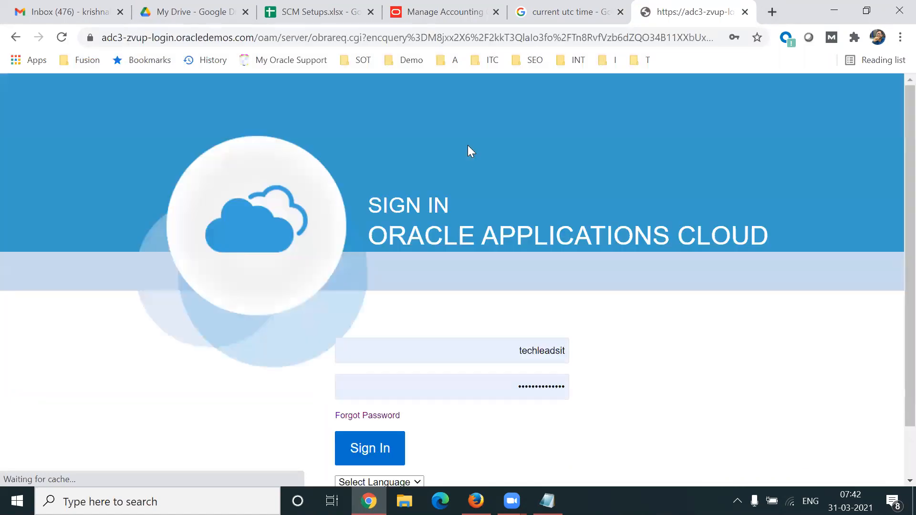
pyautogui.click(420, 452)
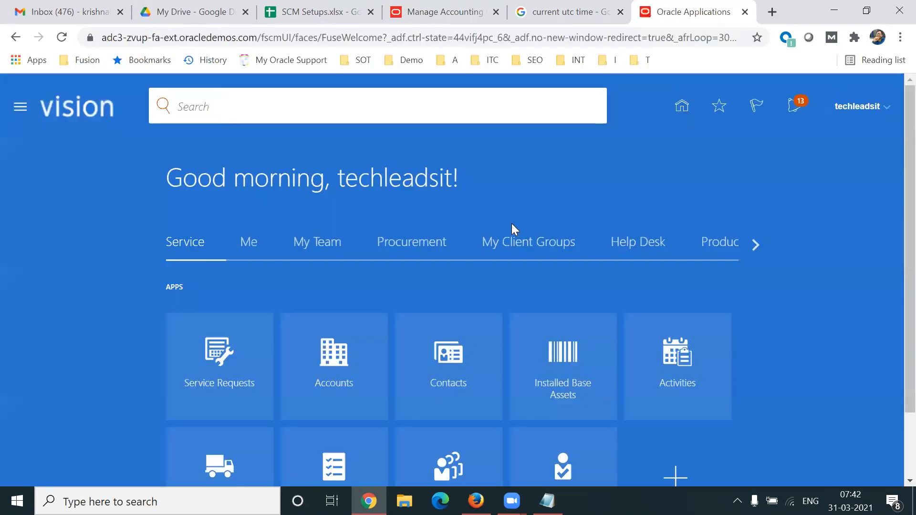
# - Browse the home page application categories, including Supply Chain Planning, then close the demo tab
pyautogui.click(757, 244)
pyautogui.click(757, 245)
pyautogui.click(757, 245)
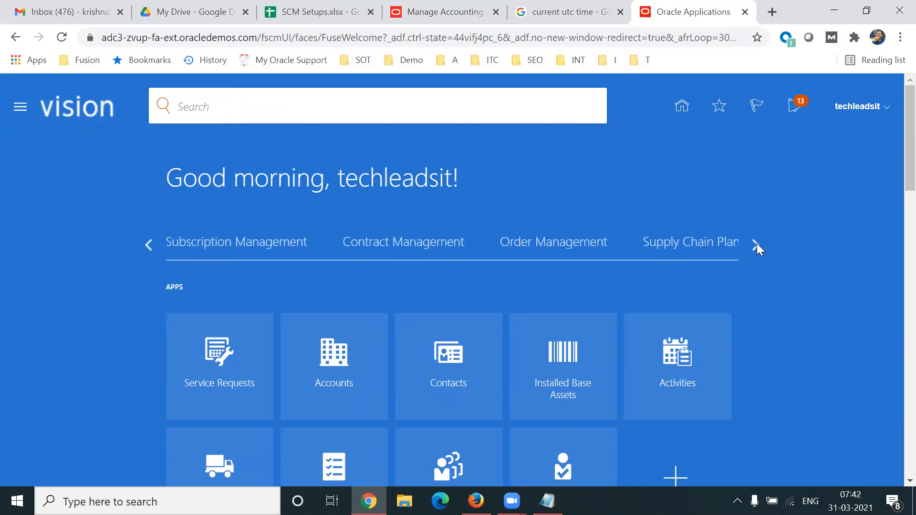
pyautogui.click(757, 245)
pyautogui.click(149, 244)
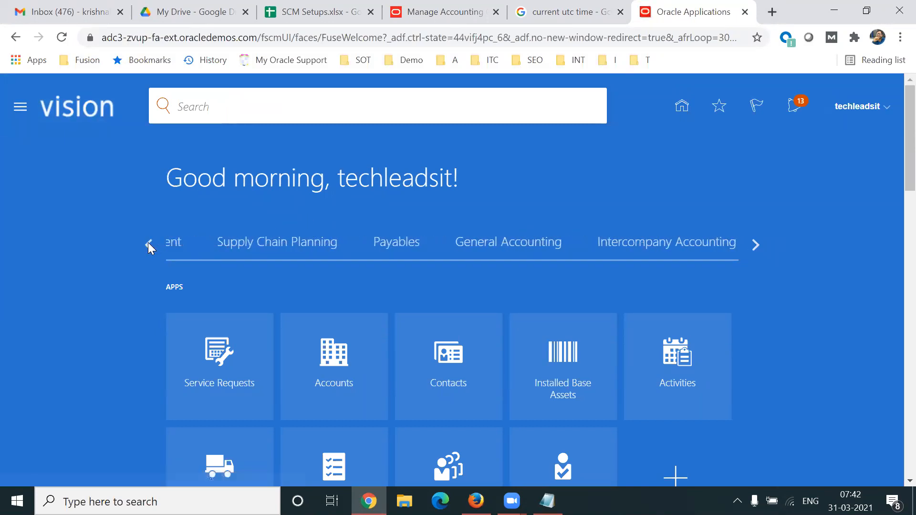
pyautogui.click(688, 255)
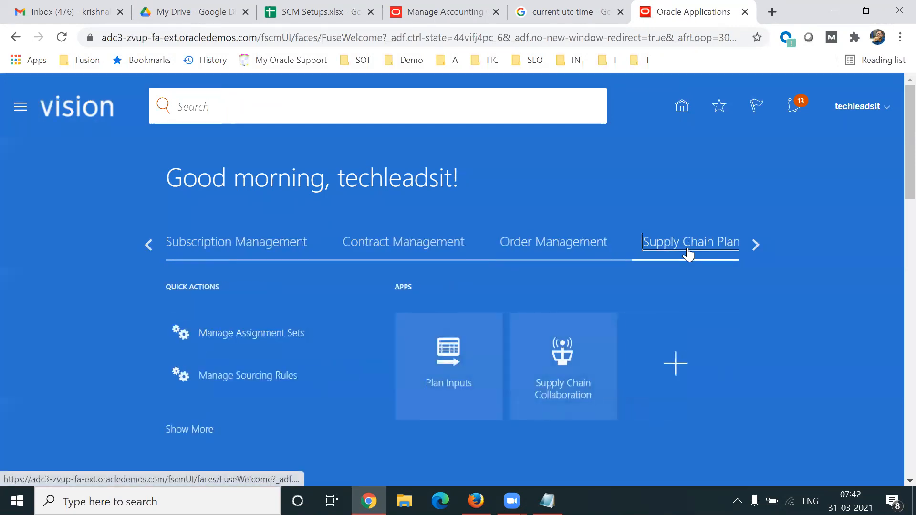
pyautogui.click(759, 246)
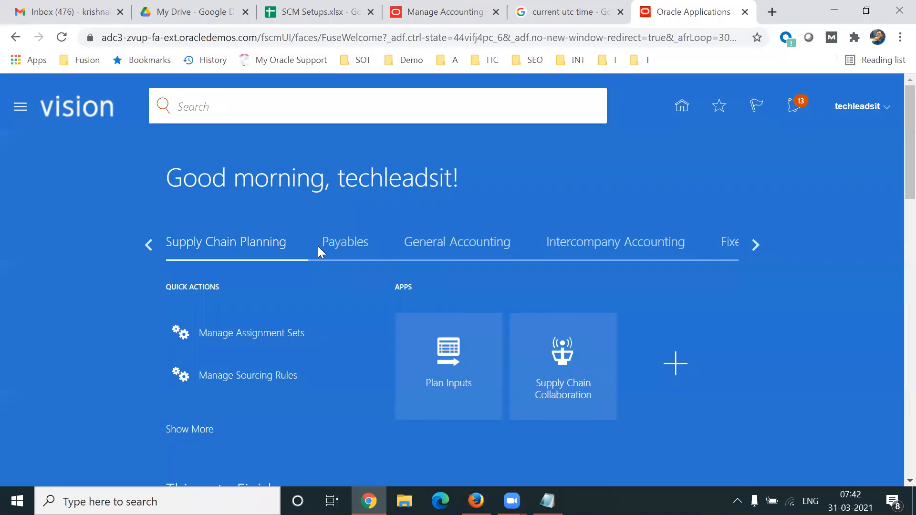
pyautogui.click(152, 244)
pyautogui.click(152, 244)
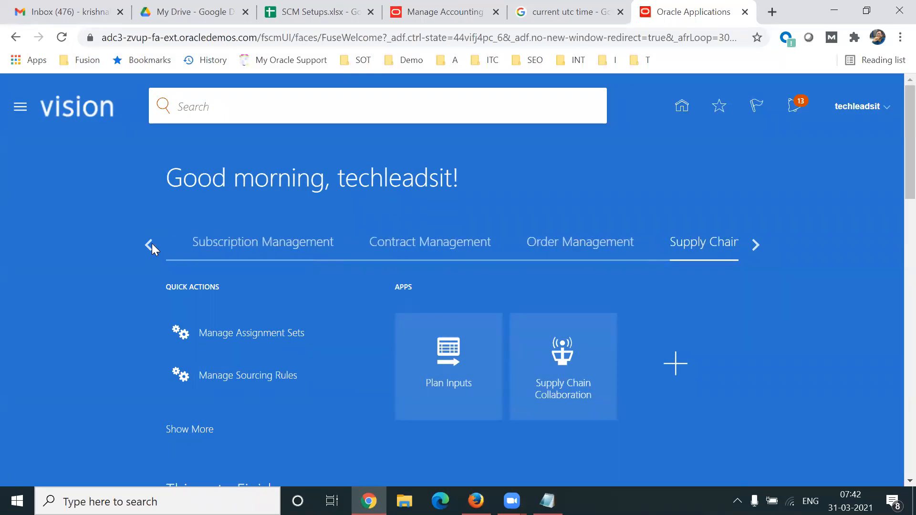
pyautogui.click(151, 244)
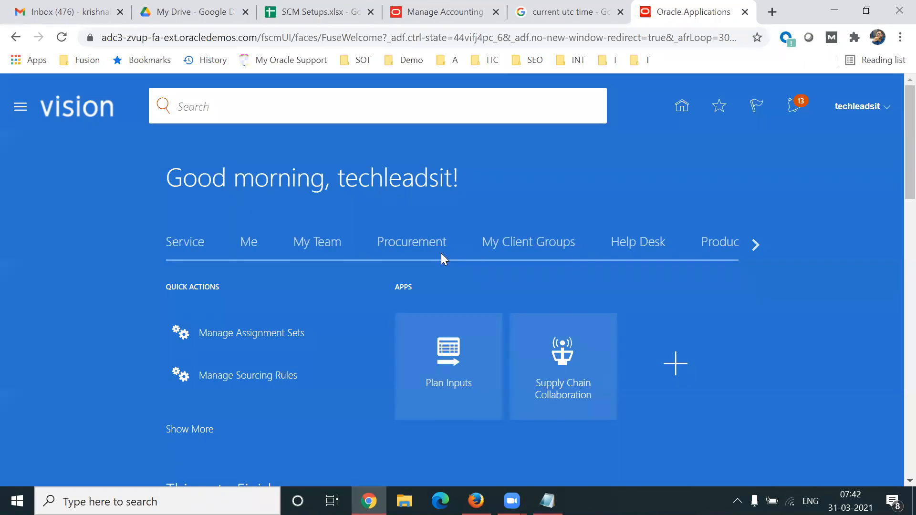
pyautogui.hotkey('ctrl', 'w')
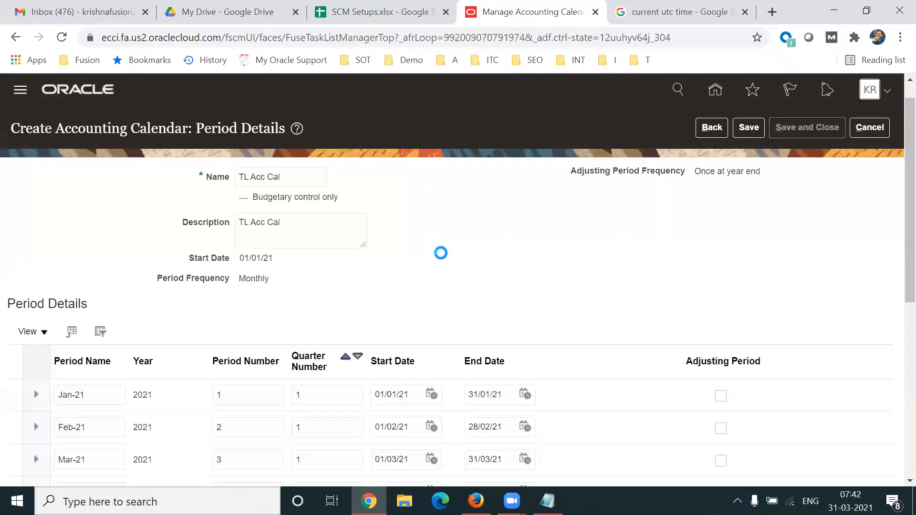
pyautogui.hotkey('ctrl', 't')
# - Sign in to the ecbp-test instance and open Inventory Management under Supply Chain Execution
pyautogui.write('ecbp-test.fa.us2.oraclecloud.com')
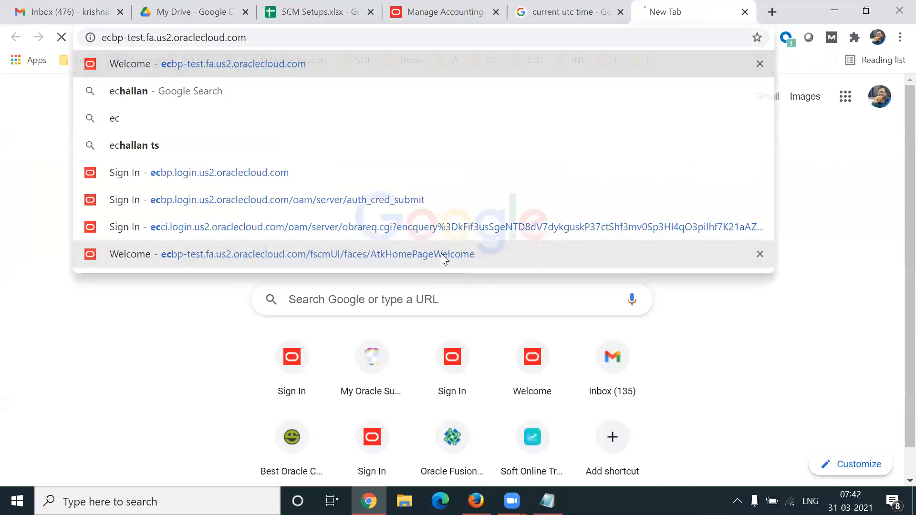
pyautogui.press('Return')
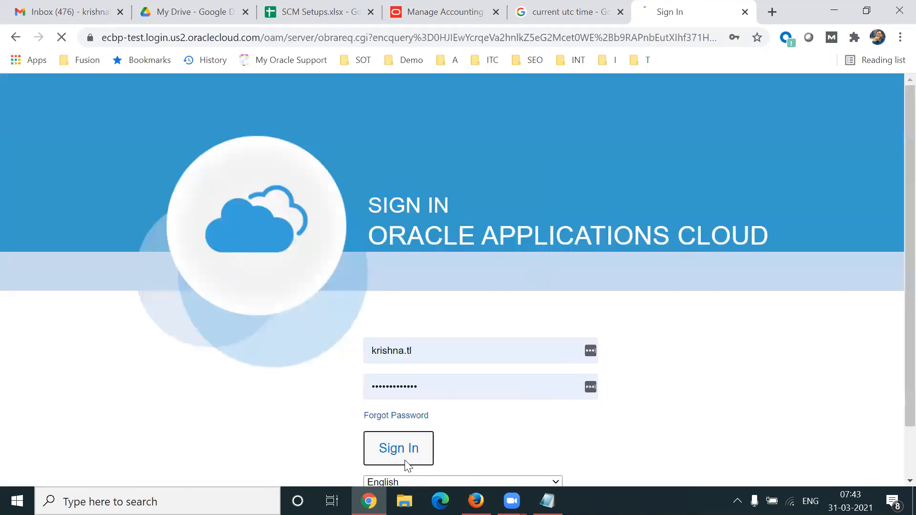
pyautogui.click(407, 463)
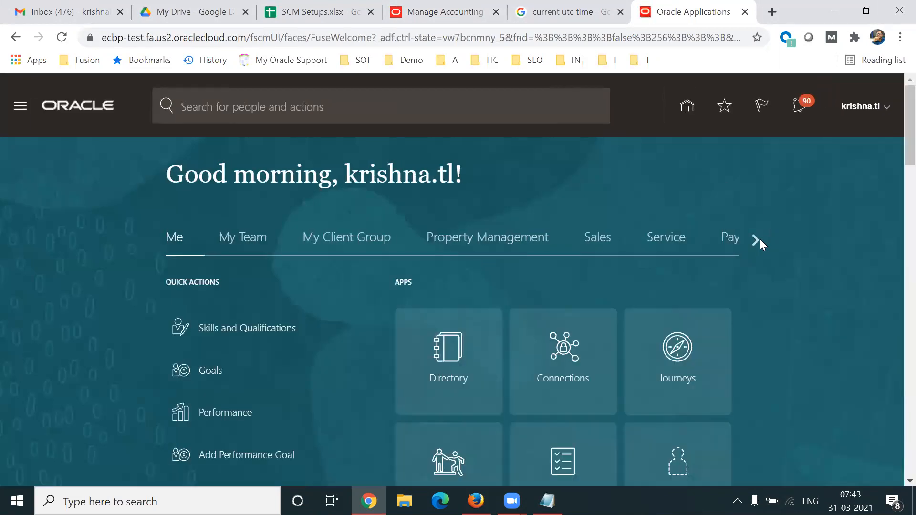
pyautogui.click(756, 242)
pyautogui.click(756, 241)
pyautogui.click(756, 241)
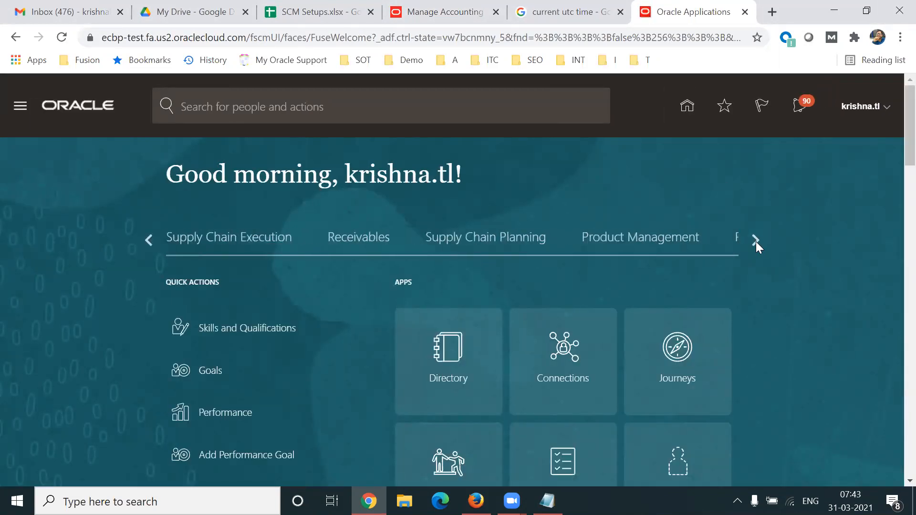
pyautogui.click(207, 236)
pyautogui.click(592, 367)
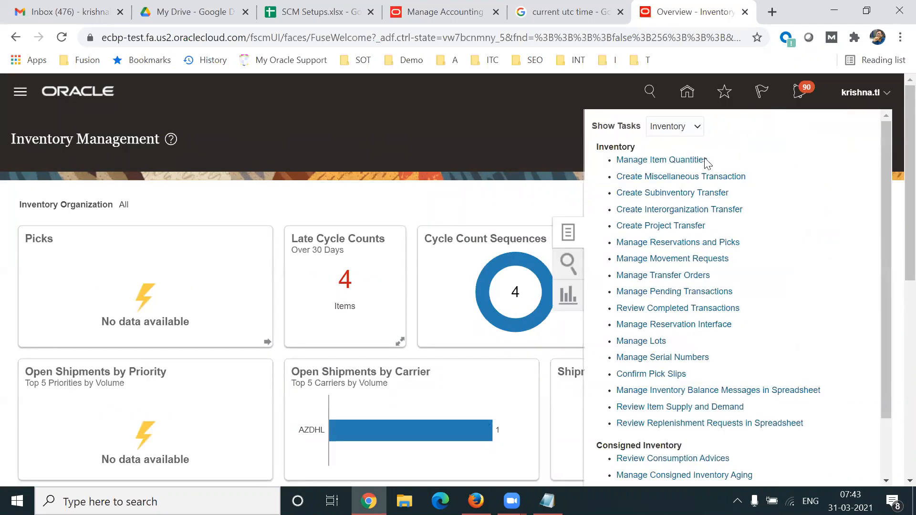
# - Start a Miscellaneous Transaction and try an organization search for 002, then cancel it
pyautogui.click(640, 178)
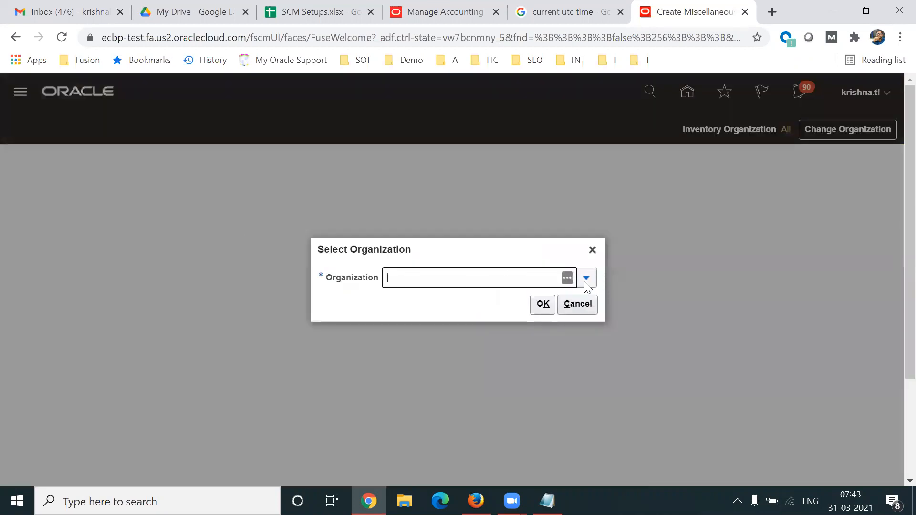
pyautogui.click(585, 279)
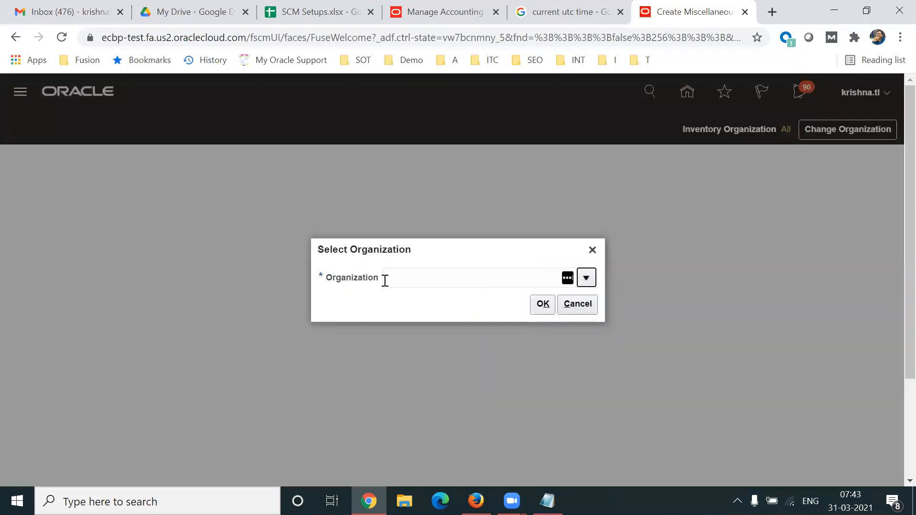
pyautogui.moveTo(910, 325); pyautogui.dragTo(898, 360)
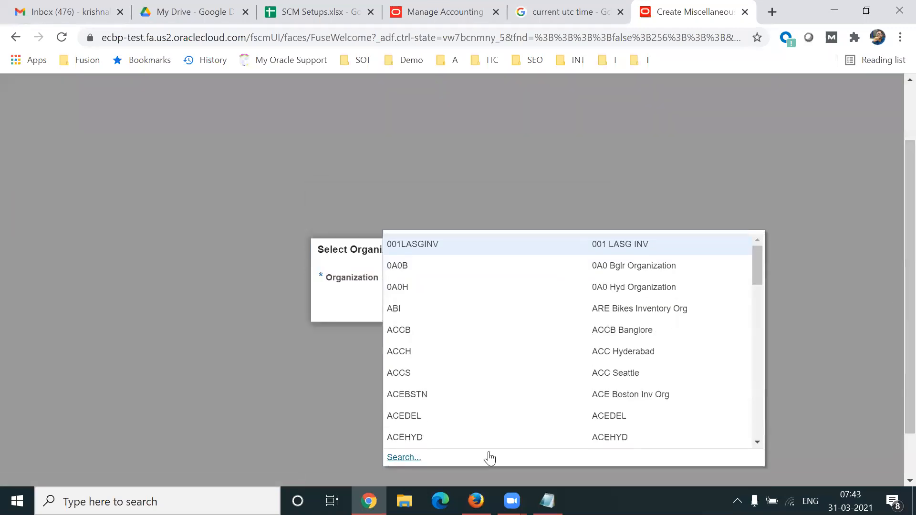
pyautogui.click(406, 456)
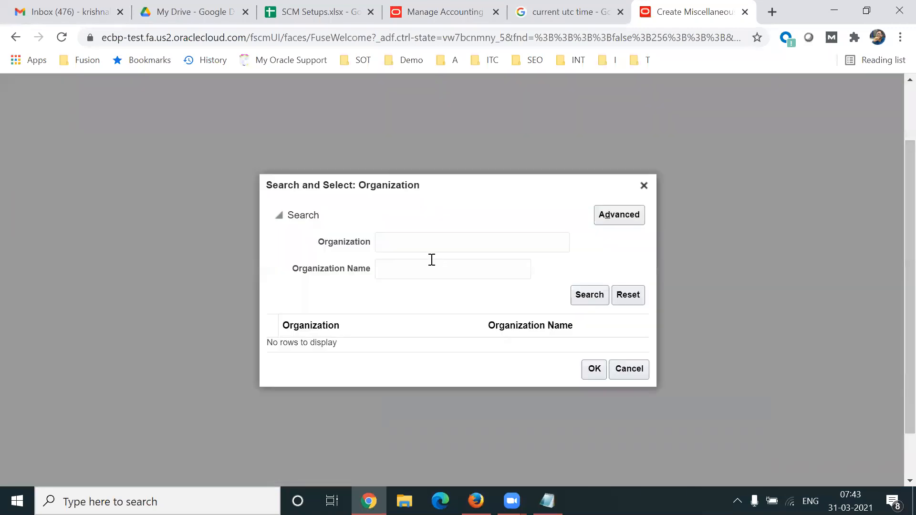
pyautogui.click(396, 238)
pyautogui.write('002')
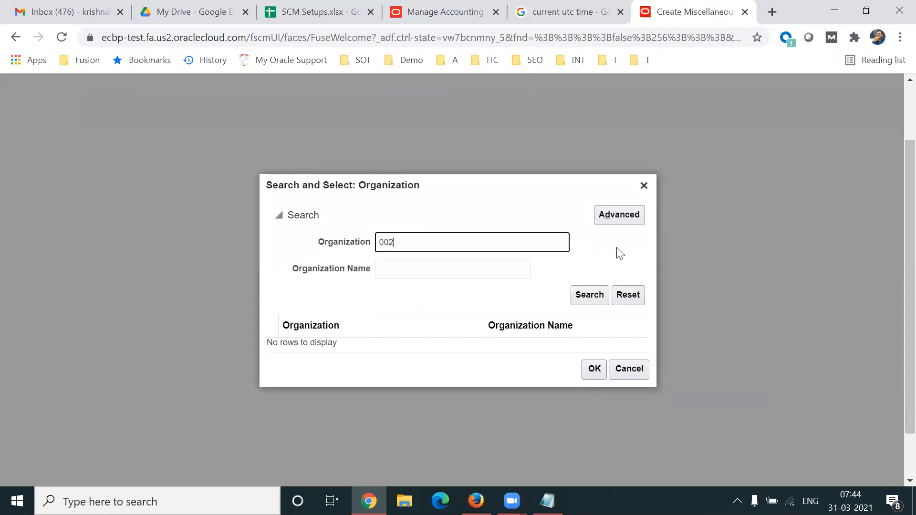
pyautogui.click(584, 294)
pyautogui.click(429, 246)
pyautogui.click(630, 369)
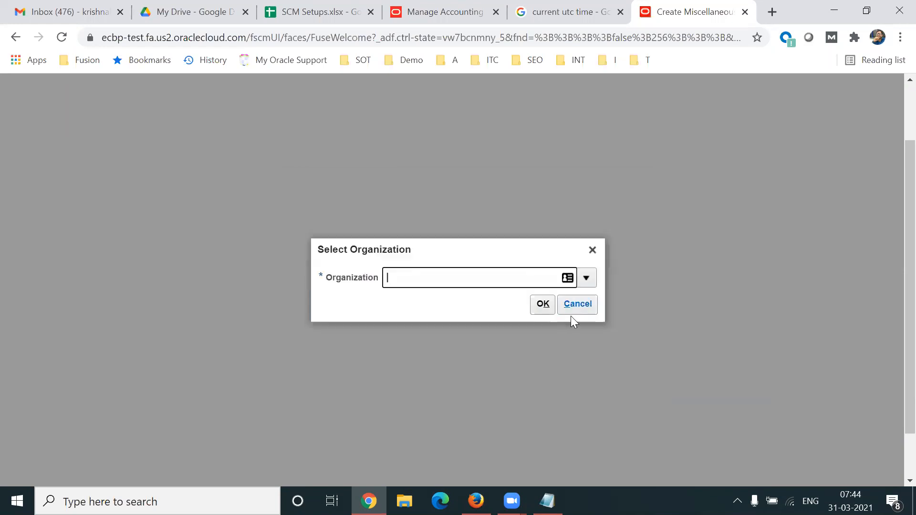
# - Choose organization 001LASGINV and confirm it
pyautogui.click(592, 278)
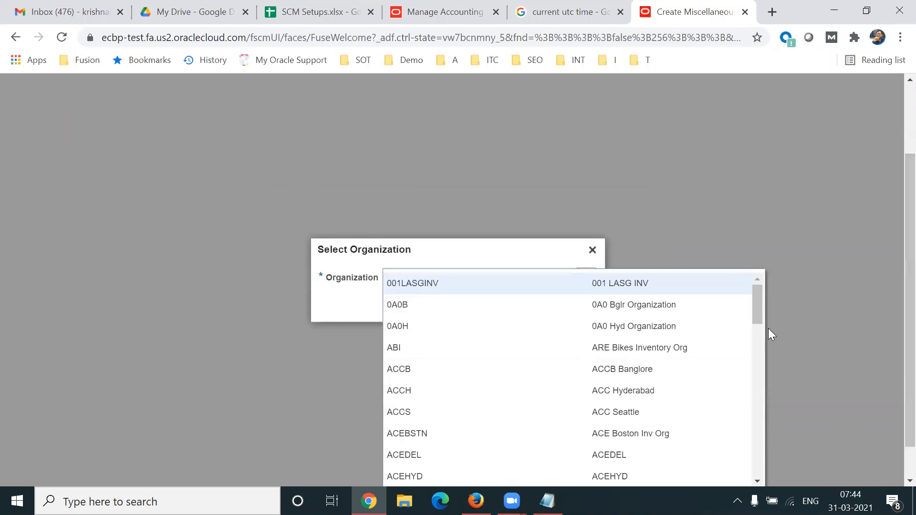
pyautogui.click(665, 291)
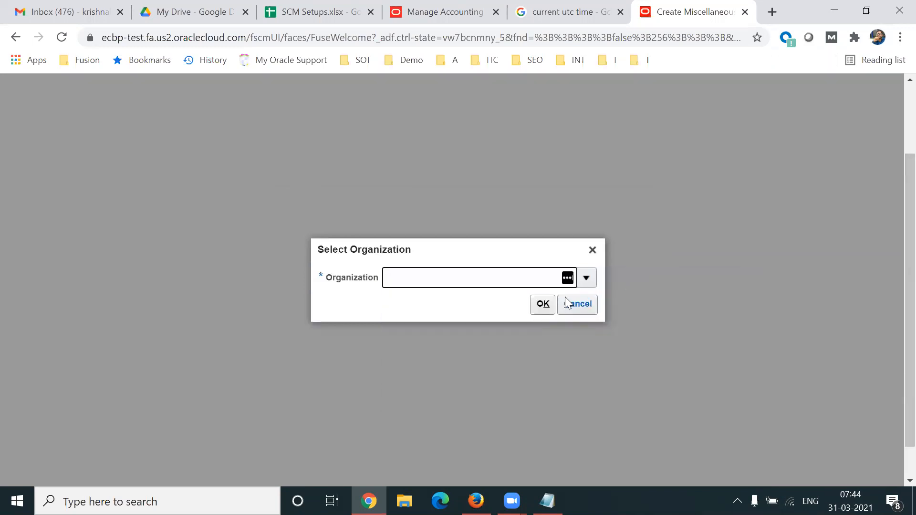
pyautogui.click(542, 306)
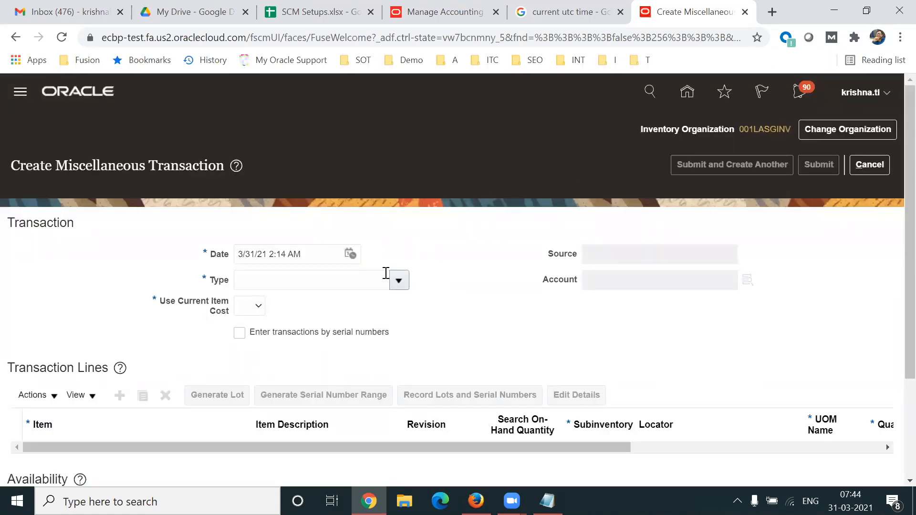
pyautogui.click(399, 281)
# - Set transaction type to Miscellaneous Receipt via a Mis%Rec% search, then open the Account lookup
pyautogui.scroll(-2, 894, 325)
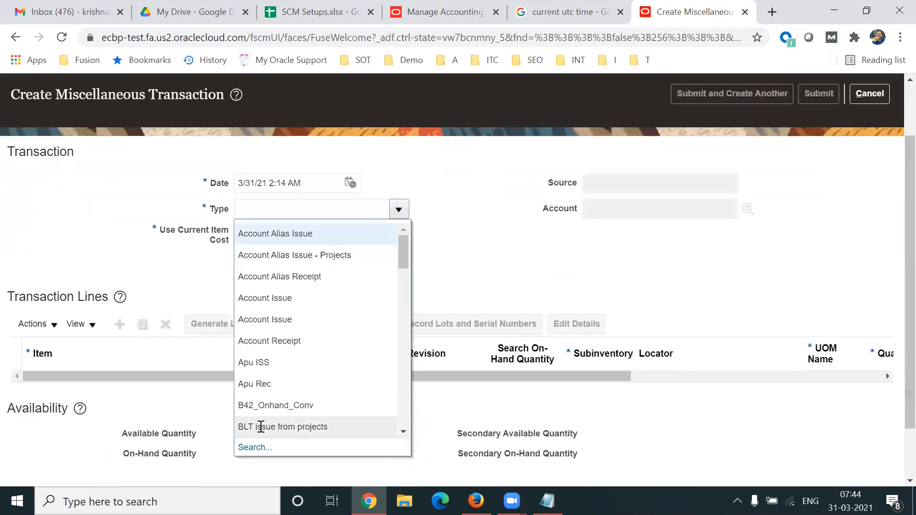
pyautogui.click(248, 447)
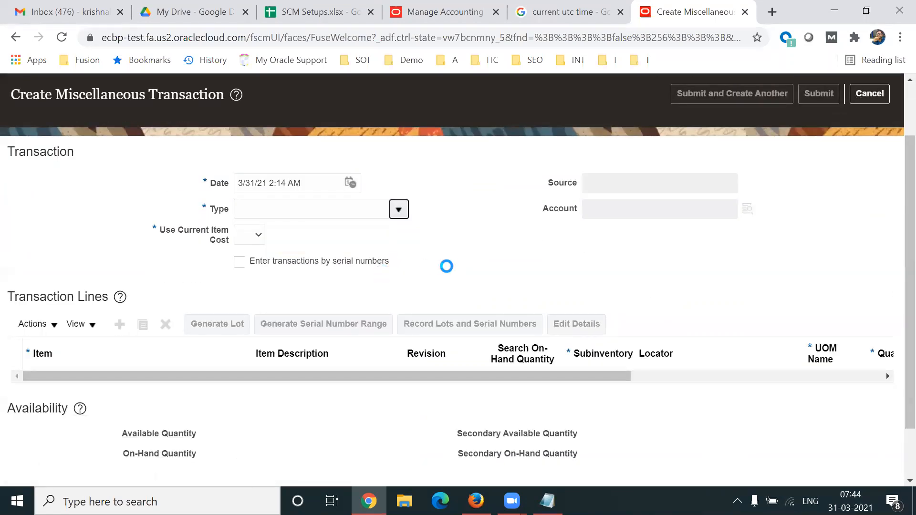
pyautogui.write('Mis%Rec%')
pyautogui.press('Return')
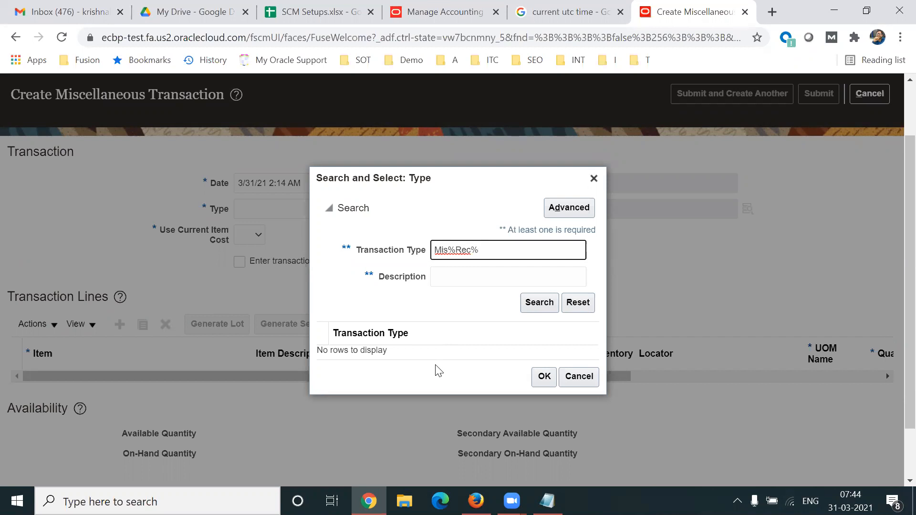
pyautogui.click(371, 334)
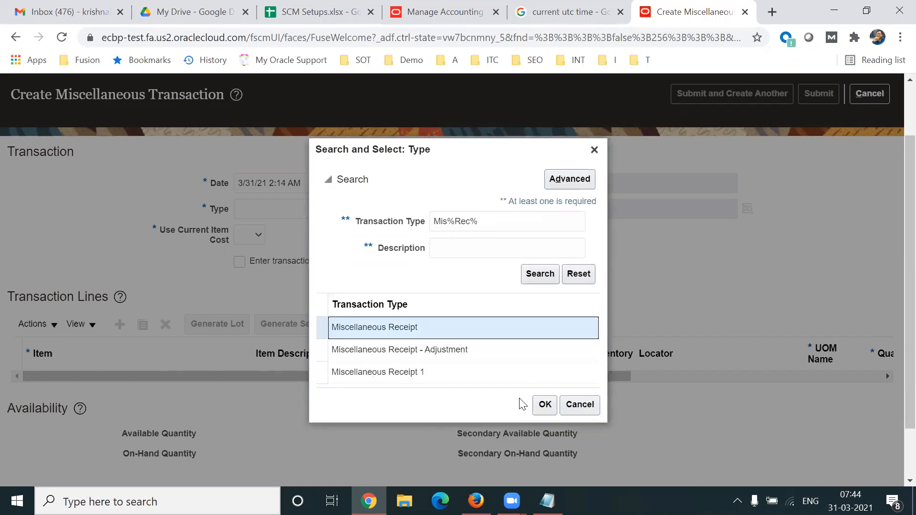
pyautogui.click(543, 404)
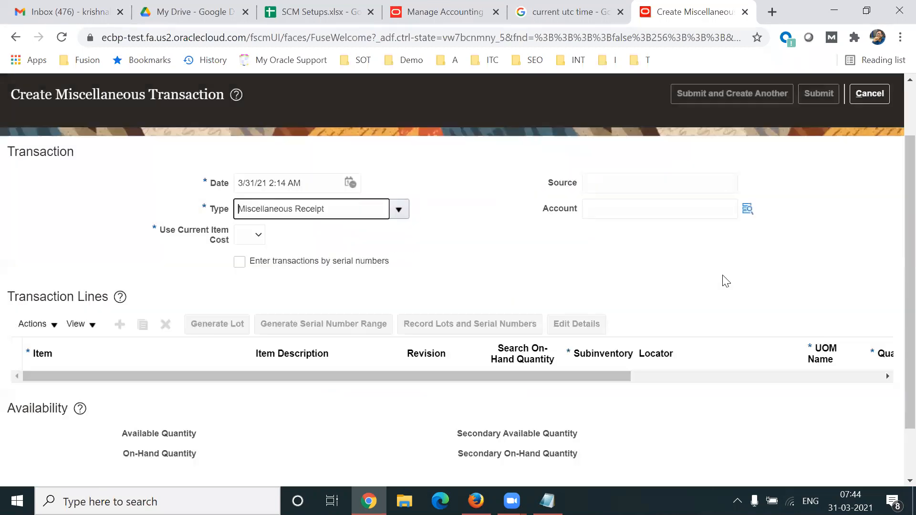
pyautogui.moveTo(544, 209); pyautogui.dragTo(582, 210)
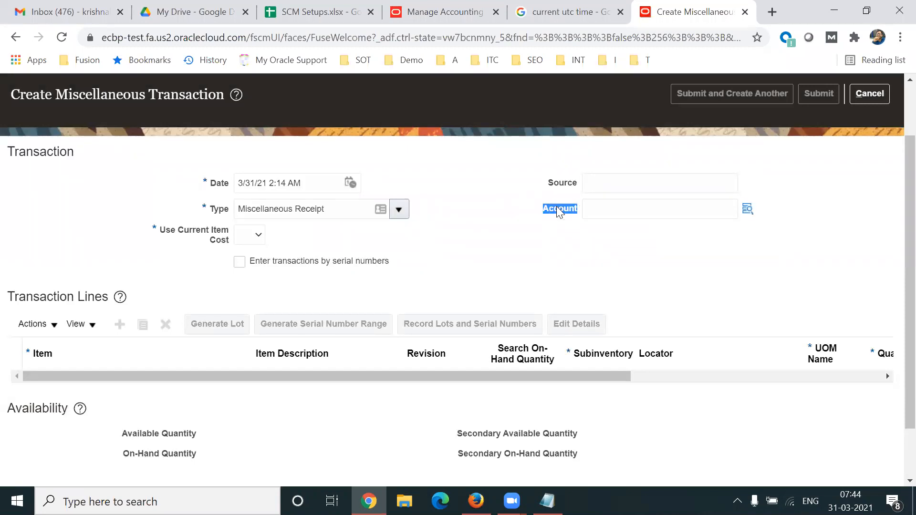
pyautogui.click(748, 209)
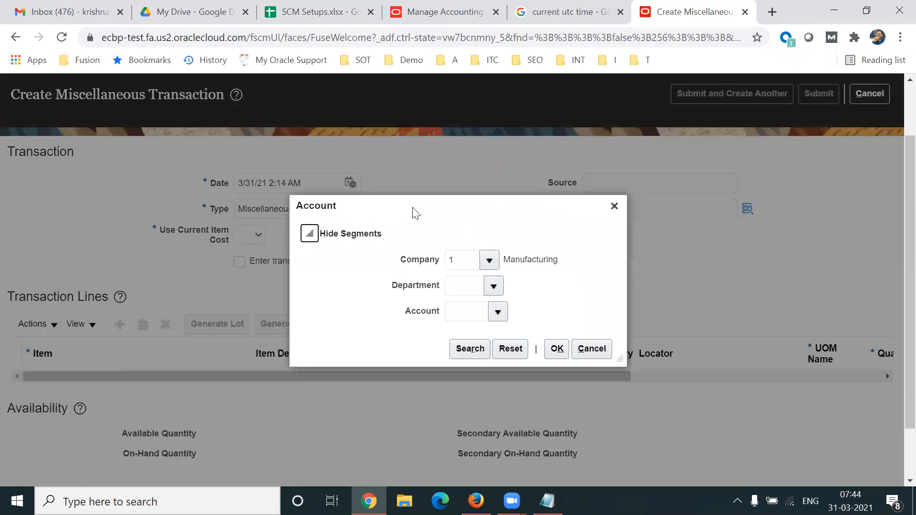
pyautogui.moveTo(401, 208); pyautogui.dragTo(471, 190)
pyautogui.click(524, 252)
pyautogui.doubleClick(523, 252)
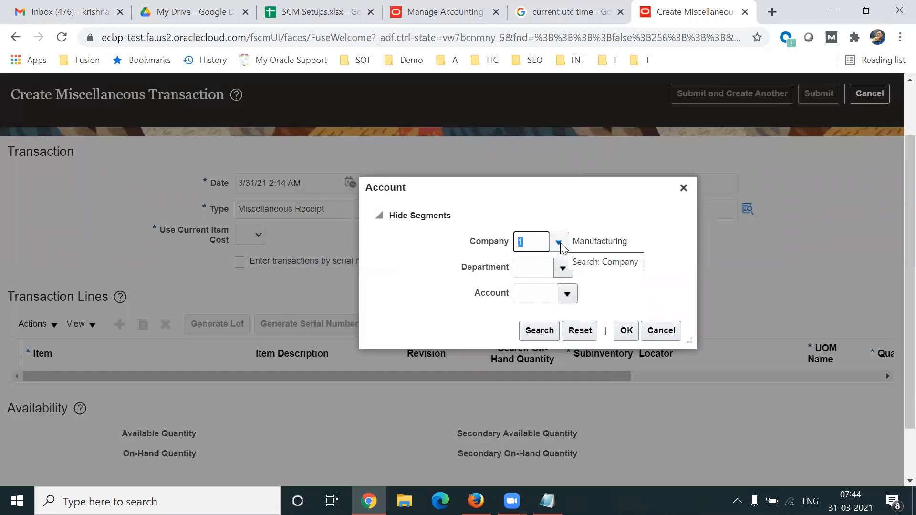
pyautogui.doubleClick(479, 272)
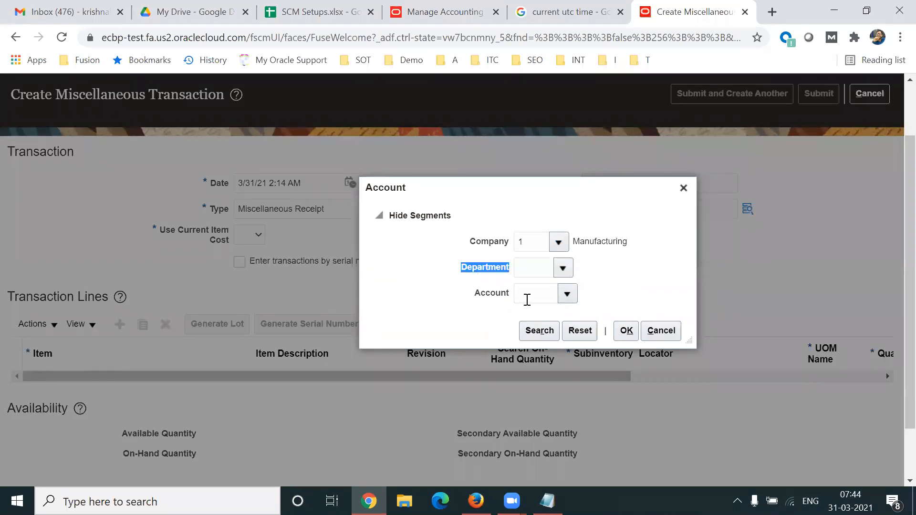
pyautogui.doubleClick(491, 299)
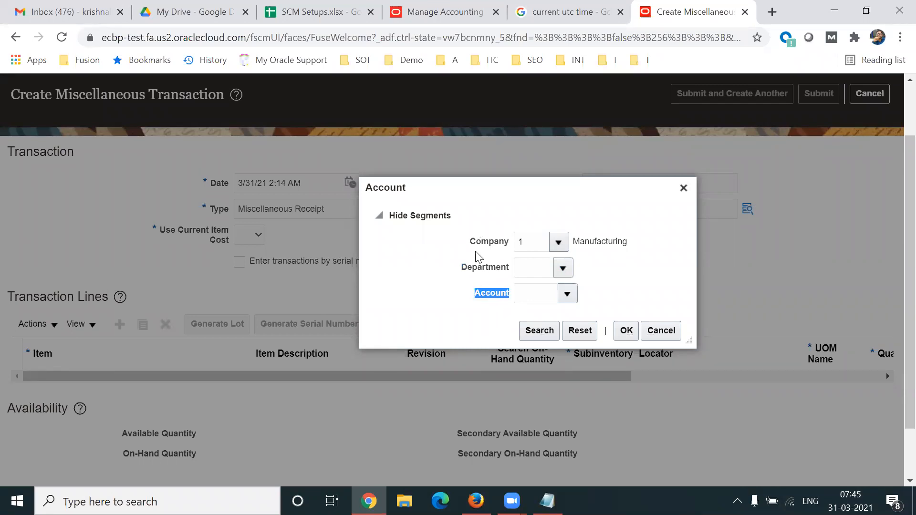
pyautogui.click(320, 23)
pyautogui.click(329, 403)
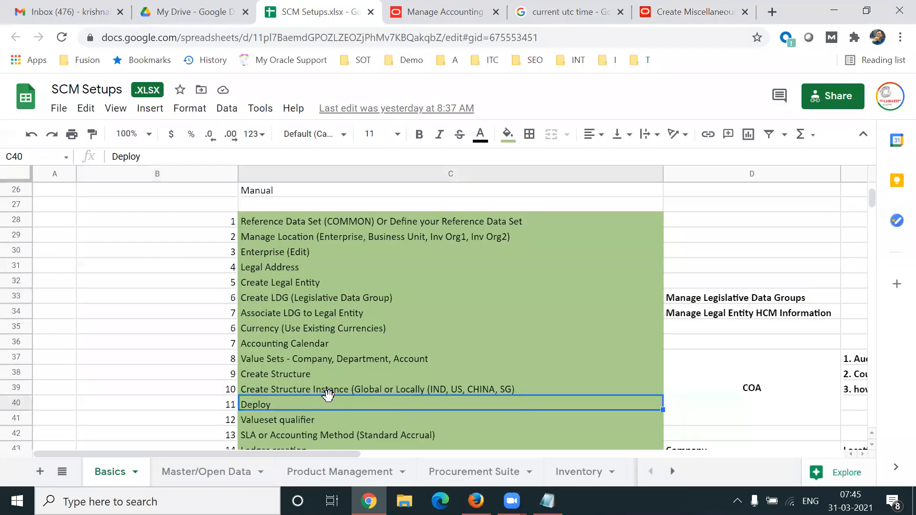
pyautogui.press('Up')
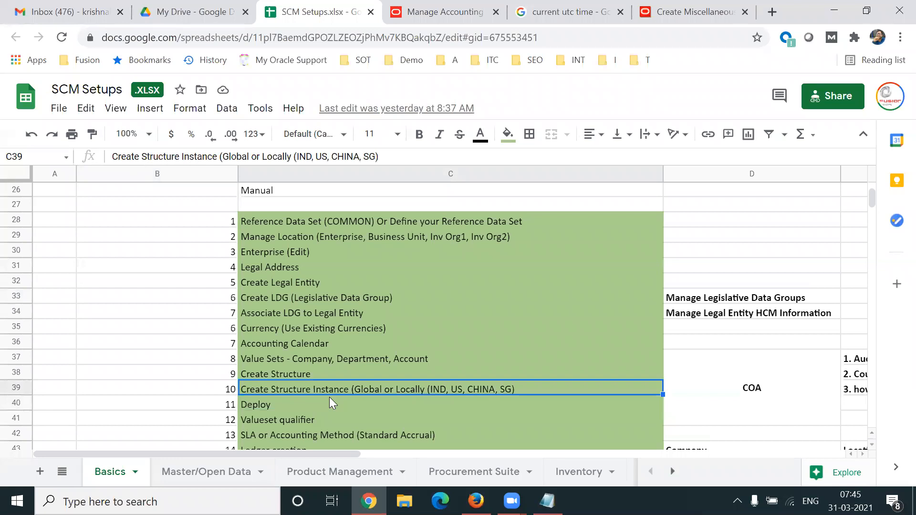
pyautogui.press('Right')
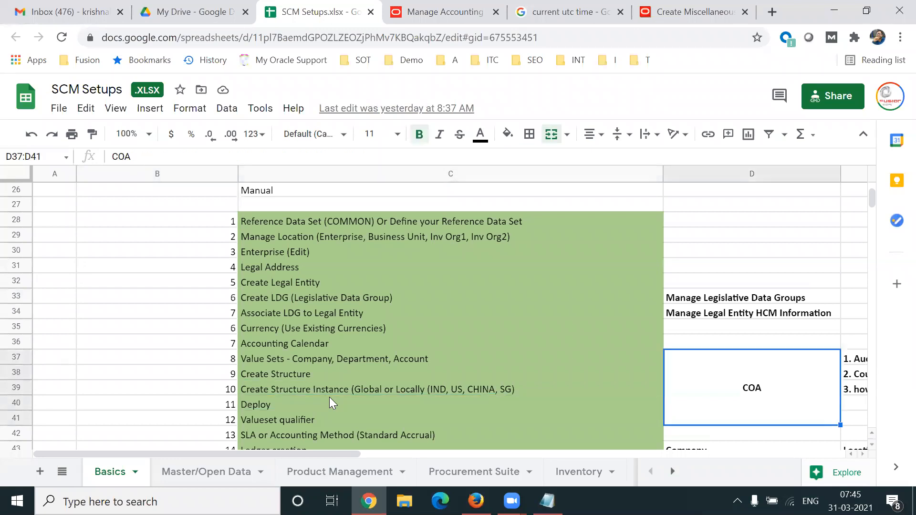
pyautogui.hotkey('shift', 'Left')
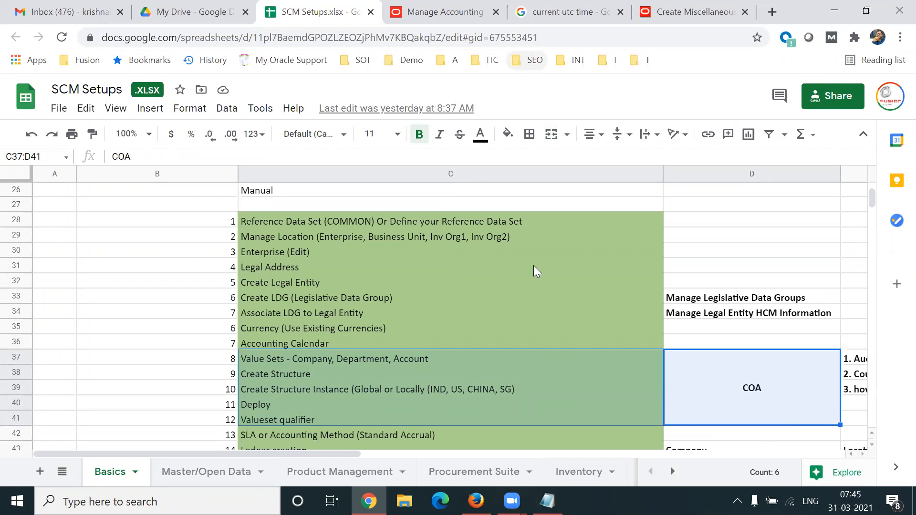
pyautogui.click(695, 12)
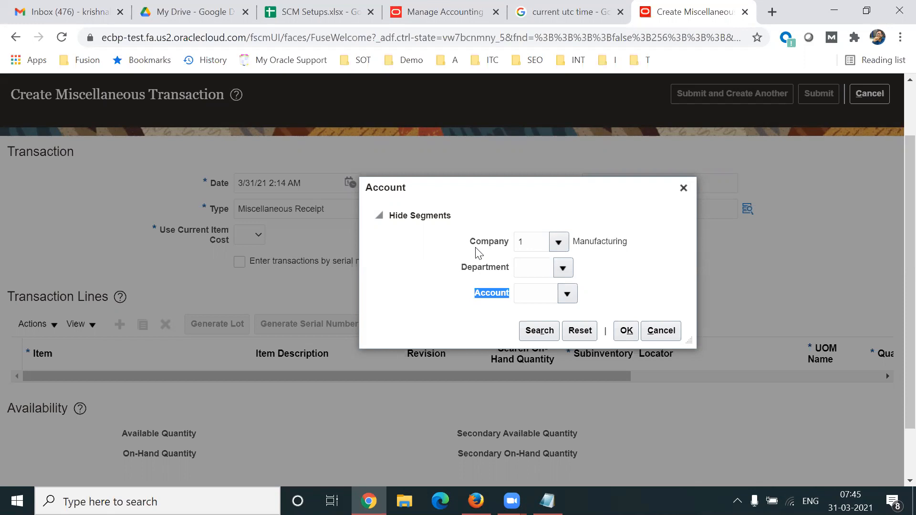
# - Raise the Account dialog, highlight the Company, Department and Account labels, and list Department values 101, 102, 103
pyautogui.moveTo(472, 189); pyautogui.dragTo(474, 152)
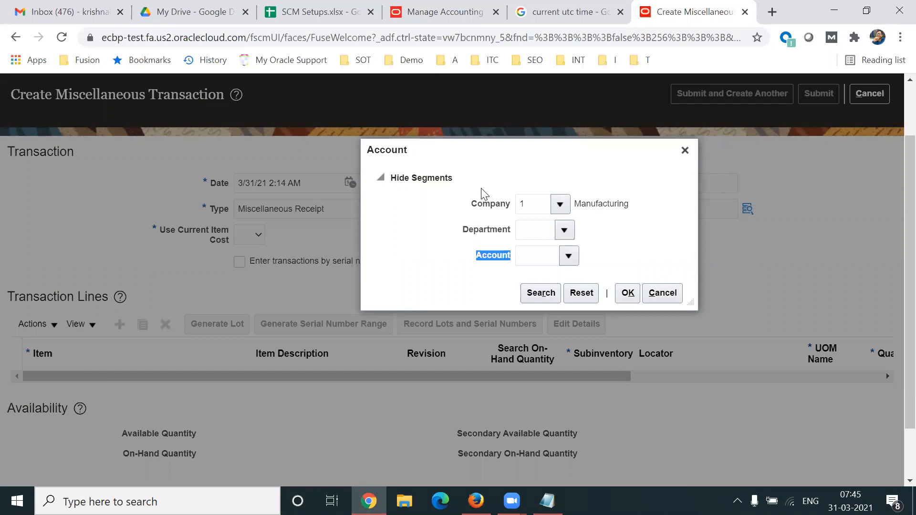
pyautogui.moveTo(473, 205); pyautogui.dragTo(600, 264)
pyautogui.moveTo(463, 230); pyautogui.dragTo(504, 235)
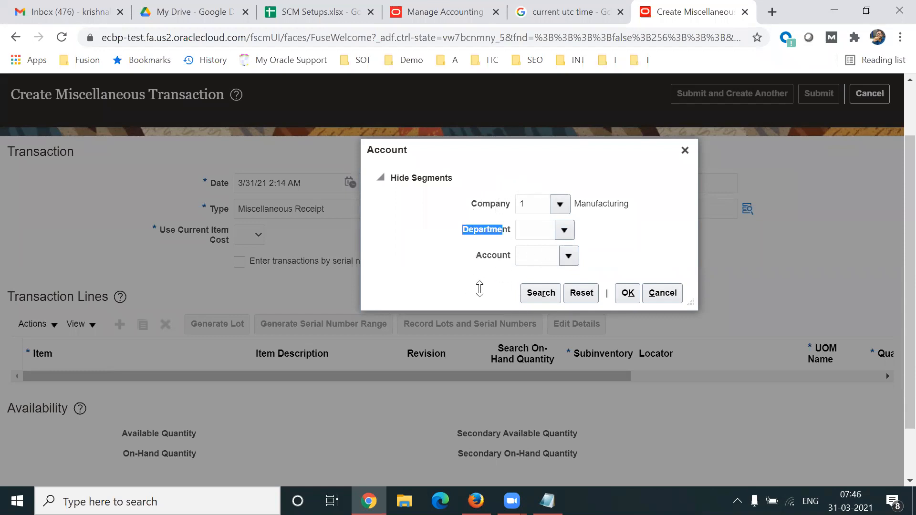
pyautogui.click(499, 203)
pyautogui.doubleClick(499, 203)
pyautogui.moveTo(467, 229); pyautogui.dragTo(503, 230)
pyautogui.moveTo(477, 262); pyautogui.dragTo(511, 260)
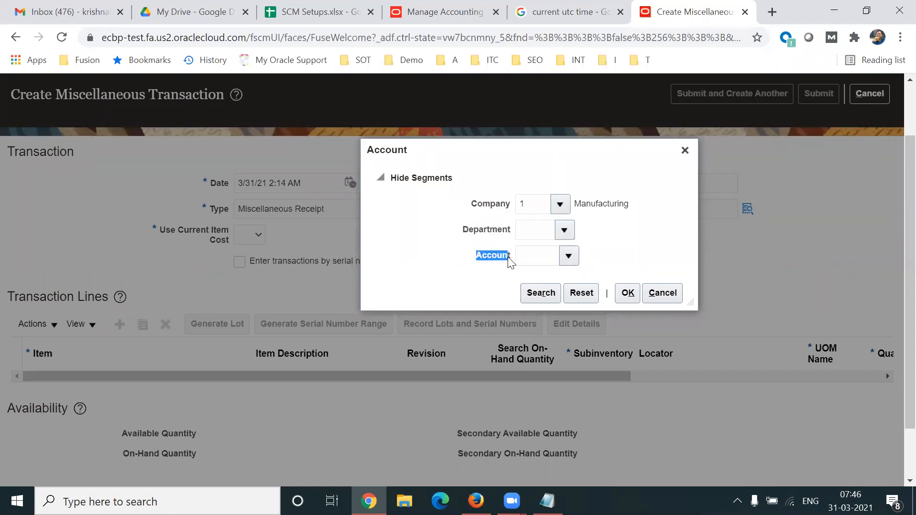
pyautogui.click(564, 230)
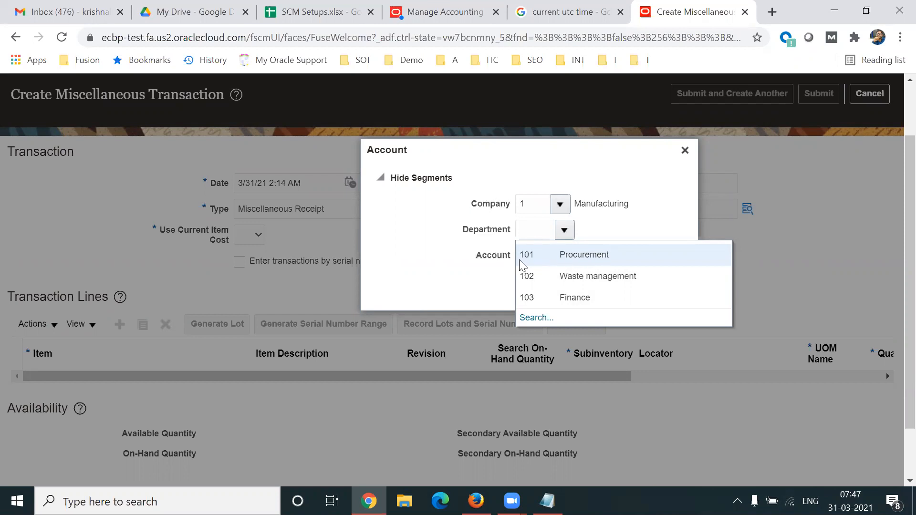
# - Close the Department list, then list Account values 123 Liability, 345 Assets and 567 Retainable before returning to Notepad
pyautogui.click(628, 208)
pyautogui.click(569, 256)
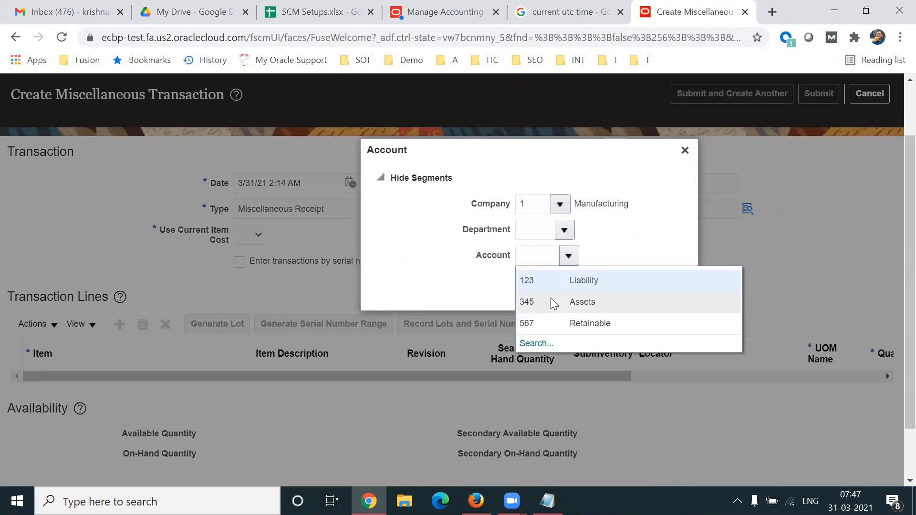
pyautogui.click(548, 501)
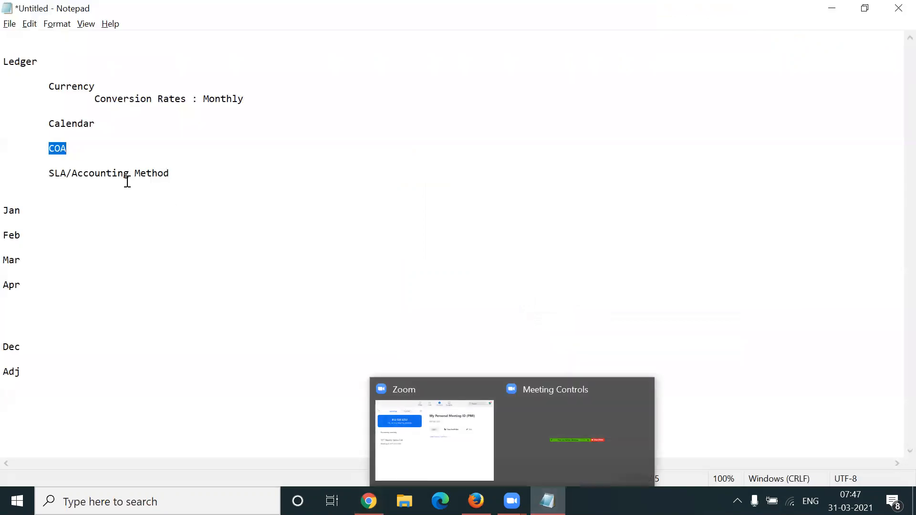
# - Extend the Notepad COA line to 'COA - Identify Segment,' and go back to the SCM Setups sheet
pyautogui.click(89, 150)
pyautogui.write('- Identify Segment')
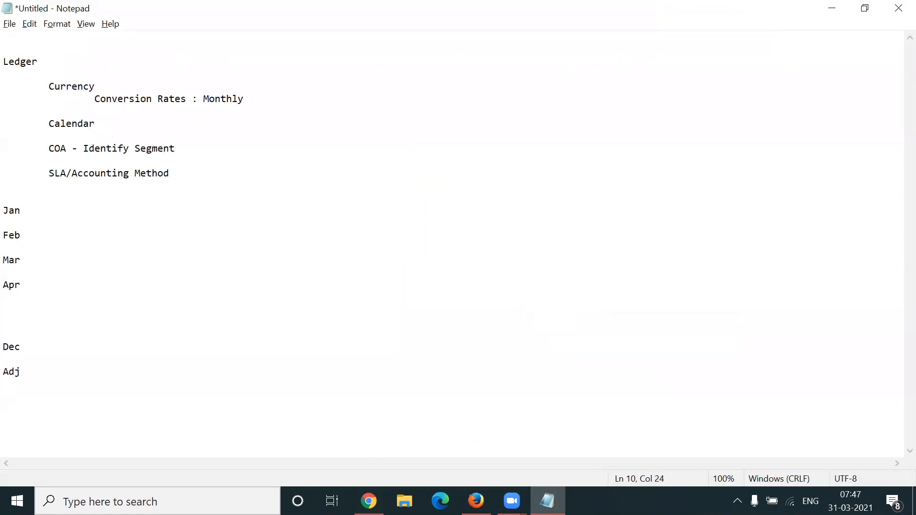
pyautogui.write(',')
pyautogui.moveTo(3, 62); pyautogui.dragTo(198, 176)
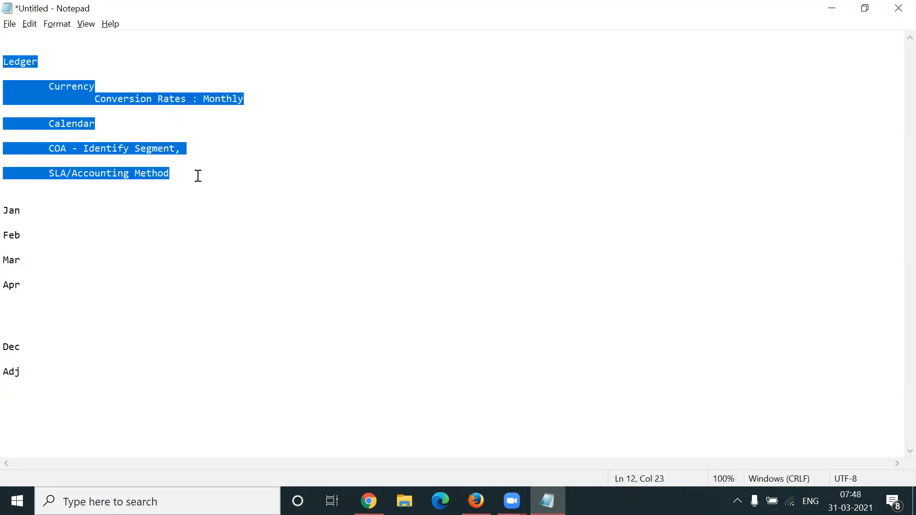
pyautogui.click(198, 175)
pyautogui.moveTo(48, 150); pyautogui.dragTo(178, 147)
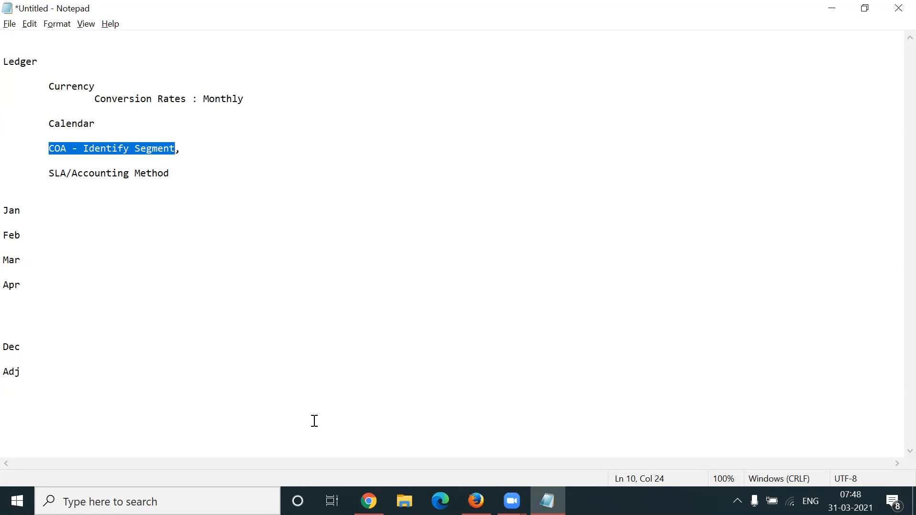
pyautogui.click(368, 501)
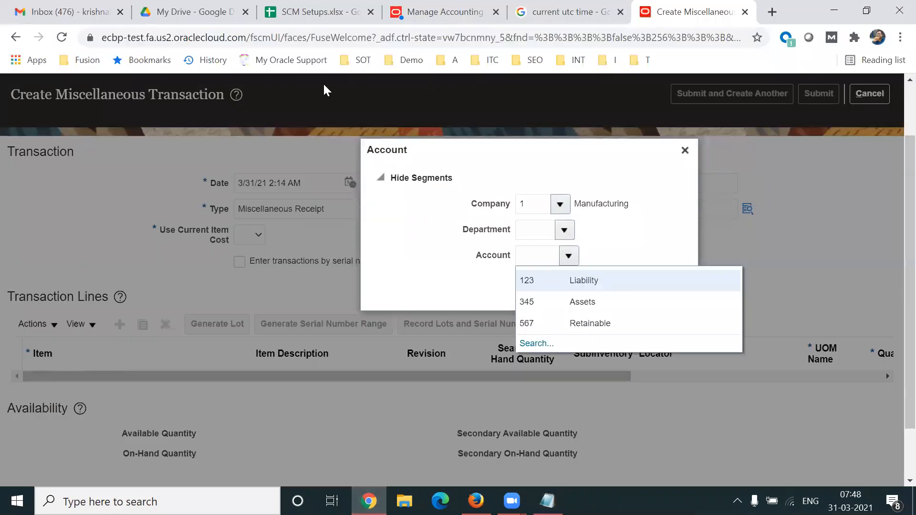
pyautogui.click(284, 23)
# - Rewrite cell E37 as 'Finance Consultant, Finance Team, Company Auditor'
pyautogui.click(832, 384)
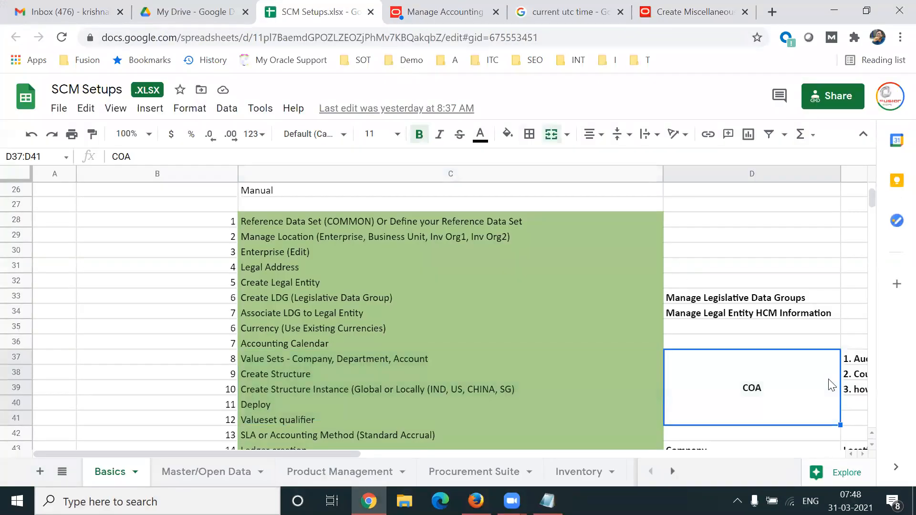
pyautogui.press('Right')
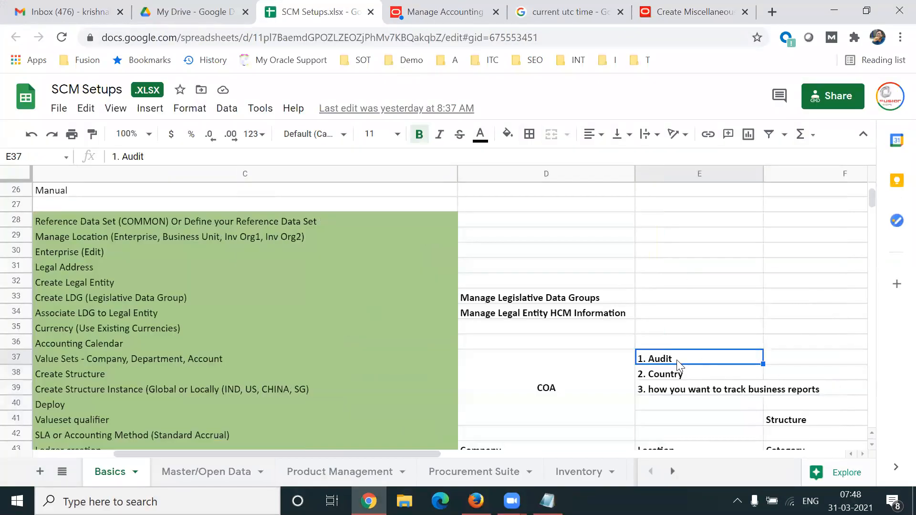
pyautogui.doubleClick(647, 358)
pyautogui.write('Fina')
pyautogui.press('BackSpace')
pyautogui.write('ance Consult')
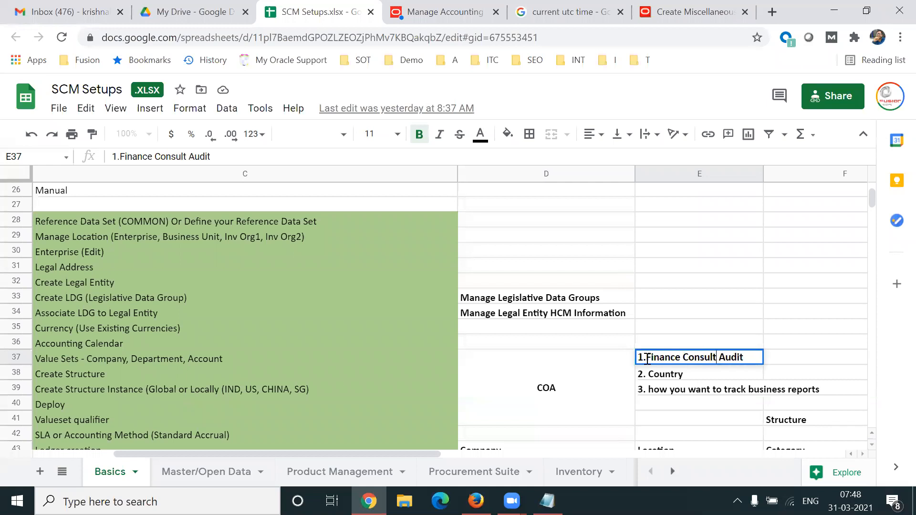
pyautogui.write('ant, ')
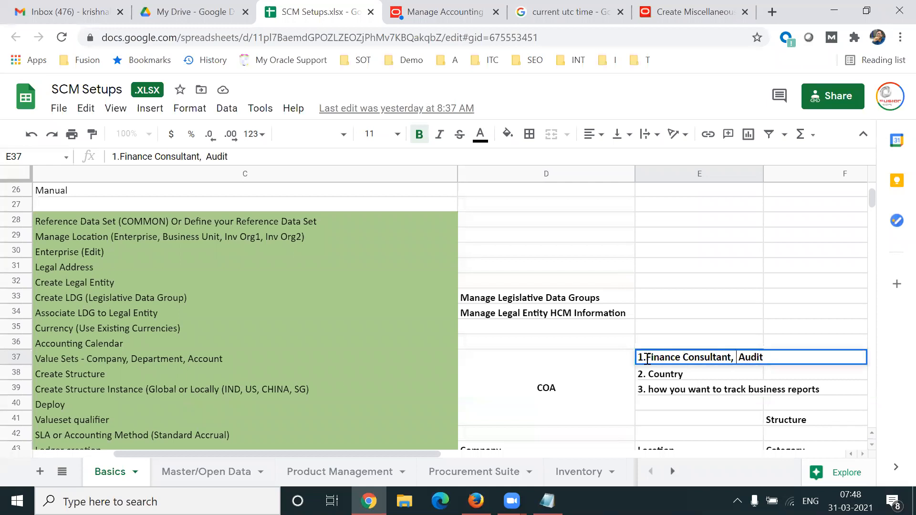
pyautogui.write('Finance TEa')
pyautogui.press('BackSpace')
pyautogui.press('BackSpace')
pyautogui.write('eam, Com')
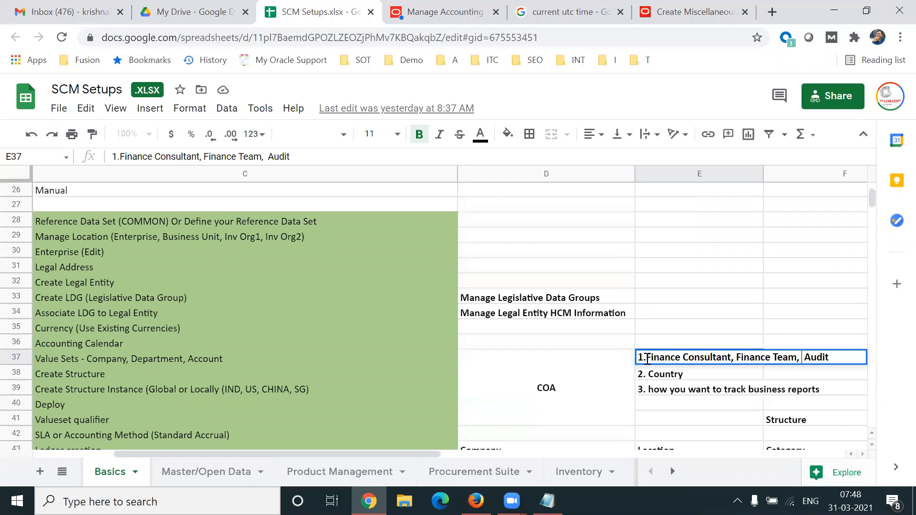
pyautogui.write('pany')
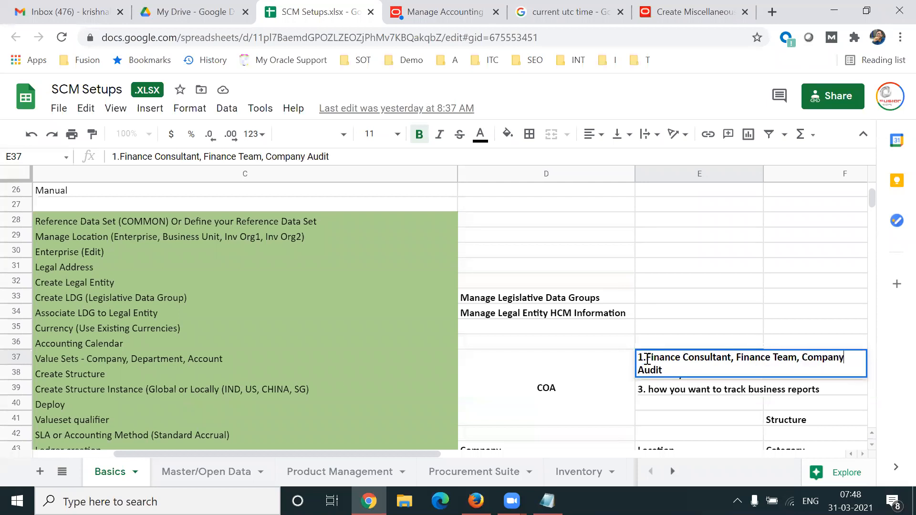
pyautogui.click(670, 369)
pyautogui.write('or')
# - Review the new E37 text by highlighting Finance Team and Auditor
pyautogui.moveTo(646, 358); pyautogui.dragTo(692, 369)
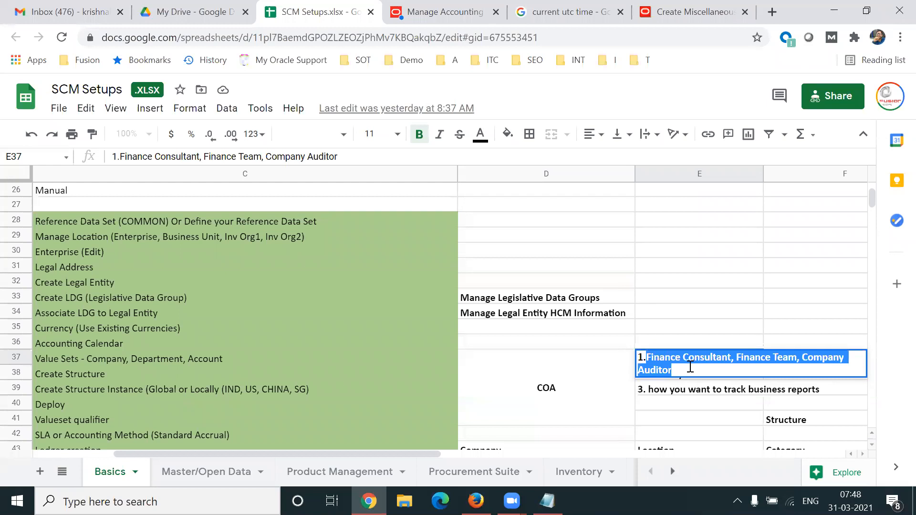
pyautogui.click(763, 364)
pyautogui.moveTo(735, 358); pyautogui.dragTo(845, 370)
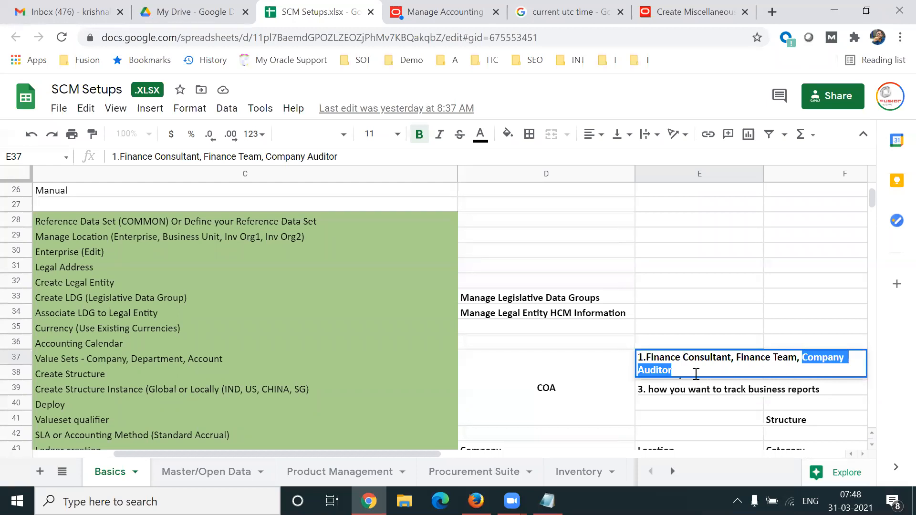
pyautogui.click(696, 374)
pyautogui.doubleClick(664, 370)
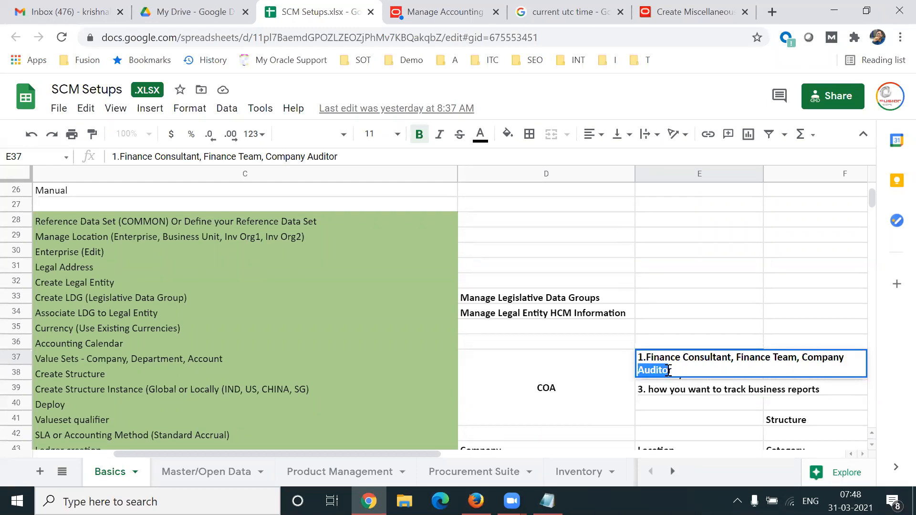
pyautogui.click(701, 370)
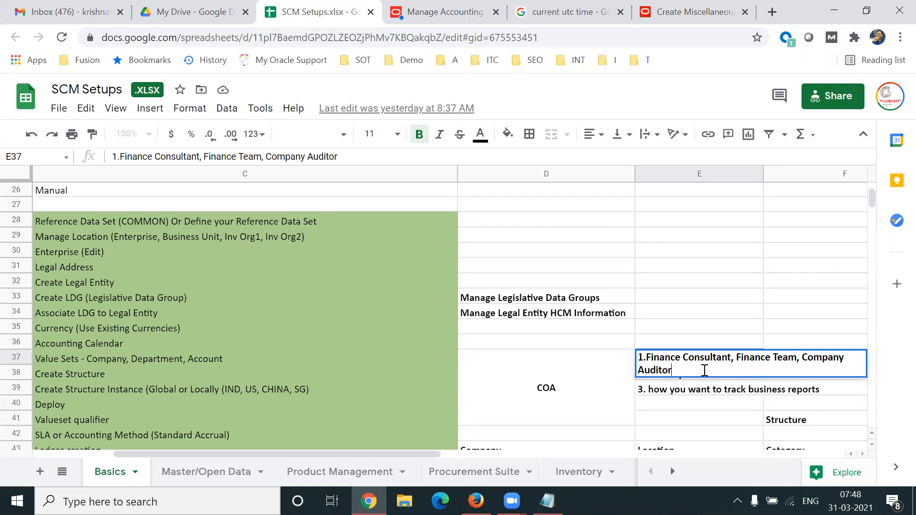
pyautogui.click(547, 501)
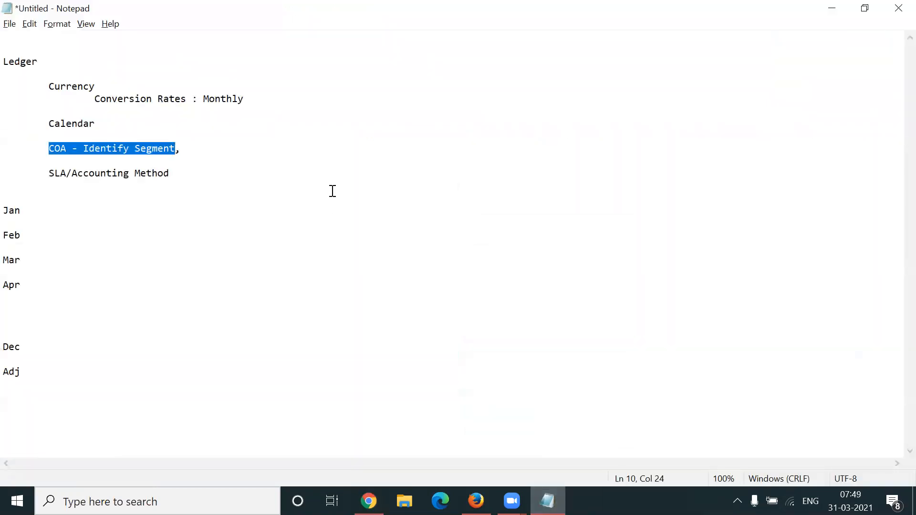
# - Append 'Value Set' to the Notepad COA line and return to the Create Miscellaneous Transaction page
pyautogui.click(165, 161)
pyautogui.moveTo(48, 149); pyautogui.dragTo(77, 149)
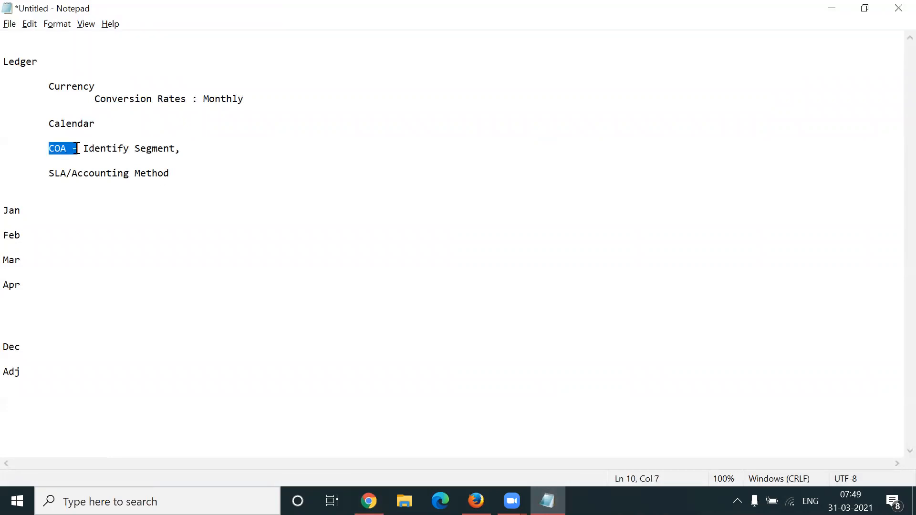
pyautogui.click(205, 151)
pyautogui.write('Value Set')
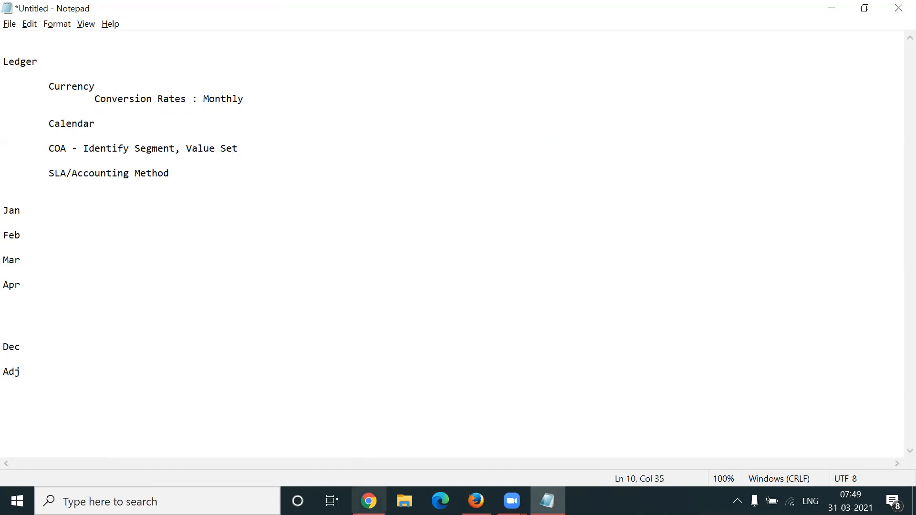
pyautogui.click(369, 501)
pyautogui.click(698, 6)
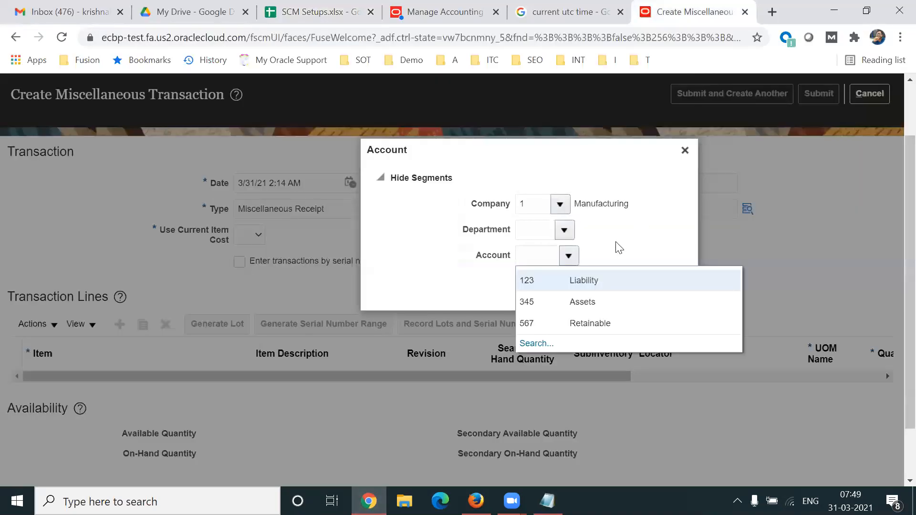
# - Close the Account list, point out the Department and Account labels, and change the note to 'Value Sets'
pyautogui.click(619, 244)
pyautogui.moveTo(473, 230); pyautogui.dragTo(505, 231)
pyautogui.moveTo(474, 258); pyautogui.dragTo(514, 264)
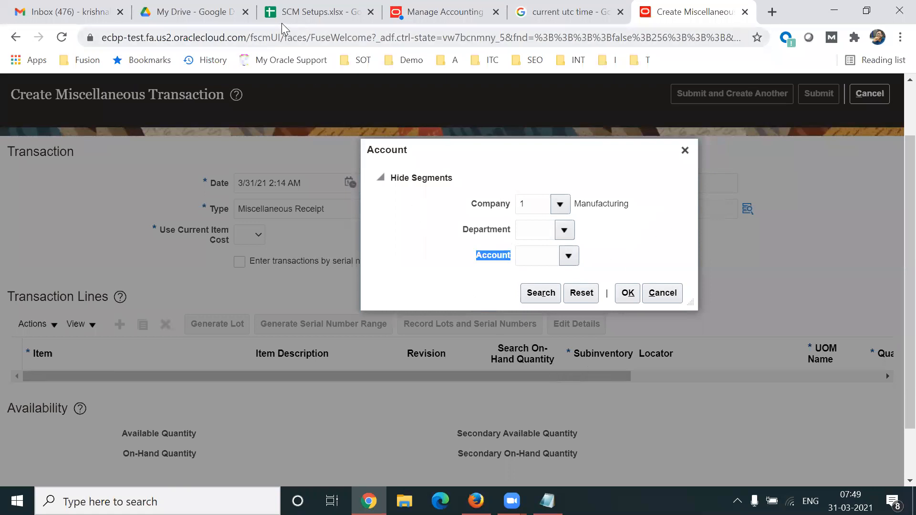
pyautogui.click(548, 501)
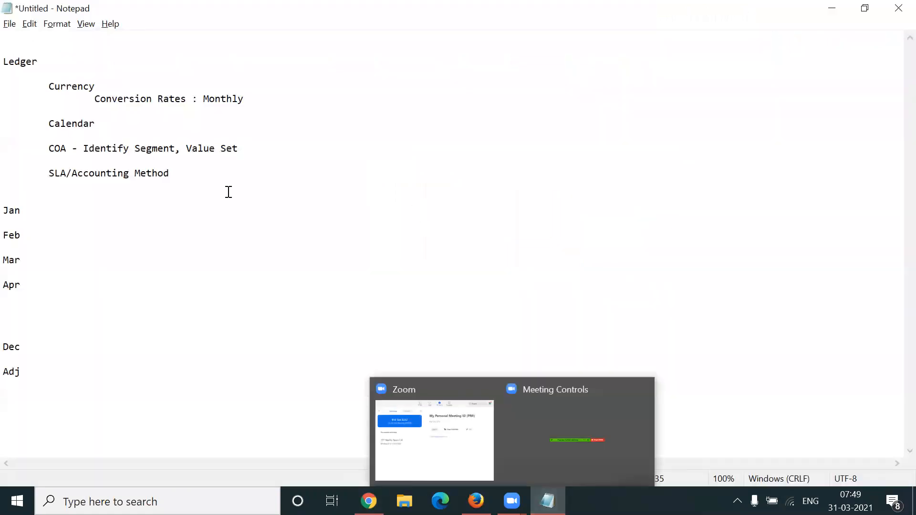
pyautogui.write('s')
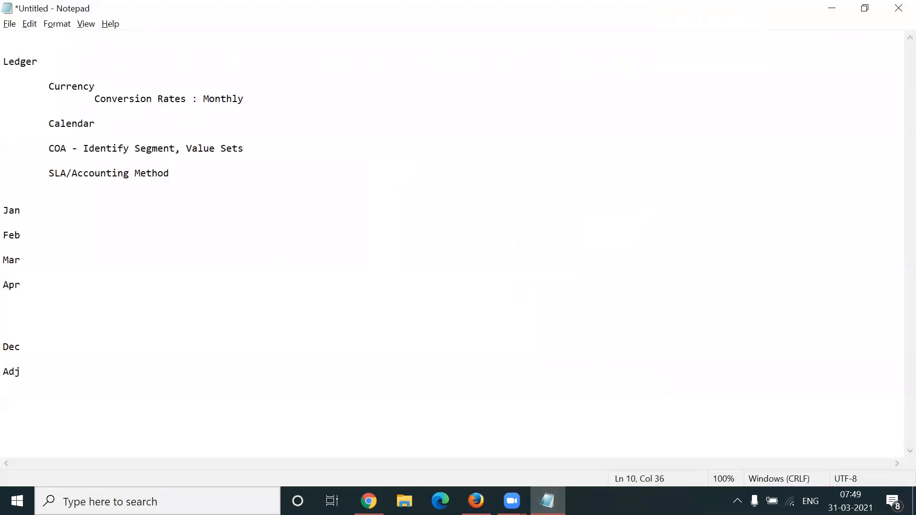
pyautogui.hotkey('alt', 'Tab')
# - Open and close the Department and Account value lists again, leaving both segments empty
pyautogui.moveTo(501, 205); pyautogui.dragTo(483, 205)
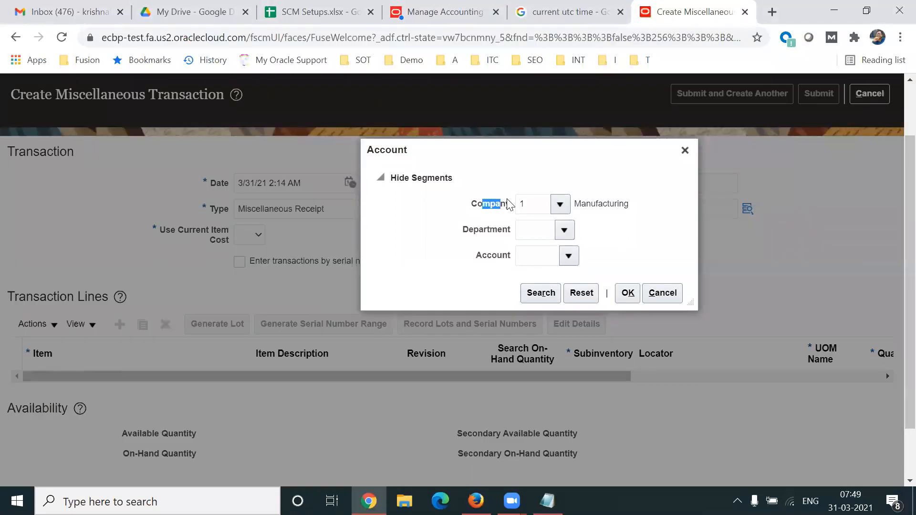
pyautogui.doubleClick(471, 229)
pyautogui.click(565, 230)
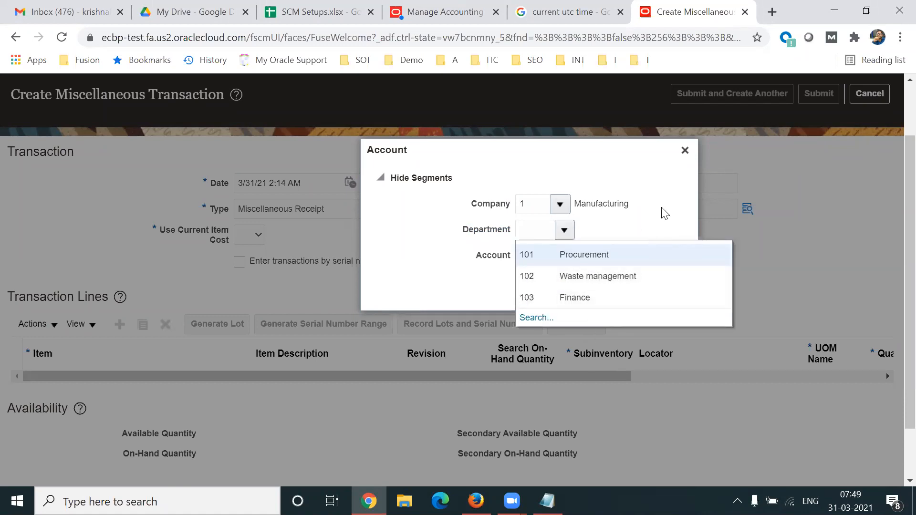
pyautogui.click(664, 213)
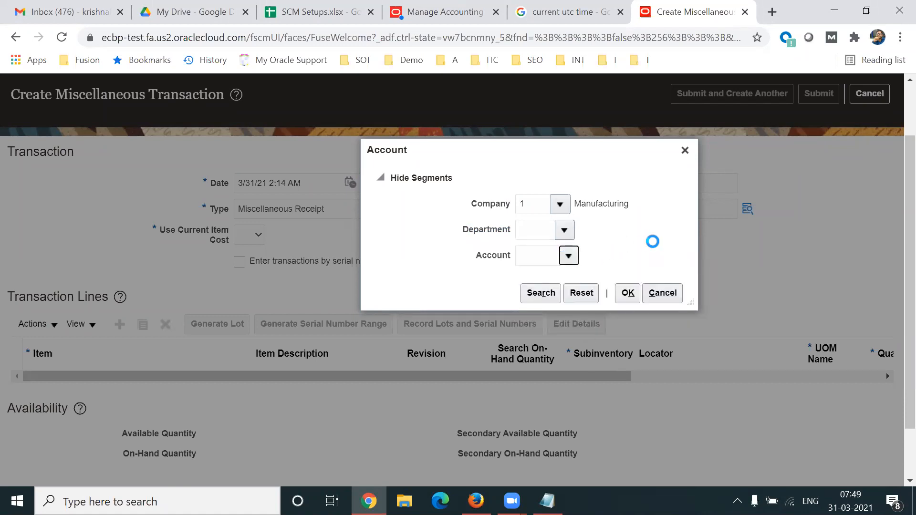
pyautogui.click(645, 239)
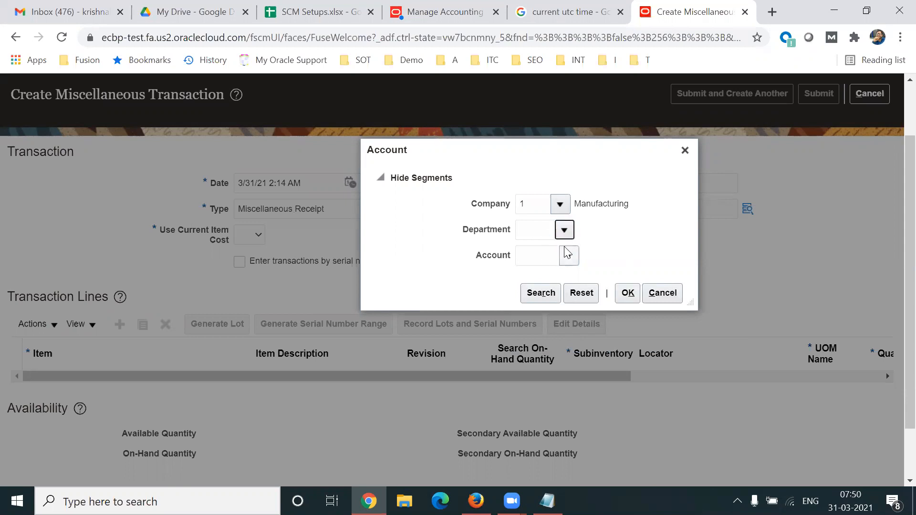
pyautogui.click(564, 230)
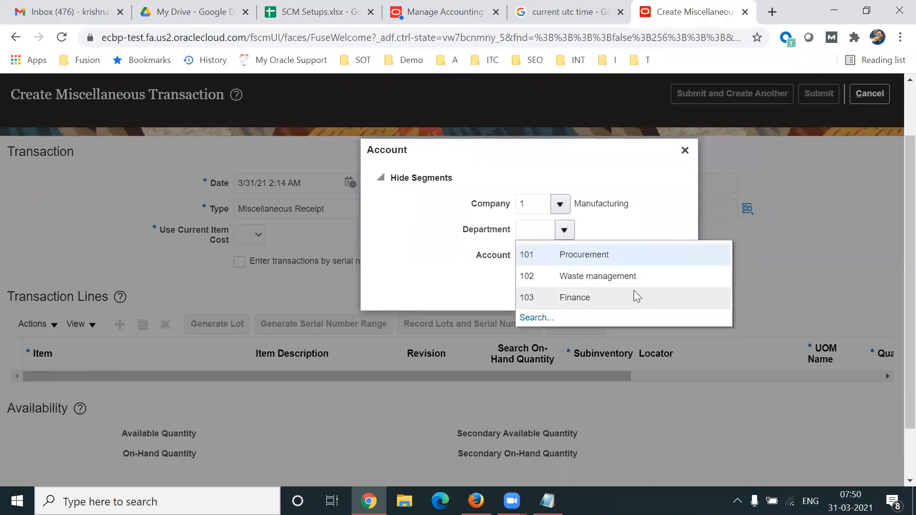
pyautogui.click(640, 187)
pyautogui.click(568, 256)
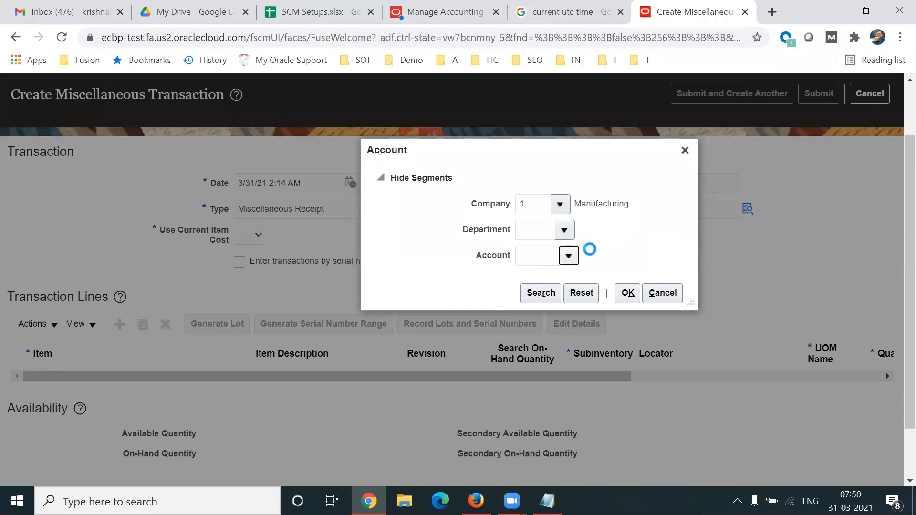
pyautogui.click(637, 215)
pyautogui.click(300, 20)
# - Reword cell E39 to '3. how you want to view/track financials reports'
pyautogui.click(549, 396)
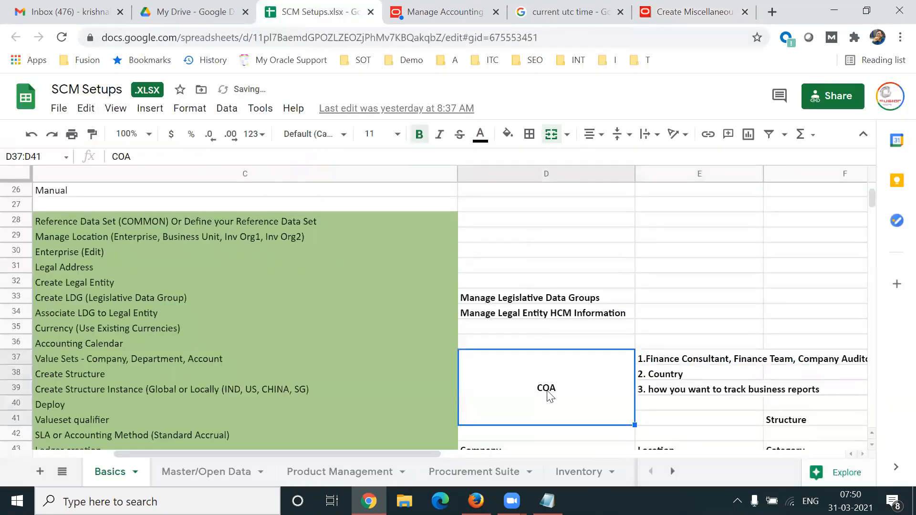
pyautogui.press('Right')
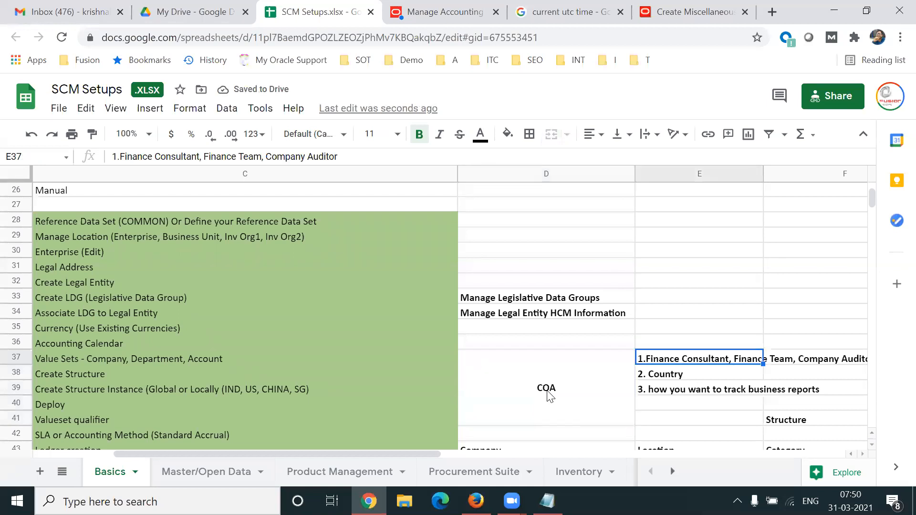
pyautogui.press('Down')
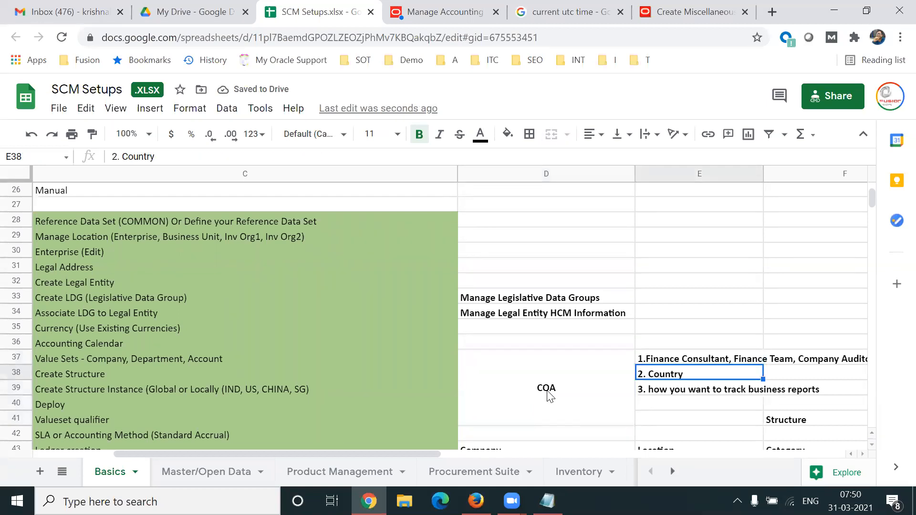
pyautogui.click(673, 394)
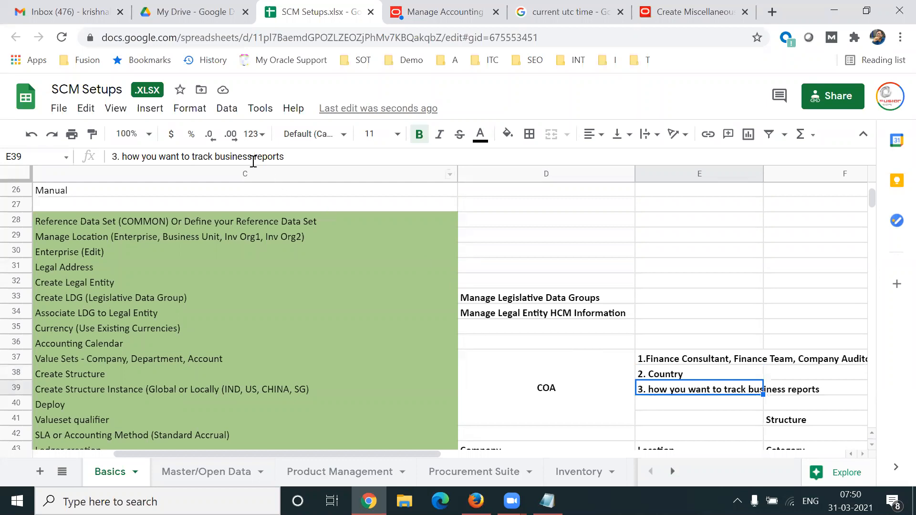
pyautogui.click(252, 158)
pyautogui.press('BackSpace')
pyautogui.press('BackSpace')
pyautogui.press('BackSpace')
pyautogui.press('BackSpace')
pyautogui.press('BackSpace')
pyautogui.press('BackSpace')
pyautogui.press('BackSpace')
pyautogui.press('BackSpace')
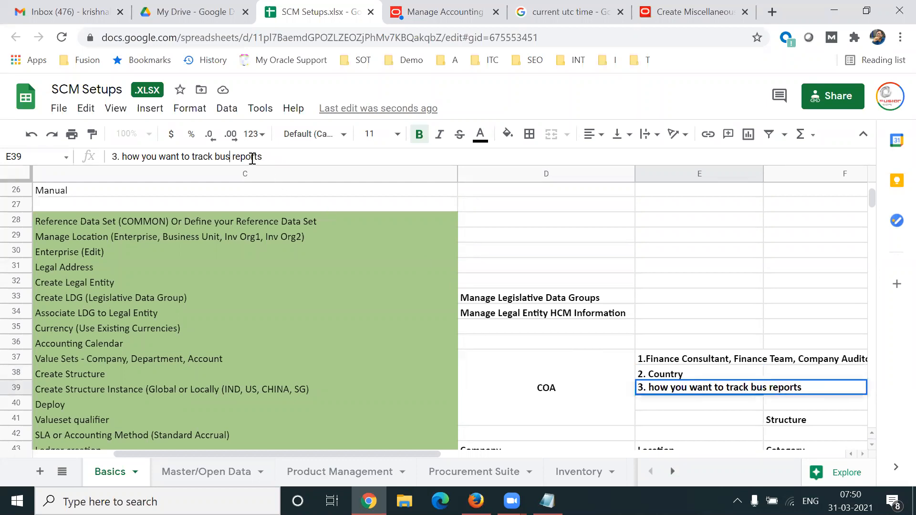
pyautogui.press('BackSpace')
pyautogui.press('BackSpace')
pyautogui.press('BackSpace')
pyautogui.press('BackSpace')
pyautogui.press('BackSpace')
pyautogui.press('BackSpace')
pyautogui.write('view')
pyautogui.write('/track fi')
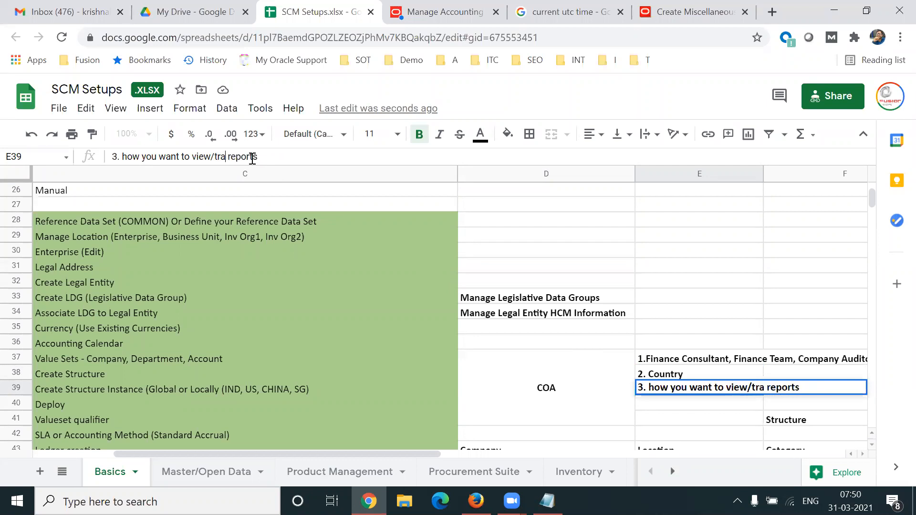
pyautogui.write('nanc')
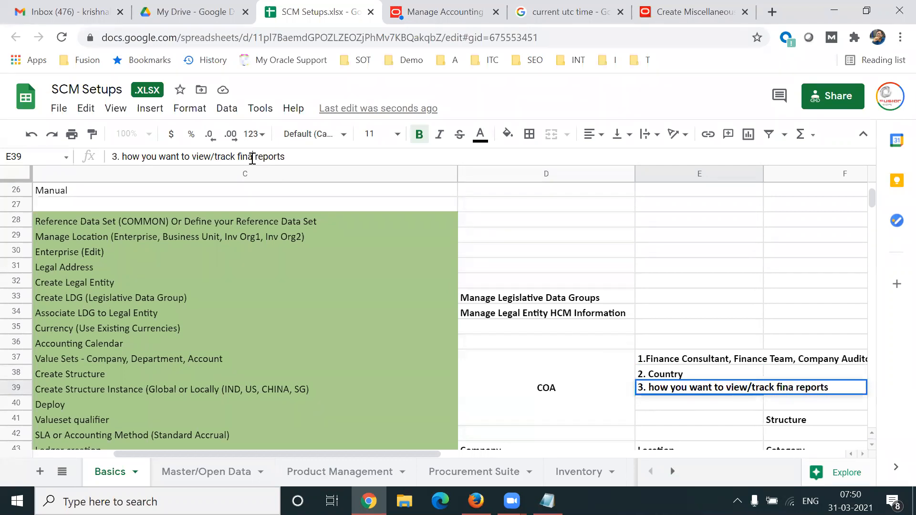
pyautogui.write('ials')
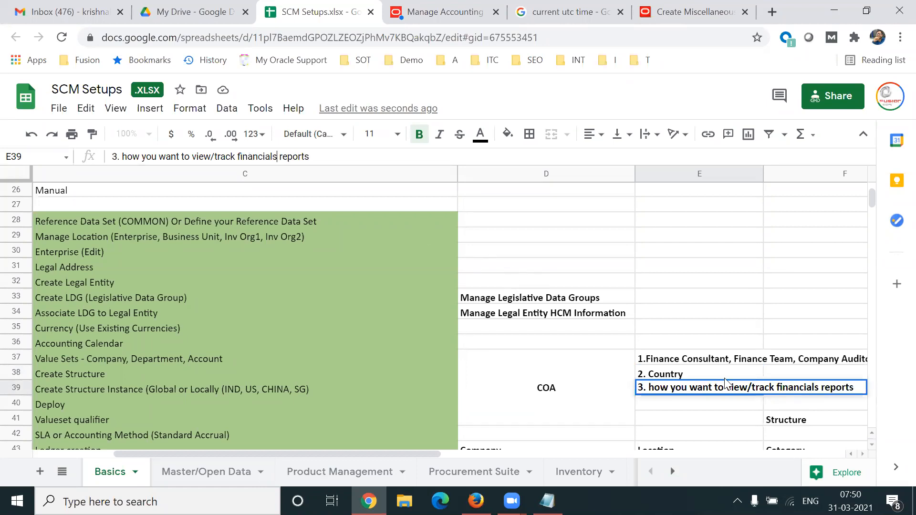
pyautogui.click(712, 378)
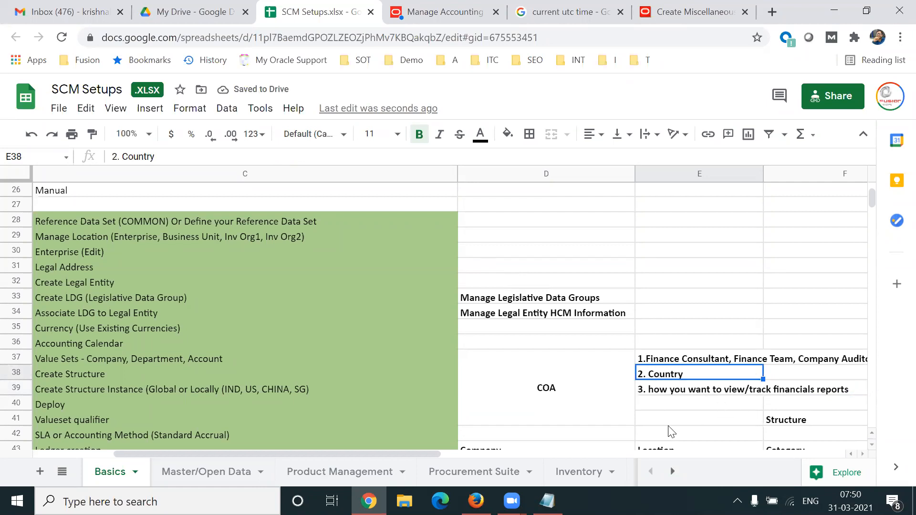
pyautogui.click(686, 13)
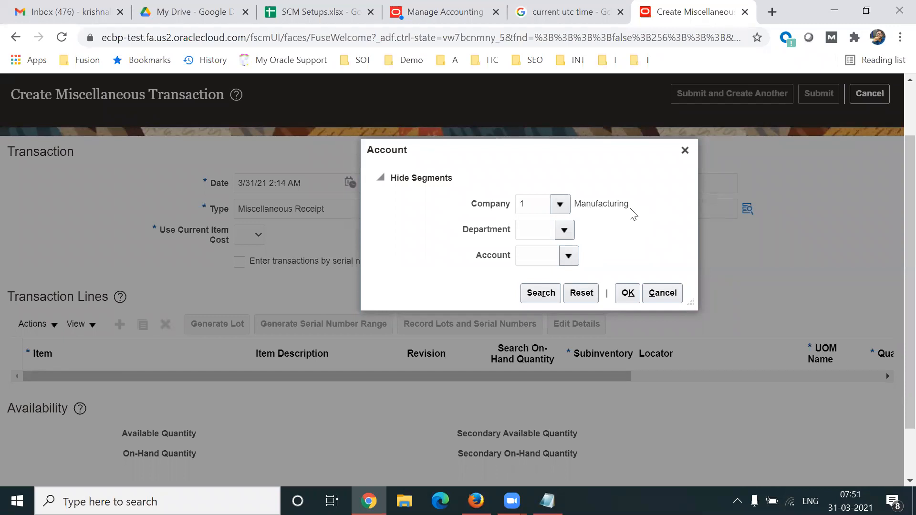
pyautogui.click(299, 19)
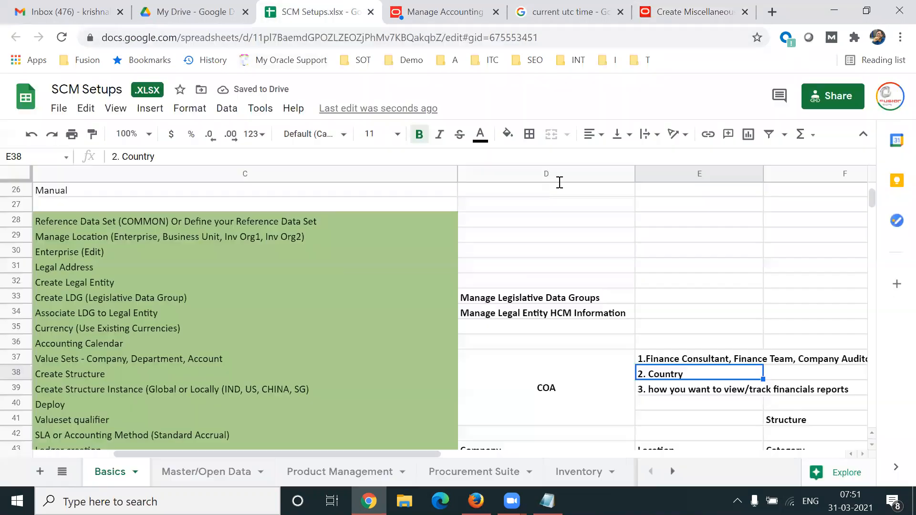
pyautogui.click(733, 362)
pyautogui.moveTo(266, 159); pyautogui.dragTo(339, 158)
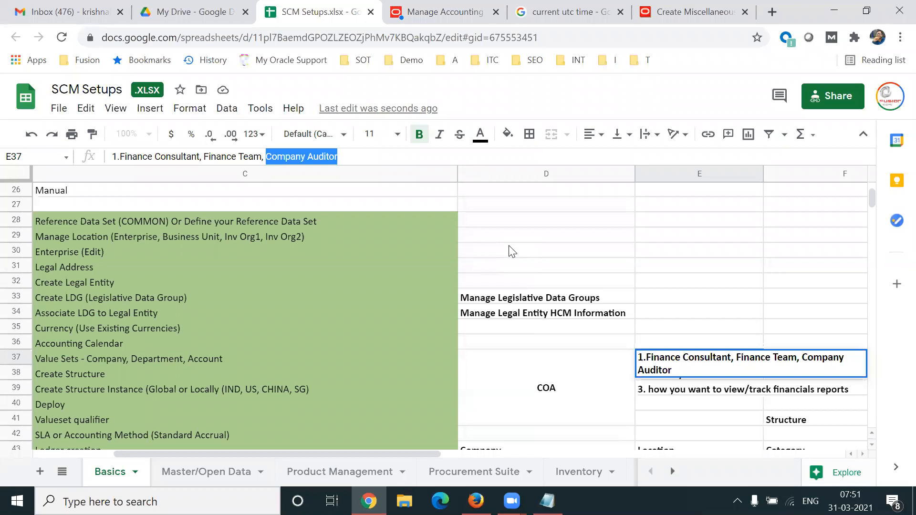
pyautogui.click(526, 398)
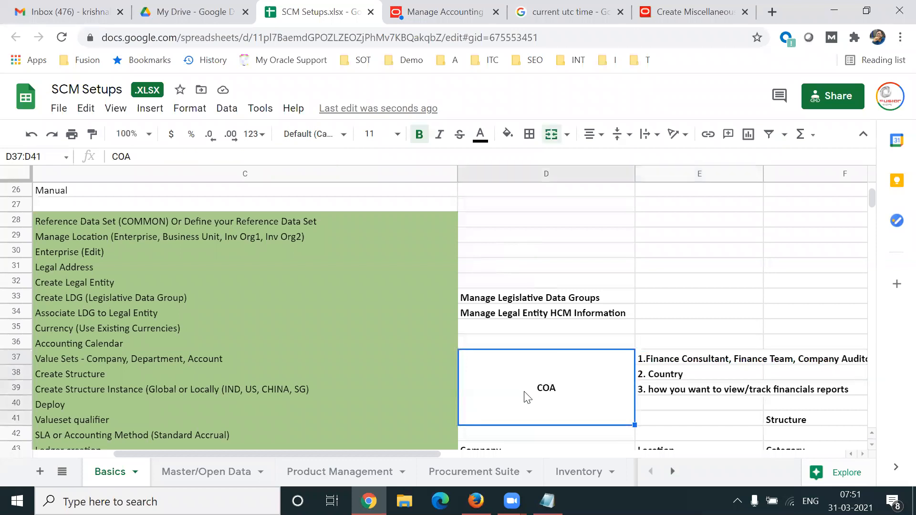
pyautogui.hotkey('shift', 'Left')
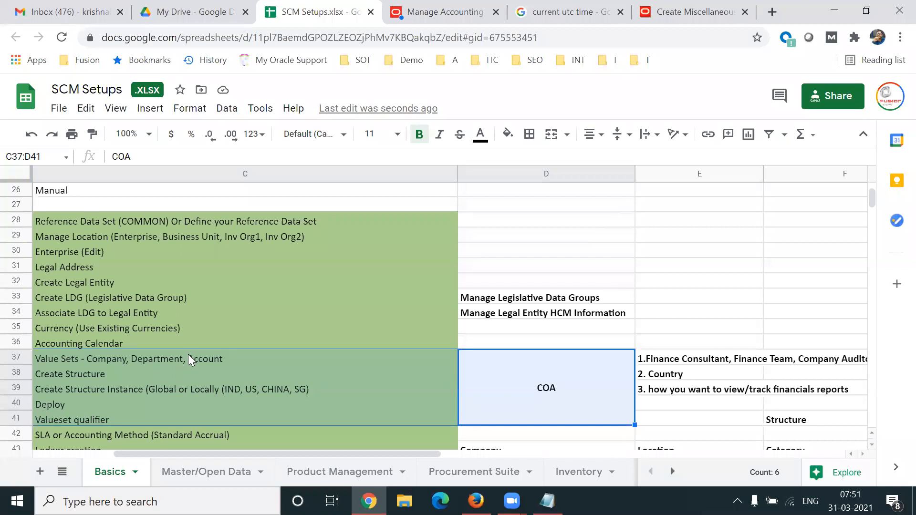
# - Review the 'Value Sets - Company, Department, Account' note in cell C37, then return to Oracle
pyautogui.click(225, 363)
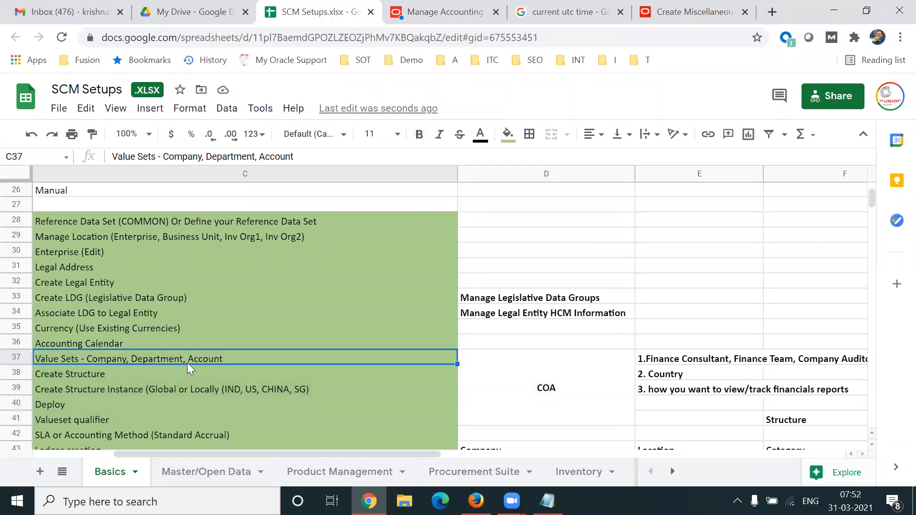
pyautogui.click(444, 12)
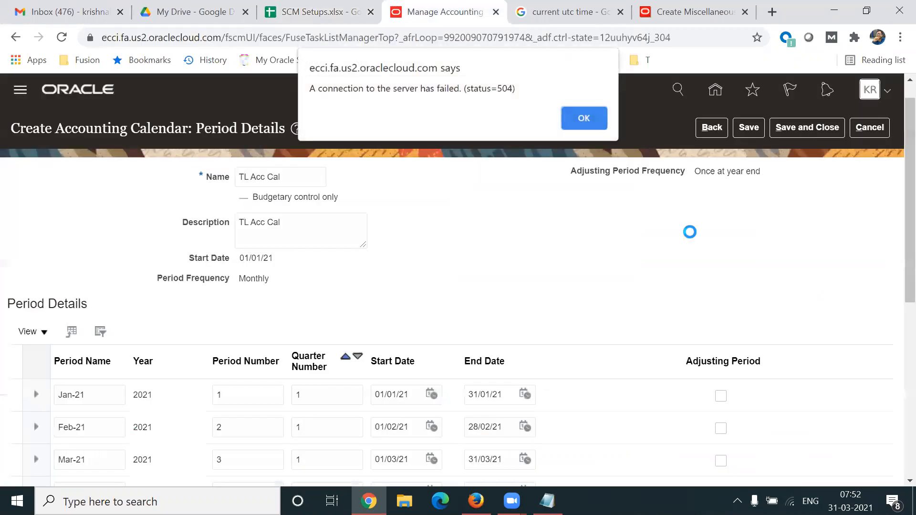
# - Dismiss the 504 alert, save and close the accounting calendar, and open Manage Chart of Accounts Value Sets
pyautogui.click(584, 120)
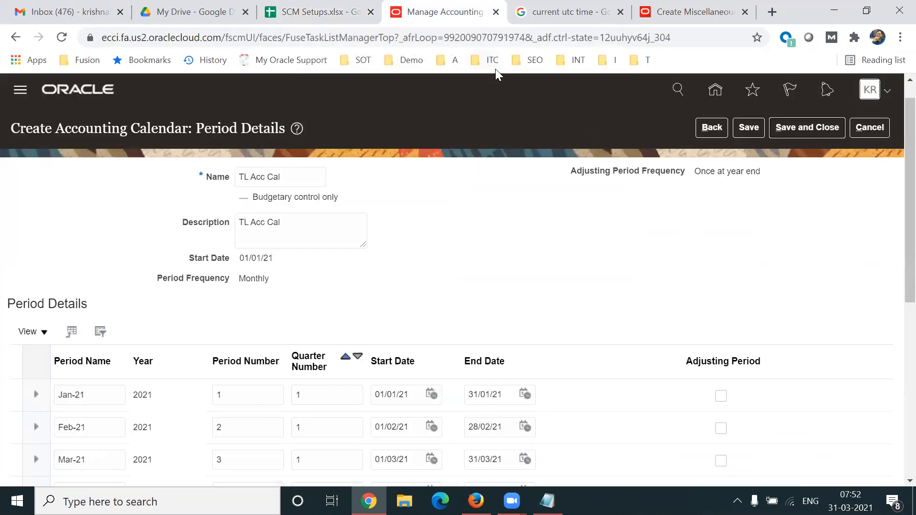
pyautogui.click(804, 125)
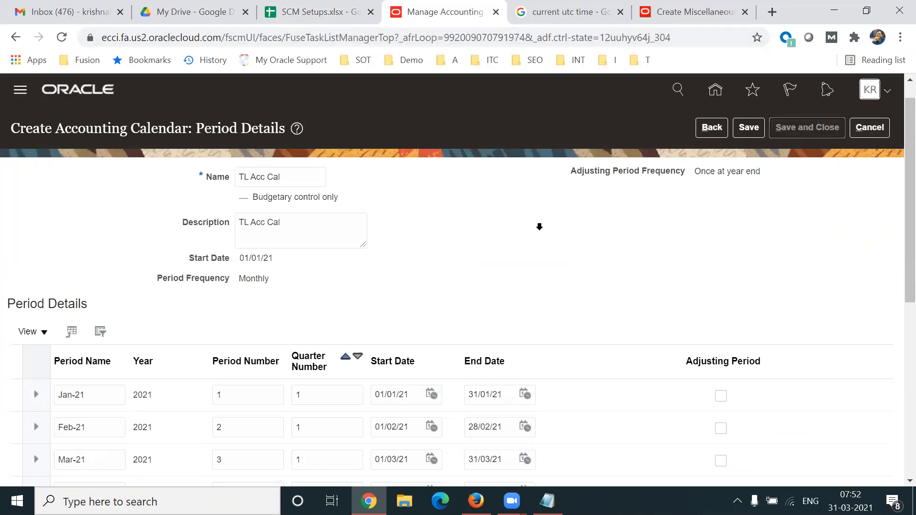
pyautogui.click(871, 123)
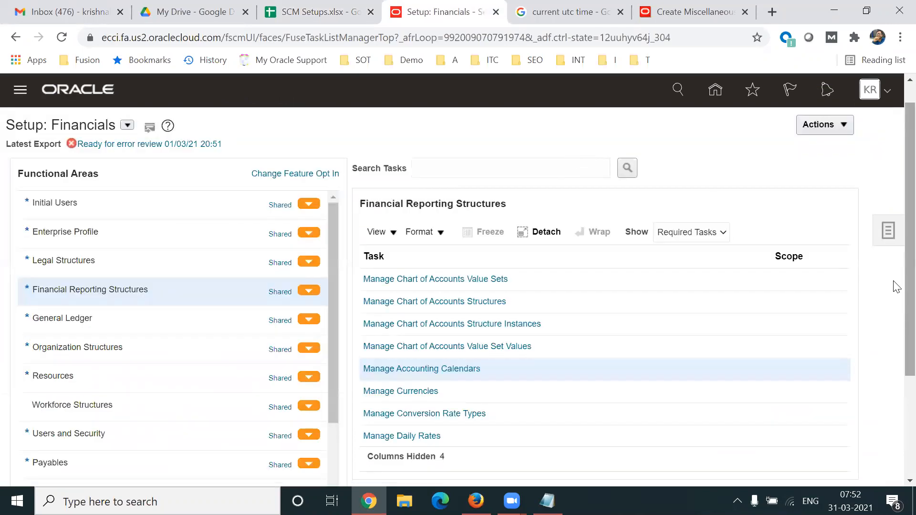
pyautogui.scroll(-1, 896, 286)
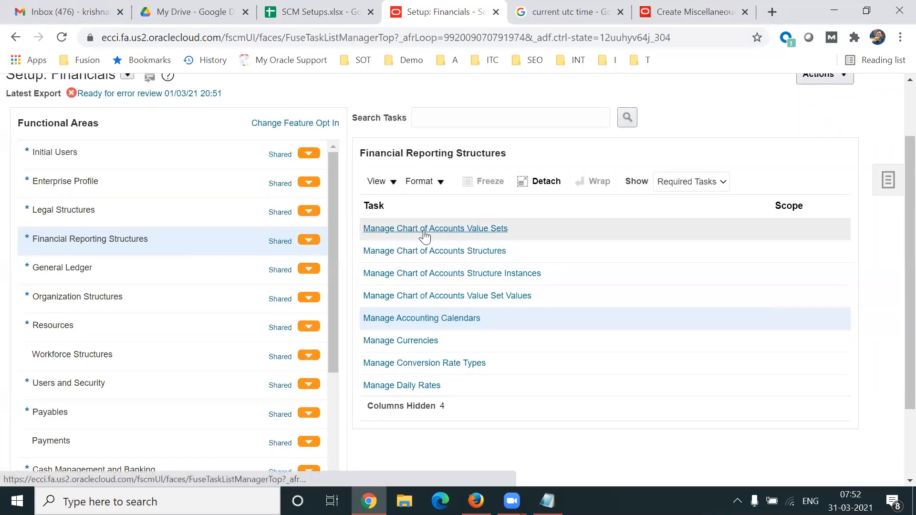
pyautogui.click(437, 234)
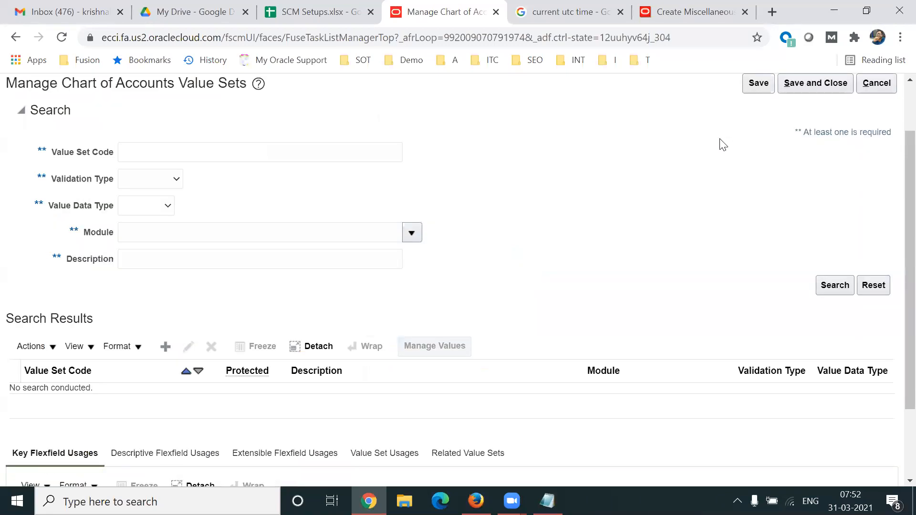
# - Create a new value set with the code TL Company
pyautogui.click(165, 347)
pyautogui.click(133, 121)
pyautogui.write('Company')
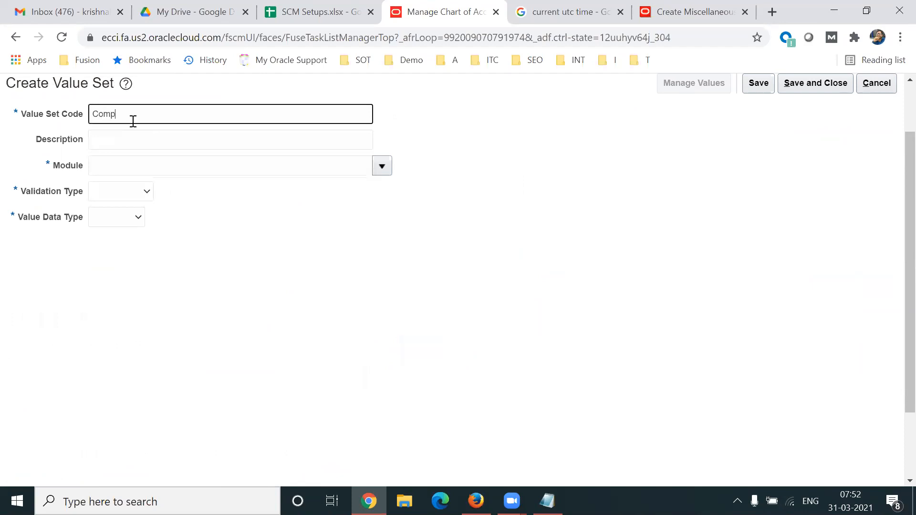
pyautogui.press('BackSpace')
pyautogui.press('BackSpace')
pyautogui.press('BackSpace')
pyautogui.press('BackSpace')
pyautogui.press('BackSpace')
pyautogui.press('BackSpace')
pyautogui.write('TL Co')
pyautogui.write('mpl')
pyautogui.press('BackSpace')
pyautogui.write('an')
pyautogui.hotkey('ctrl', 'shift', 'Left')
pyautogui.hotkey('ctrl', 'shift', 'Left')
# - Set the value set's module to General Ledger
pyautogui.click(382, 167)
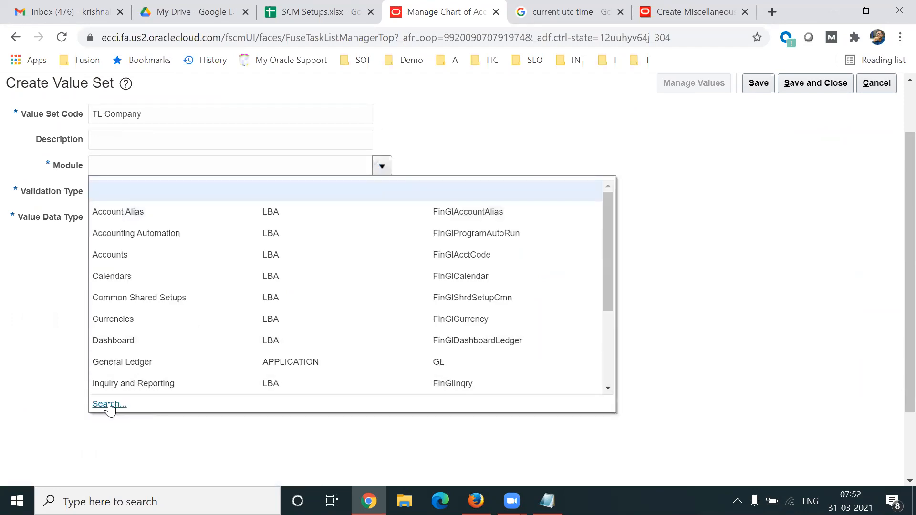
pyautogui.click(109, 404)
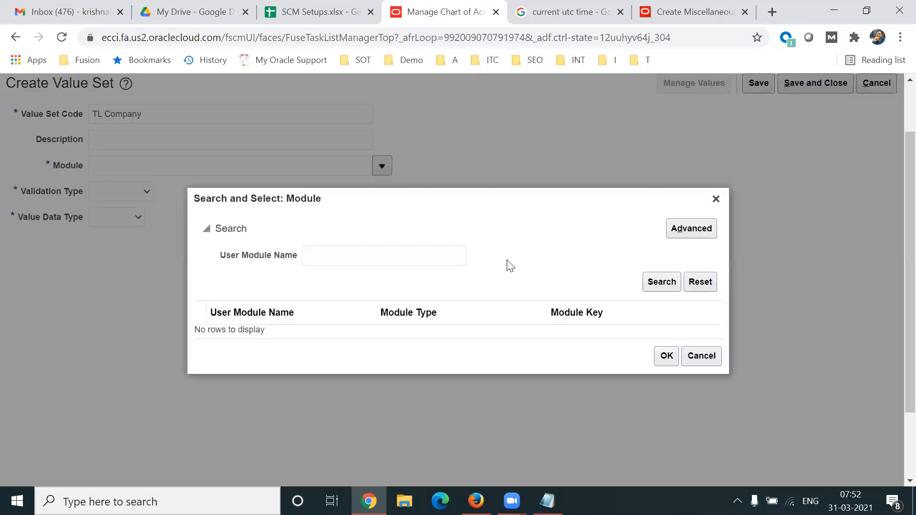
pyautogui.click(715, 199)
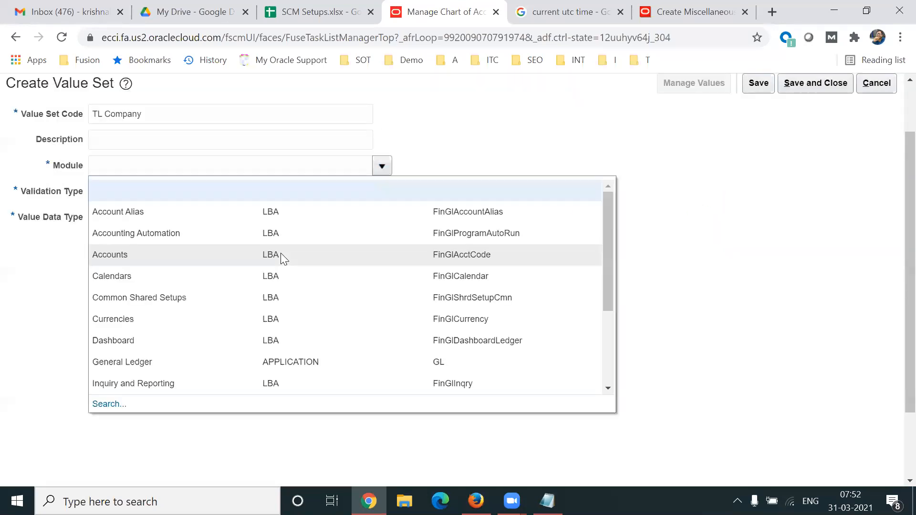
pyautogui.click(135, 365)
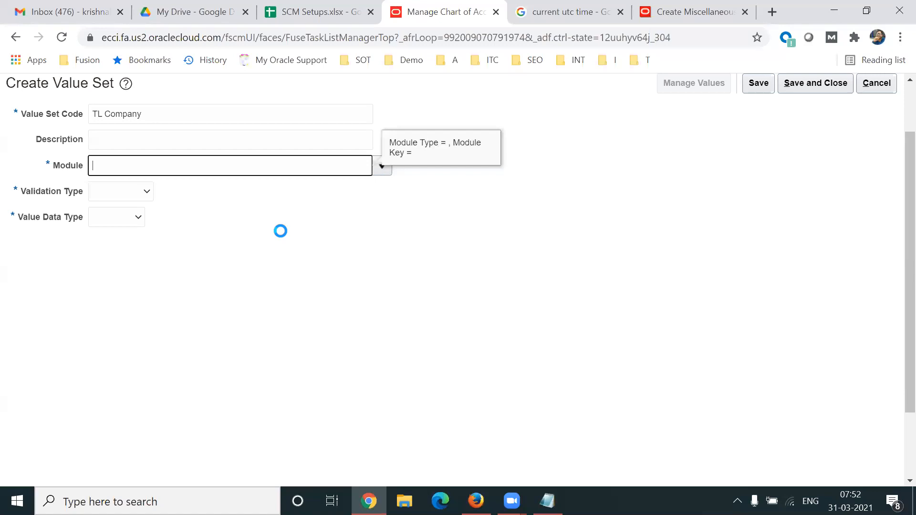
pyautogui.click(188, 119)
pyautogui.click(178, 170)
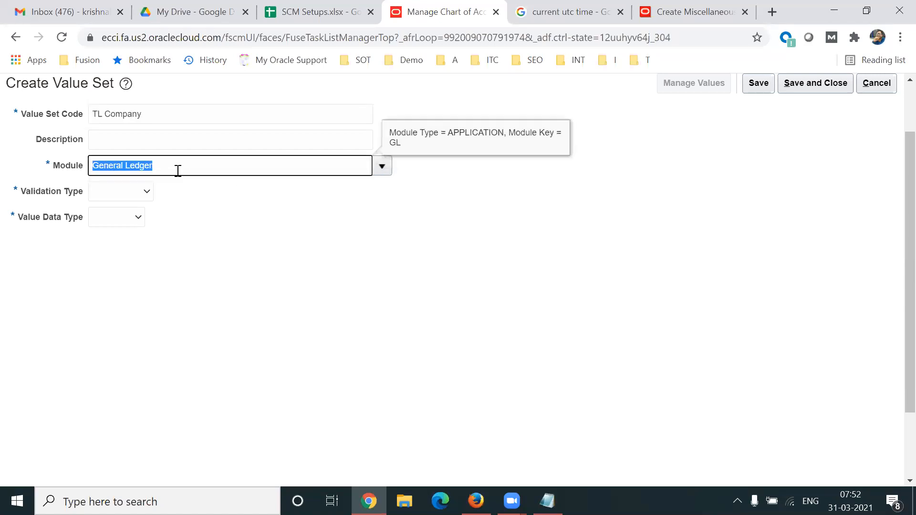
# - Make it Independent validation with Character data type and Text subtype
pyautogui.moveTo(26, 194); pyautogui.dragTo(125, 196)
pyautogui.click(125, 196)
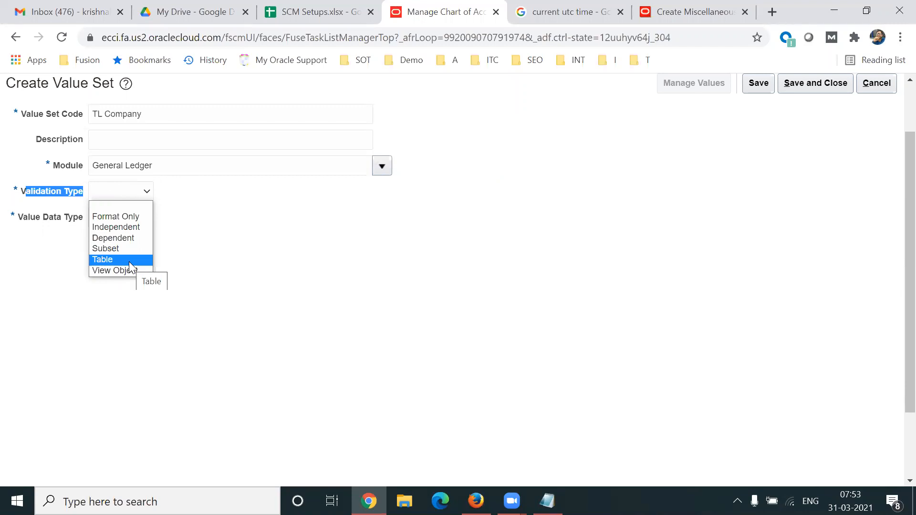
pyautogui.click(128, 228)
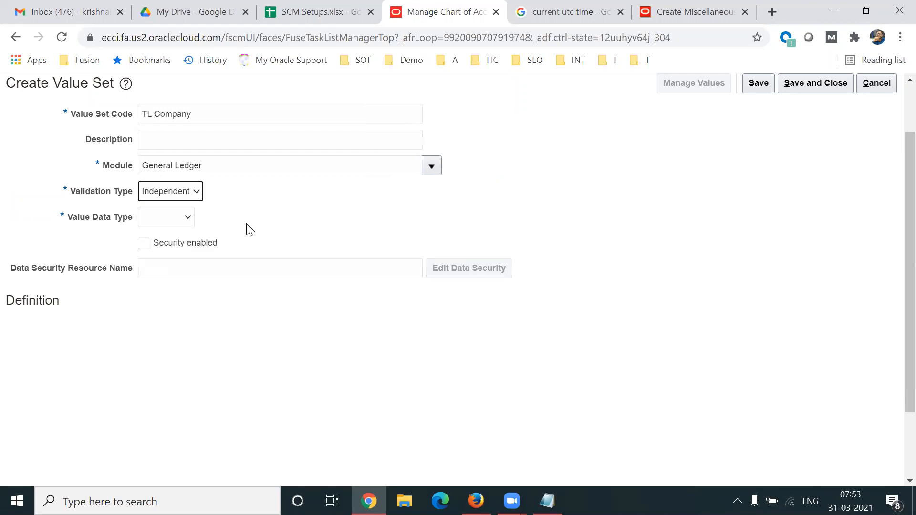
pyautogui.click(183, 218)
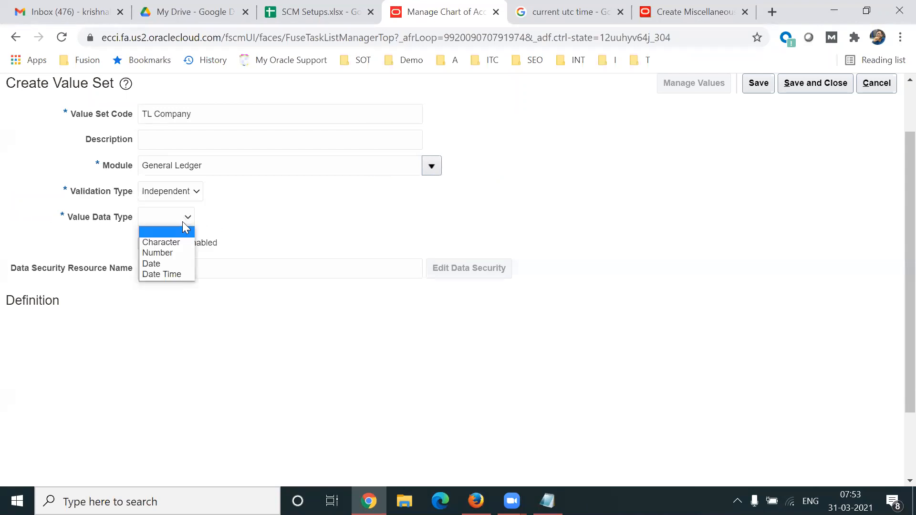
pyautogui.click(177, 242)
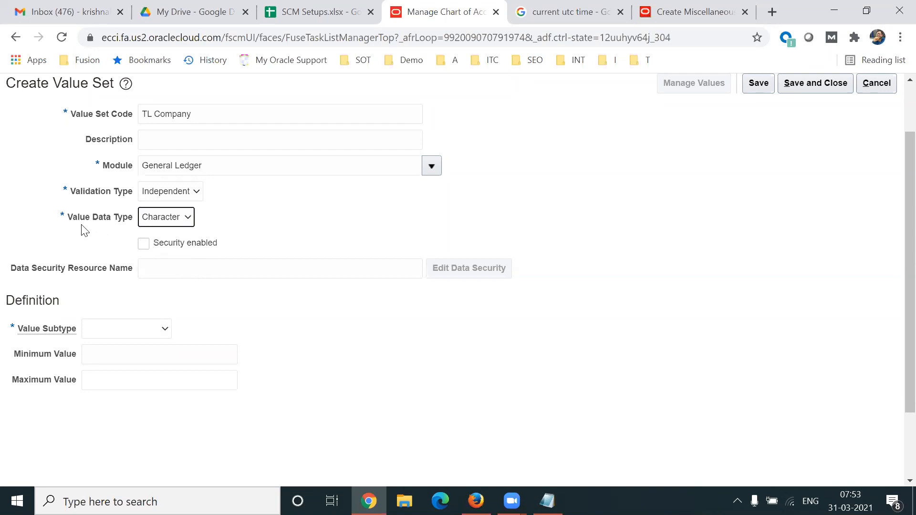
pyautogui.click(141, 327)
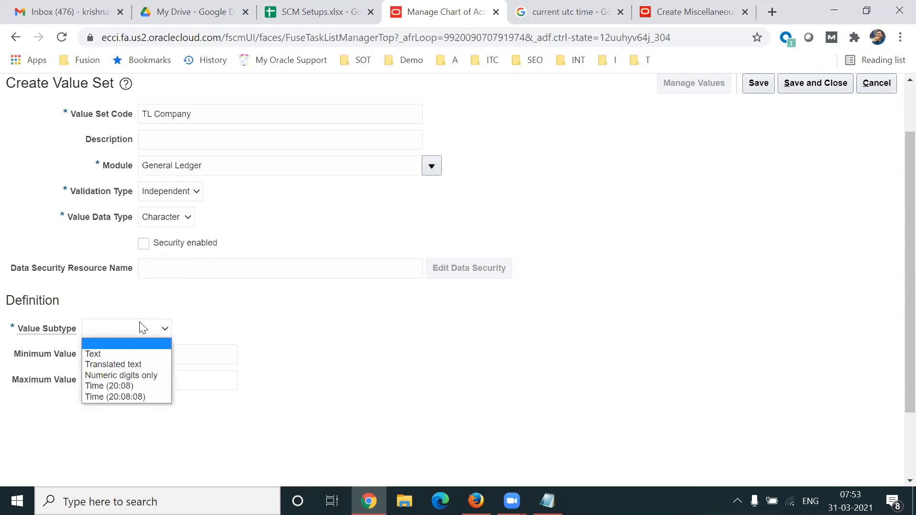
pyautogui.click(123, 352)
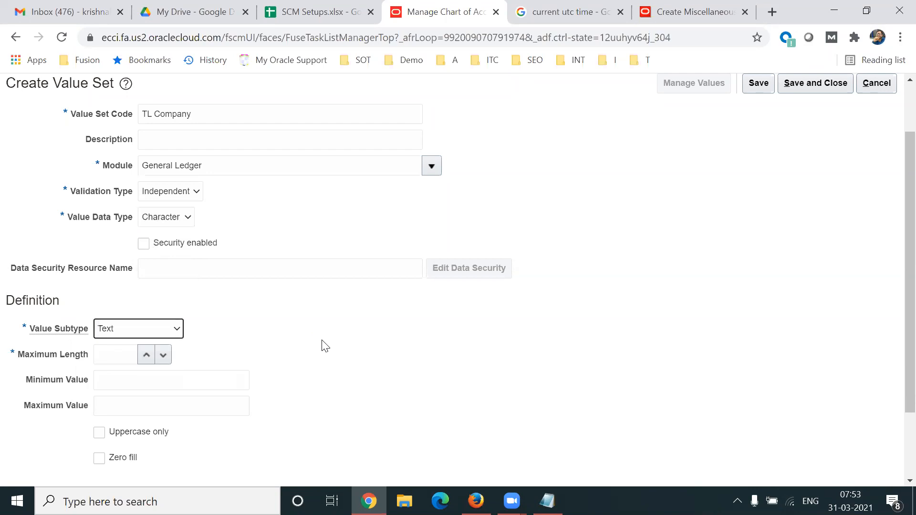
# - Set maximum length 2 and save the TL Company value set
pyautogui.click(111, 356)
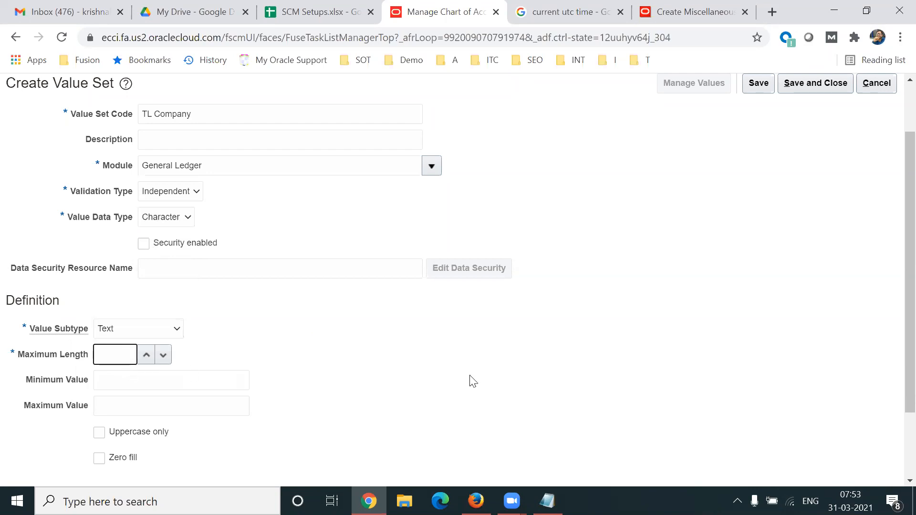
pyautogui.moveTo(74, 226); pyautogui.dragTo(124, 225)
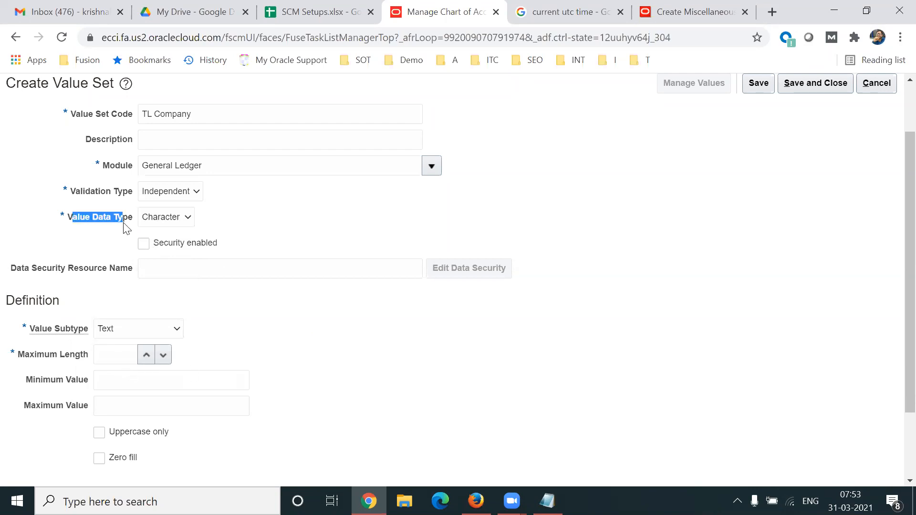
pyautogui.click(127, 356)
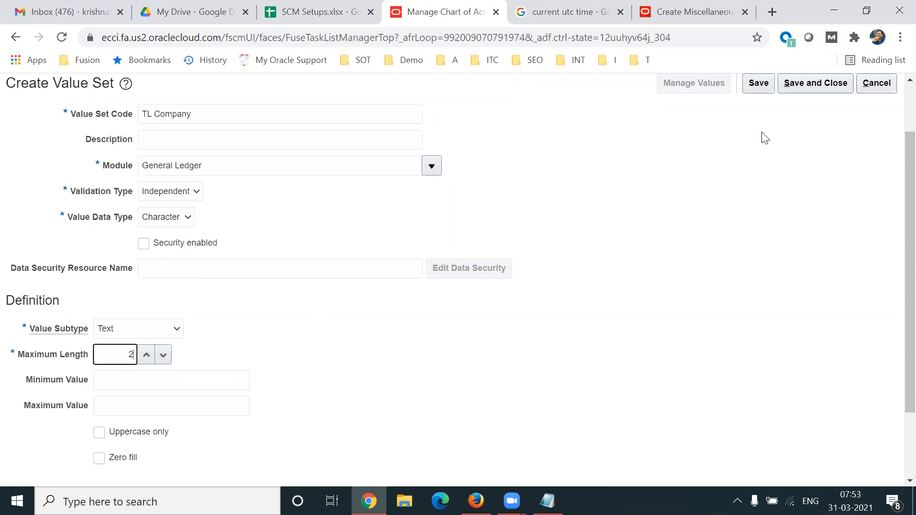
pyautogui.click(758, 84)
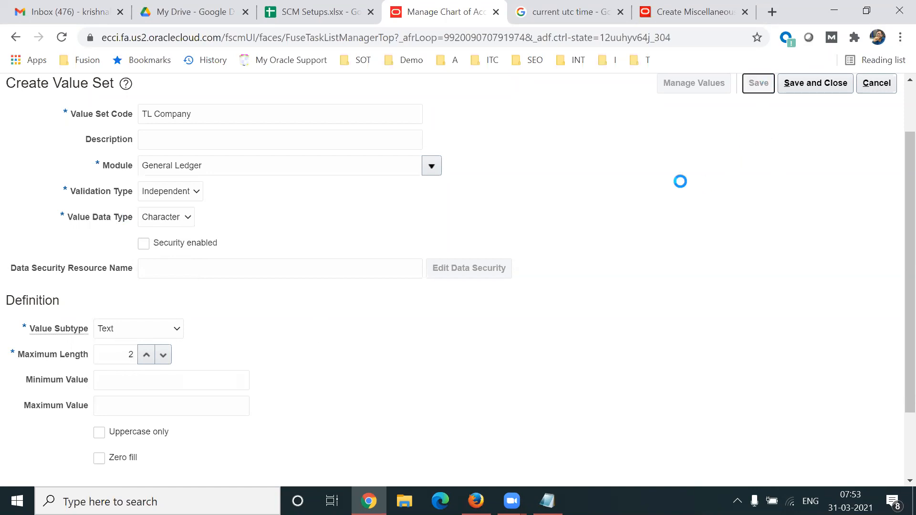
pyautogui.click(693, 86)
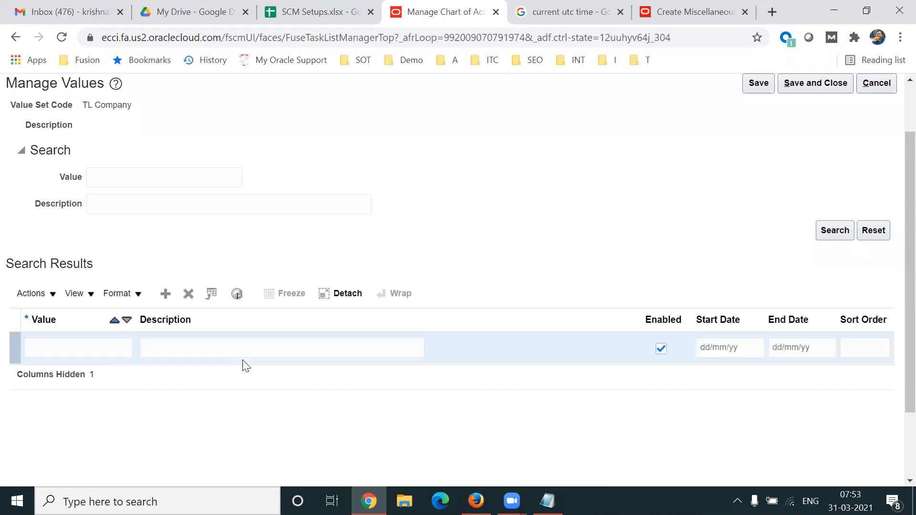
# - Add value 01 with the description Trainings
pyautogui.click(88, 347)
pyautogui.press('Tab')
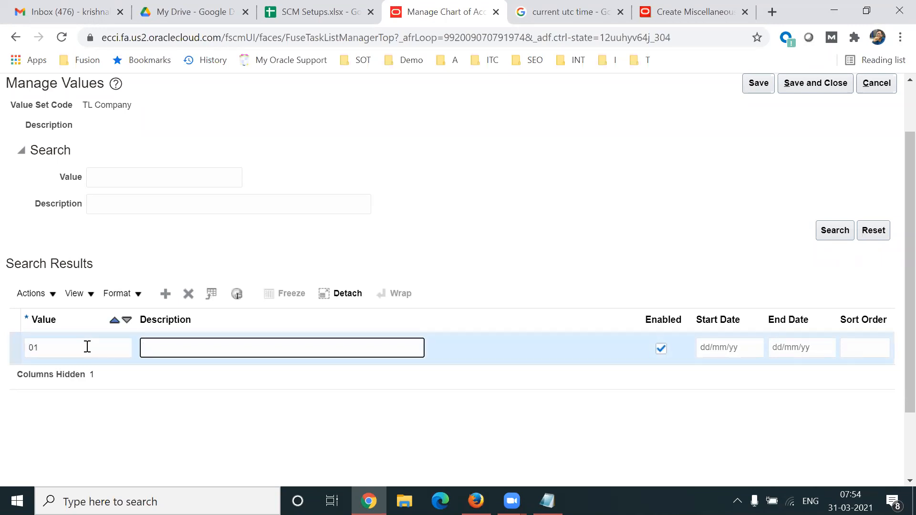
pyautogui.write('Trainings')
# - Add value 02 with the description Staffing
pyautogui.click(166, 293)
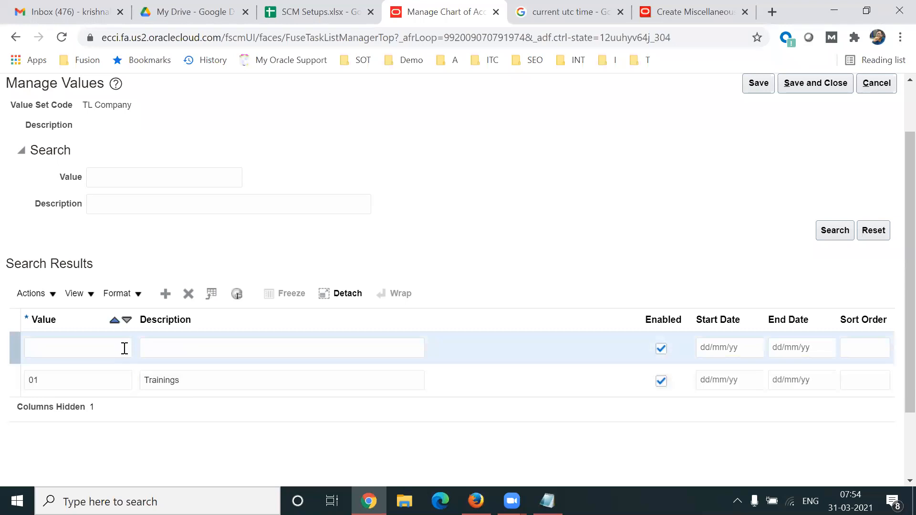
pyautogui.click(101, 348)
pyautogui.press('Tab')
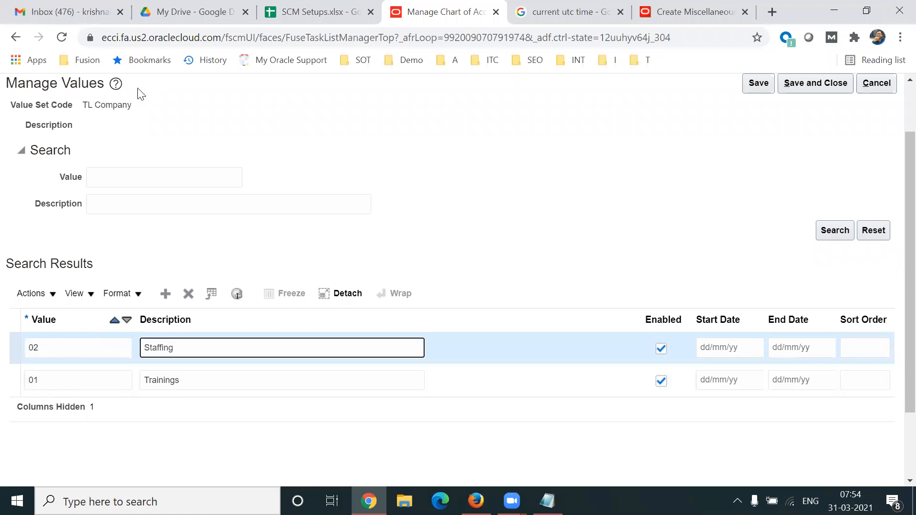
pyautogui.tripleClick(111, 104)
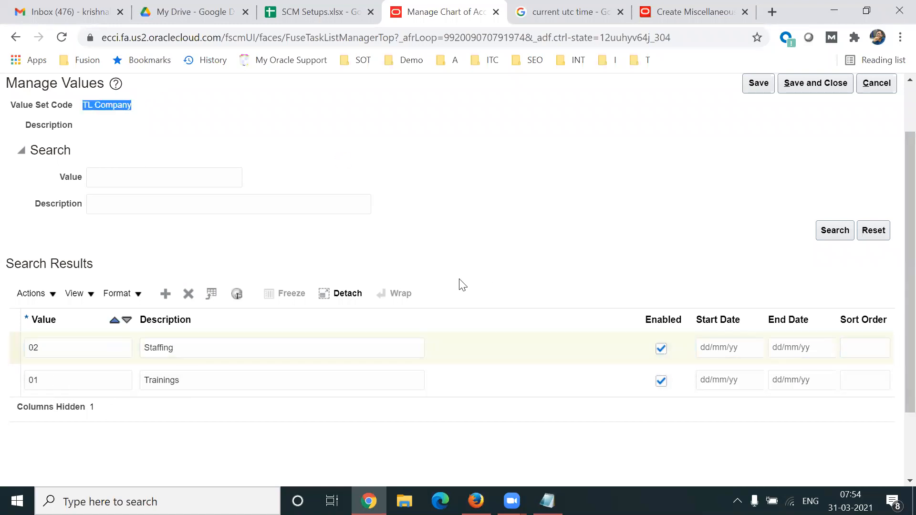
pyautogui.click(262, 342)
pyautogui.doubleClick(263, 341)
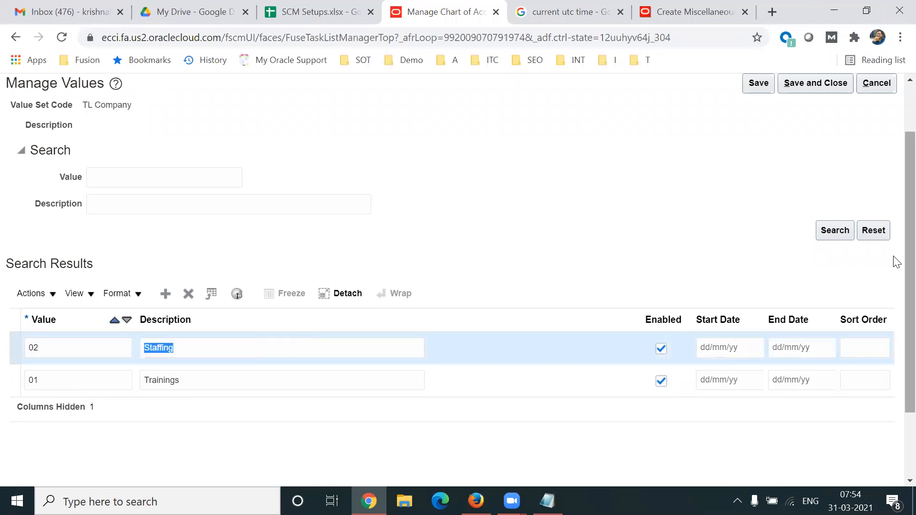
# - Check the Start Date and End Date columns and save the TL Company values
pyautogui.scroll(1, 897, 258)
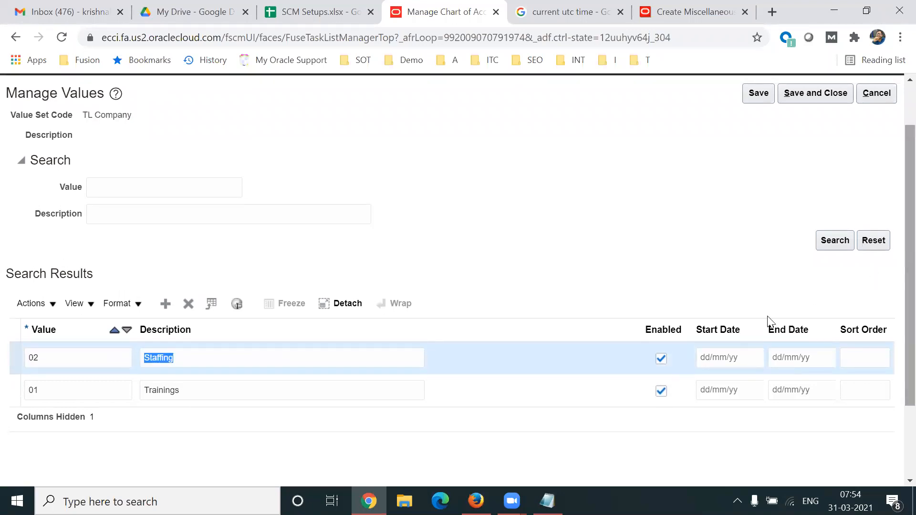
pyautogui.click(706, 330)
pyautogui.click(793, 327)
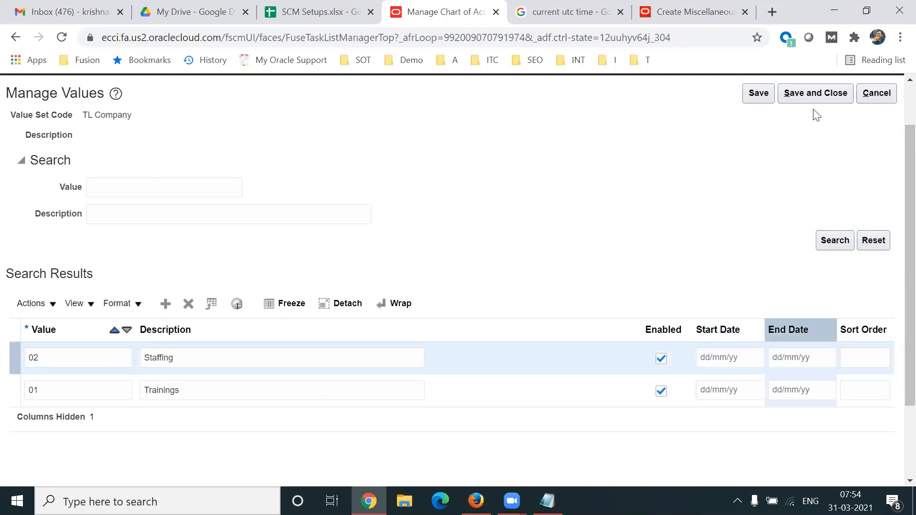
pyautogui.click(814, 94)
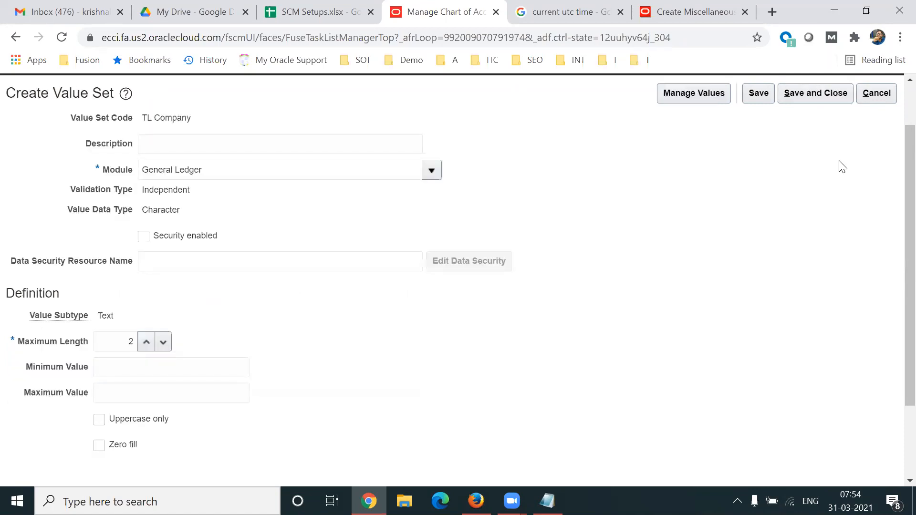
# - Save and close TL Company, then start a new value set coded TL Department
pyautogui.tripleClick(164, 118)
pyautogui.click(824, 93)
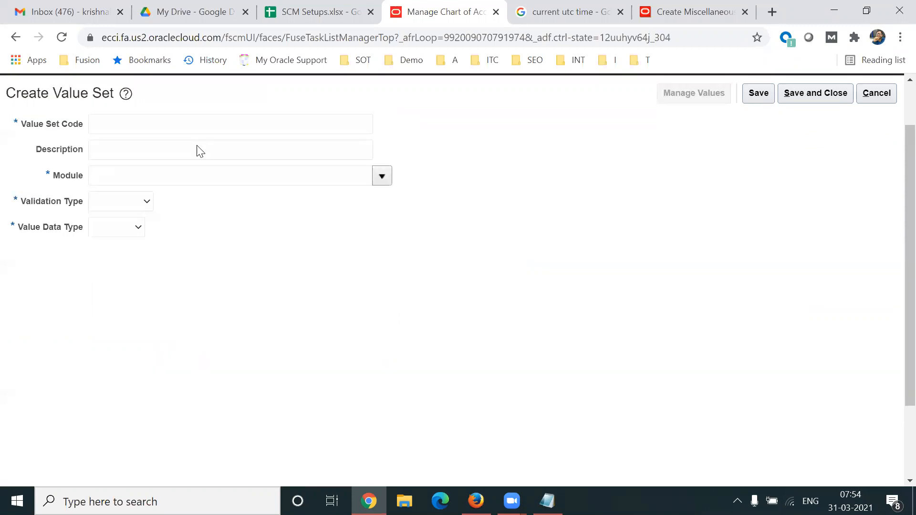
pyautogui.click(147, 122)
pyautogui.write('TL Department')
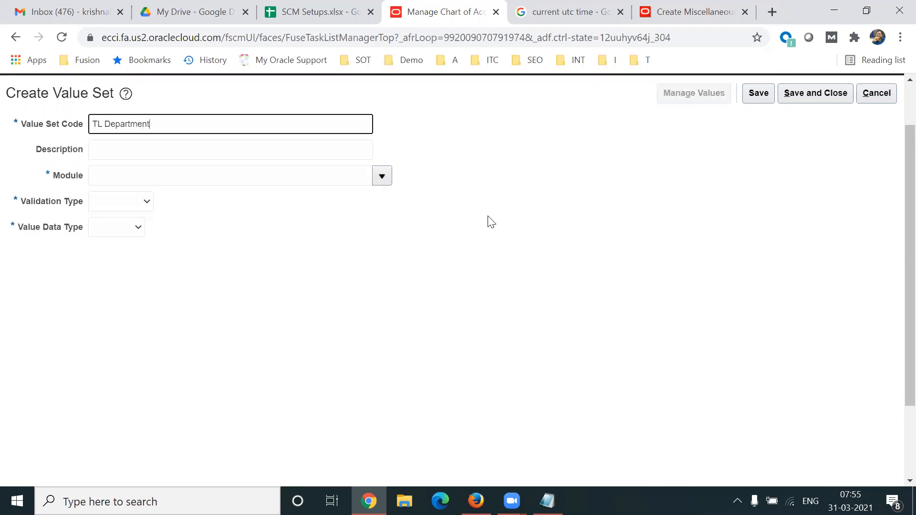
# - Set module General Ledger, Independent validation, Character data type and Text subtype
pyautogui.click(385, 178)
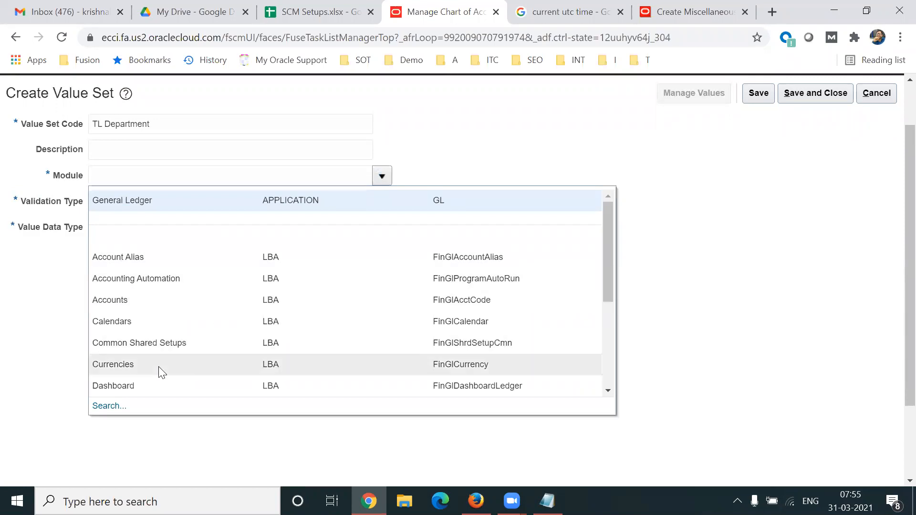
pyautogui.click(153, 200)
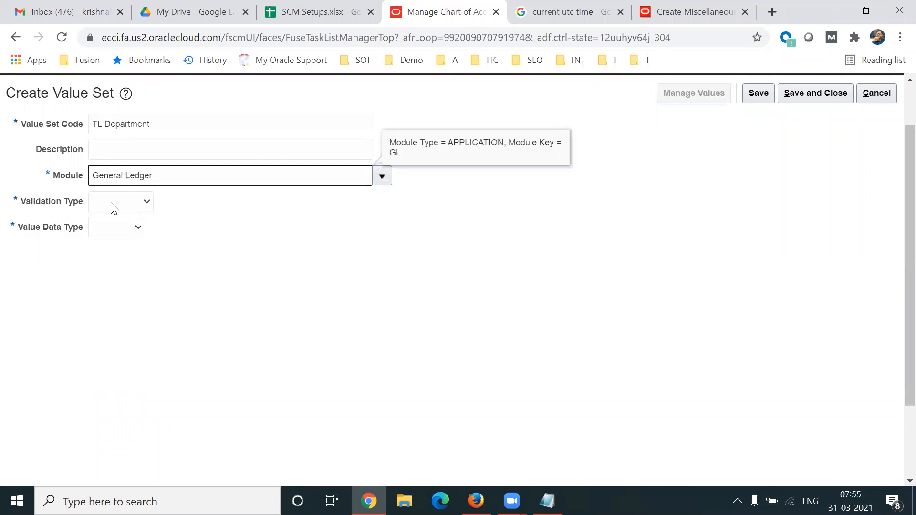
pyautogui.click(127, 194)
pyautogui.click(129, 237)
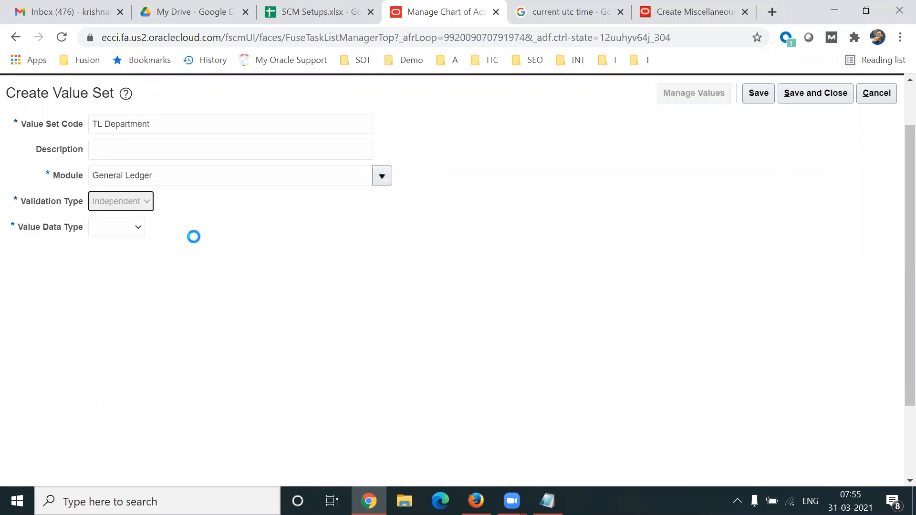
pyautogui.moveTo(73, 228); pyautogui.dragTo(133, 233)
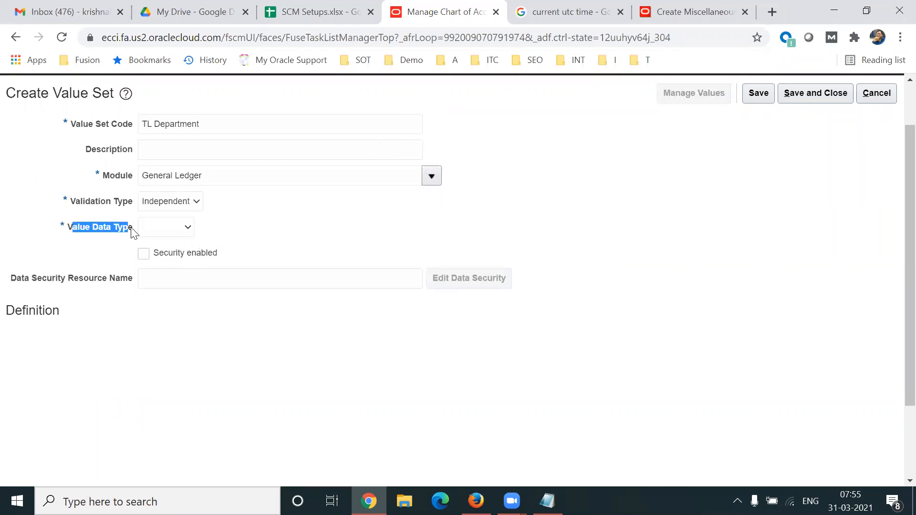
pyautogui.click(159, 234)
pyautogui.click(171, 252)
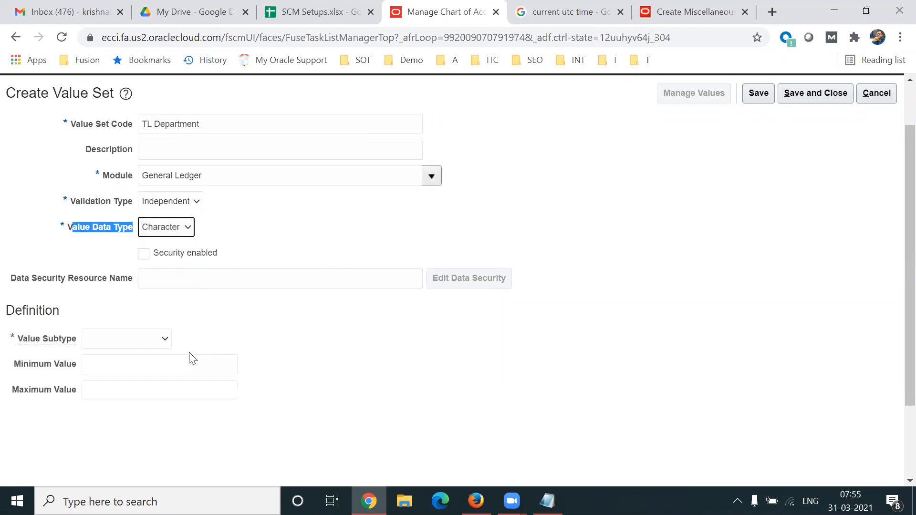
pyautogui.click(152, 340)
pyautogui.click(142, 363)
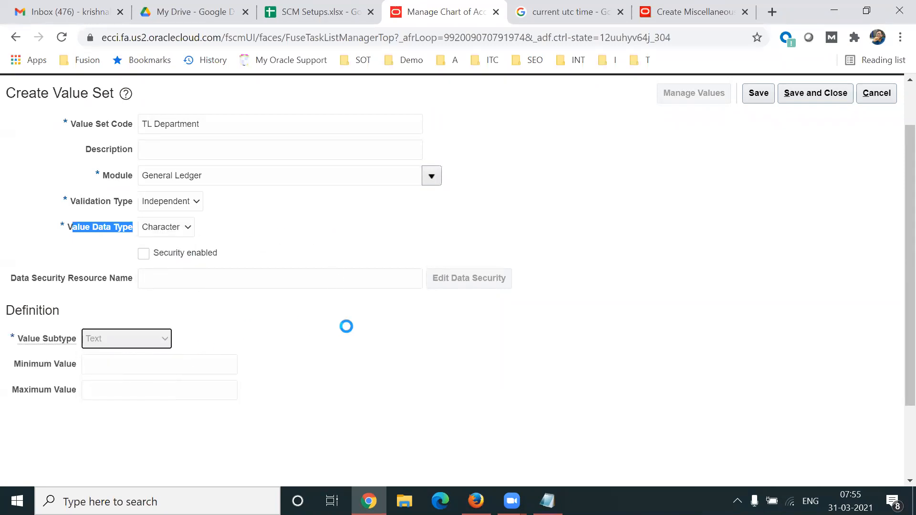
# - Set maximum length 3 and save the TL Department value set
pyautogui.tripleClick(229, 134)
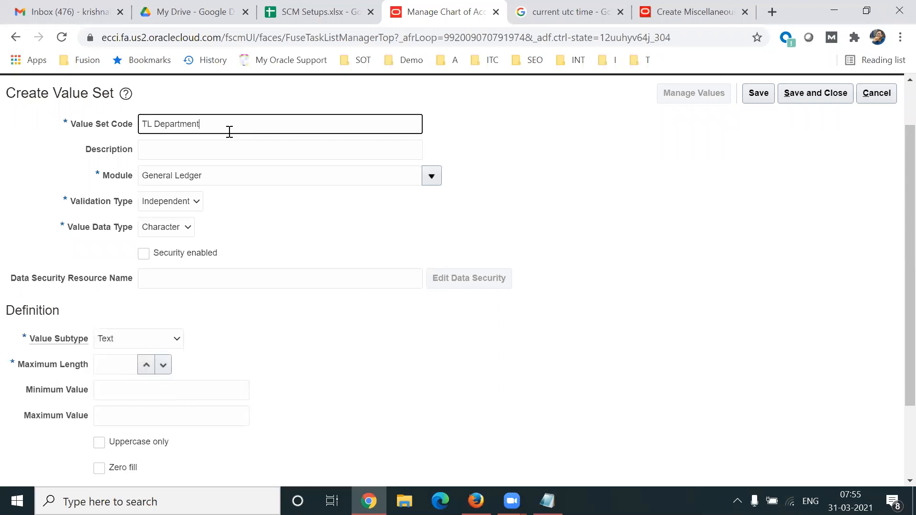
pyautogui.click(126, 365)
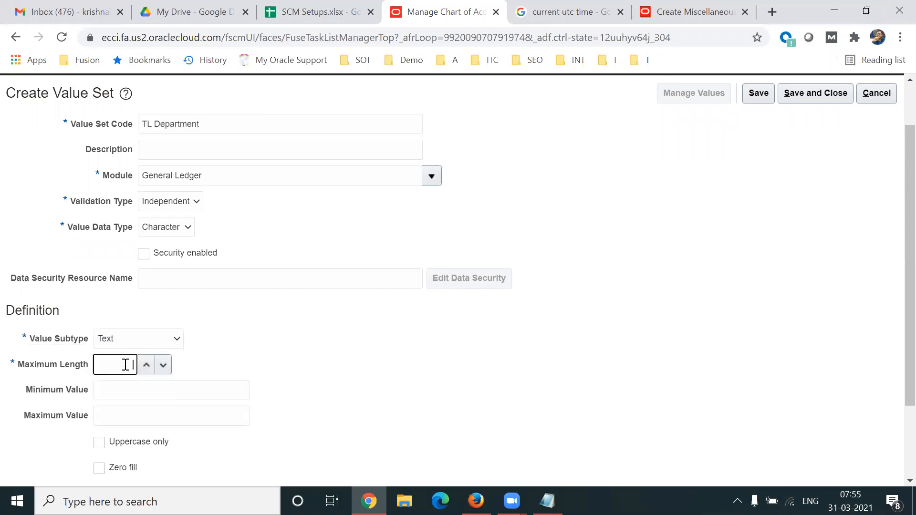
pyautogui.click(317, 379)
pyautogui.moveTo(125, 367); pyautogui.dragTo(192, 368)
pyautogui.click(759, 92)
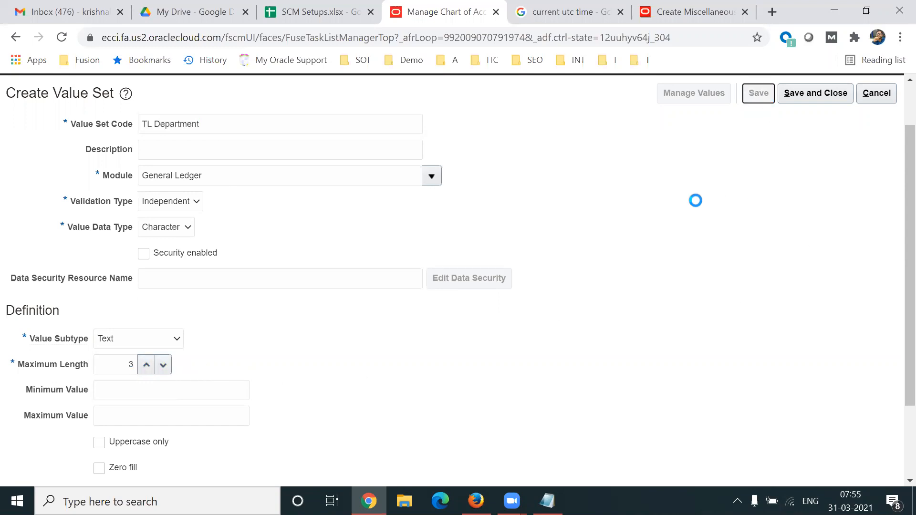
pyautogui.click(695, 94)
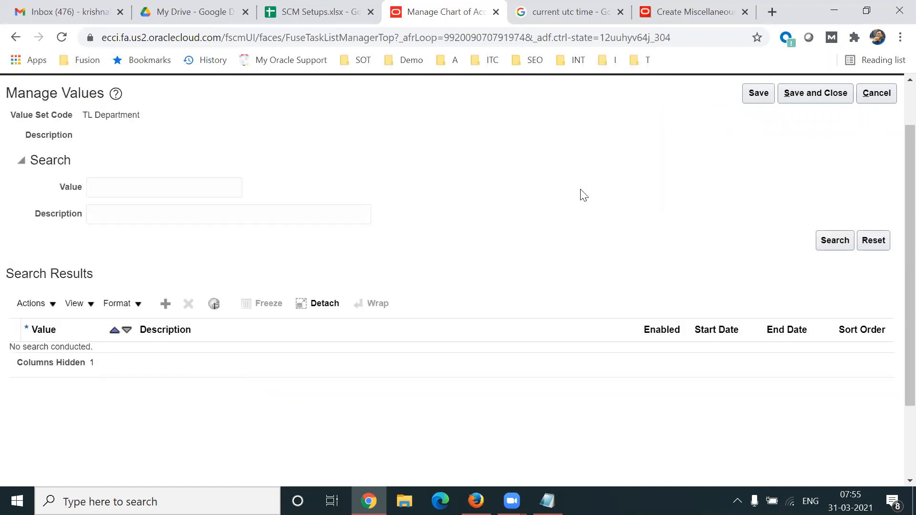
# - Add department values 111 HR Dept and 222 Sales Dept
pyautogui.click(164, 305)
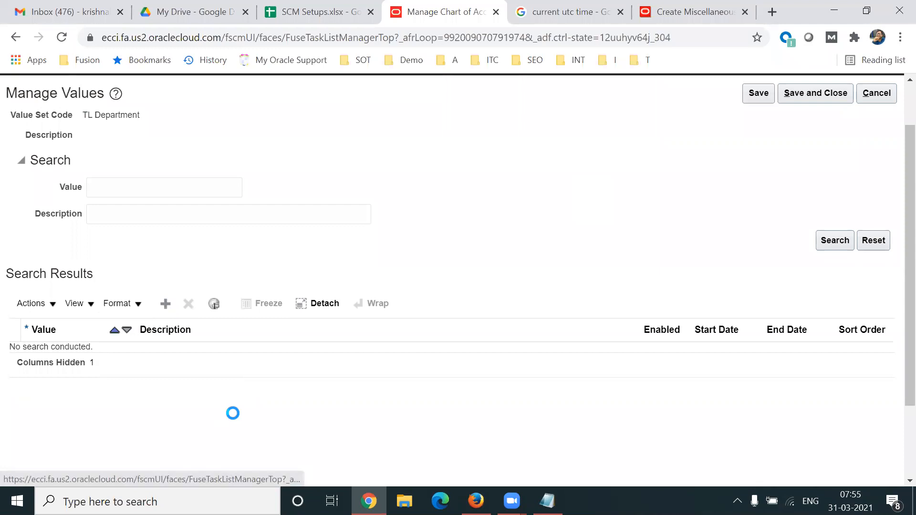
pyautogui.click(88, 360)
pyautogui.write('111')
pyautogui.press('Tab')
pyautogui.write('HR Dept')
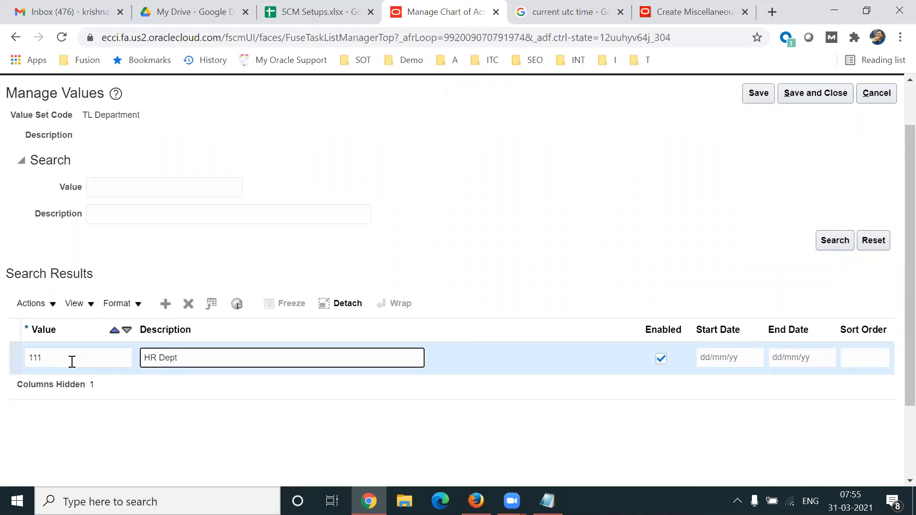
pyautogui.click(165, 304)
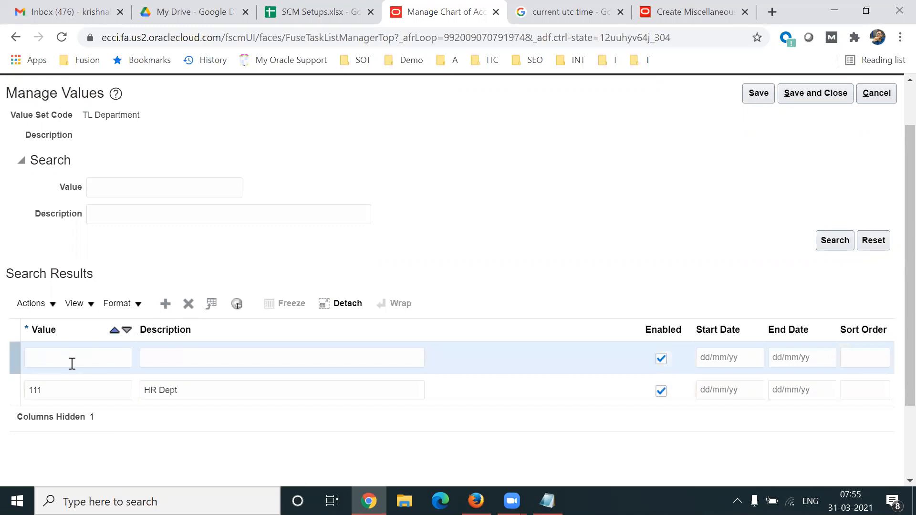
pyautogui.click(71, 363)
pyautogui.write('222')
pyautogui.press('Tab')
pyautogui.write('Sales Dept')
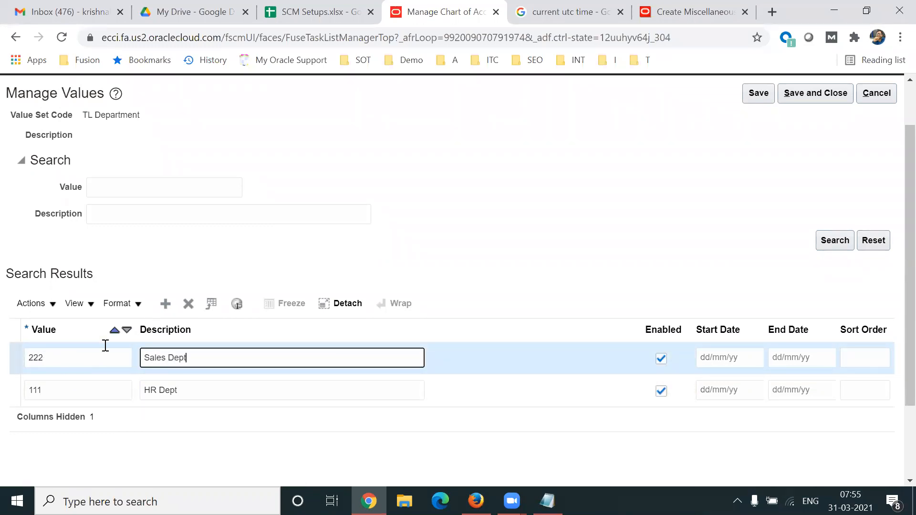
# - Add department values 333 Procurement Dept and 444 Finance Dept
pyautogui.click(165, 304)
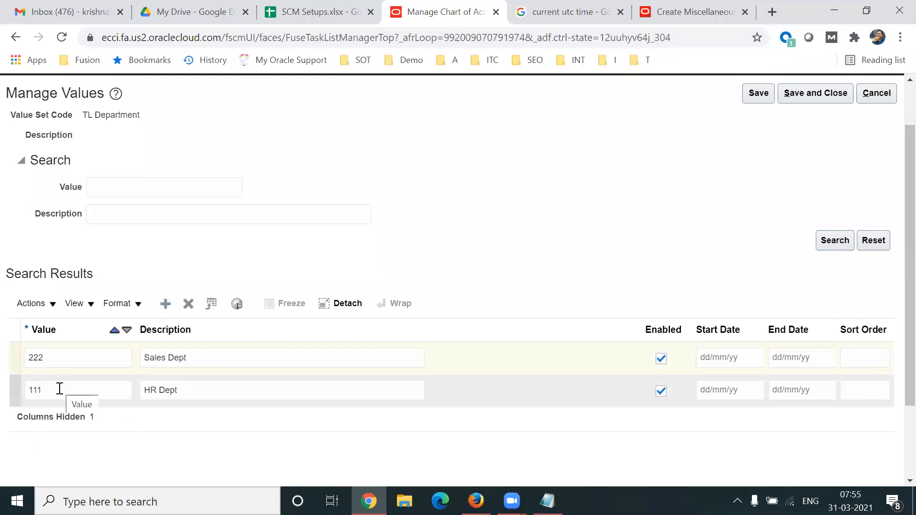
pyautogui.doubleClick(97, 118)
pyautogui.click(58, 359)
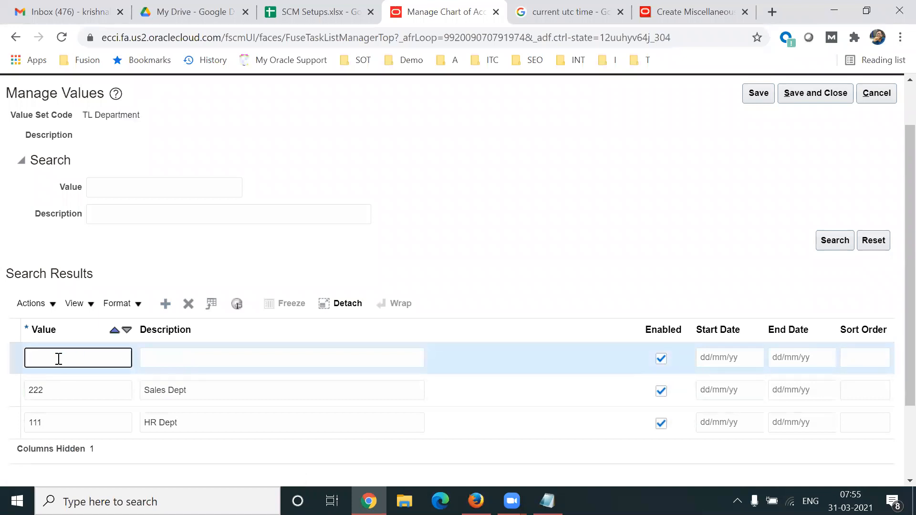
pyautogui.write('333')
pyautogui.press('Tab')
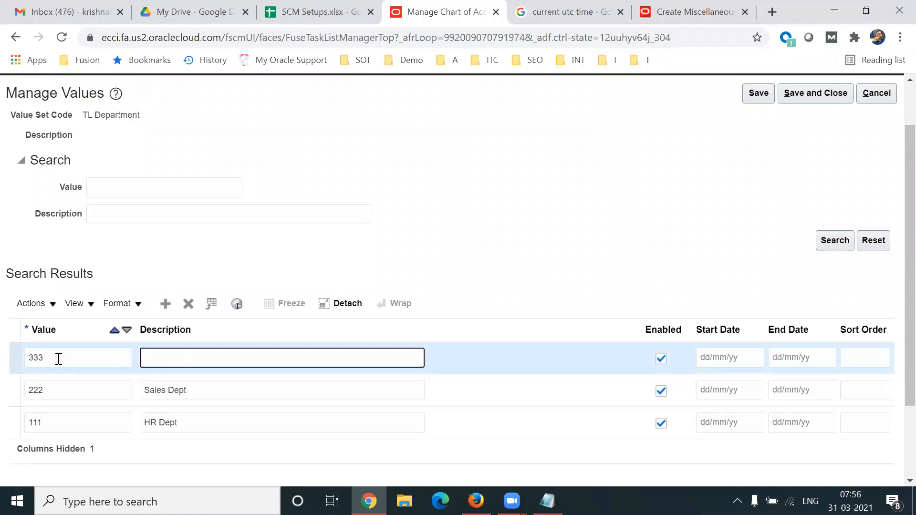
pyautogui.write('Procurement Dept')
pyautogui.click(166, 303)
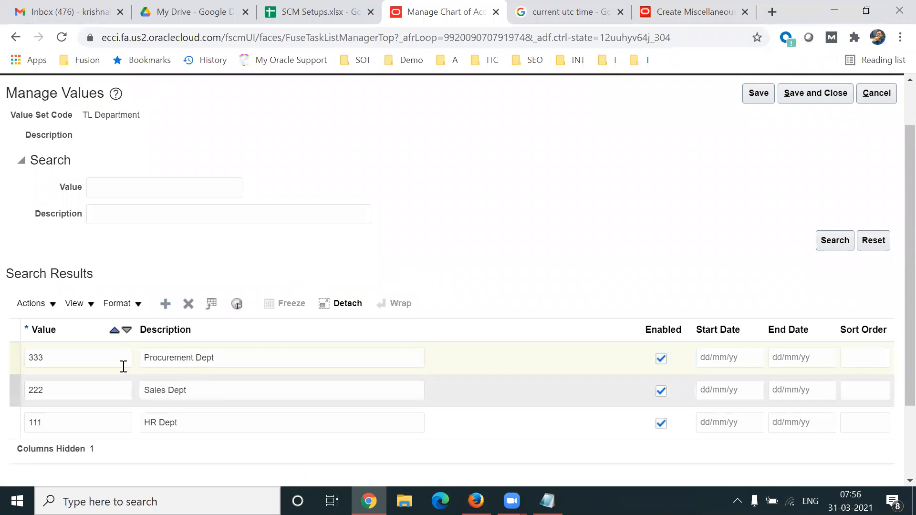
pyautogui.click(58, 361)
pyautogui.write('444')
pyautogui.press('Tab')
pyautogui.write('Finance Dept')
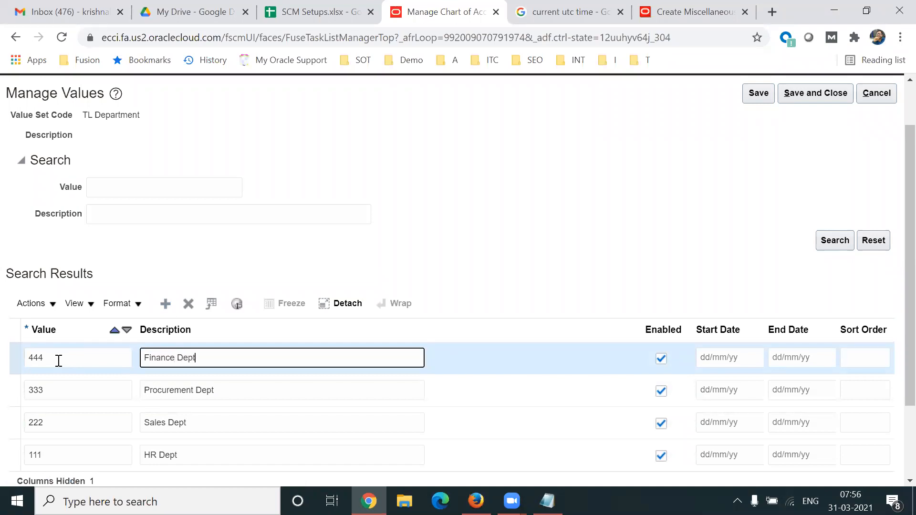
# - Save and close the department values and the TL Department value set
pyautogui.scroll(1, 894, 205)
pyautogui.click(813, 129)
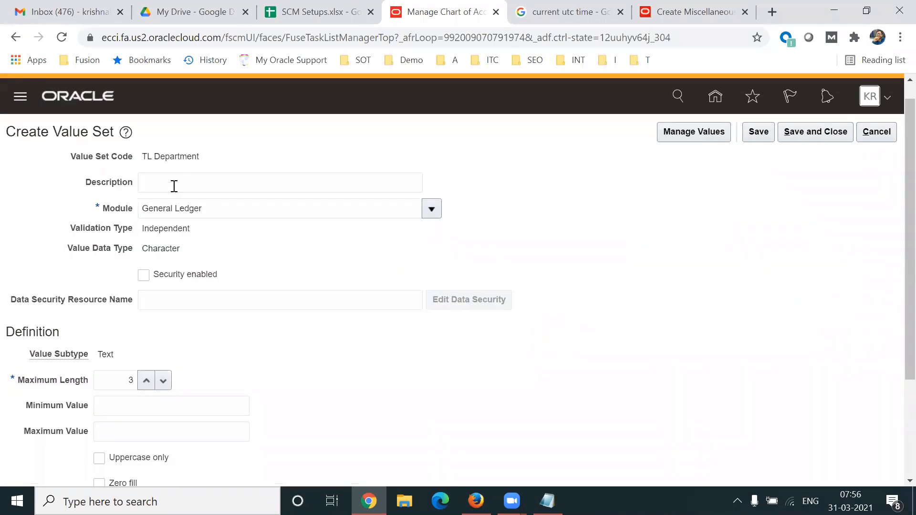
pyautogui.click(816, 131)
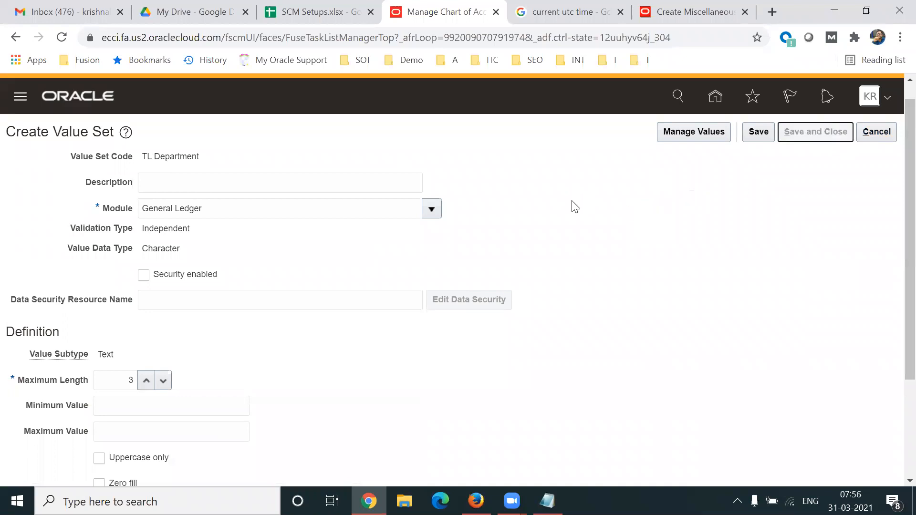
pyautogui.click(165, 395)
# - Enter the TL Account code and choose General Ledger as the module
pyautogui.click(166, 161)
pyautogui.write('TL Account')
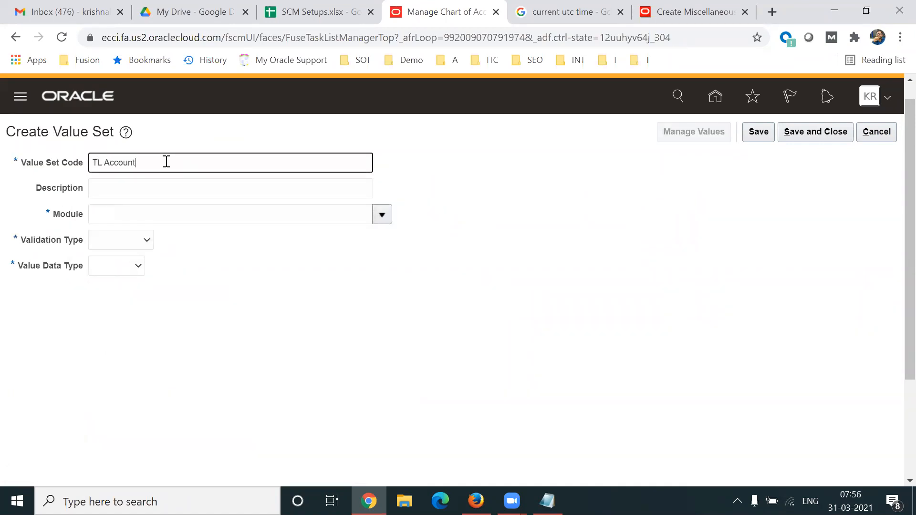
pyautogui.press('Tab')
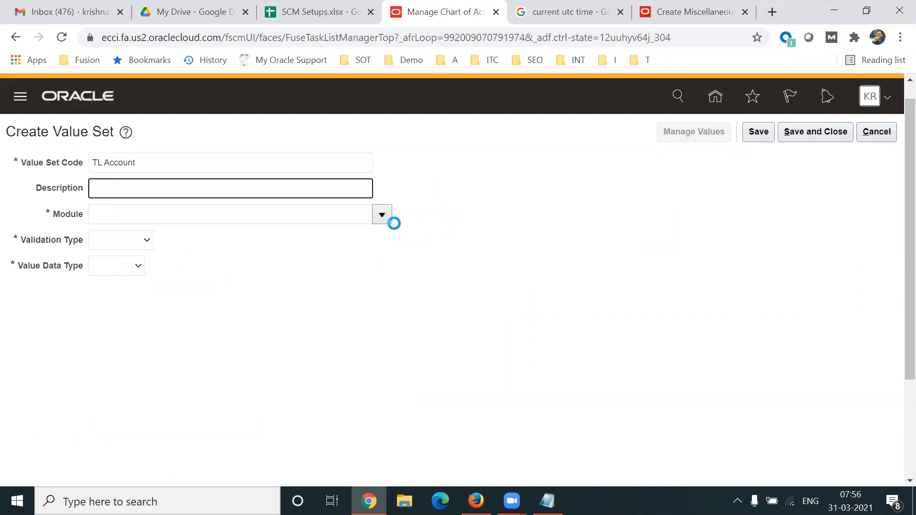
pyautogui.click(382, 215)
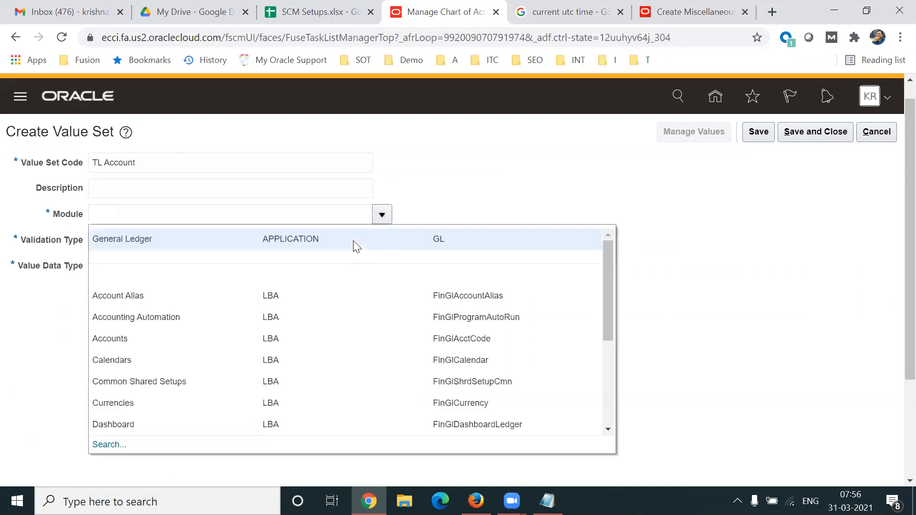
pyautogui.click(228, 241)
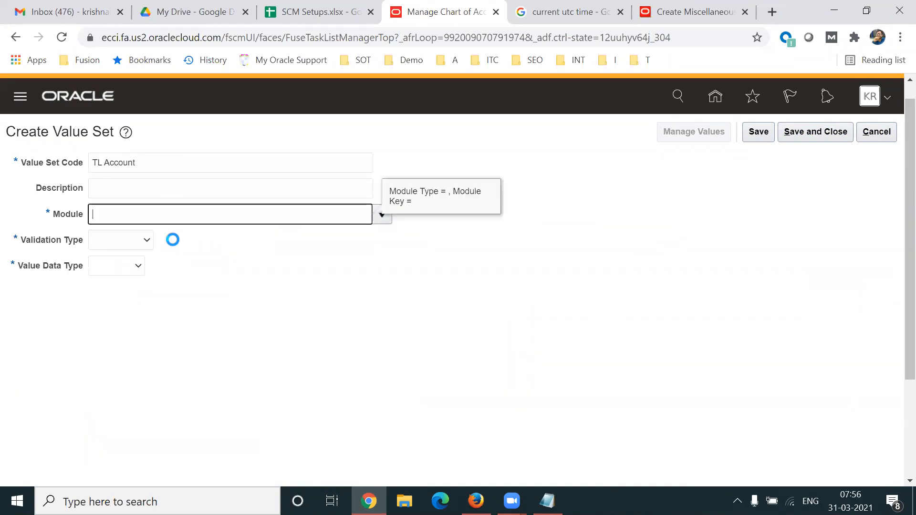
# - Set Independent validation, Character data type and Text subtype
pyautogui.click(135, 244)
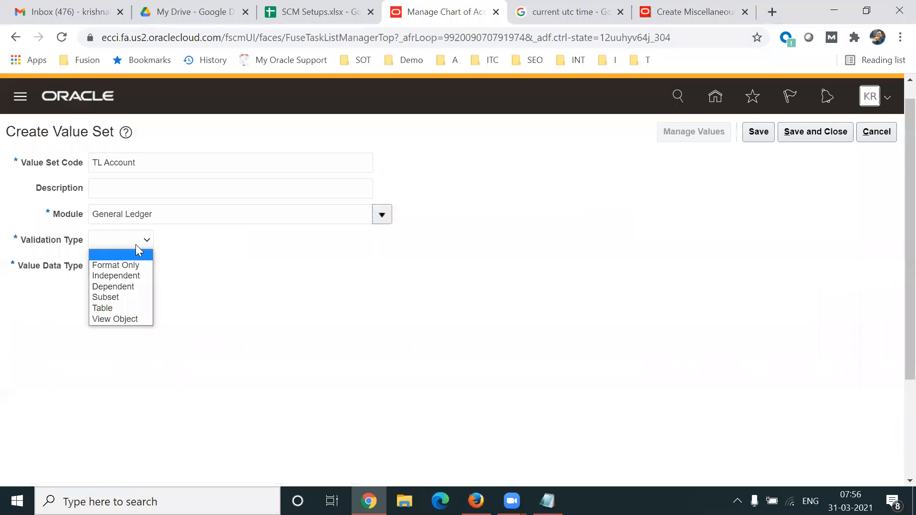
pyautogui.click(119, 276)
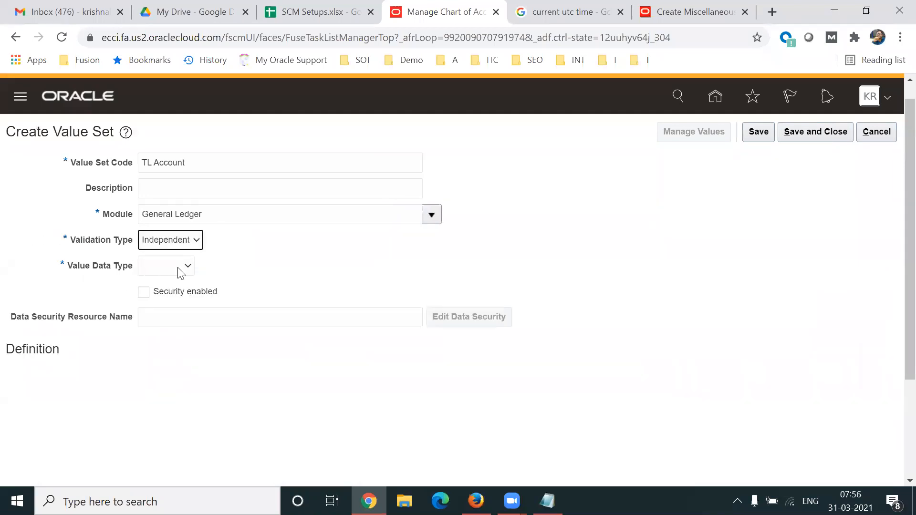
pyautogui.click(181, 266)
pyautogui.click(165, 292)
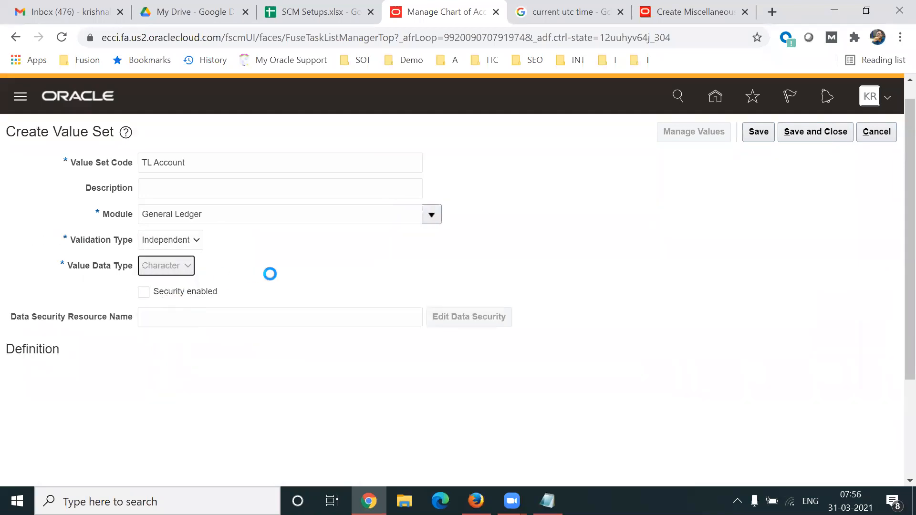
pyautogui.click(144, 381)
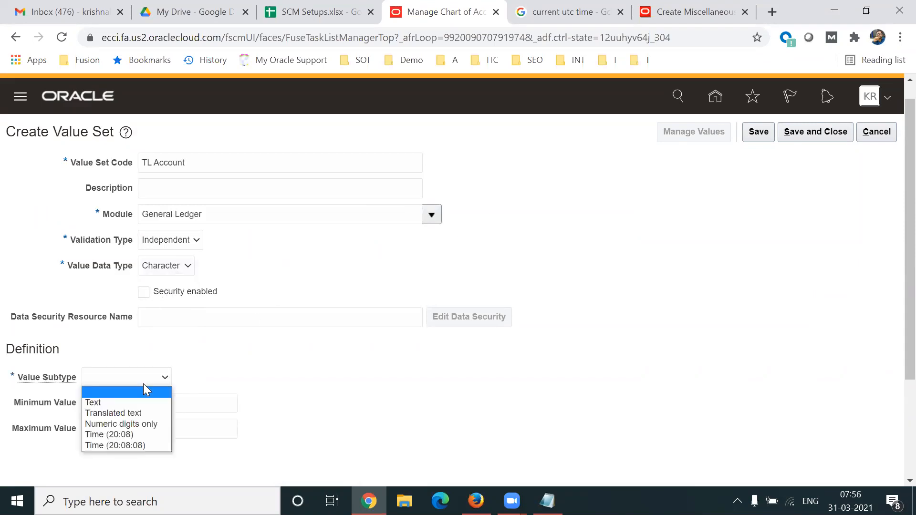
pyautogui.click(95, 402)
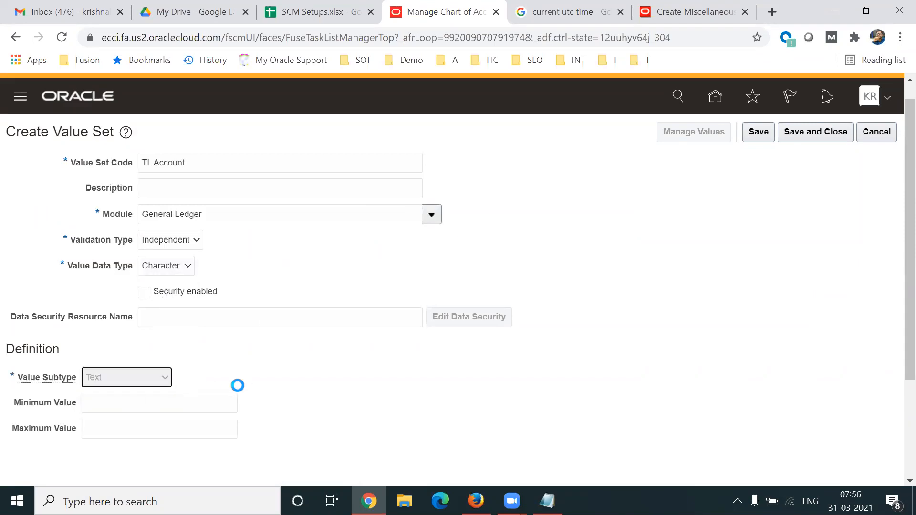
# - Set maximum length 4, save TL Account, and add its first value row
pyautogui.click(115, 403)
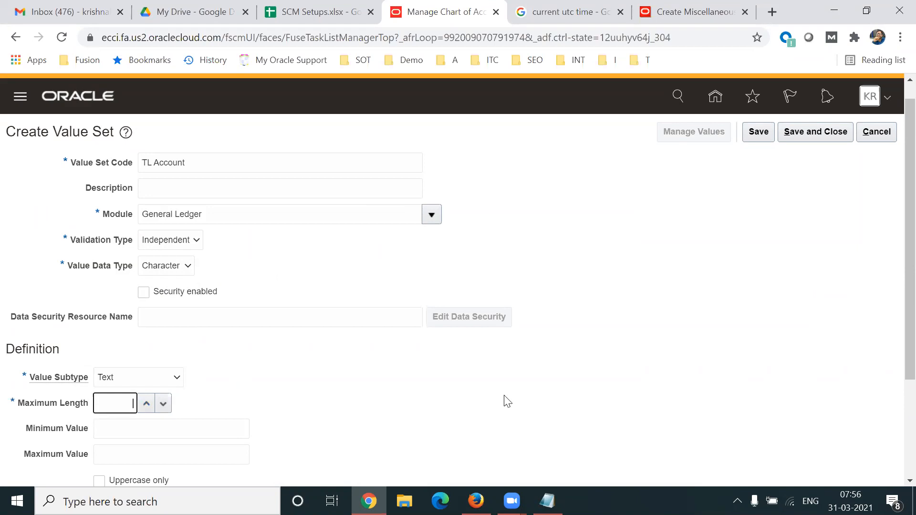
pyautogui.click(757, 127)
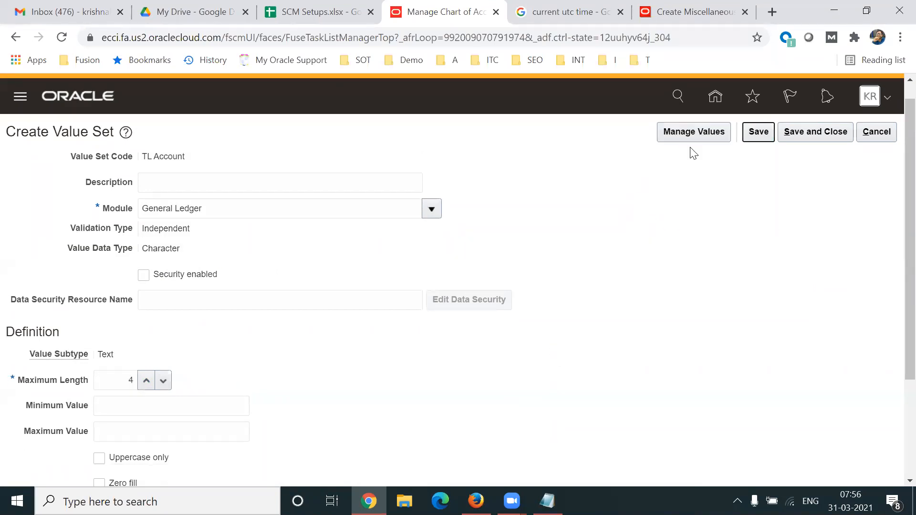
pyautogui.click(692, 132)
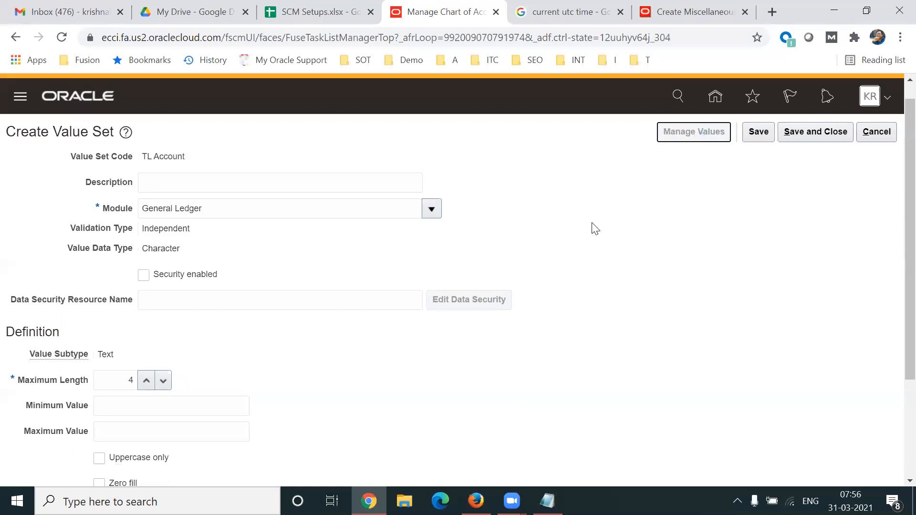
pyautogui.click(165, 344)
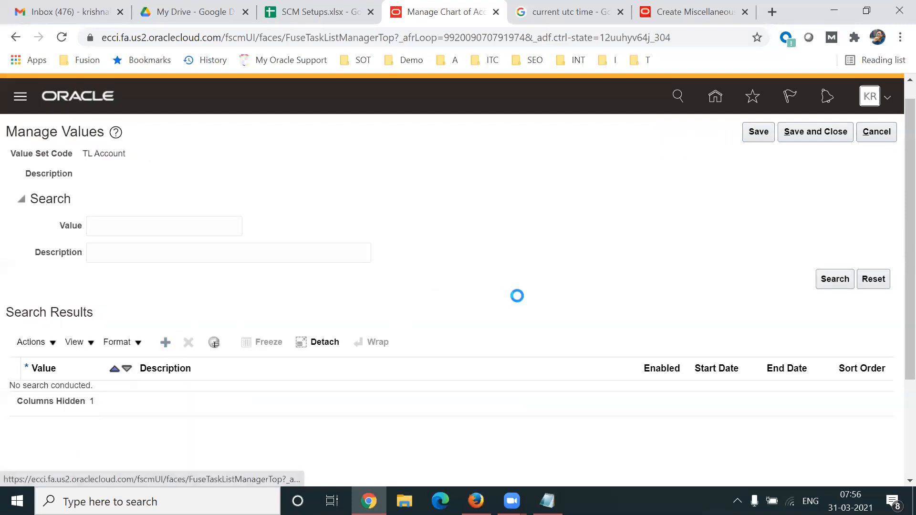
# - Add TL Account values 3543 Salaries Account and 2314 Rent Account
pyautogui.scroll(-1, 897, 270)
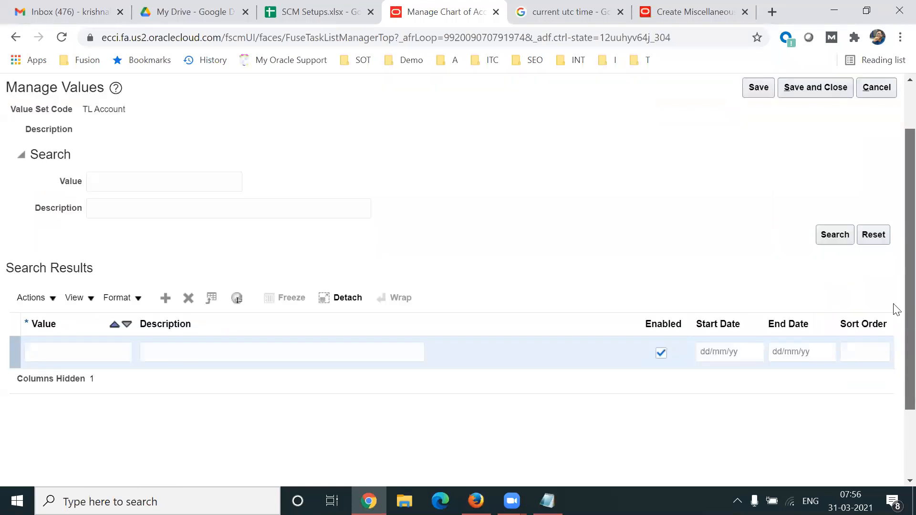
pyautogui.click(76, 343)
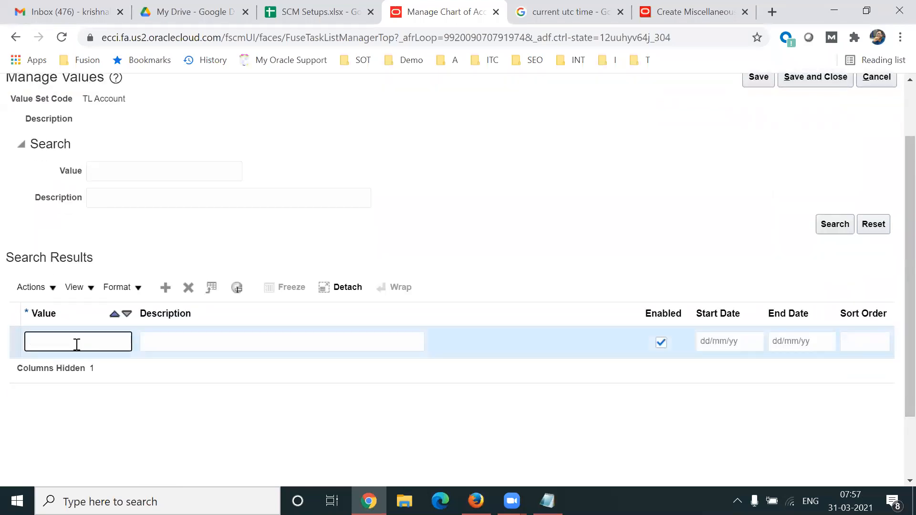
pyautogui.write('3543')
pyautogui.press('Tab')
pyautogui.write('Salaries Accioun')
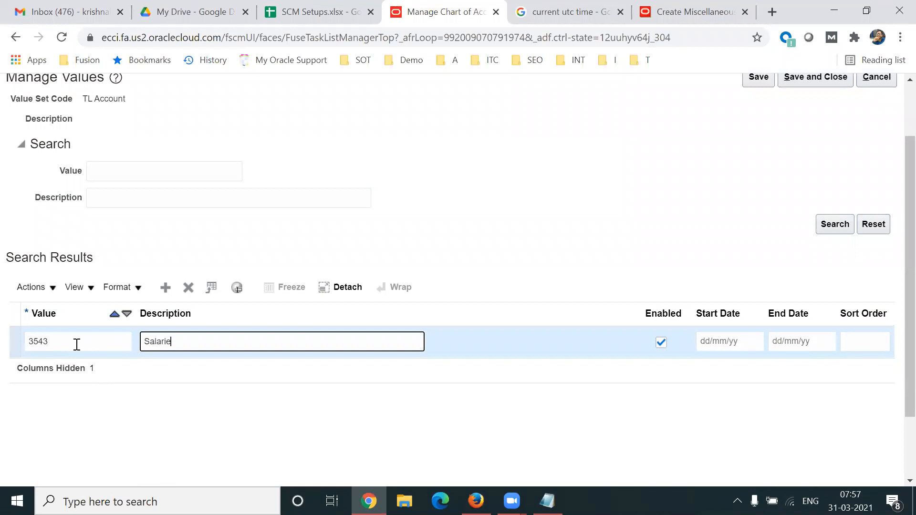
pyautogui.press('BackSpace')
pyautogui.press('BackSpace')
pyautogui.press('BackSpace')
pyautogui.press('BackSpace')
pyautogui.write('un')
pyautogui.write('nt')
pyautogui.click(167, 289)
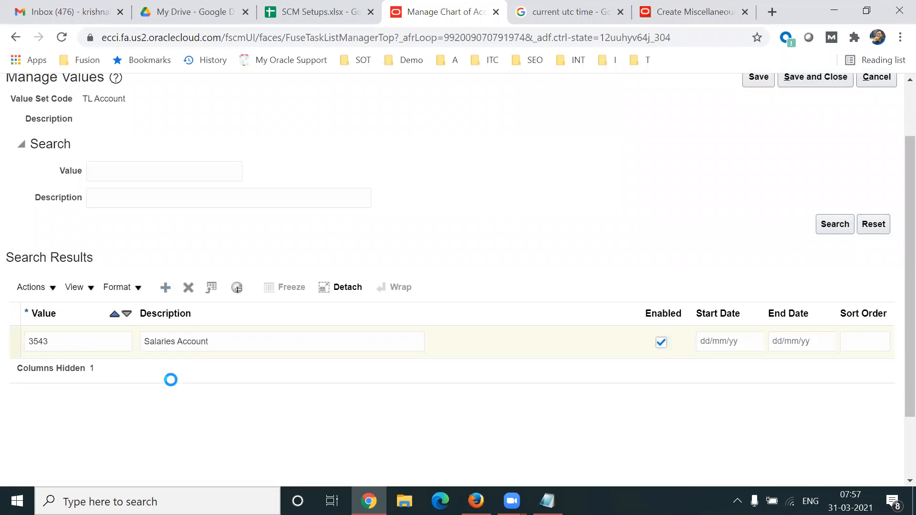
pyautogui.click(83, 344)
pyautogui.write('t76')
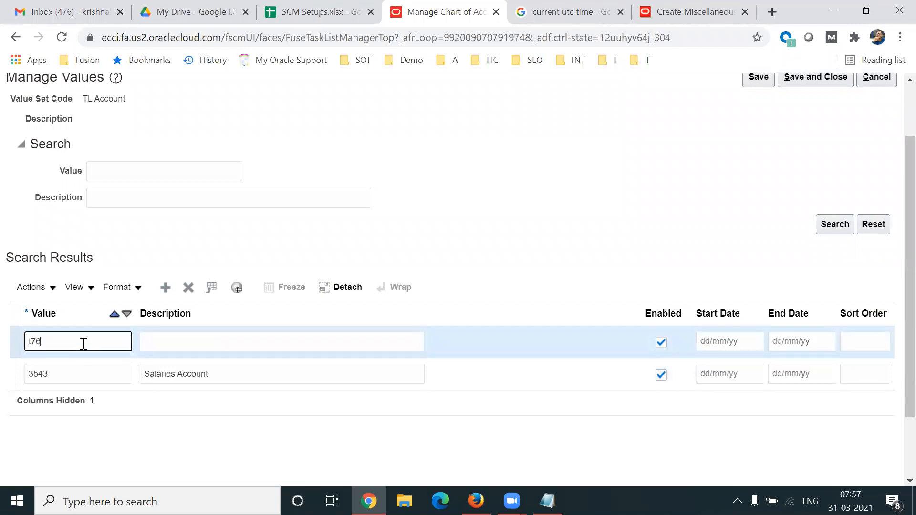
pyautogui.press('BackSpace')
pyautogui.press('BackSpace')
pyautogui.write('2314')
pyautogui.press('Tab')
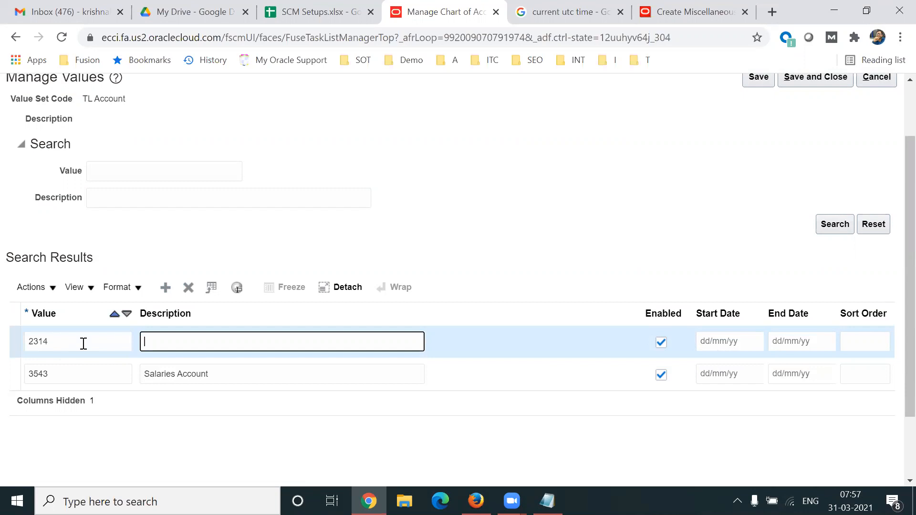
pyautogui.write('Rent Account')
# - Add account values 4654 Cash Account and 3421 Liability Account
pyautogui.click(165, 288)
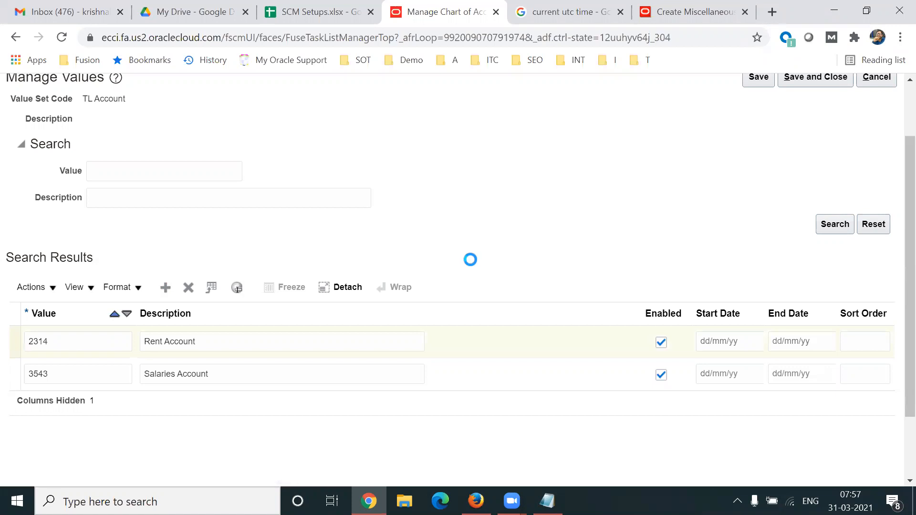
pyautogui.click(75, 343)
pyautogui.write('46545')
pyautogui.press('BackSpace')
pyautogui.press('Tab')
pyautogui.write('Cash ACC')
pyautogui.press('BackSpace')
pyautogui.press('BackSpace')
pyautogui.write('ccount')
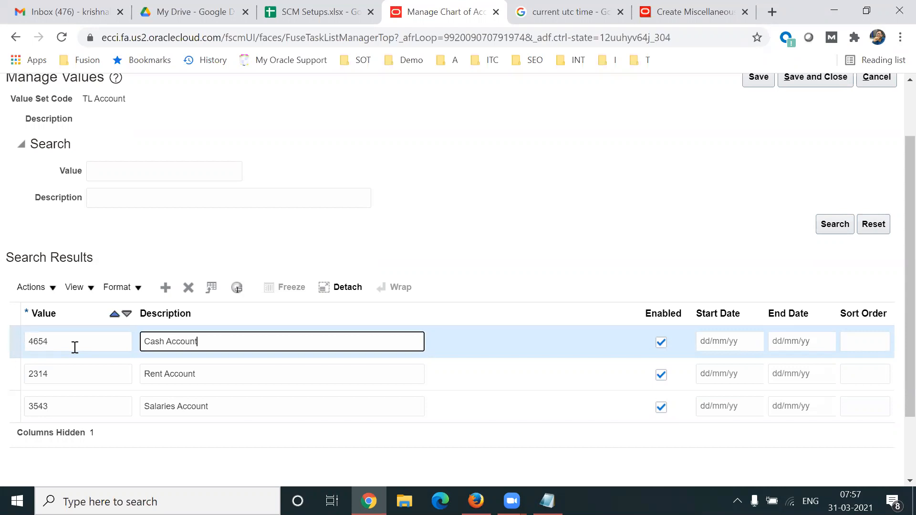
pyautogui.click(162, 286)
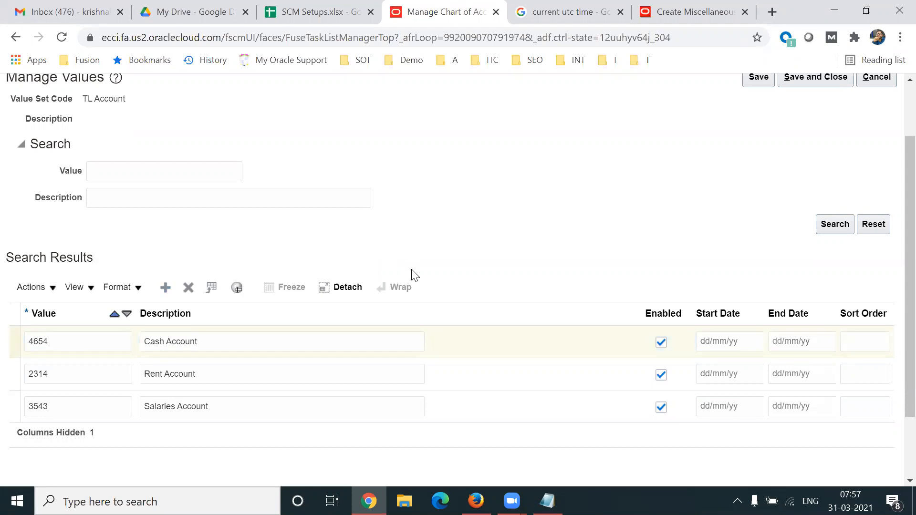
pyautogui.click(89, 347)
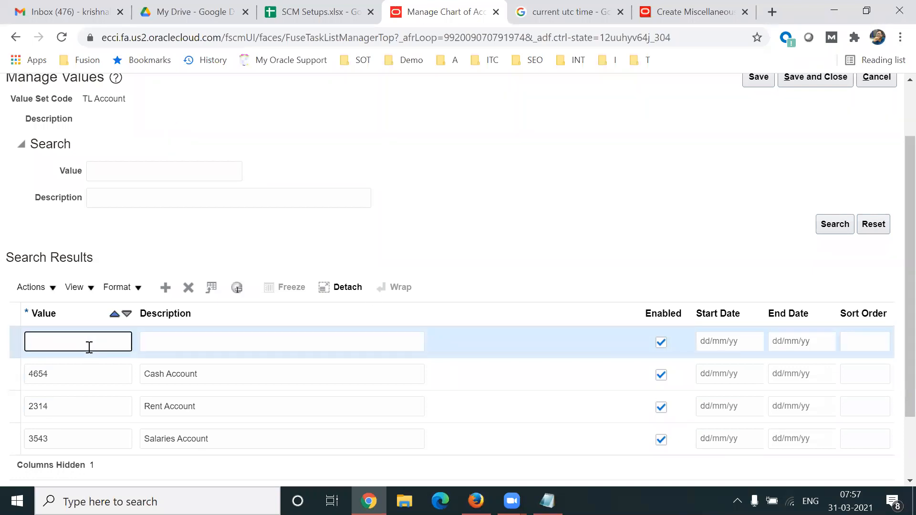
pyautogui.write('3421')
pyautogui.press('Tab')
pyautogui.write('Li')
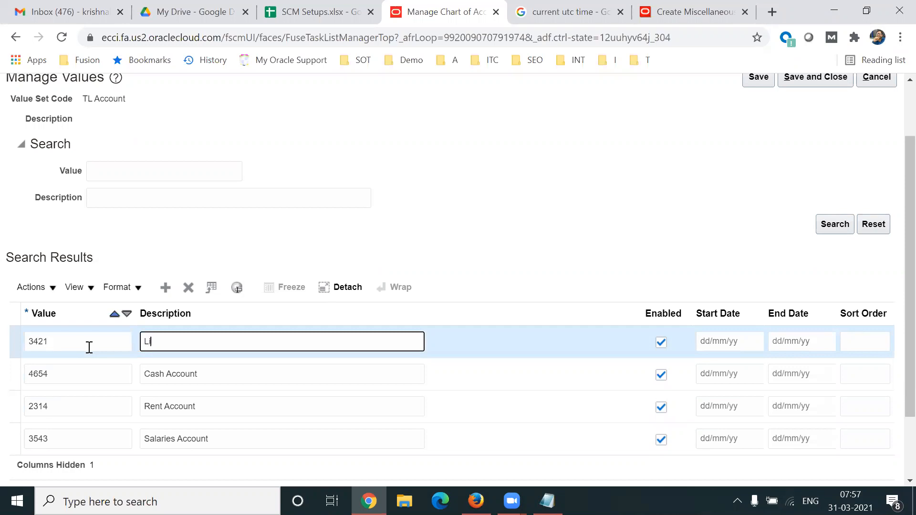
pyautogui.write('ability Account')
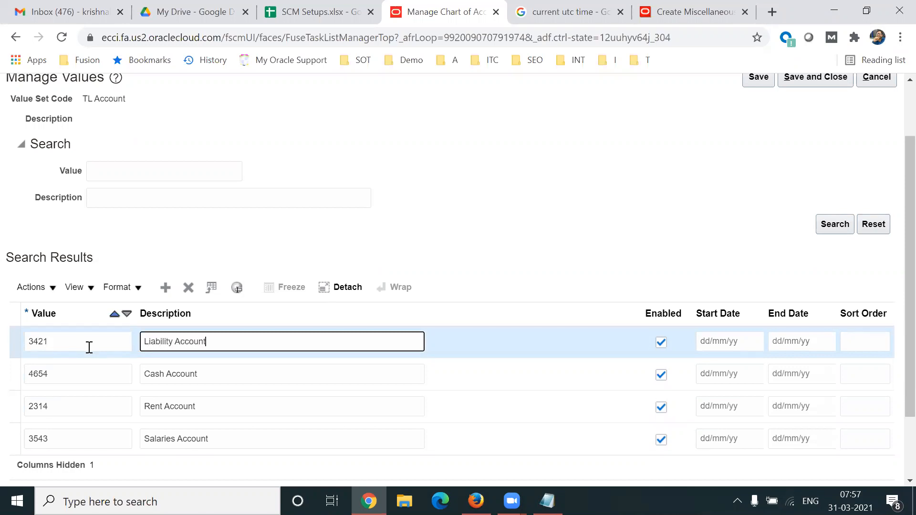
# - Add account value 454654 Retained Earnings Account
pyautogui.click(165, 287)
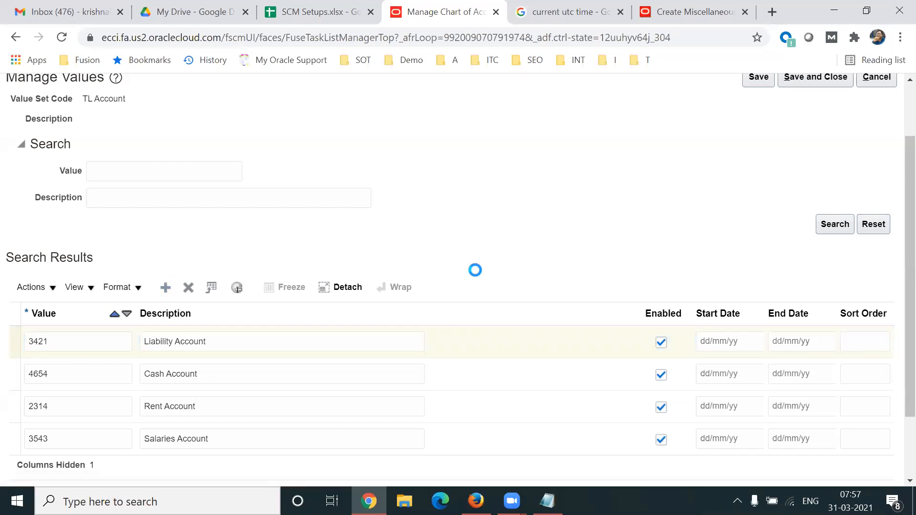
pyautogui.click(75, 344)
pyautogui.write('454654')
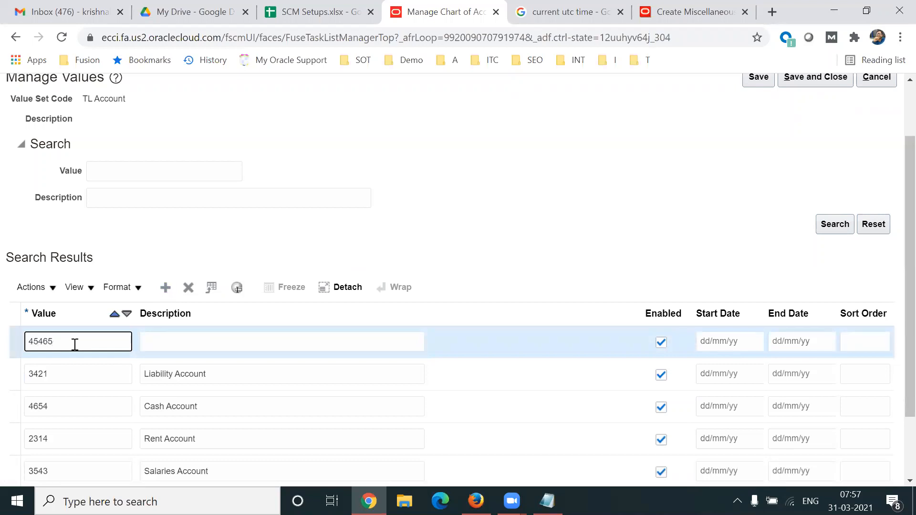
pyautogui.press('Tab')
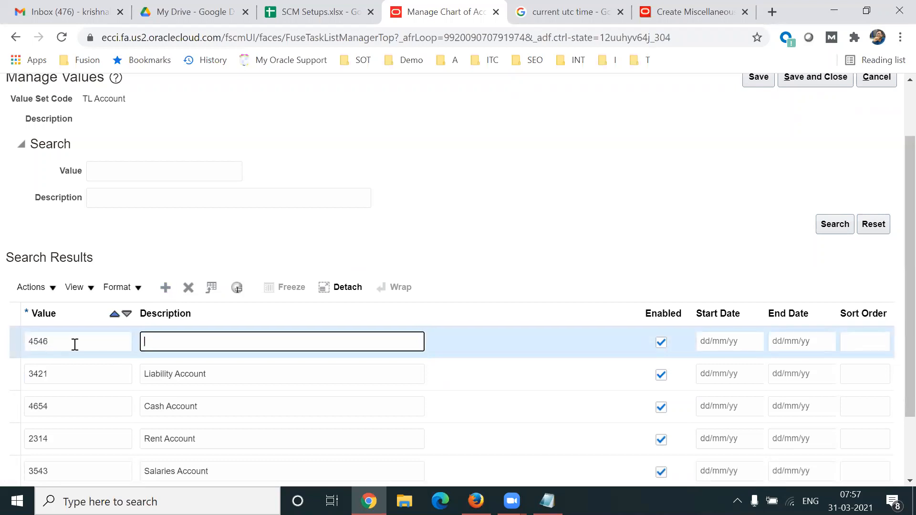
pyautogui.write('Retained Earnings Account')
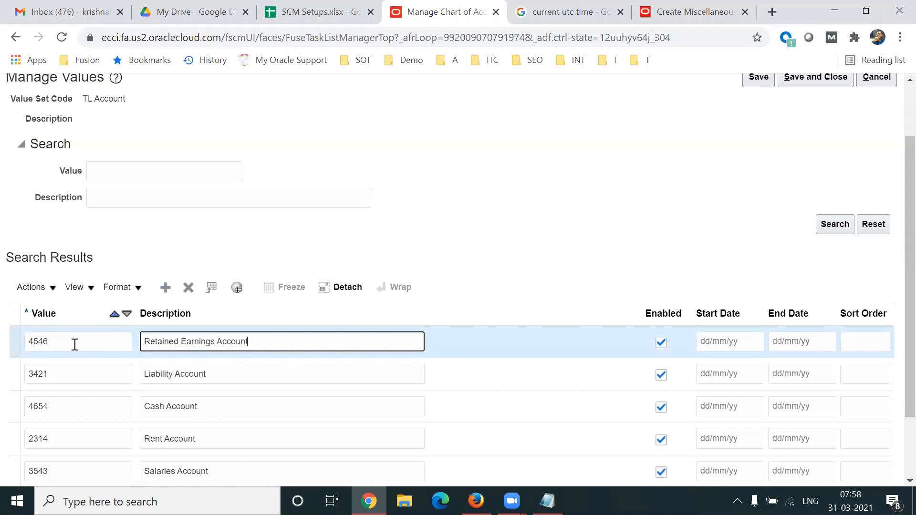
# - Save the TL Account values and close, returning to the SCM Setups sheet
pyautogui.scroll(-2, 898, 334)
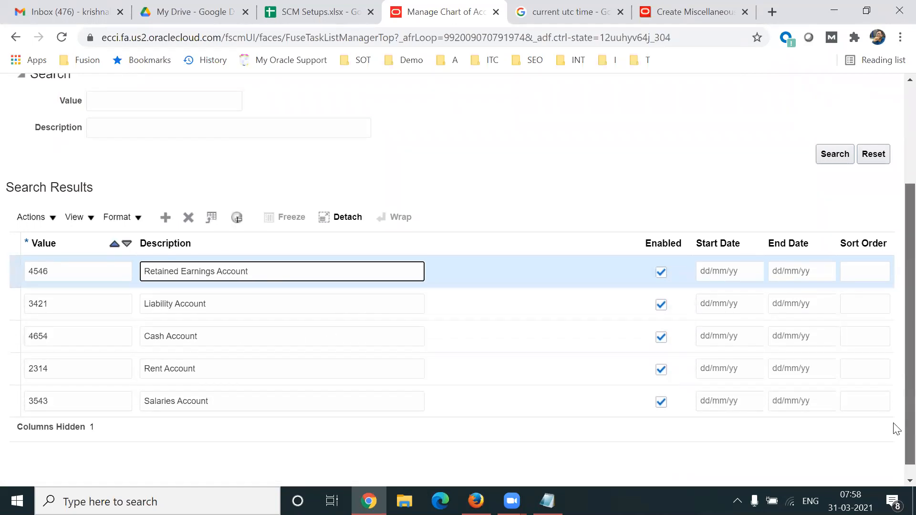
pyautogui.scroll(3, 898, 430)
pyautogui.click(800, 151)
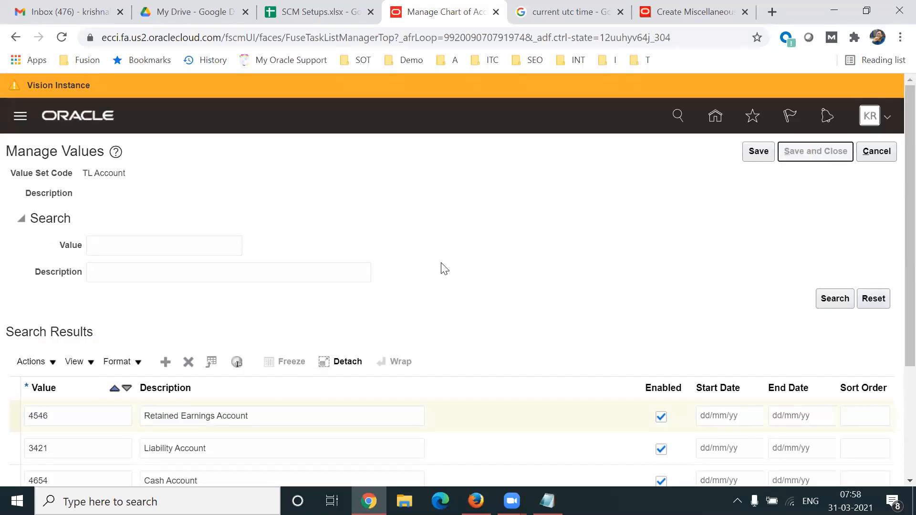
pyautogui.click(817, 152)
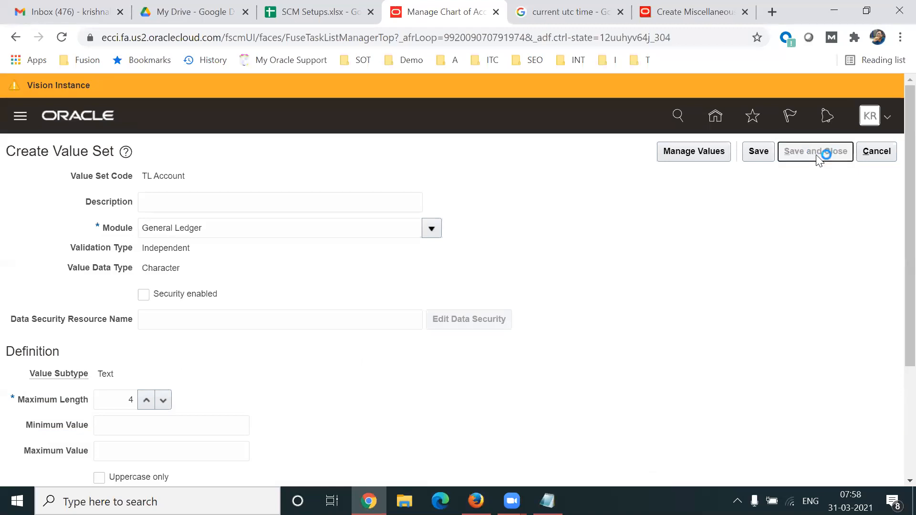
pyautogui.click(287, 23)
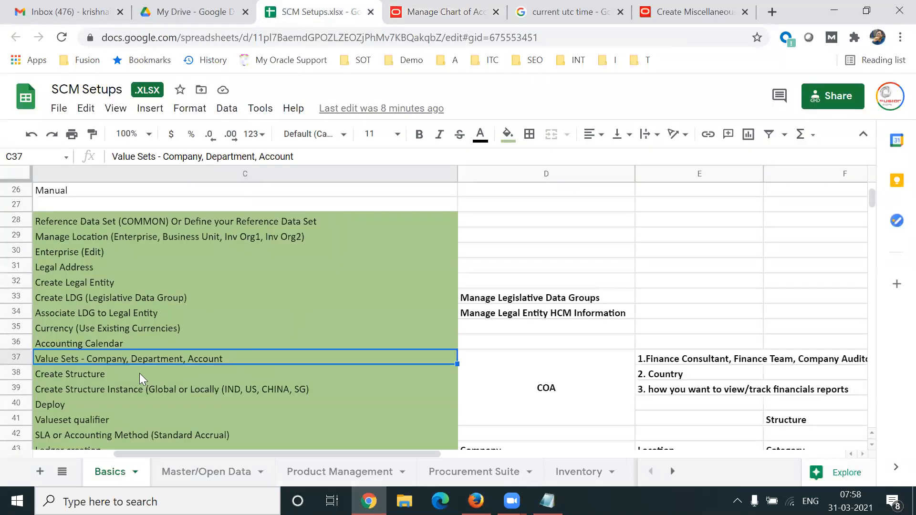
# - Append ', LOB, Location, Product, Category' after Account in cell C37's value set list
pyautogui.moveTo(163, 156); pyautogui.dragTo(296, 157)
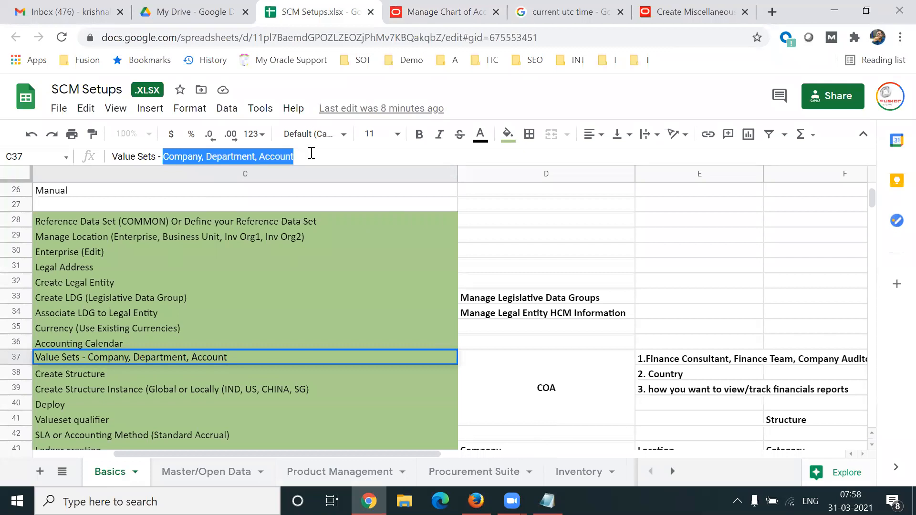
pyautogui.click(310, 156)
pyautogui.moveTo(163, 157); pyautogui.dragTo(303, 157)
pyautogui.click(304, 158)
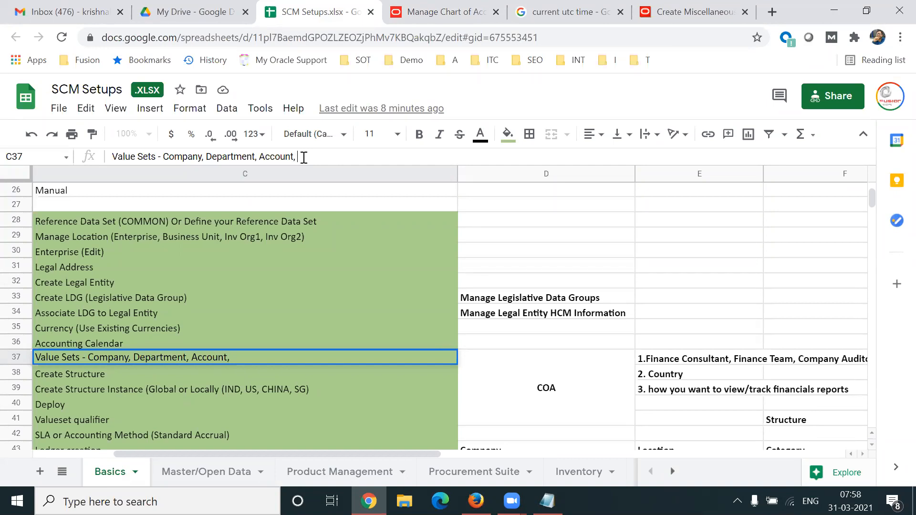
pyautogui.write(', LOB, Location')
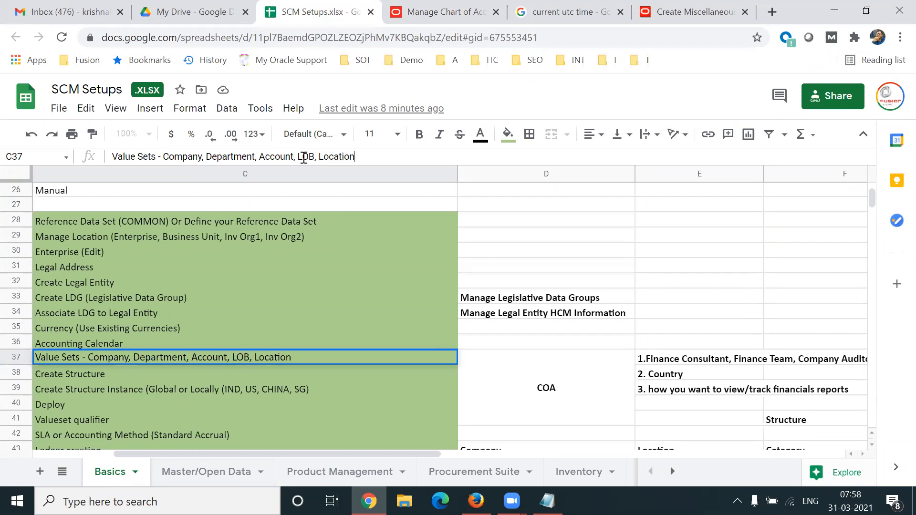
pyautogui.write(', Product')
pyautogui.moveTo(298, 157); pyautogui.dragTo(395, 156)
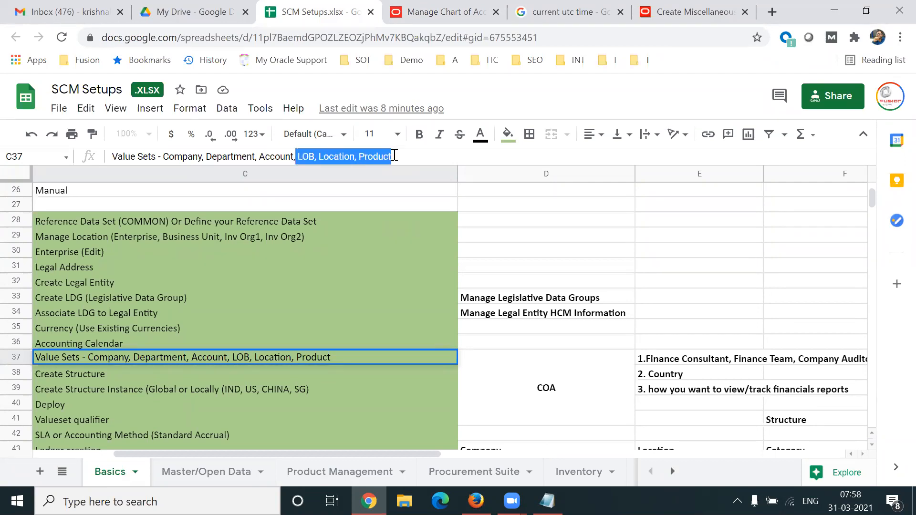
pyautogui.click(398, 155)
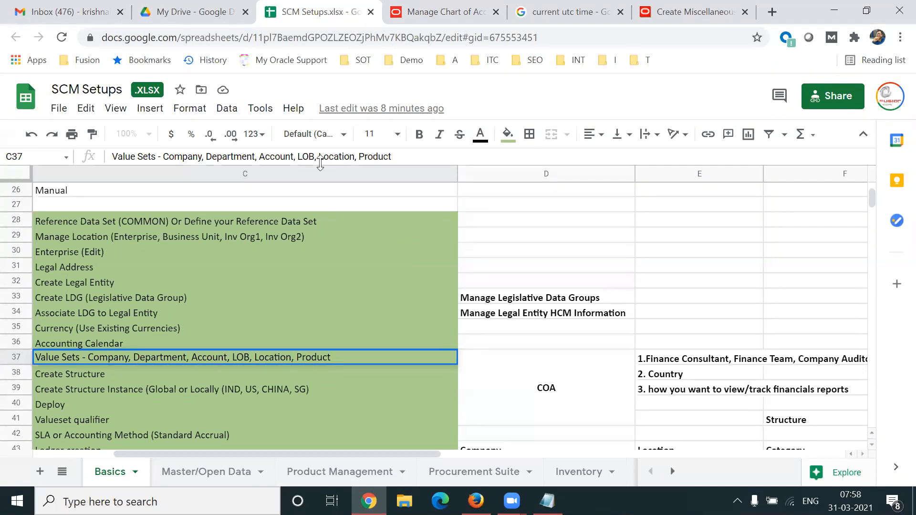
pyautogui.moveTo(319, 157); pyautogui.dragTo(357, 157)
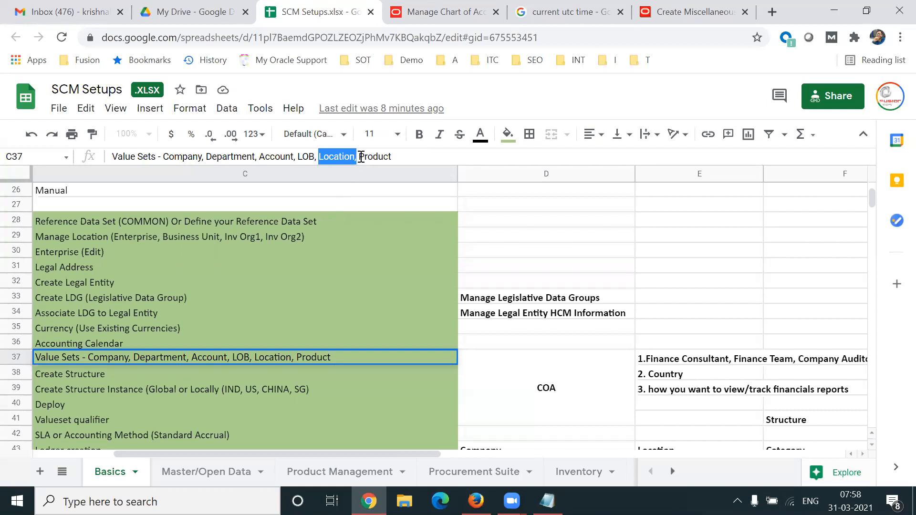
pyautogui.moveTo(358, 157); pyautogui.dragTo(393, 159)
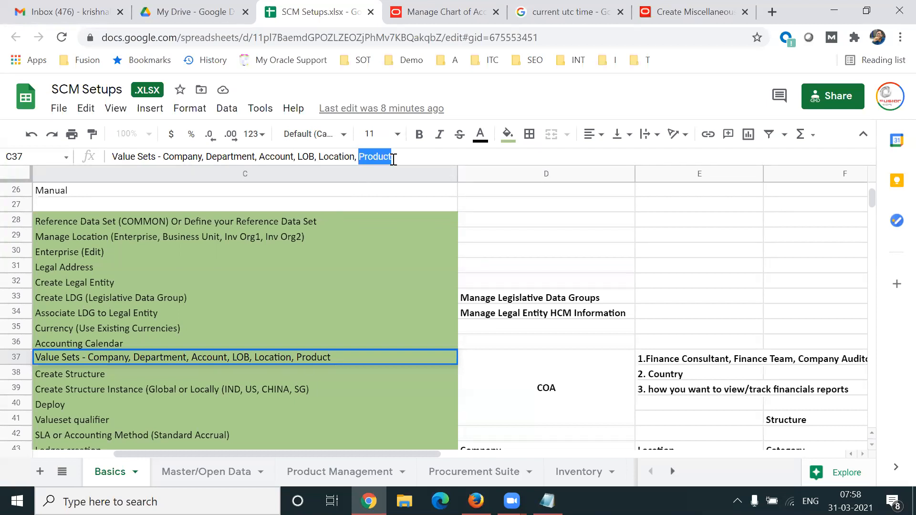
pyautogui.click(393, 157)
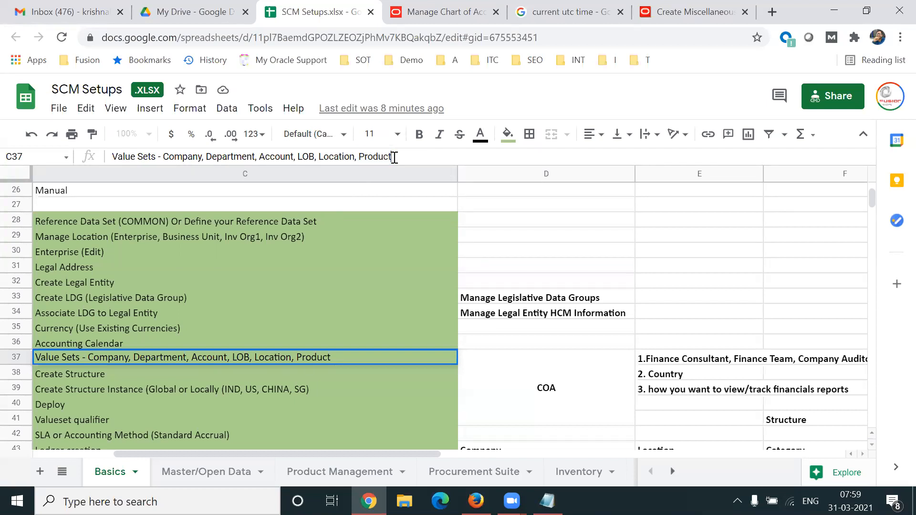
pyautogui.write(', Category')
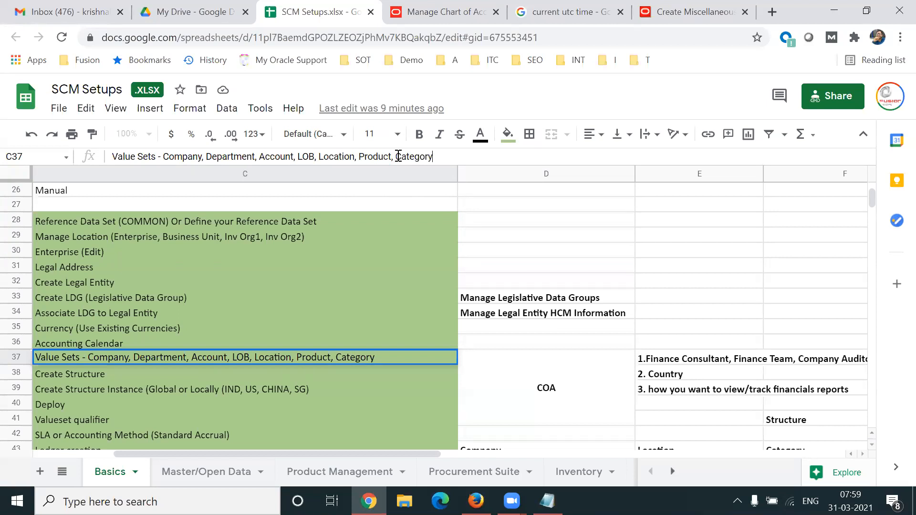
pyautogui.moveTo(395, 158); pyautogui.dragTo(439, 156)
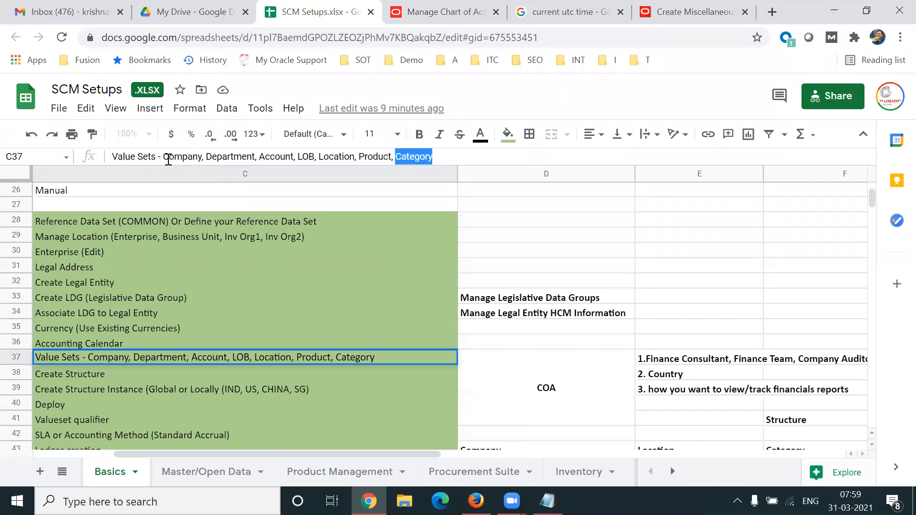
# - Delete 'LOB, Location, Product, Category' from C37, leaving Company, Department, Account, and commit the edit
pyautogui.click(164, 156)
pyautogui.moveTo(202, 156); pyautogui.dragTo(440, 160)
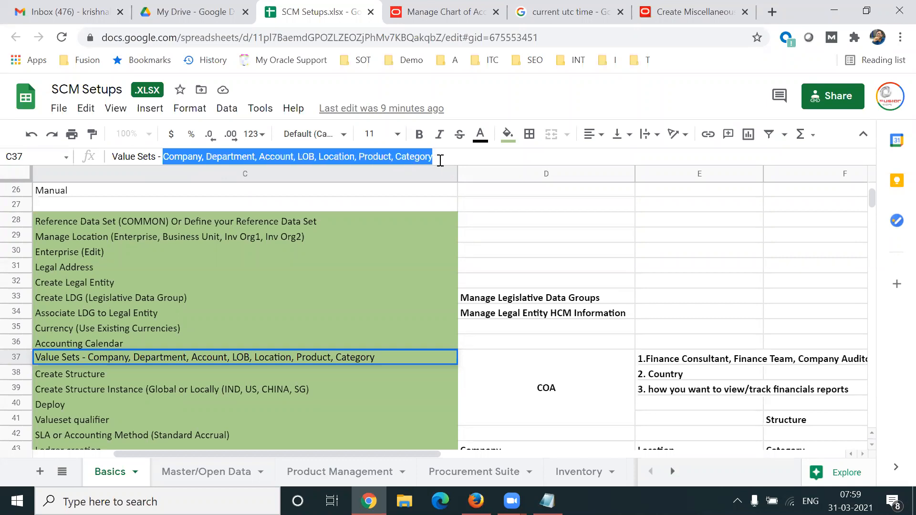
pyautogui.click(402, 159)
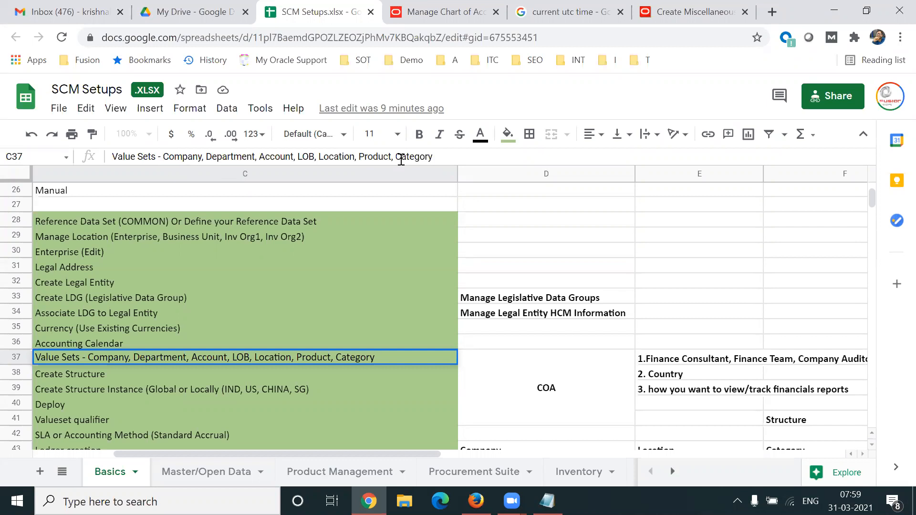
pyautogui.moveTo(163, 156); pyautogui.dragTo(450, 159)
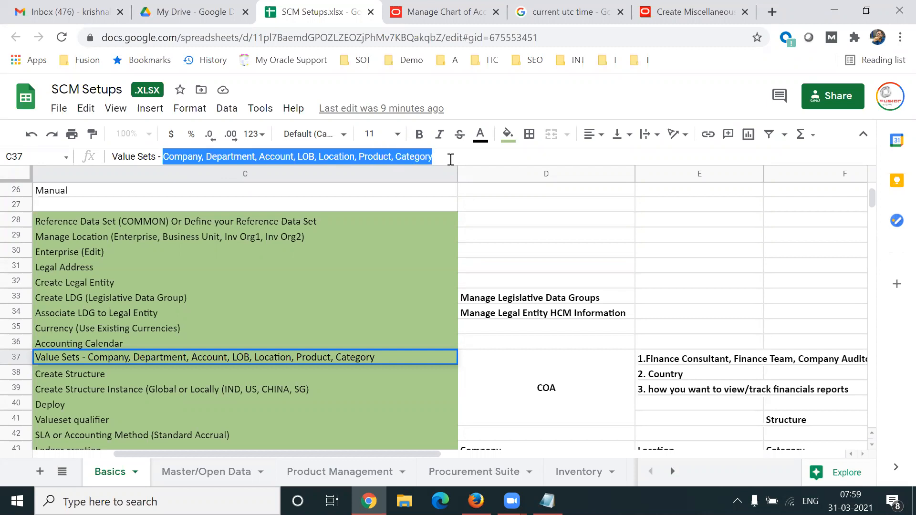
pyautogui.click(435, 158)
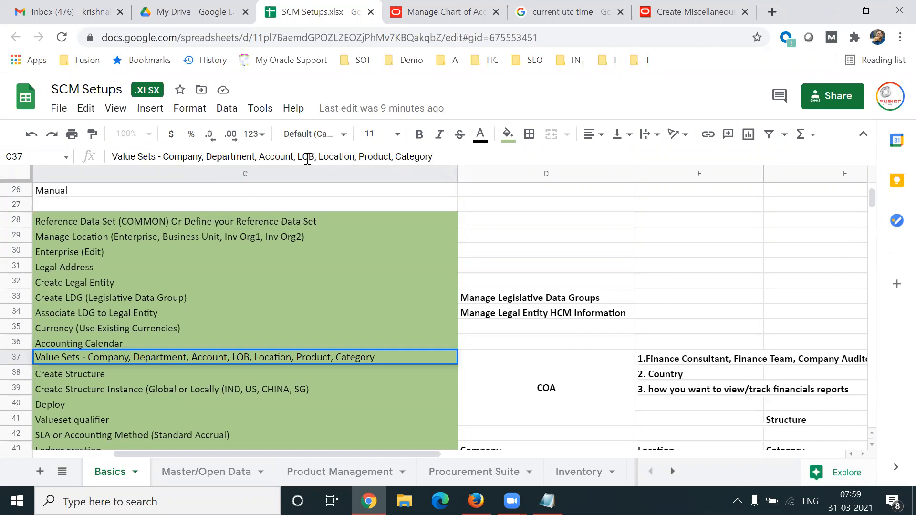
pyautogui.moveTo(298, 158); pyautogui.dragTo(450, 180)
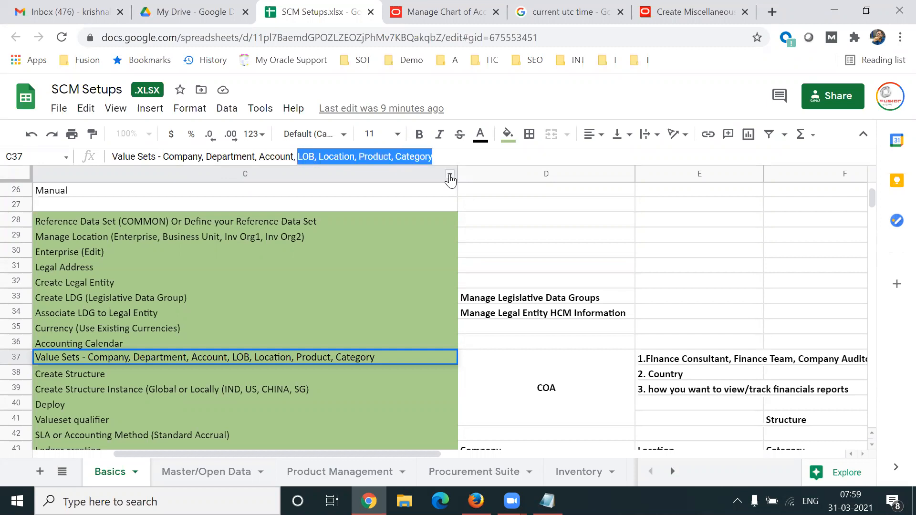
pyautogui.press('BackSpace')
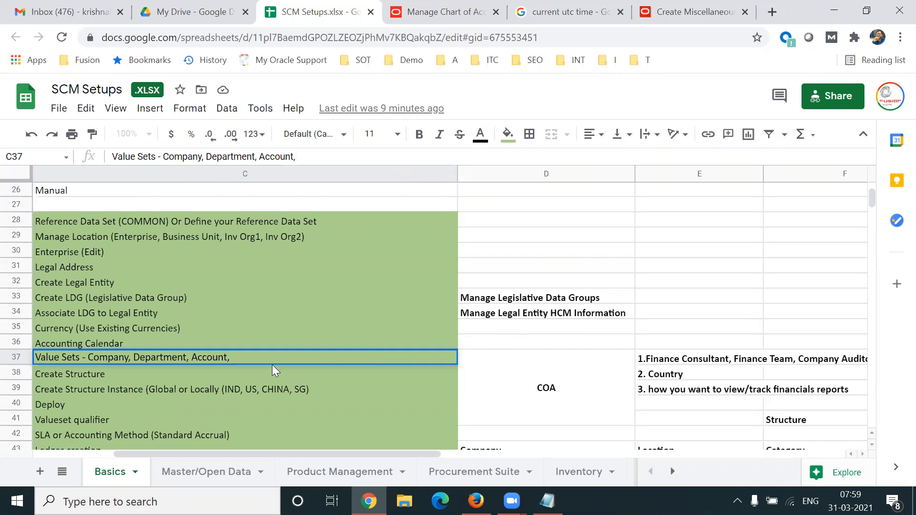
pyautogui.click(488, 391)
pyautogui.hotkey('shift', 'Left')
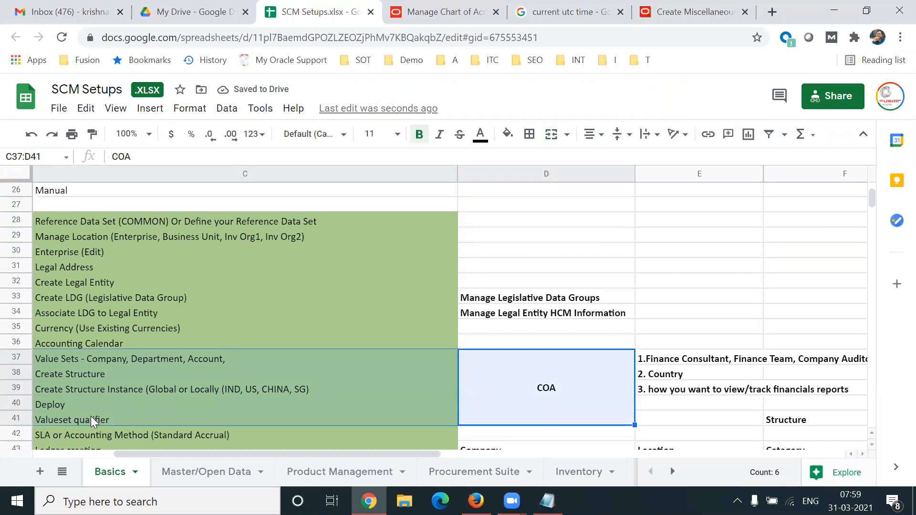
pyautogui.click(548, 501)
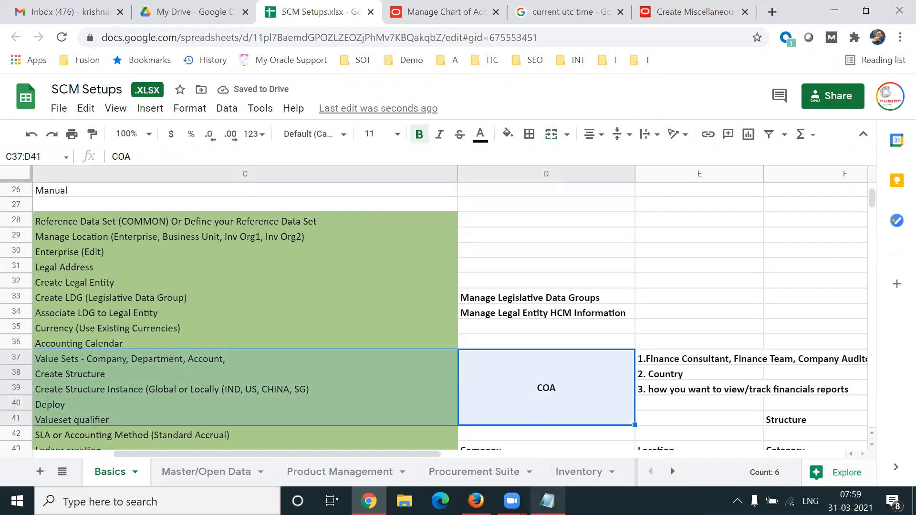
# - Review the Ledger notes in Notepad, then move back up the setup sheet
pyautogui.moveTo(49, 173); pyautogui.dragTo(41, 85)
pyautogui.doubleClick(43, 61)
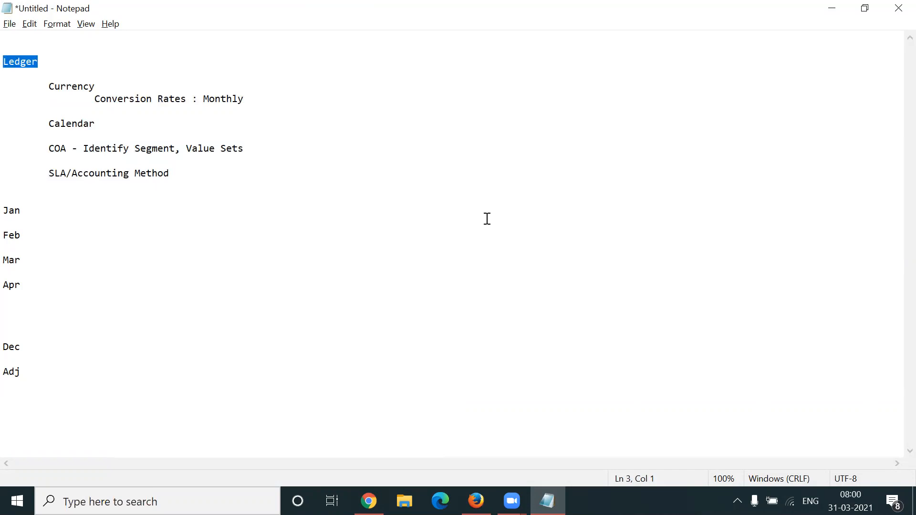
pyautogui.hotkey('alt', 'Tab')
pyautogui.click(271, 307)
pyautogui.press('Up')
pyautogui.press('Up')
pyautogui.press('Up')
pyautogui.press('Up')
pyautogui.press('Up')
pyautogui.press('Up')
pyautogui.press('Up')
pyautogui.press('Up')
pyautogui.press('Up')
pyautogui.press('Up')
pyautogui.press('Up')
pyautogui.press('Up')
pyautogui.press('Up')
pyautogui.press('Up')
pyautogui.press('Up')
pyautogui.press('Up')
pyautogui.press('Up')
pyautogui.press('Up')
pyautogui.press('Up')
pyautogui.press('Up')
pyautogui.press('Up')
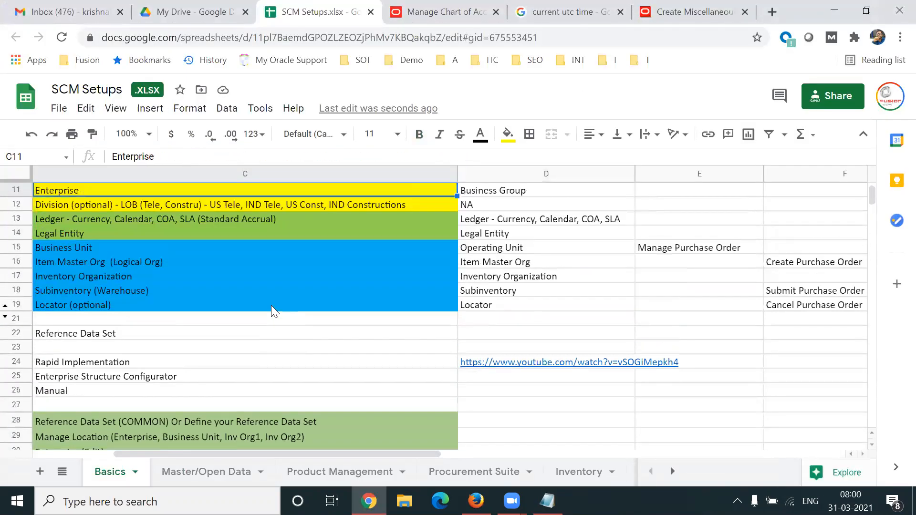
pyautogui.press('Up')
pyautogui.press('Up')
pyautogui.press('Up')
pyautogui.press('Up')
pyautogui.press('Up')
pyautogui.press('Up')
pyautogui.press('Up')
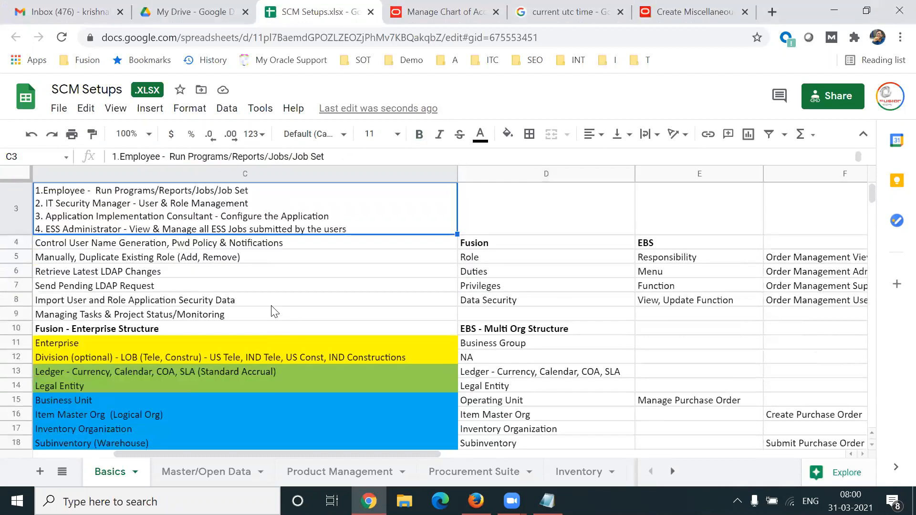
pyautogui.press('Left')
pyautogui.press('Down')
pyautogui.press('Down')
pyautogui.press('Down')
pyautogui.press('Down')
pyautogui.press('Down')
pyautogui.press('Down')
pyautogui.press('Down')
pyautogui.press('Down')
pyautogui.press('Down')
pyautogui.press('Down')
pyautogui.press('Down')
pyautogui.press('Down')
pyautogui.press('Down')
pyautogui.press('Down')
pyautogui.press('Down')
pyautogui.press('Down')
pyautogui.press('Down')
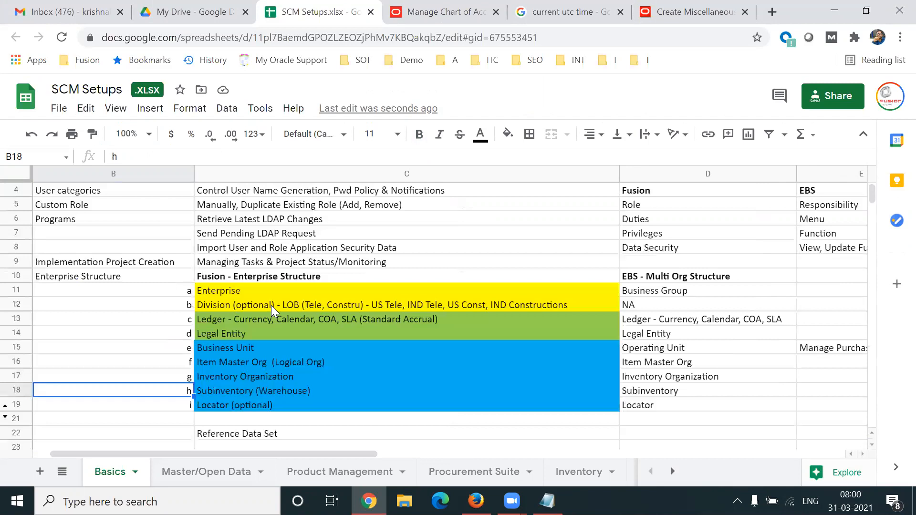
# - Select the Enterprise through Legal Entity entries in C11:C14, cross-checking the Notepad notes
pyautogui.click(242, 287)
pyautogui.hotkey('shift', 'Down')
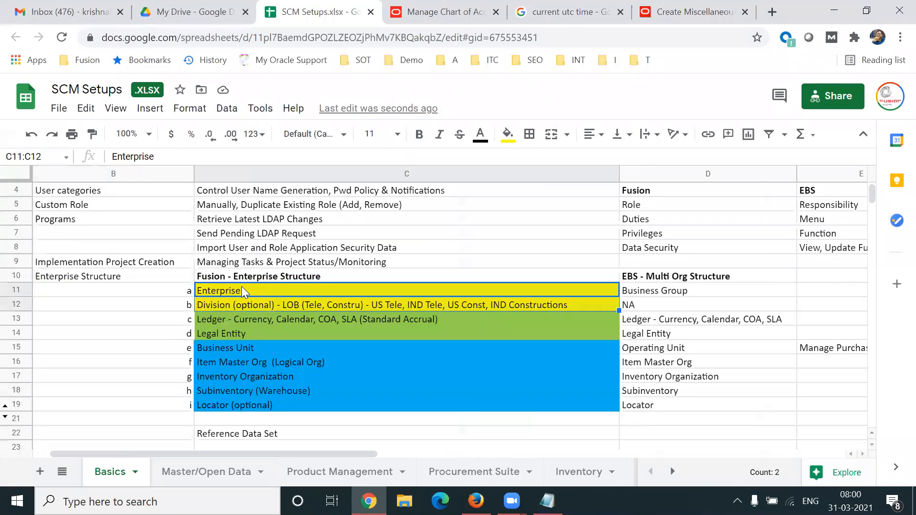
pyautogui.click(466, 321)
pyautogui.hotkey('shift', 'Down')
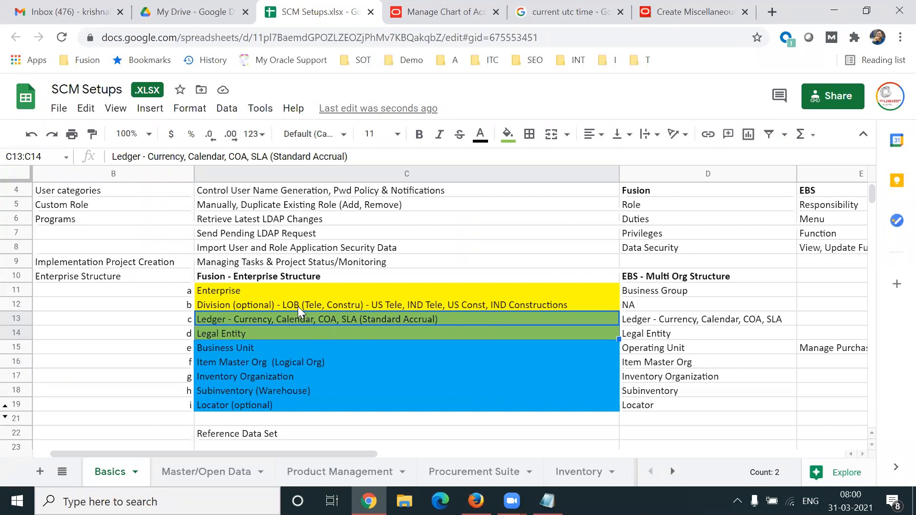
pyautogui.click(264, 290)
pyautogui.hotkey('shift', 'Down')
pyautogui.hotkey('shift', 'Down')
pyautogui.hotkey('shift', 'Down')
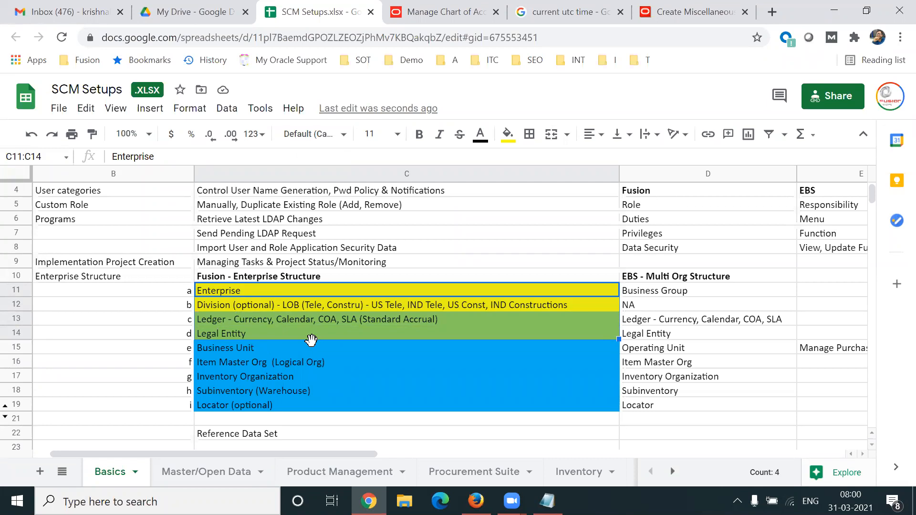
pyautogui.click(548, 502)
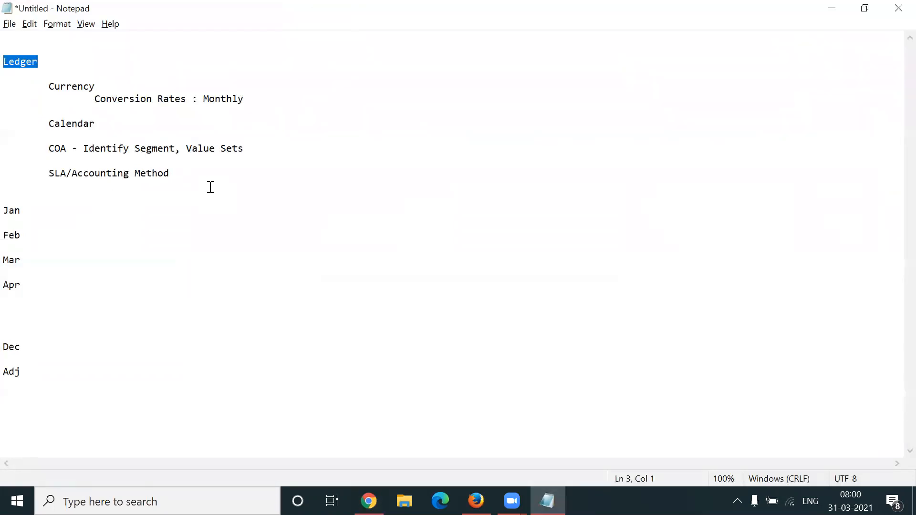
pyautogui.click(368, 501)
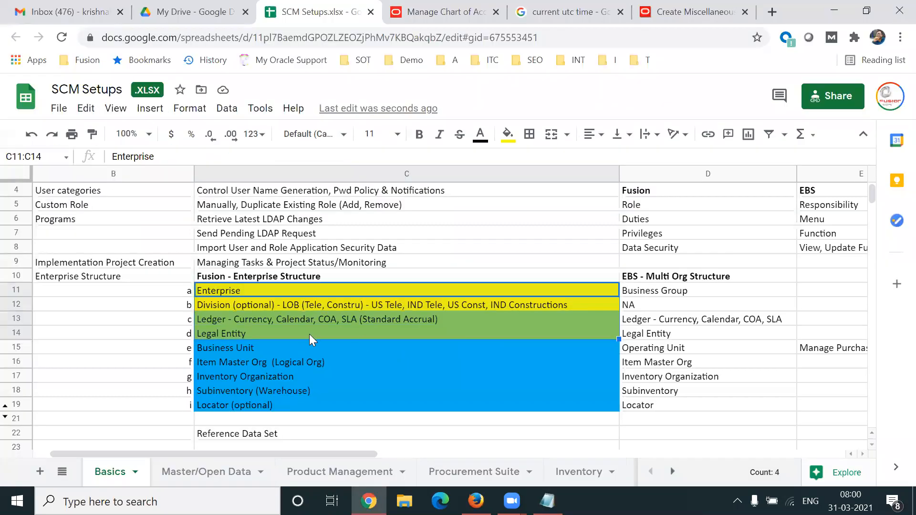